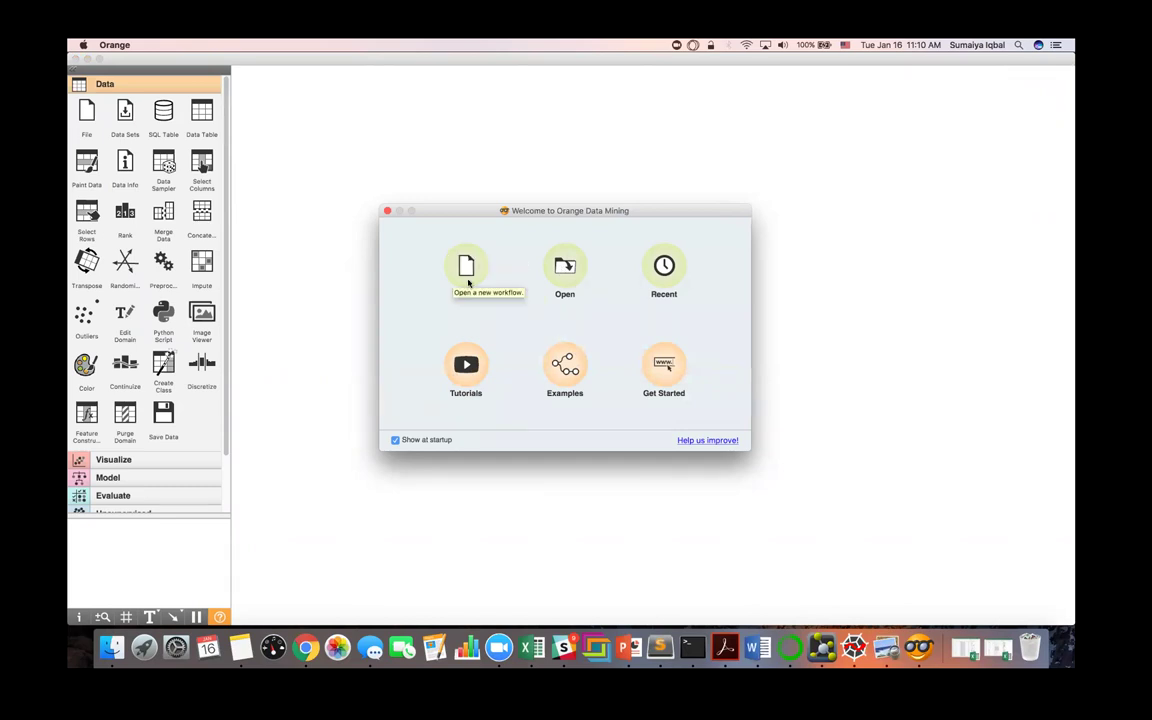
Step: Dismiss the welcome window and place a File widget on the empty canvas
{"action": "left_click", "coordinate": [387, 211]}
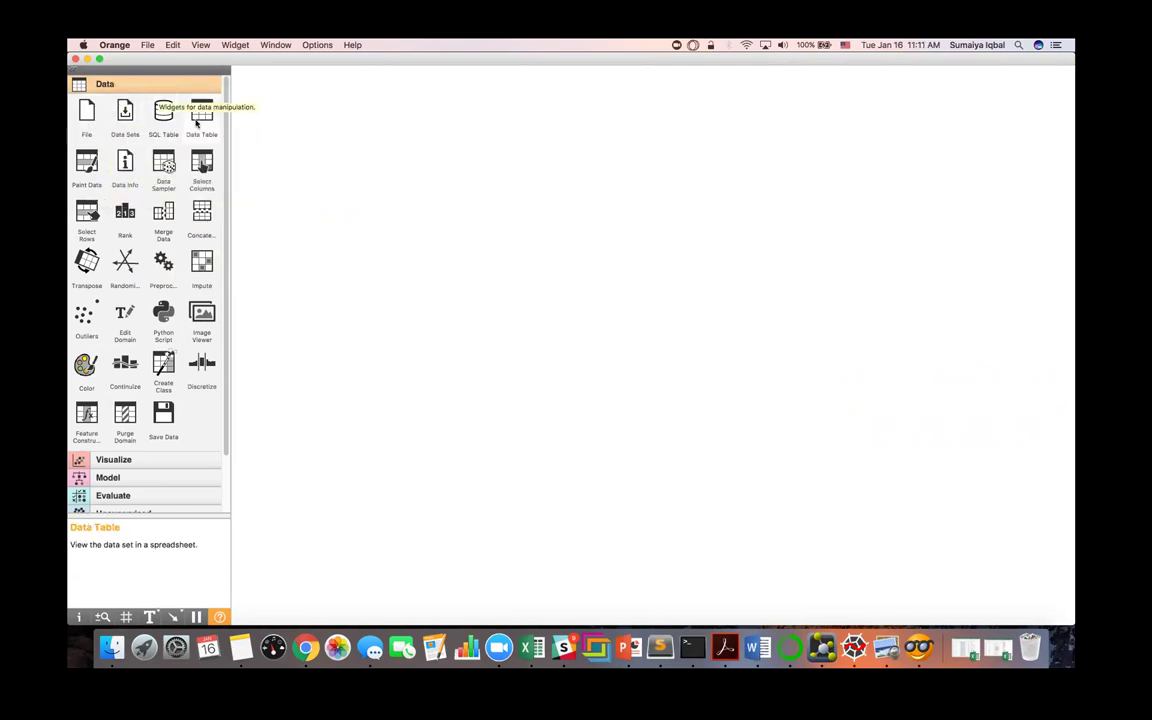
{"action": "left_click", "coordinate": [87, 122]}
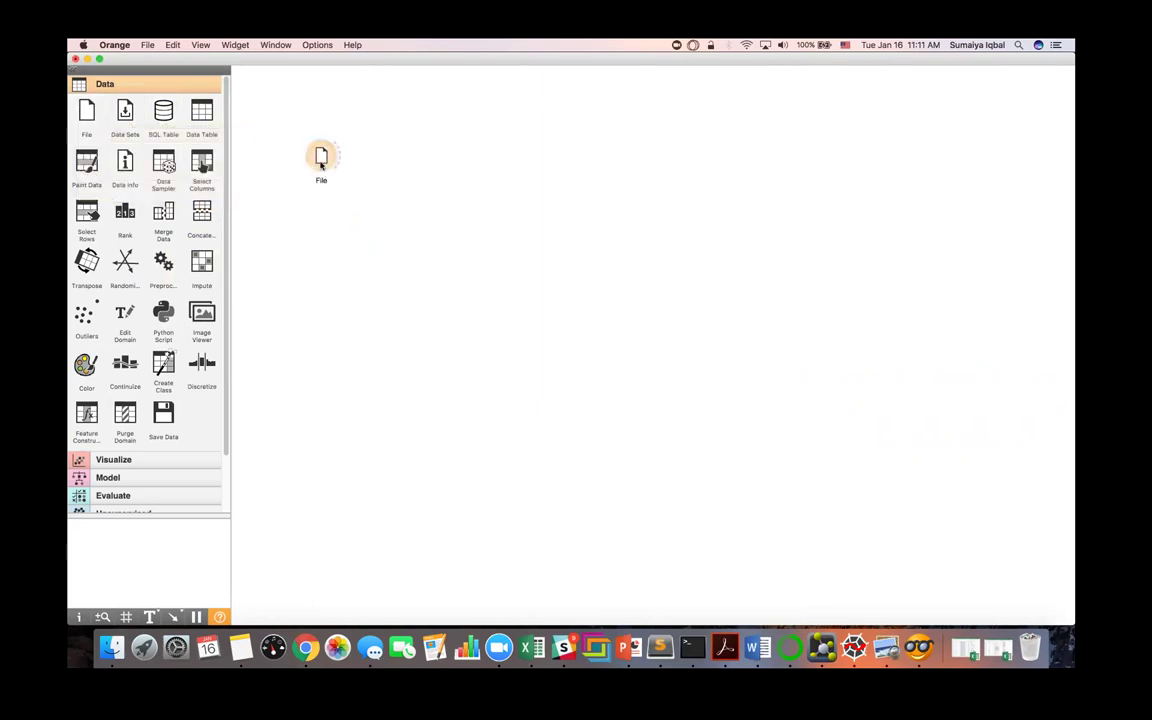
{"action": "left_click_drag", "start_coordinate": [321, 154], "coordinate": [321, 176]}
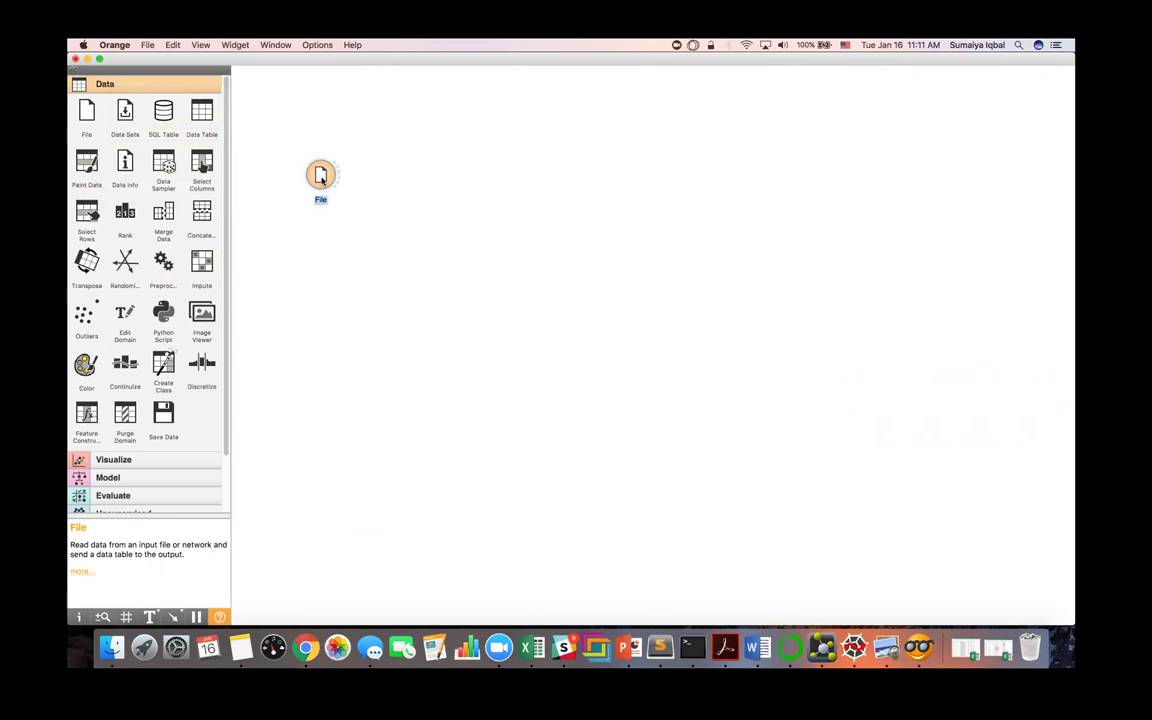
Step: Load brown-selected.tab from the datasets folder into the File widget
{"action": "double_click", "coordinate": [321, 176]}
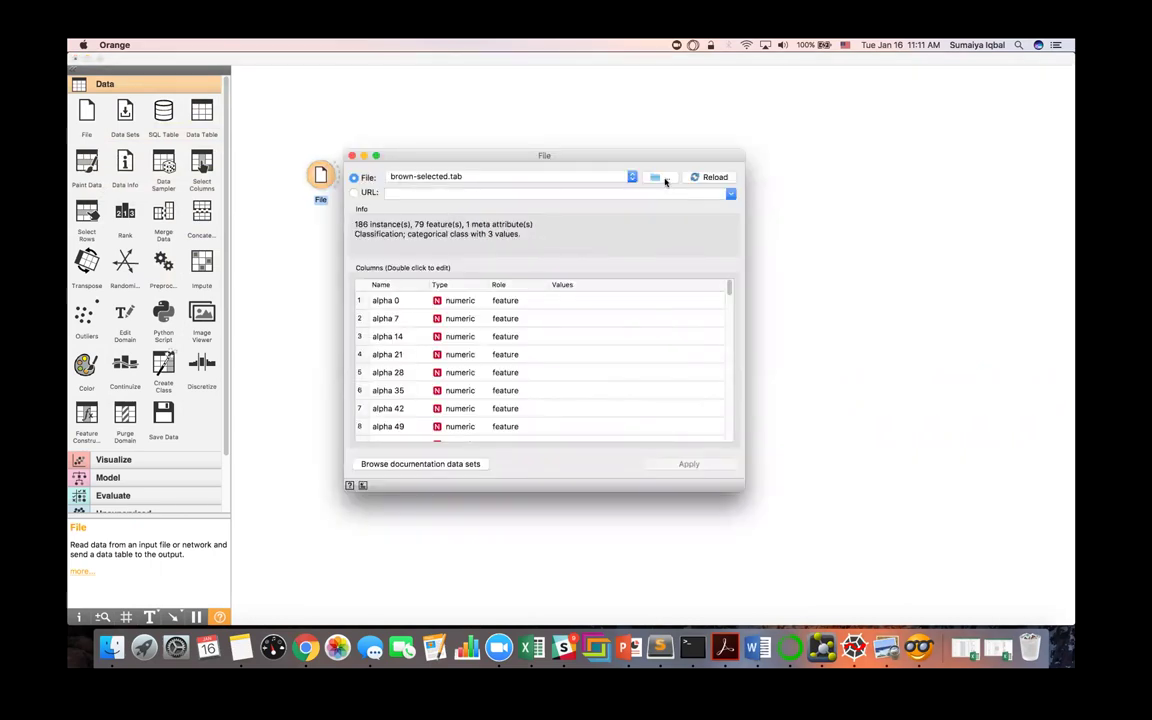
{"action": "left_click", "coordinate": [665, 181]}
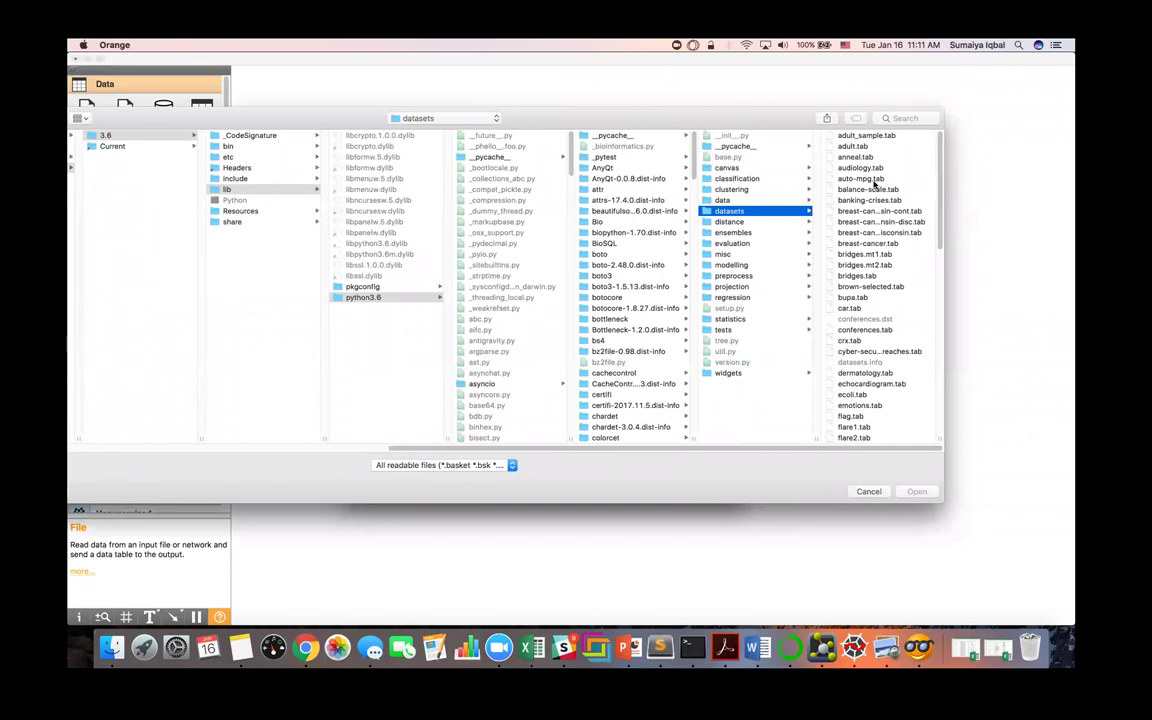
{"action": "left_click", "coordinate": [873, 287]}
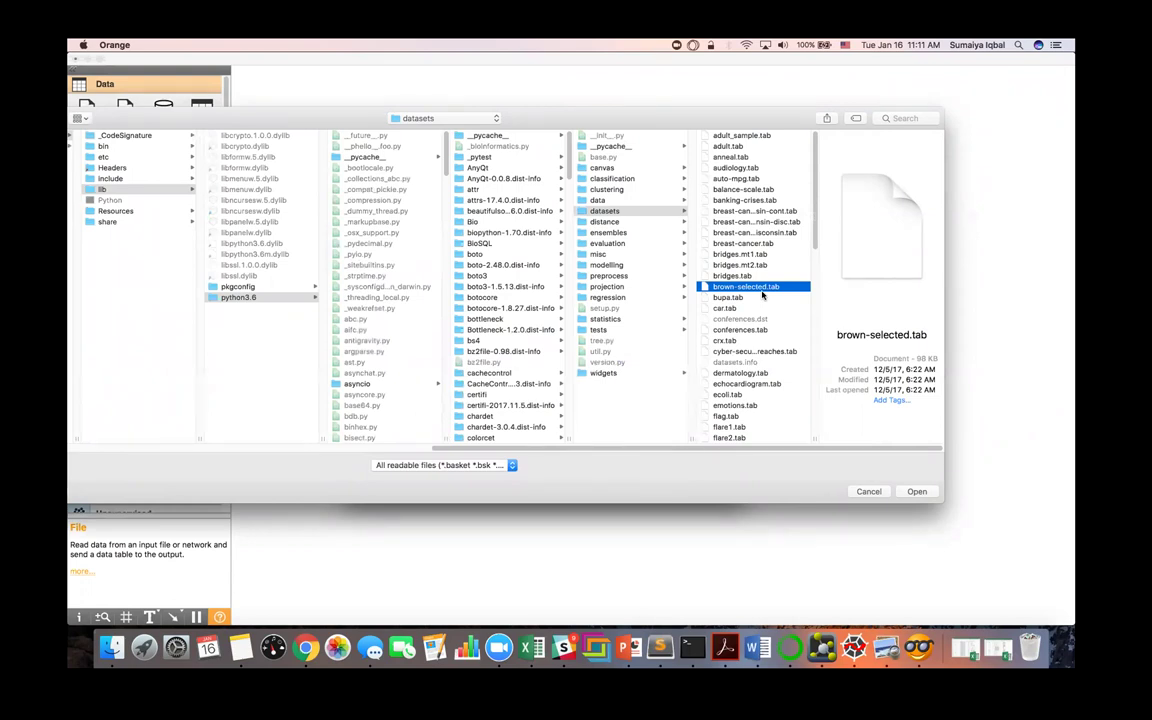
{"action": "left_click", "coordinate": [917, 491]}
Step: Enlarge the File window and examine the column types and roles, including the role options and the function and gene columns
{"action": "left_click_drag", "start_coordinate": [571, 145], "coordinate": [526, 132]}
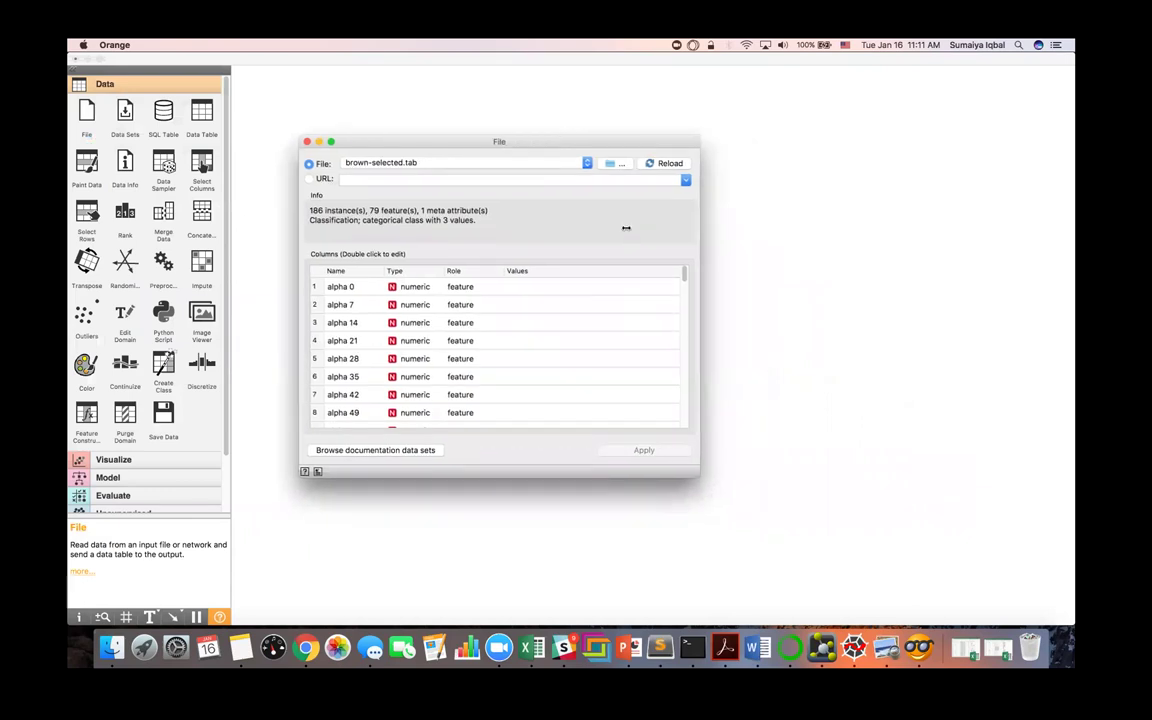
{"action": "left_click_drag", "start_coordinate": [700, 474], "coordinate": [787, 570]}
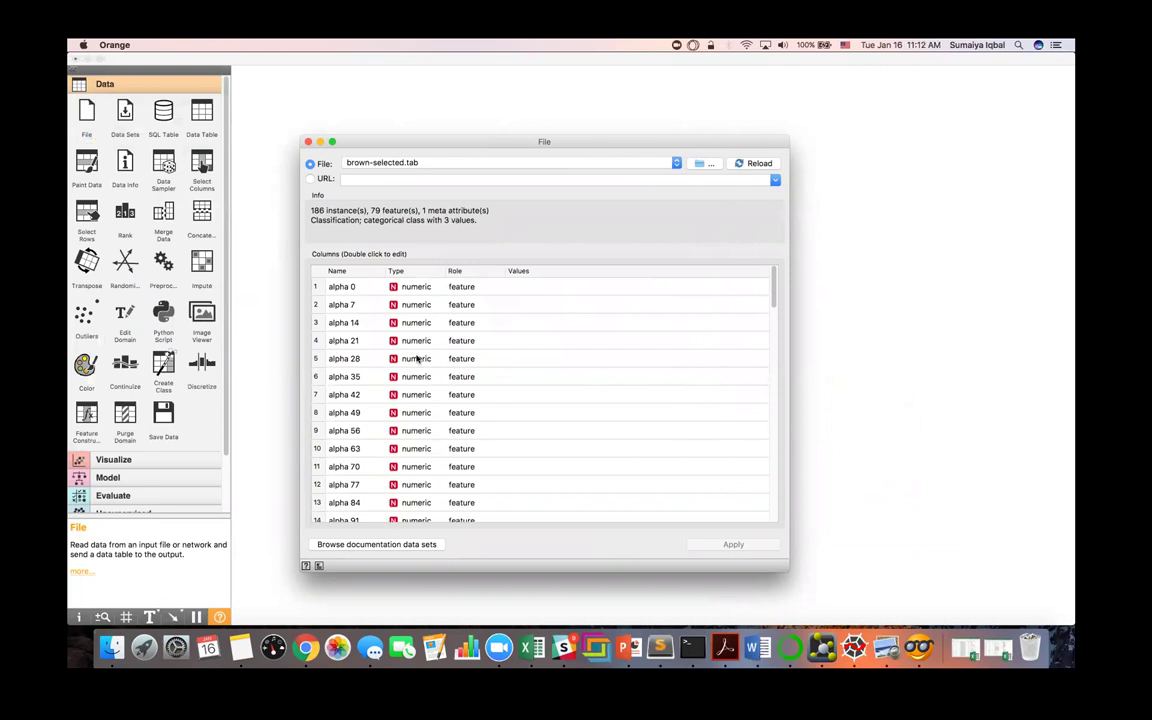
{"action": "double_click", "coordinate": [496, 288]}
{"action": "left_click", "coordinate": [498, 288]}
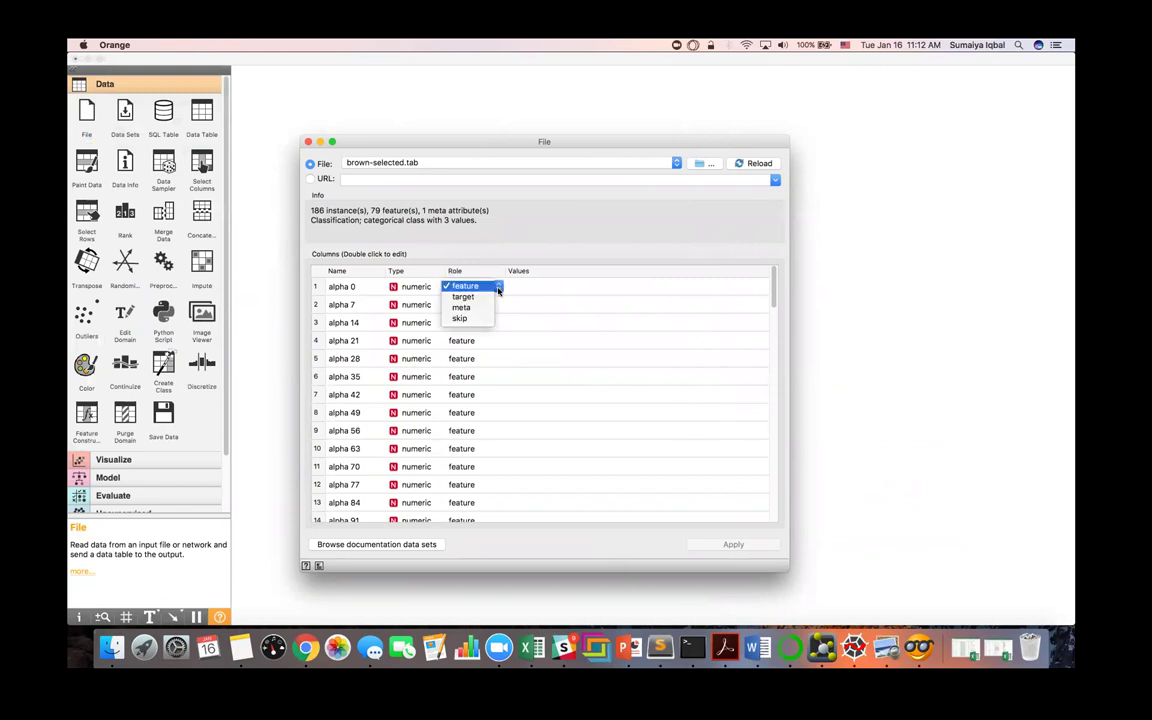
{"action": "left_click", "coordinate": [498, 288]}
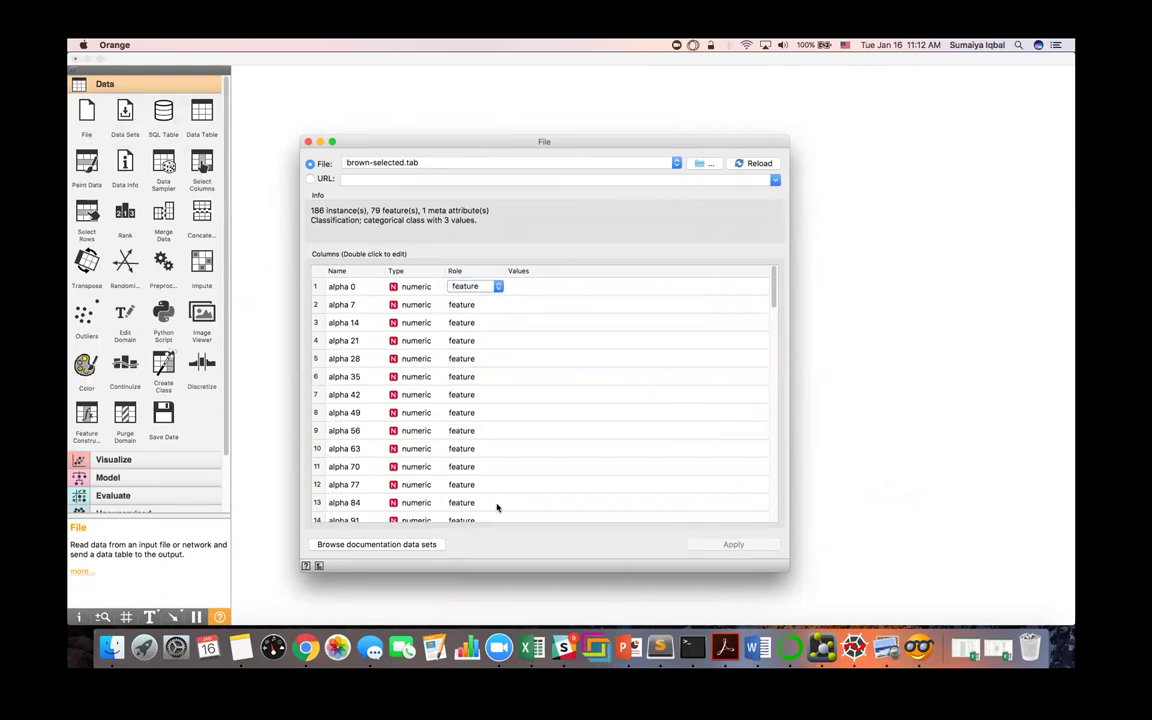
{"action": "scroll", "coordinate": [497, 508], "scroll_direction": "down", "scroll_amount": 4}
{"action": "scroll", "coordinate": [497, 508], "scroll_direction": "down", "scroll_amount": 20}
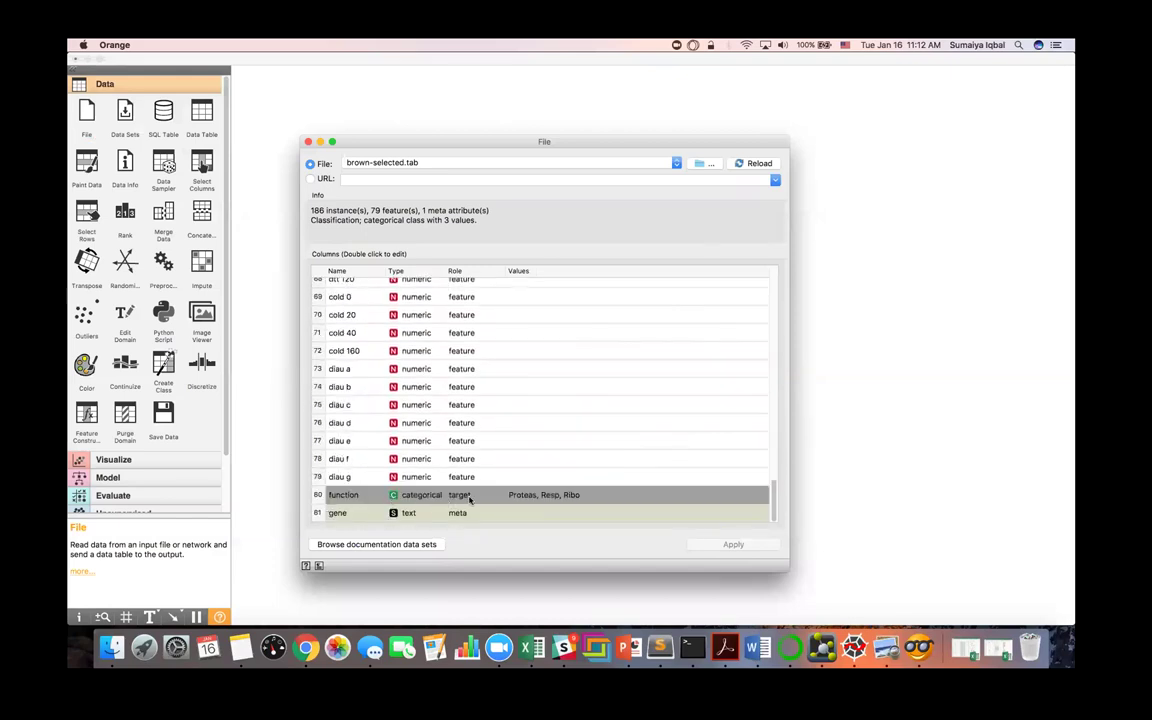
{"action": "left_click", "coordinate": [469, 499]}
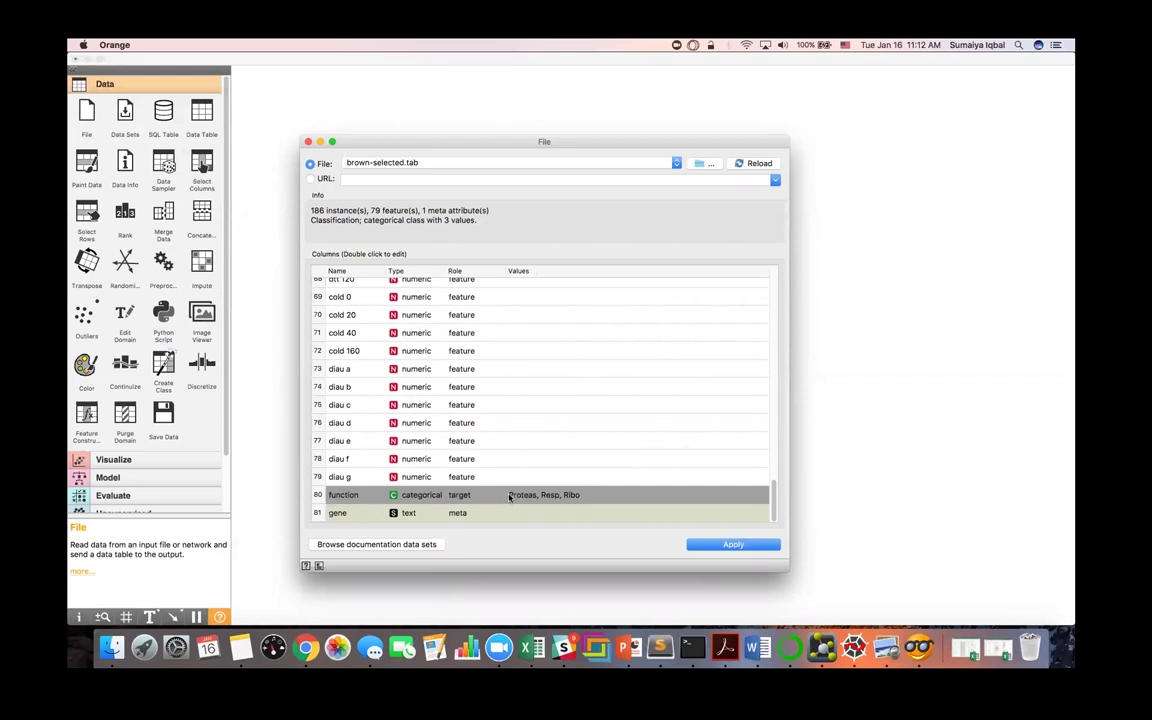
{"action": "scroll", "coordinate": [490, 341], "scroll_direction": "up", "scroll_amount": 15}
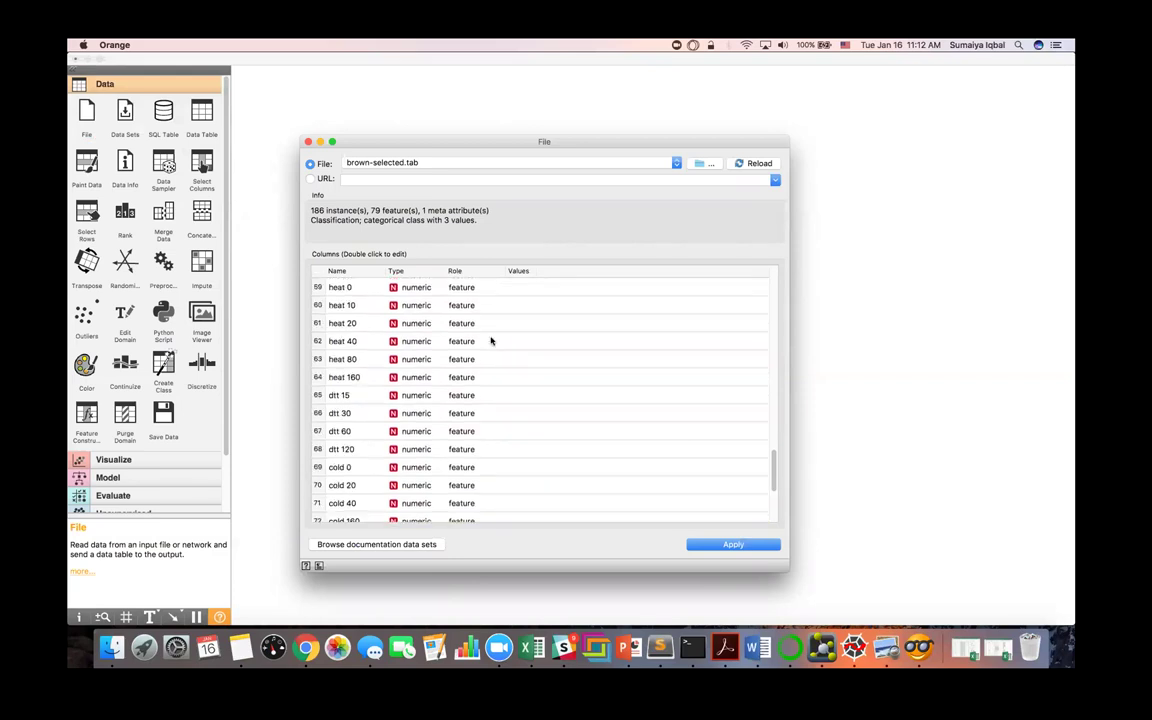
{"action": "scroll", "coordinate": [490, 341], "scroll_direction": "up", "scroll_amount": 2}
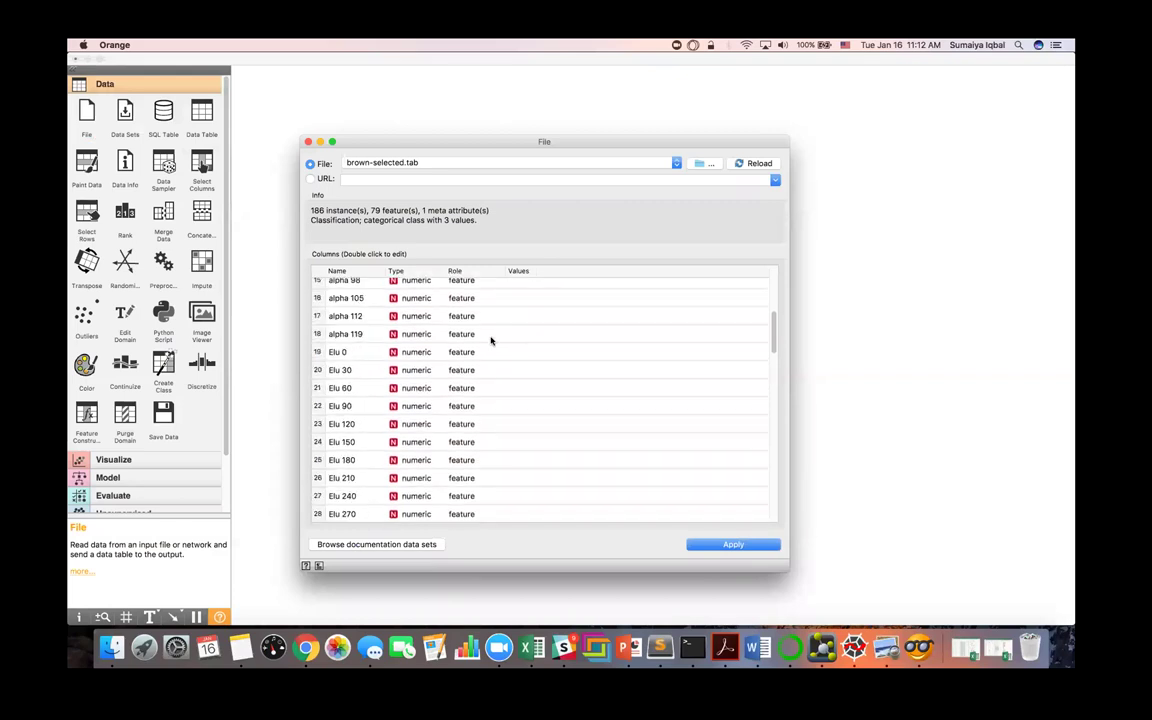
{"action": "scroll", "coordinate": [490, 341], "scroll_direction": "up", "scroll_amount": 1}
{"action": "scroll", "coordinate": [491, 339], "scroll_direction": "up", "scroll_amount": 5}
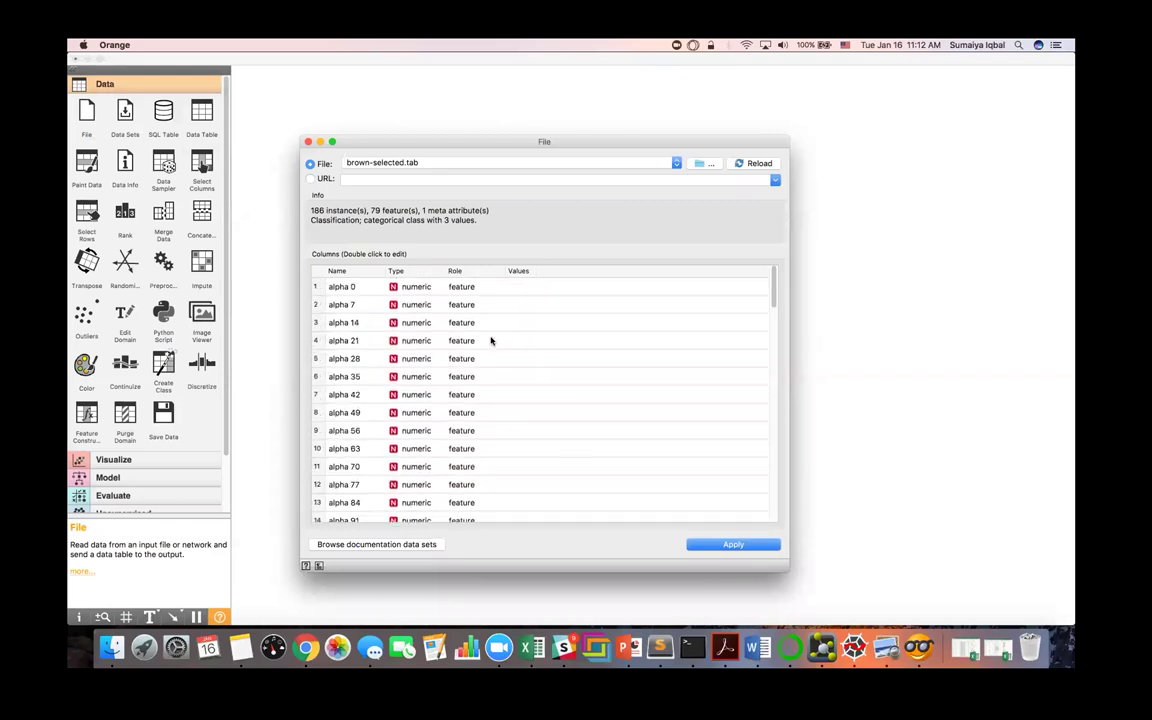
{"action": "left_click", "coordinate": [818, 363]}
Step: Add a Data Table widget linked to the File widget's output
{"action": "left_click_drag", "start_coordinate": [338, 175], "coordinate": [401, 178]}
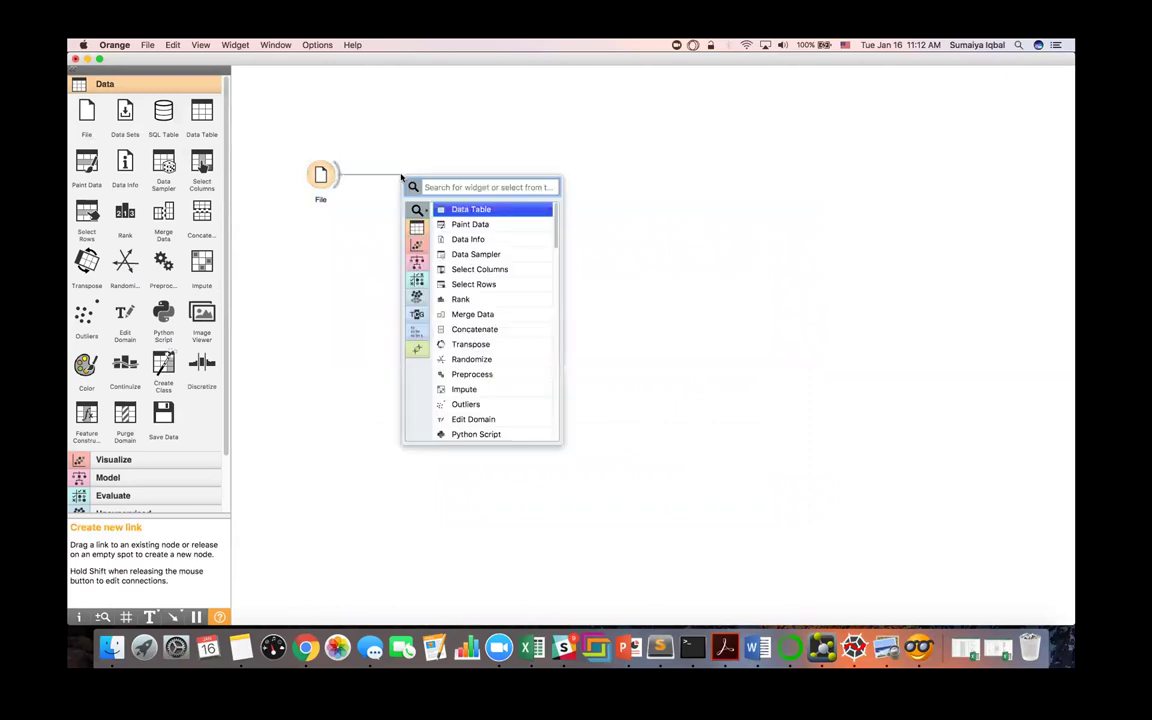
{"action": "type", "text": "data"}
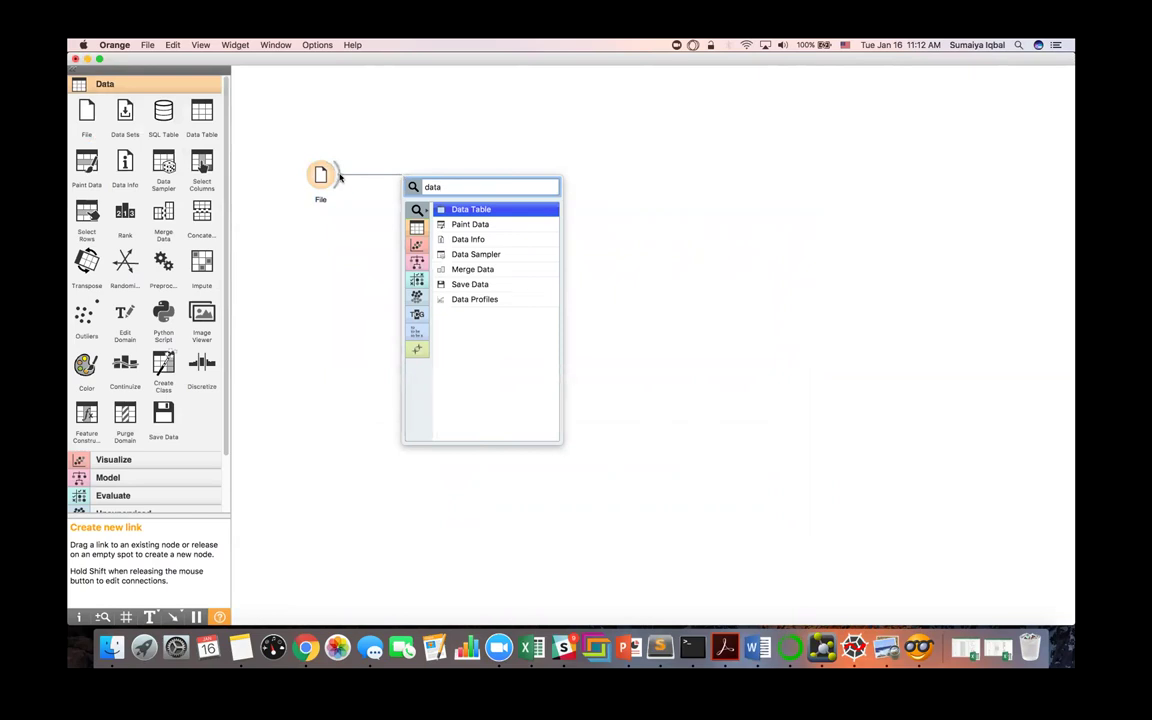
{"action": "left_click", "coordinate": [461, 210]}
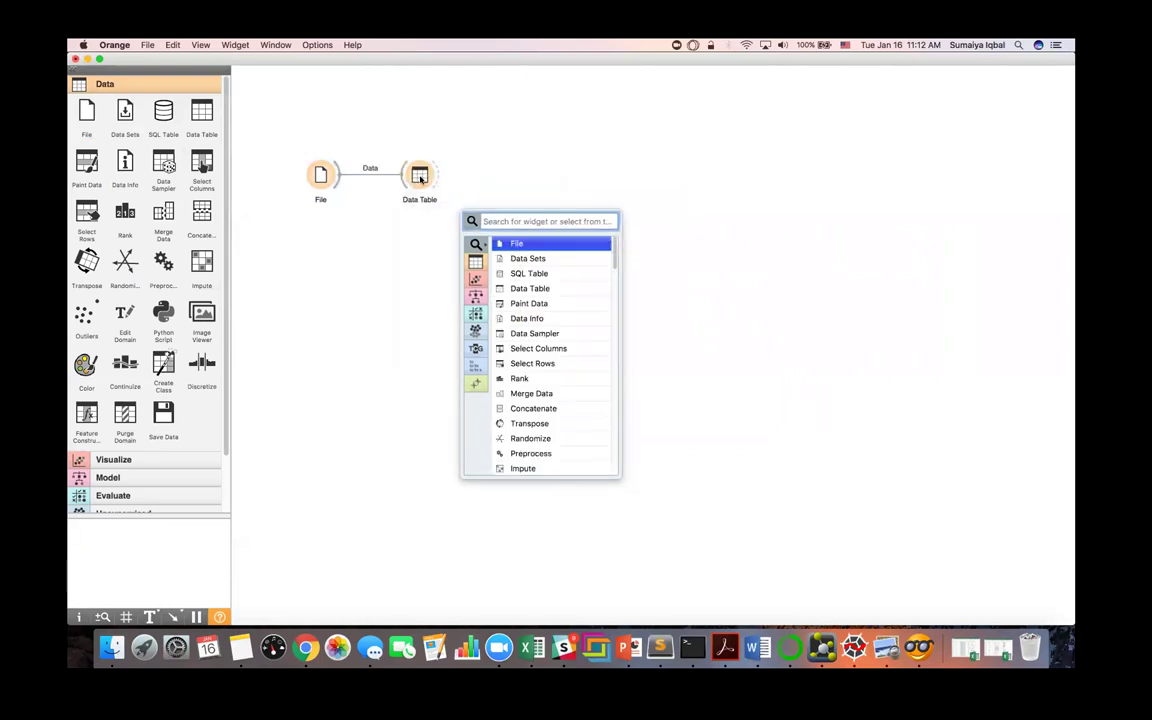
{"action": "left_click", "coordinate": [420, 177]}
Step: Examine the gene records and their feature columns in the Data Table, from the first columns to the heat columns
{"action": "double_click", "coordinate": [420, 177]}
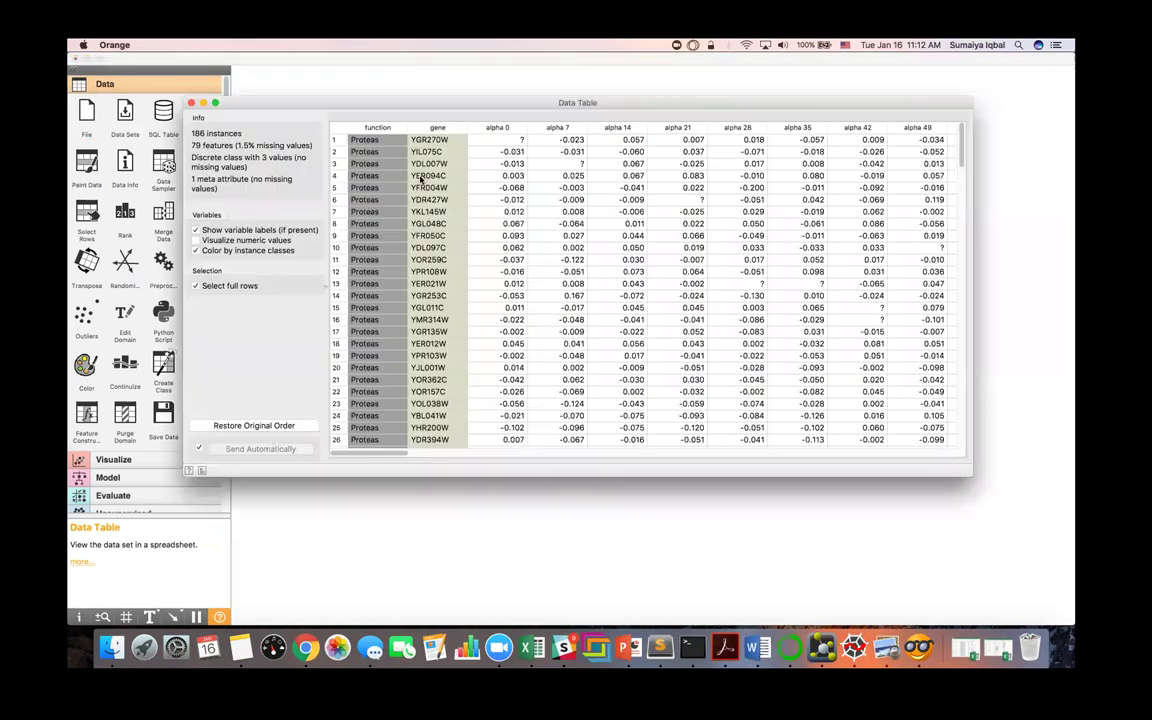
{"action": "scroll", "coordinate": [569, 319], "scroll_direction": "right", "scroll_amount": 10}
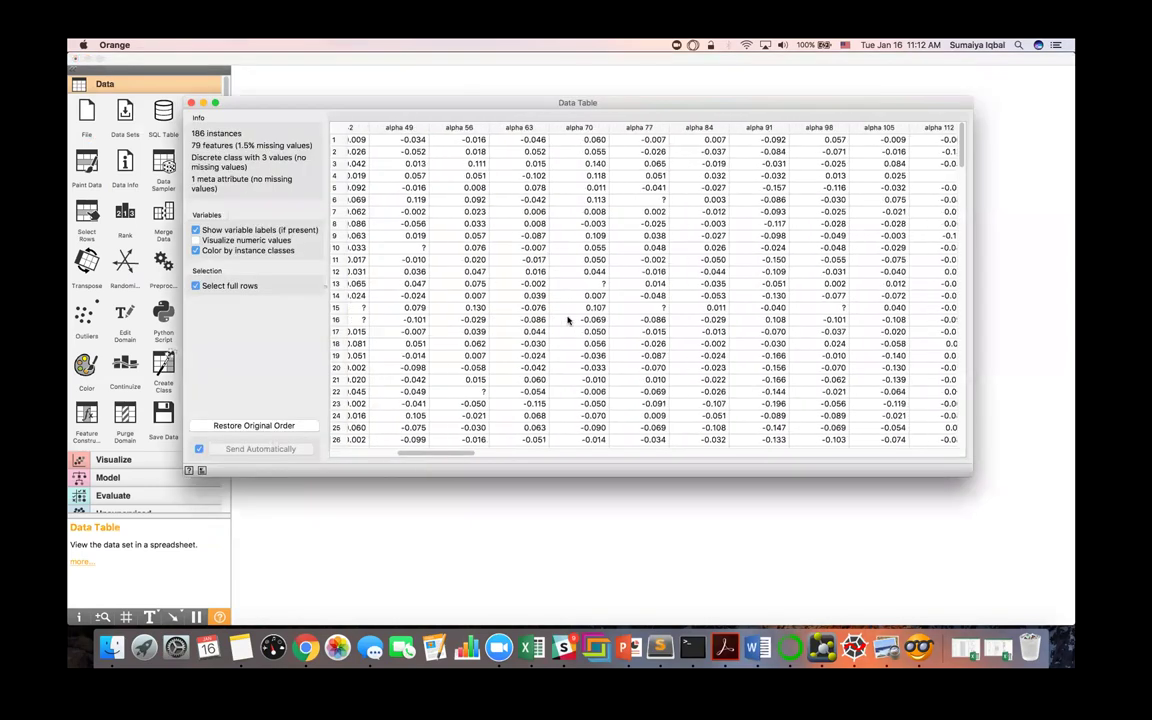
{"action": "scroll", "coordinate": [569, 319], "scroll_direction": "right", "scroll_amount": 10}
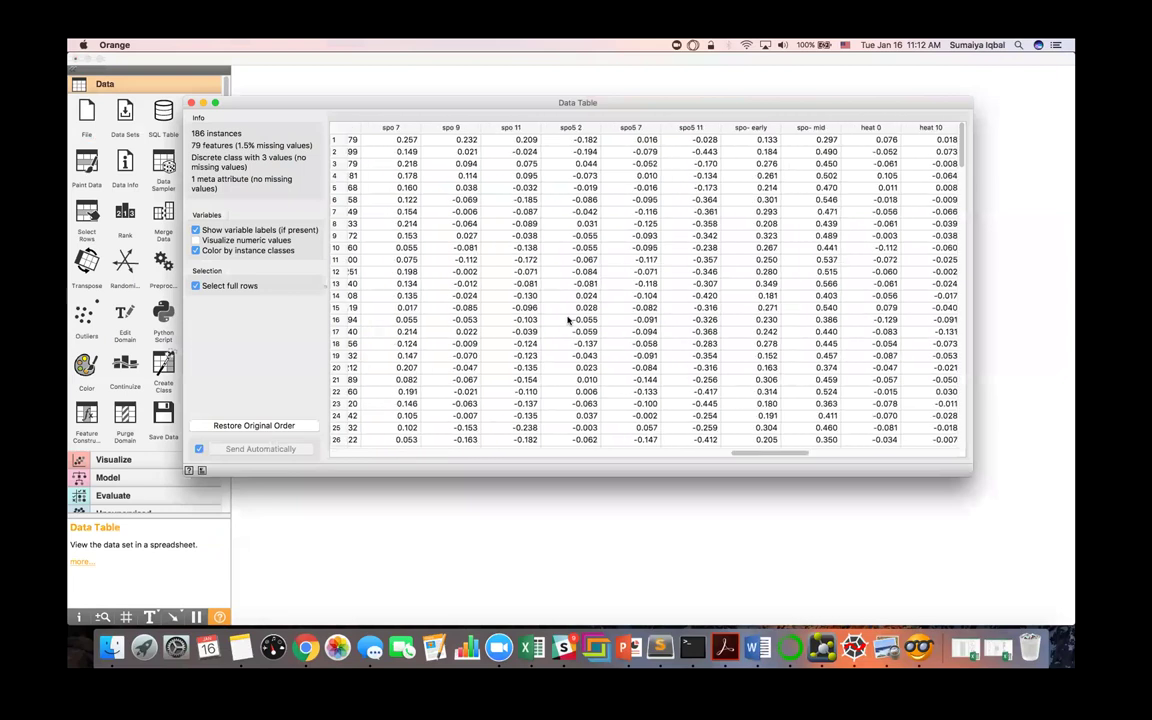
{"action": "scroll", "coordinate": [567, 320], "scroll_direction": "left", "scroll_amount": 20}
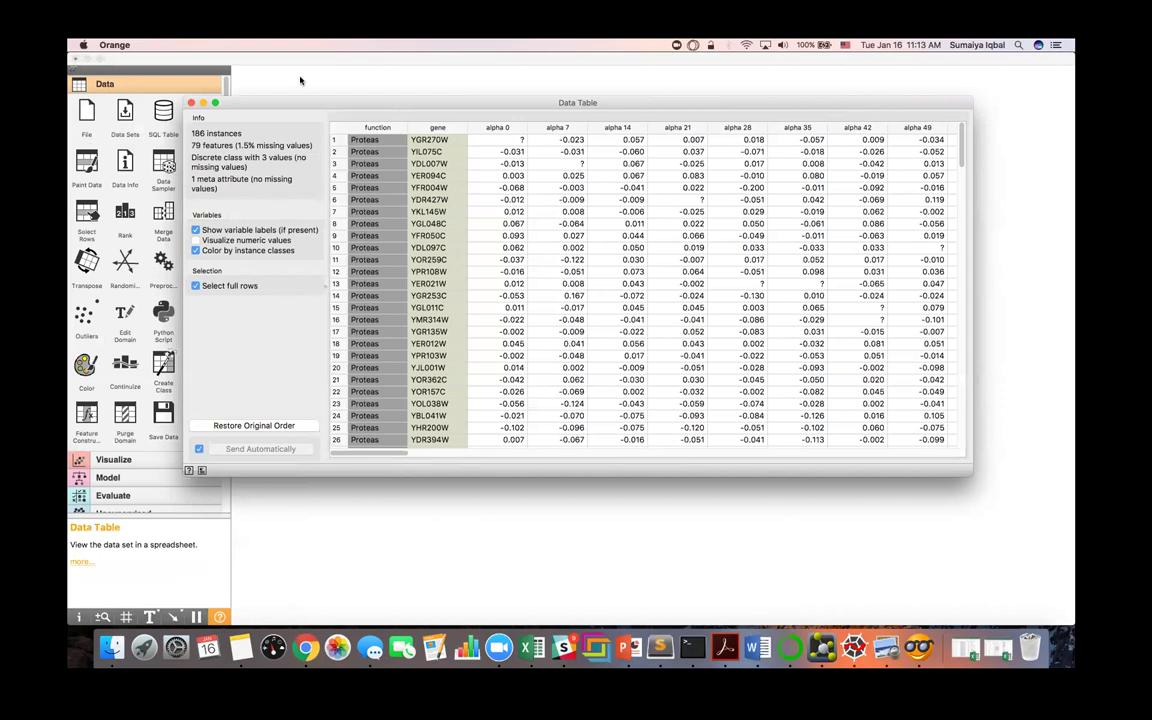
{"action": "key", "text": "super+w"}
{"action": "left_click", "coordinate": [249, 368]}
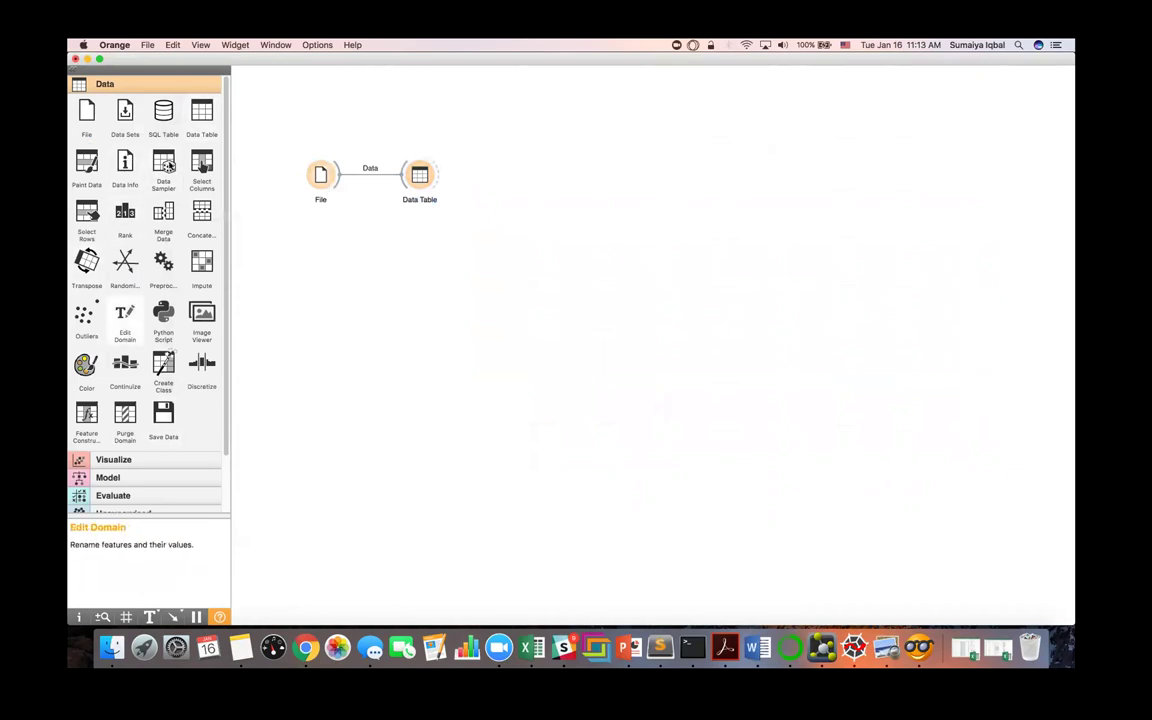
Step: Add a Rank widget and link the Data Table's output to it
{"action": "left_click", "coordinate": [125, 214]}
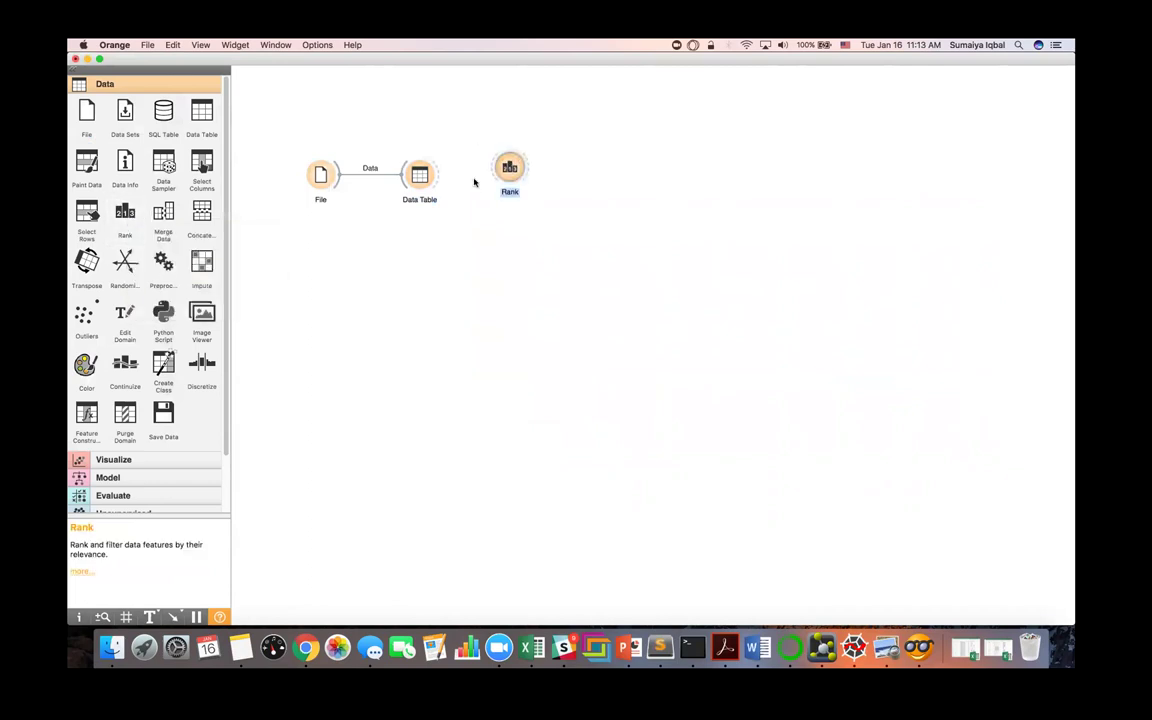
{"action": "left_click_drag", "start_coordinate": [448, 172], "coordinate": [555, 149]}
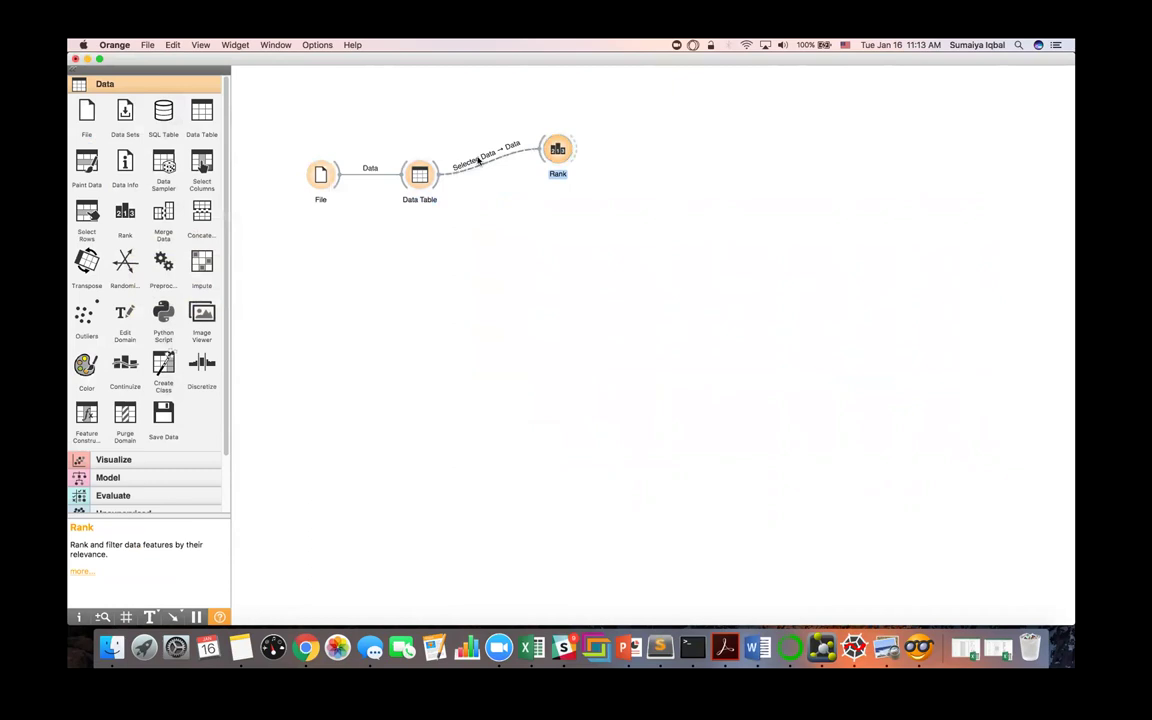
Step: Select the first two rows in the Data Table so that they are sent to Rank
{"action": "left_click", "coordinate": [423, 176]}
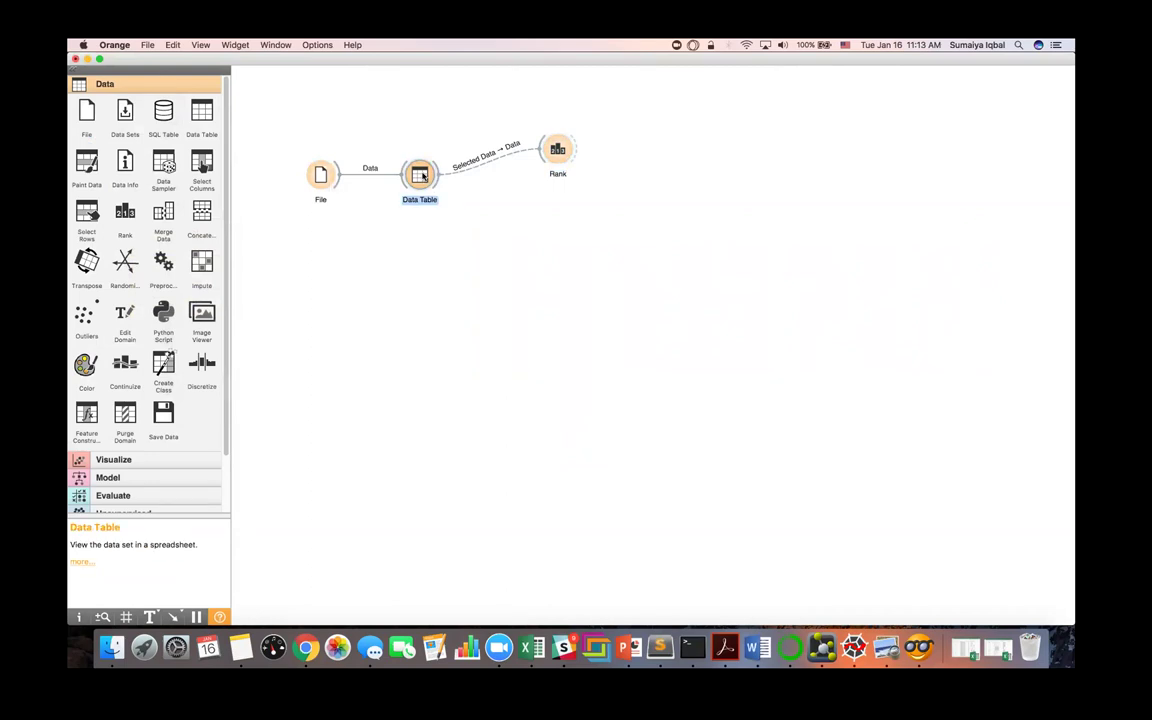
{"action": "double_click", "coordinate": [423, 176]}
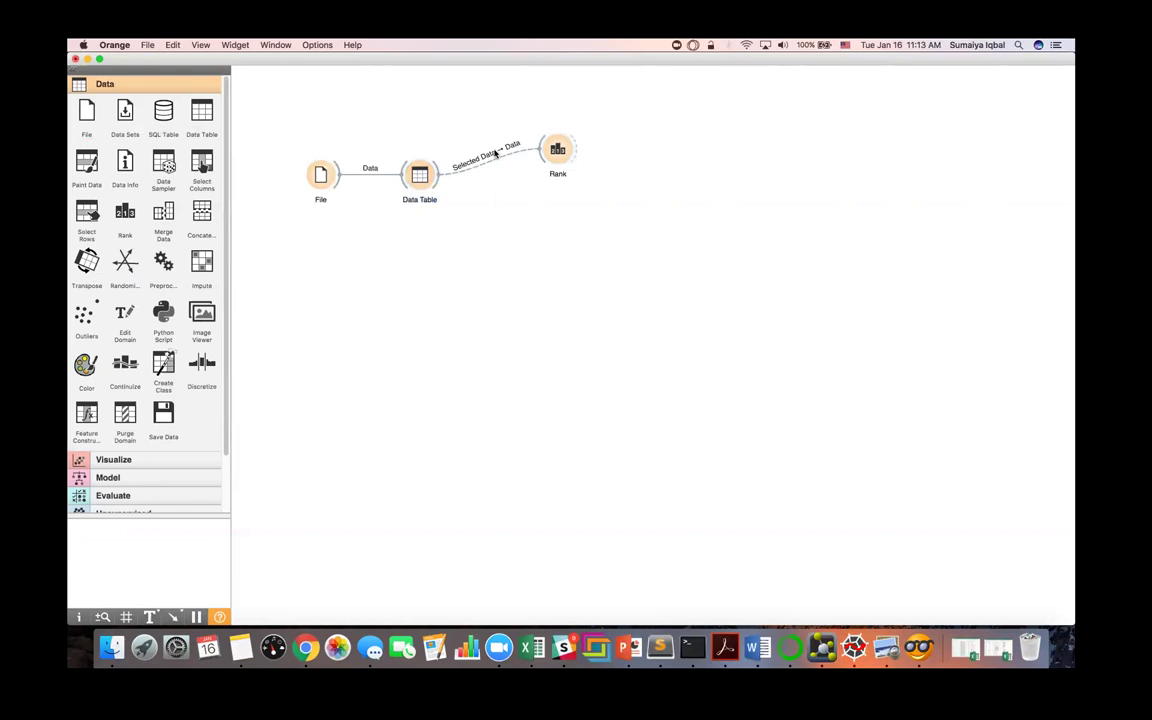
{"action": "double_click", "coordinate": [419, 175]}
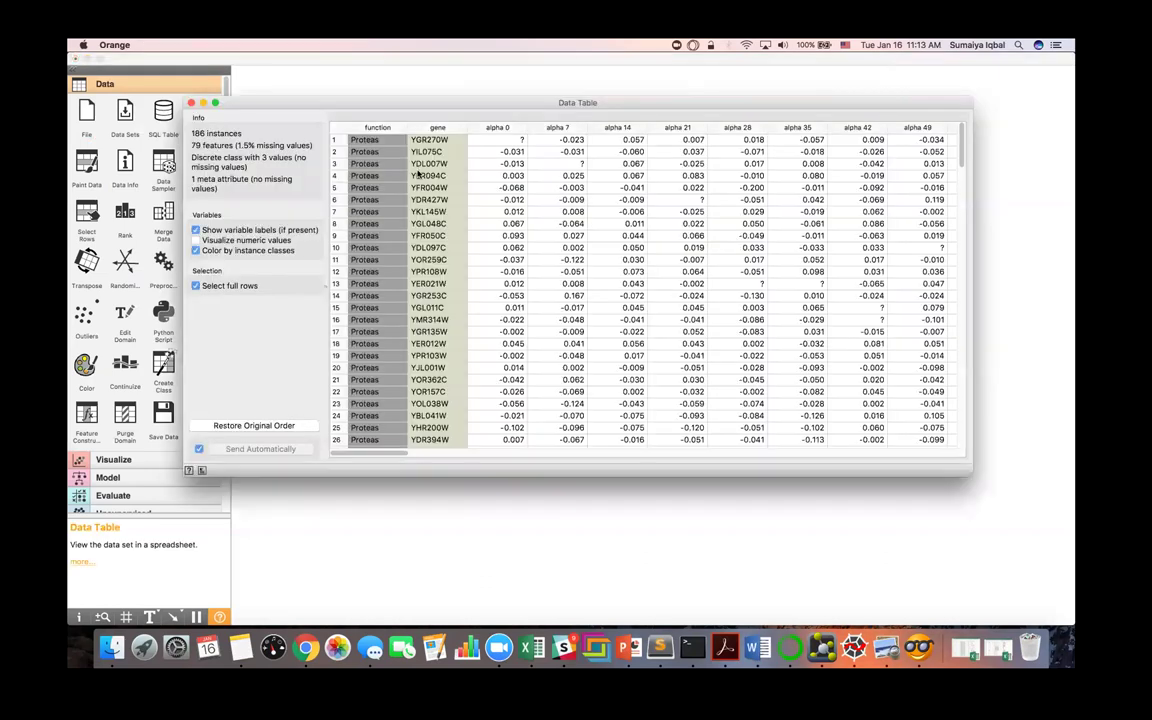
{"action": "left_click", "coordinate": [340, 141]}
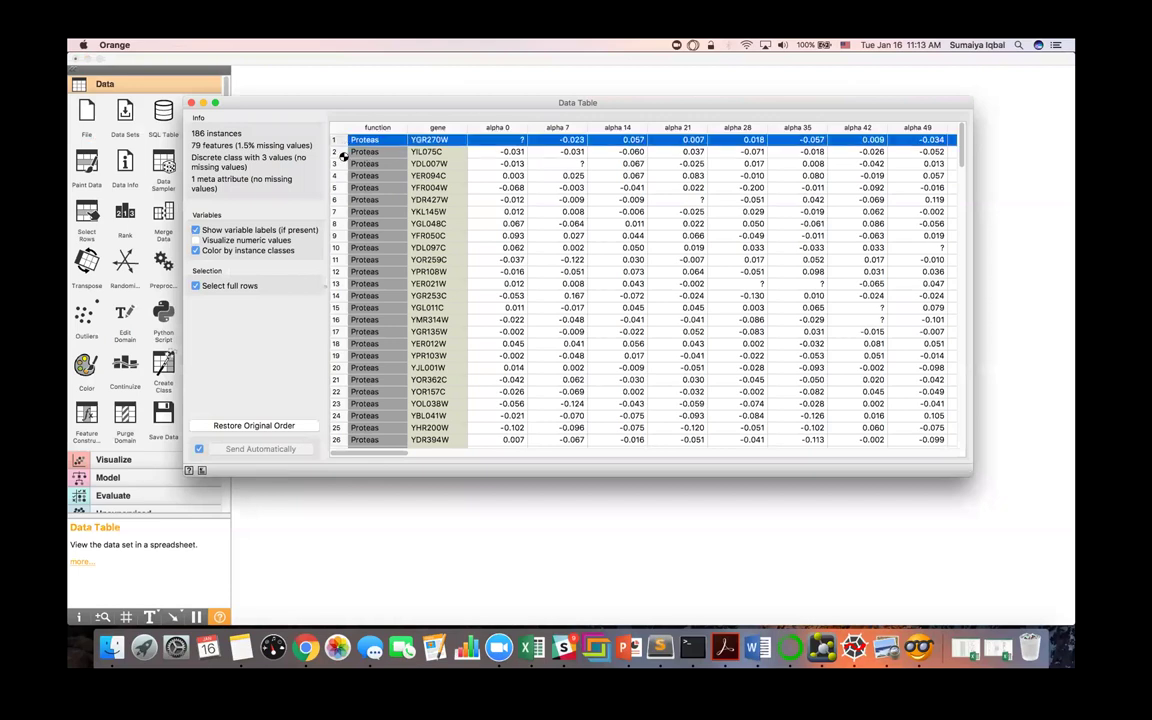
{"action": "left_click_drag", "start_coordinate": [343, 157], "coordinate": [343, 166]}
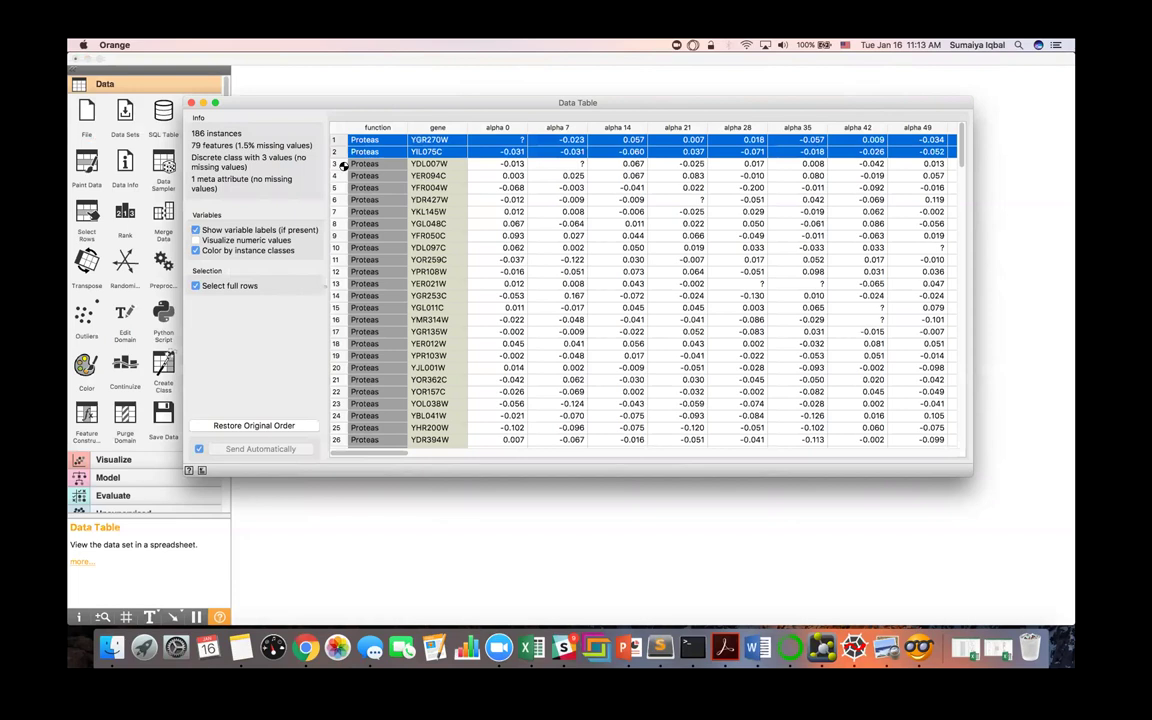
{"action": "key", "text": "super+w"}
{"action": "left_click", "coordinate": [393, 105]}
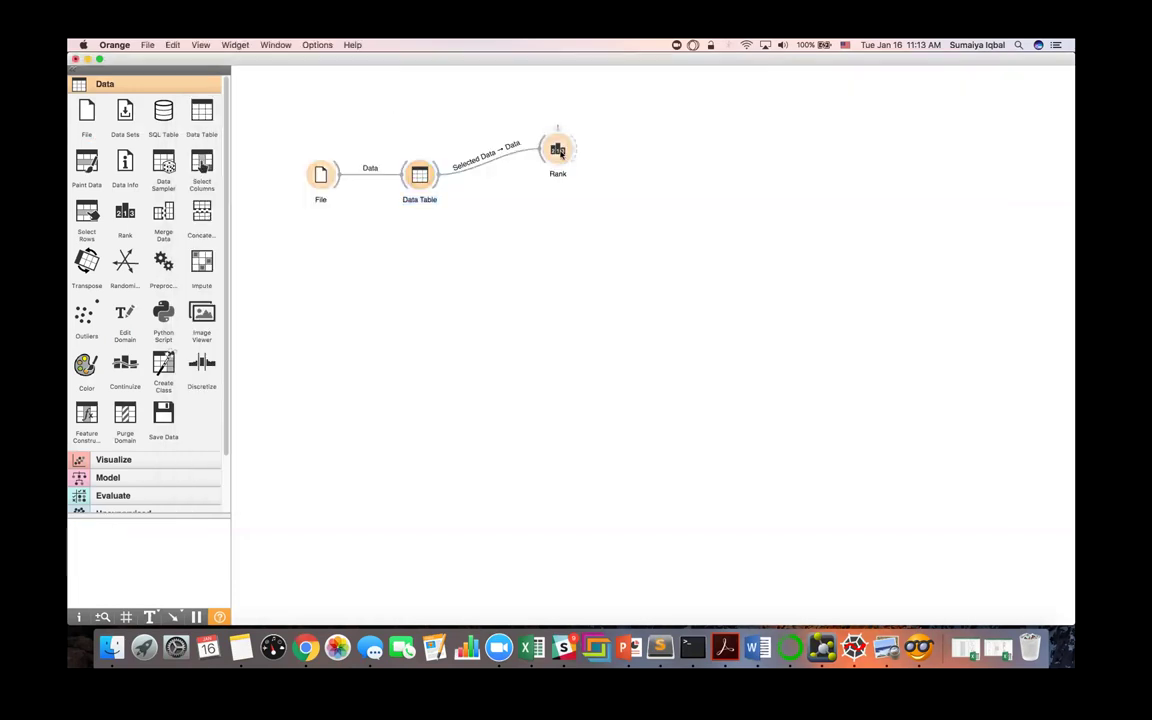
Step: Select all rows in the Data Table so that the whole data set is sent to Rank
{"action": "double_click", "coordinate": [419, 176]}
{"action": "left_click", "coordinate": [338, 141]}
{"action": "left_click", "coordinate": [340, 129]}
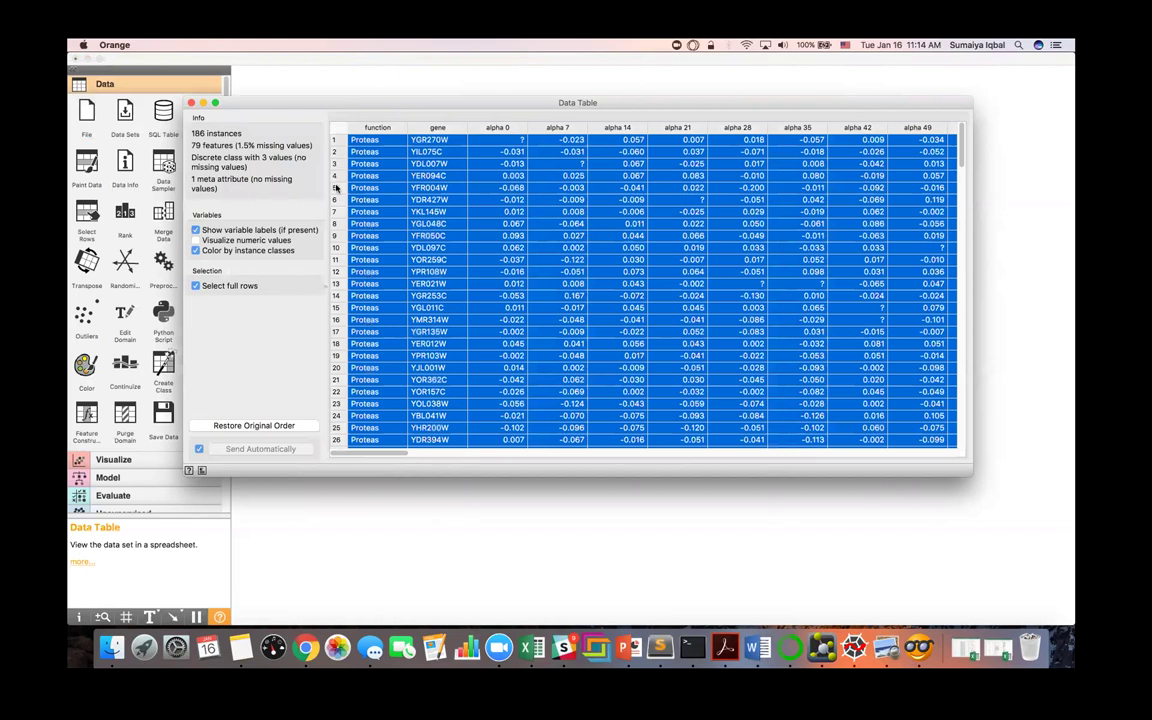
{"action": "left_click", "coordinate": [354, 83]}
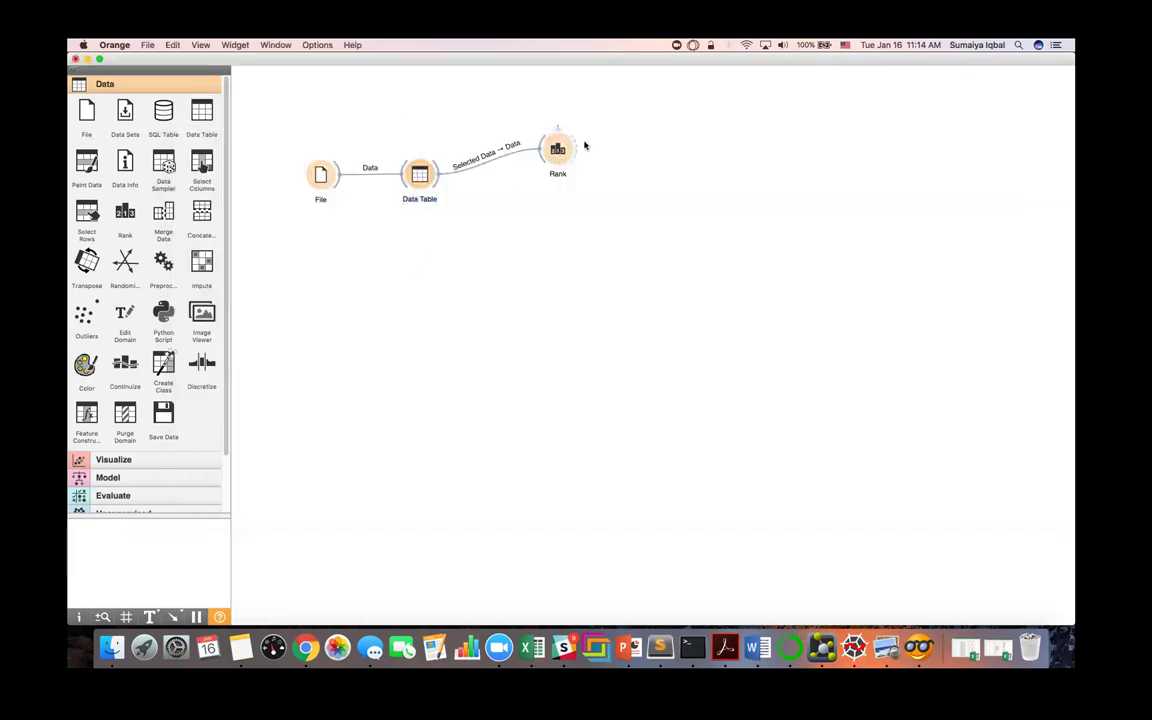
Step: Change the link between Data Table and Rank so that the Data output, not Selected Data, feeds Rank's Data input
{"action": "double_click", "coordinate": [513, 164]}
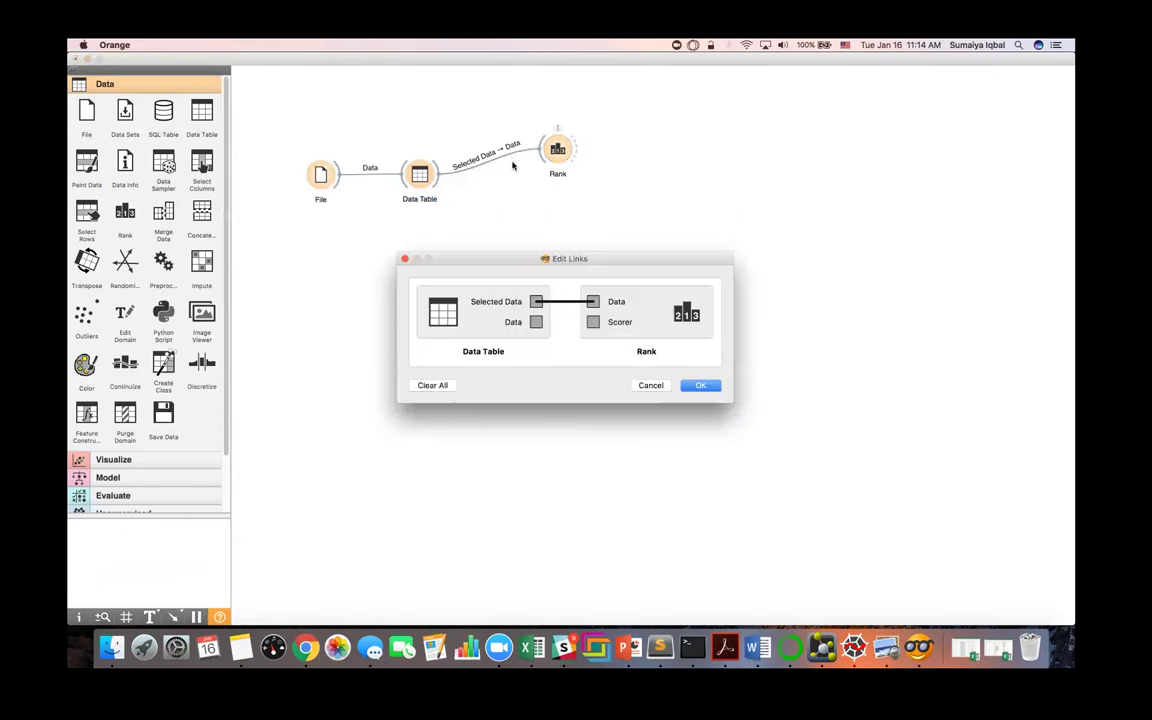
{"action": "left_click_drag", "start_coordinate": [536, 324], "coordinate": [592, 301]}
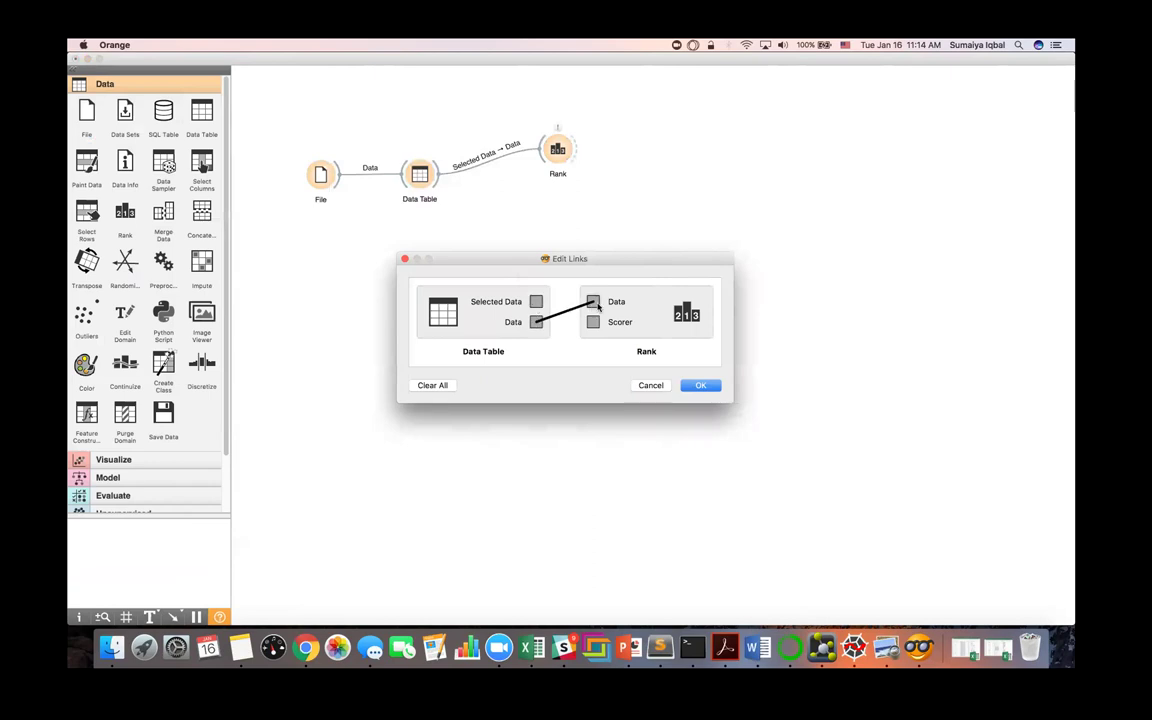
{"action": "left_click", "coordinate": [700, 385]}
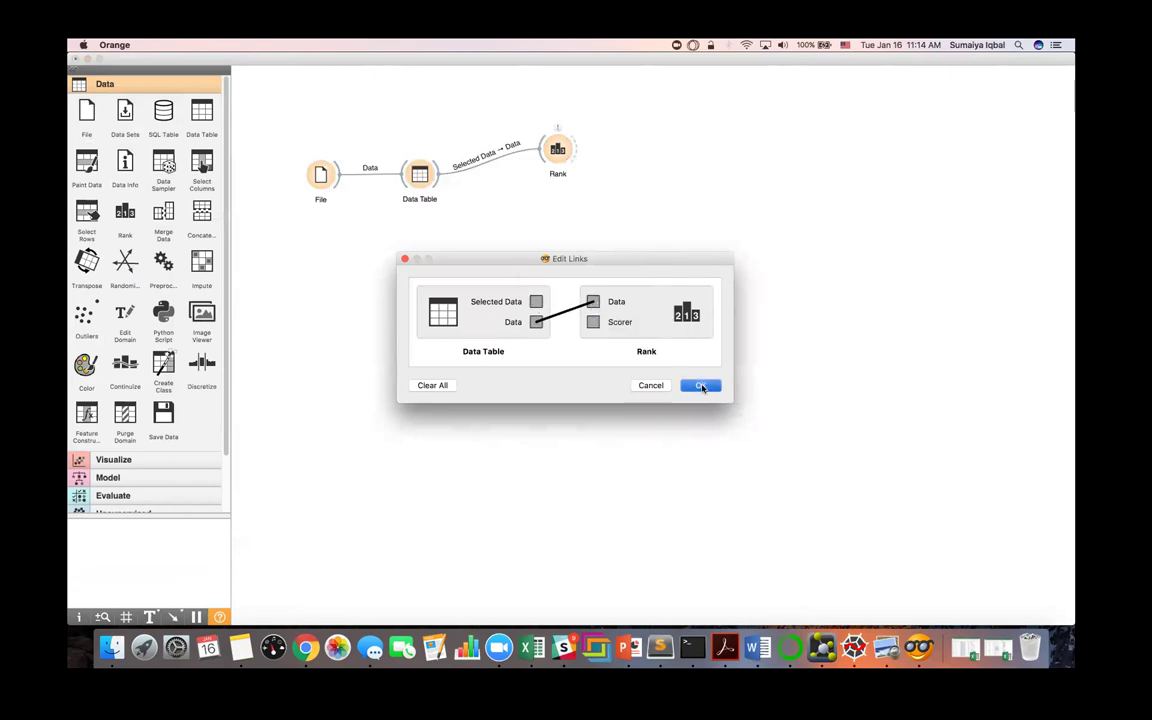
Step: Compare the features in Rank sorted by gain ratio, Gini and ANOVA, and generate a report of the ranking
{"action": "left_click", "coordinate": [558, 150]}
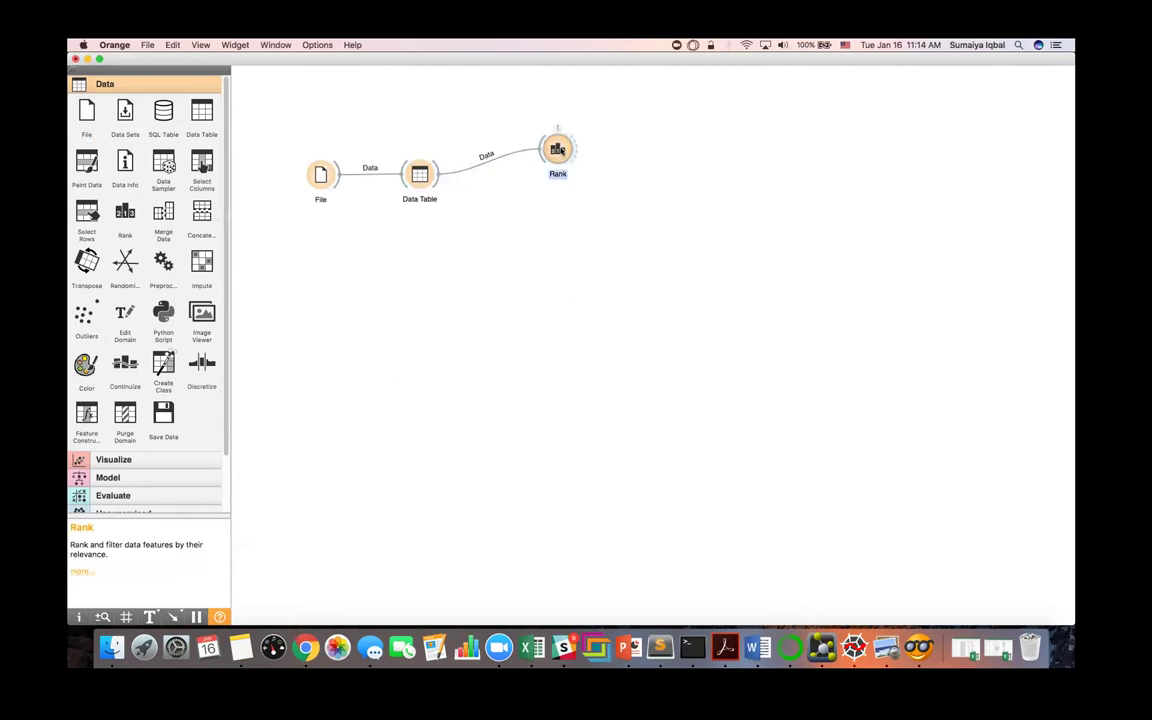
{"action": "double_click", "coordinate": [561, 150]}
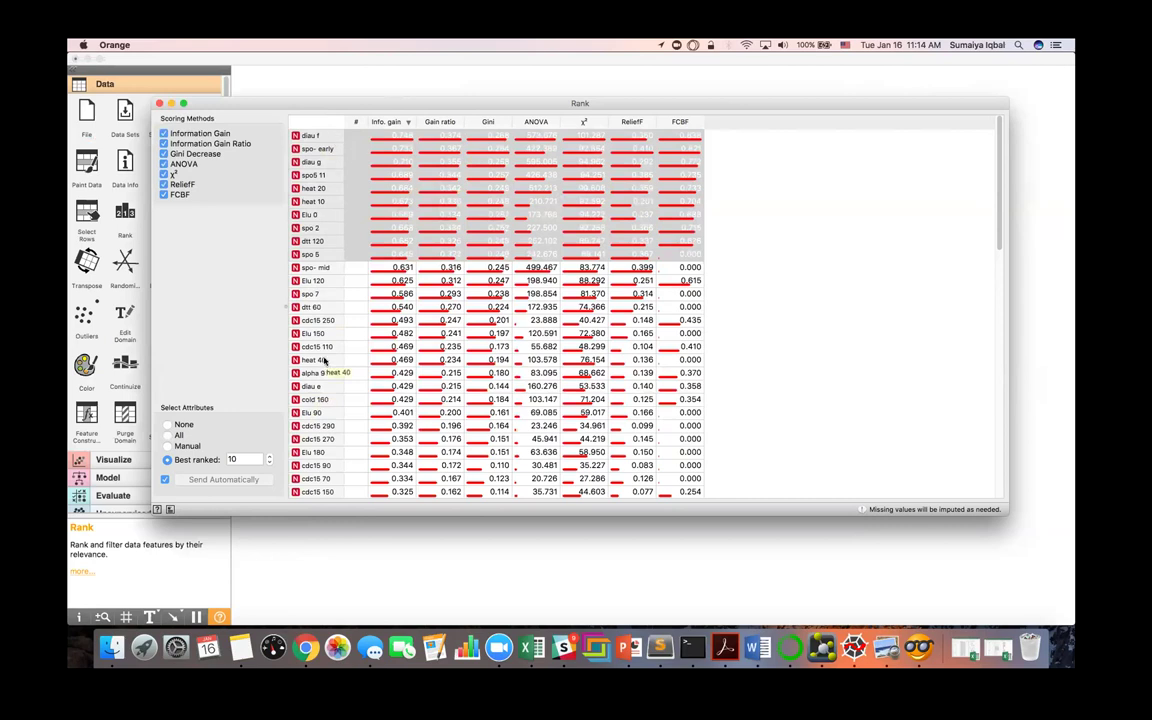
{"action": "left_click", "coordinate": [455, 122]}
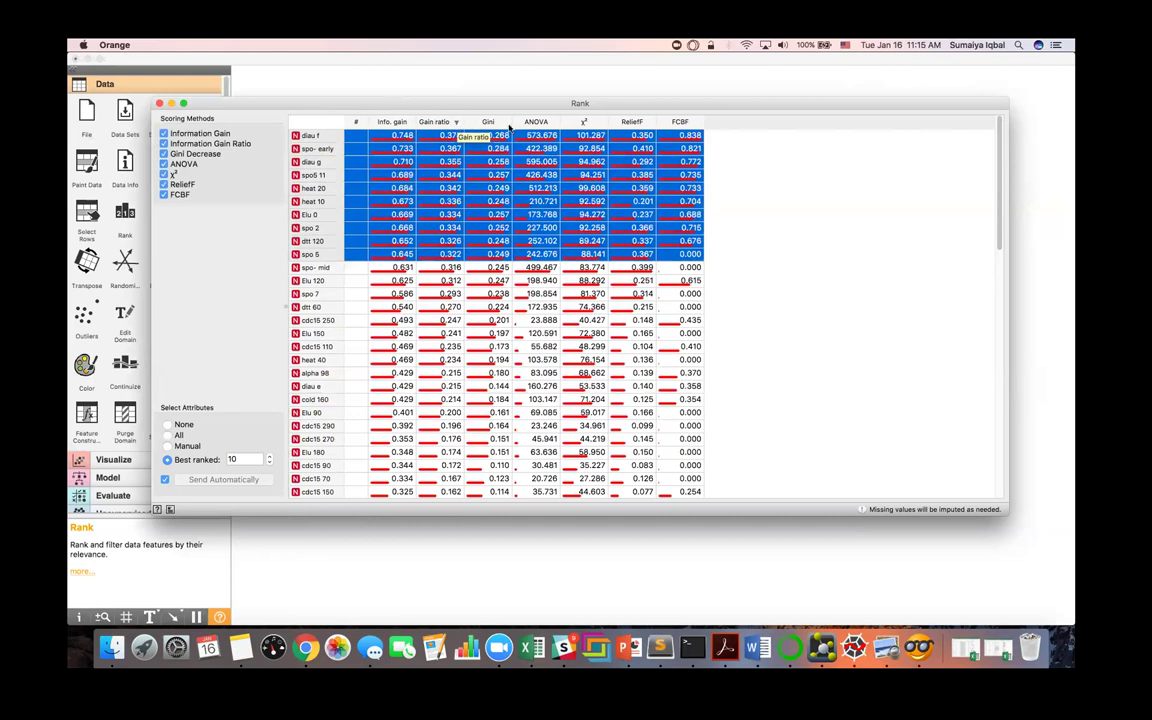
{"action": "left_click", "coordinate": [502, 122]}
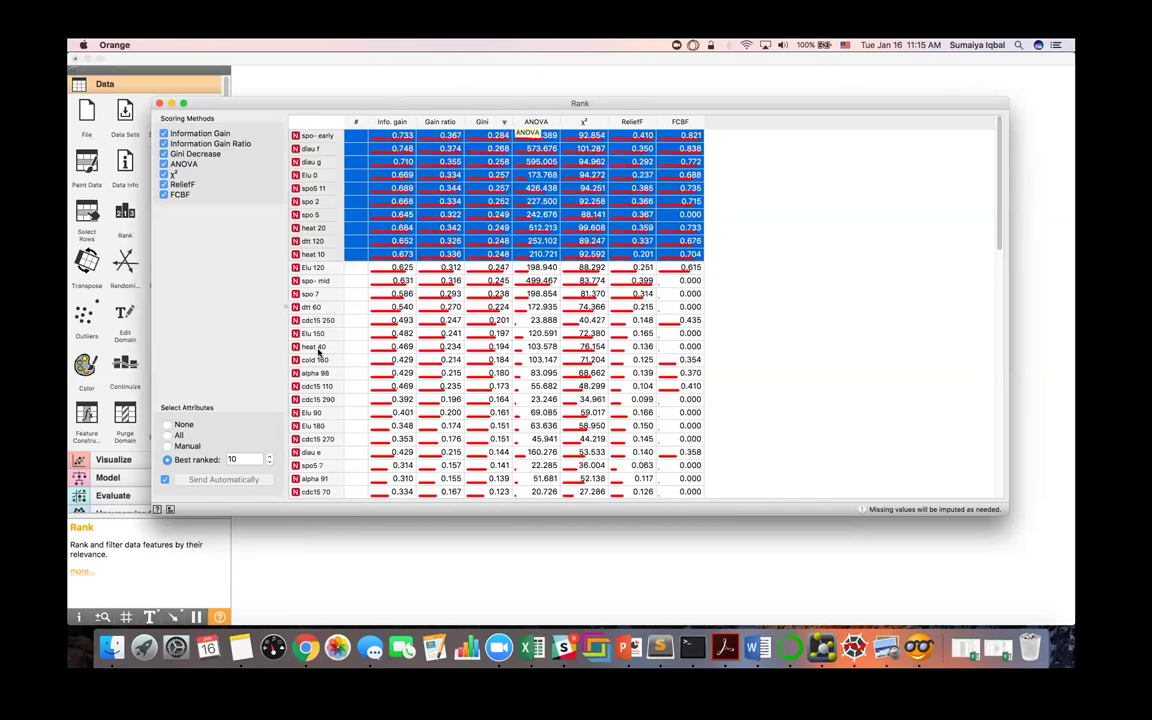
{"action": "left_click", "coordinate": [538, 121]}
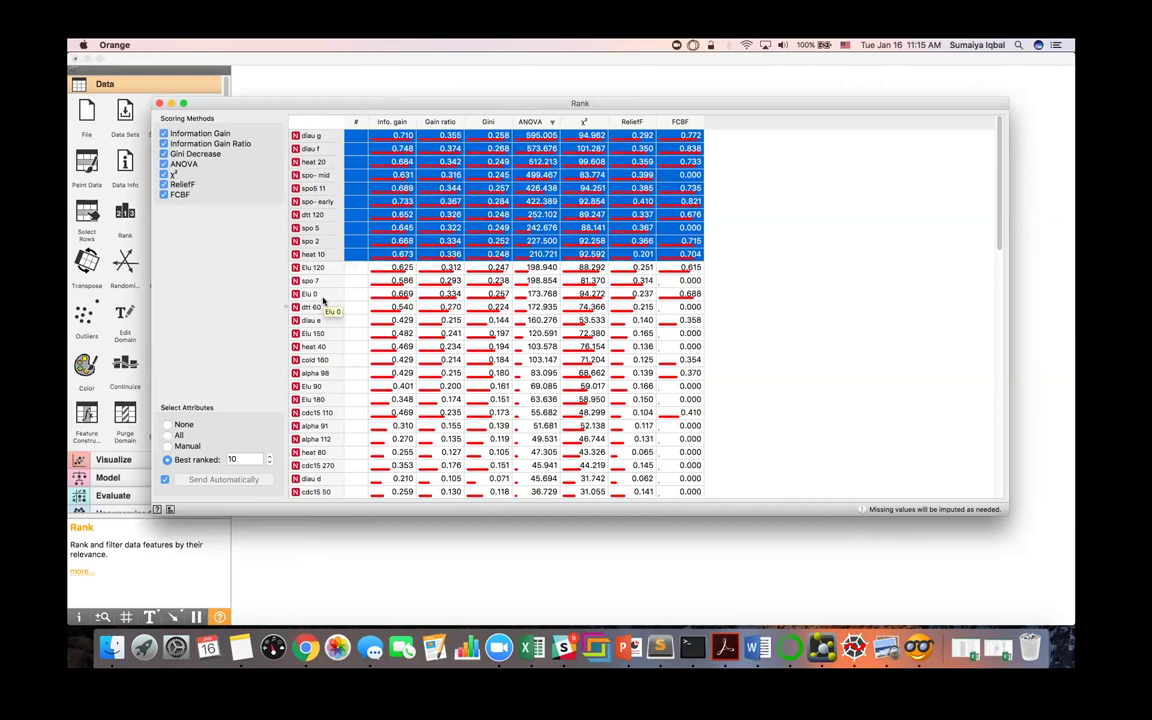
{"action": "left_click", "coordinate": [239, 459]}
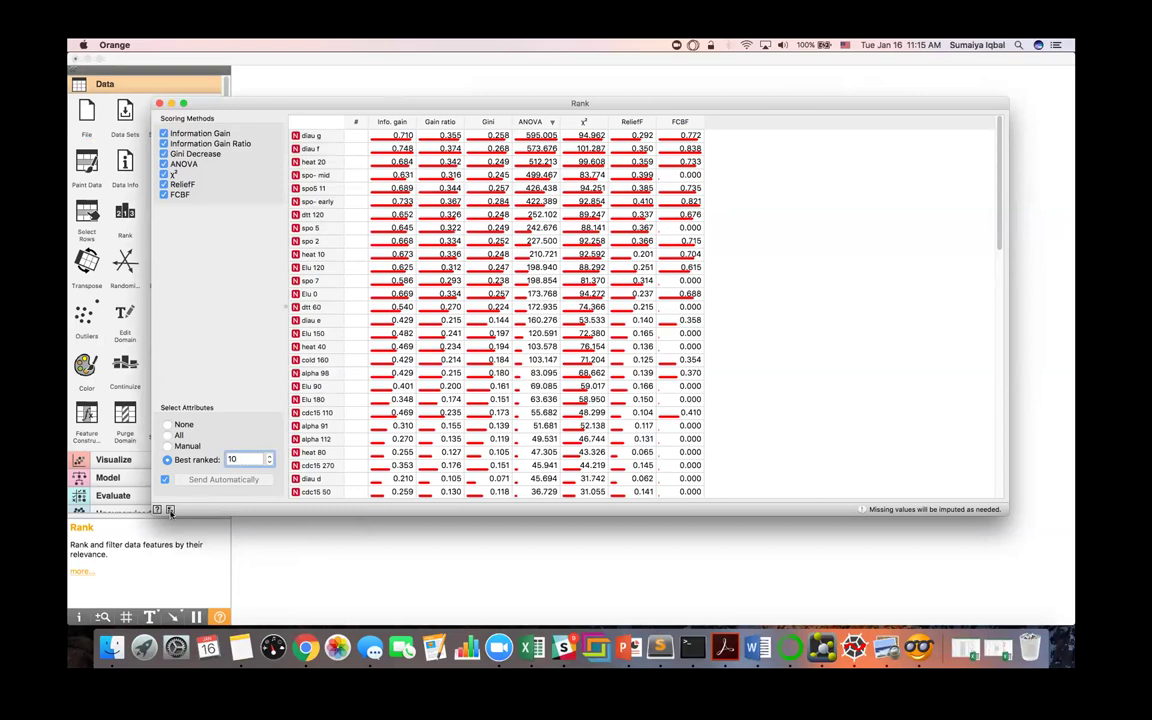
{"action": "left_click", "coordinate": [170, 511]}
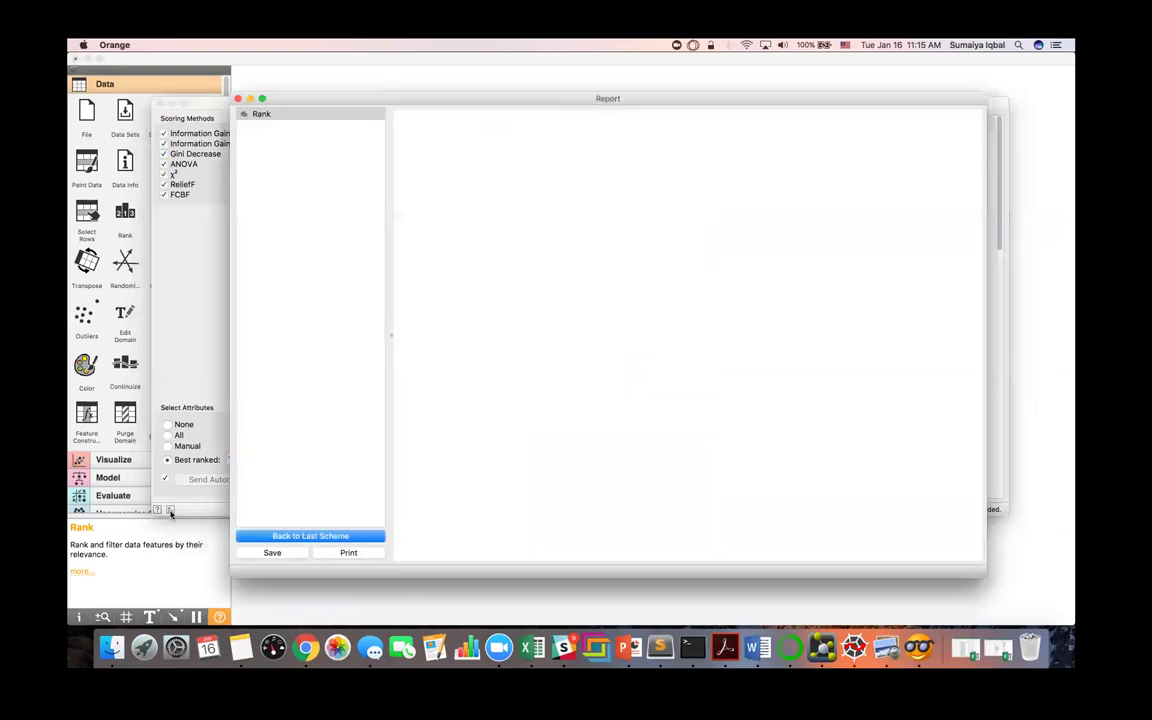
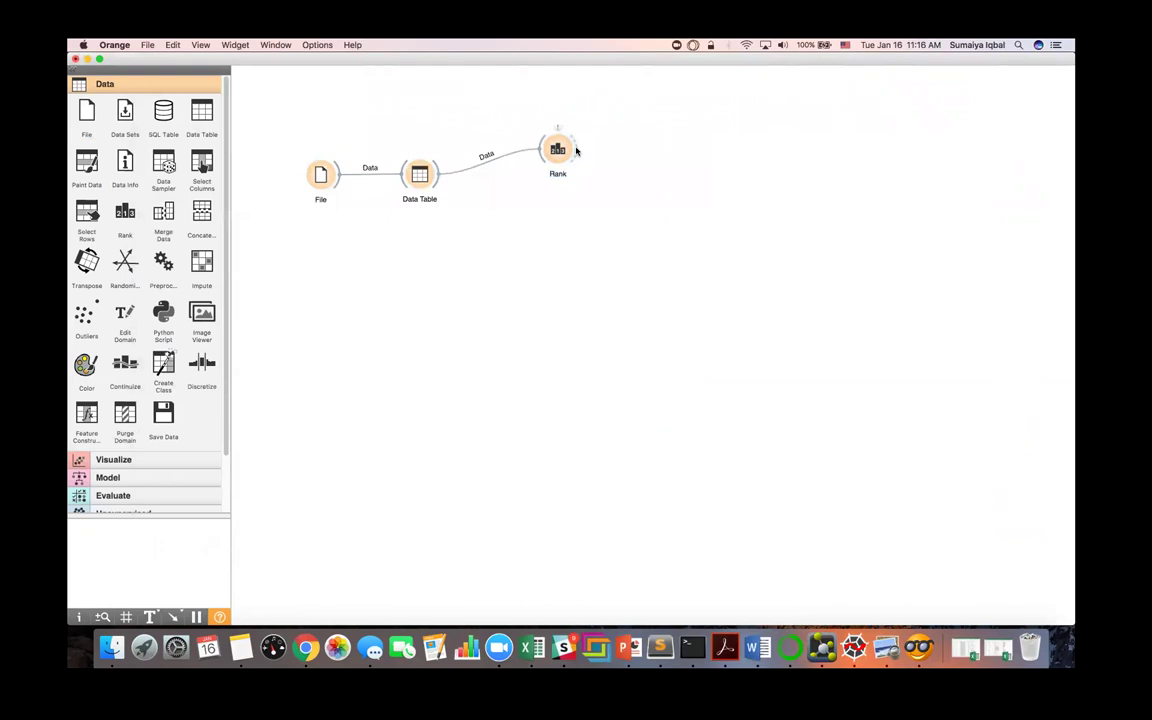
Step: Add a Distances widget fed by Rank's Reduced Data output and place it above and beyond Rank
{"action": "mouse_move", "coordinate": [576, 152]}
{"action": "left_mouse_down"}
{"action": "mouse_move", "coordinate": [658, 113]}
{"action": "mouse_move", "coordinate": [640, 121]}
{"action": "left_mouse_up"}
{"action": "type", "text": "Distan"}
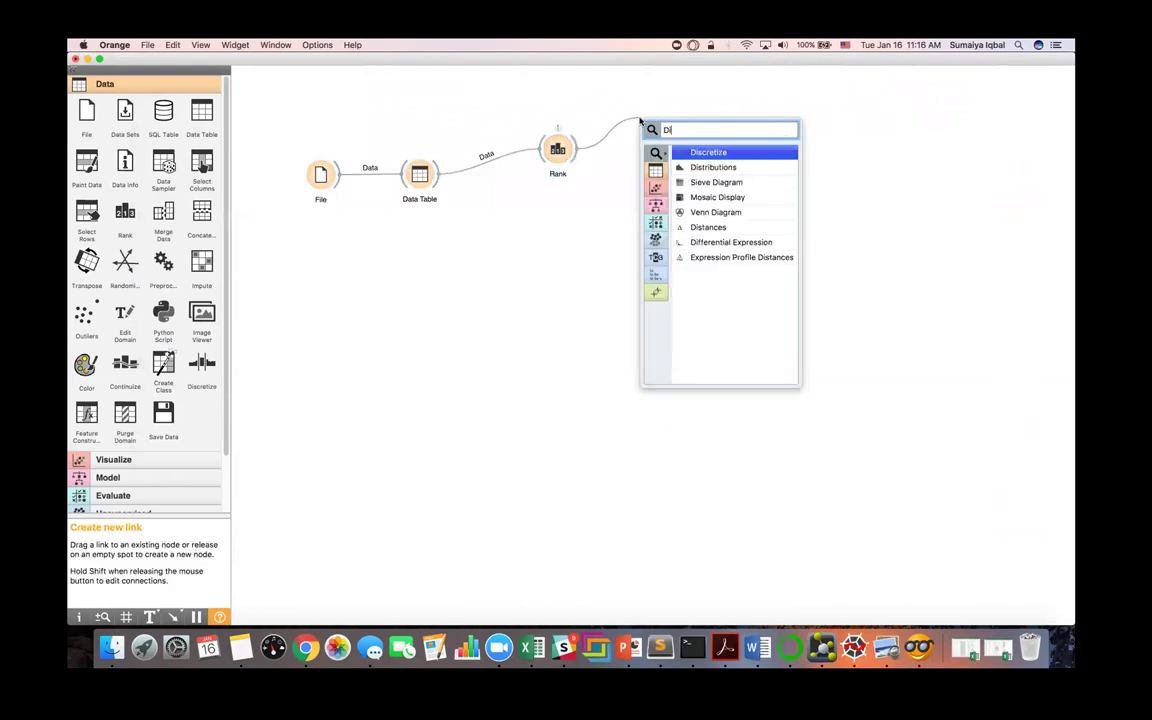
{"action": "key", "text": "Return"}
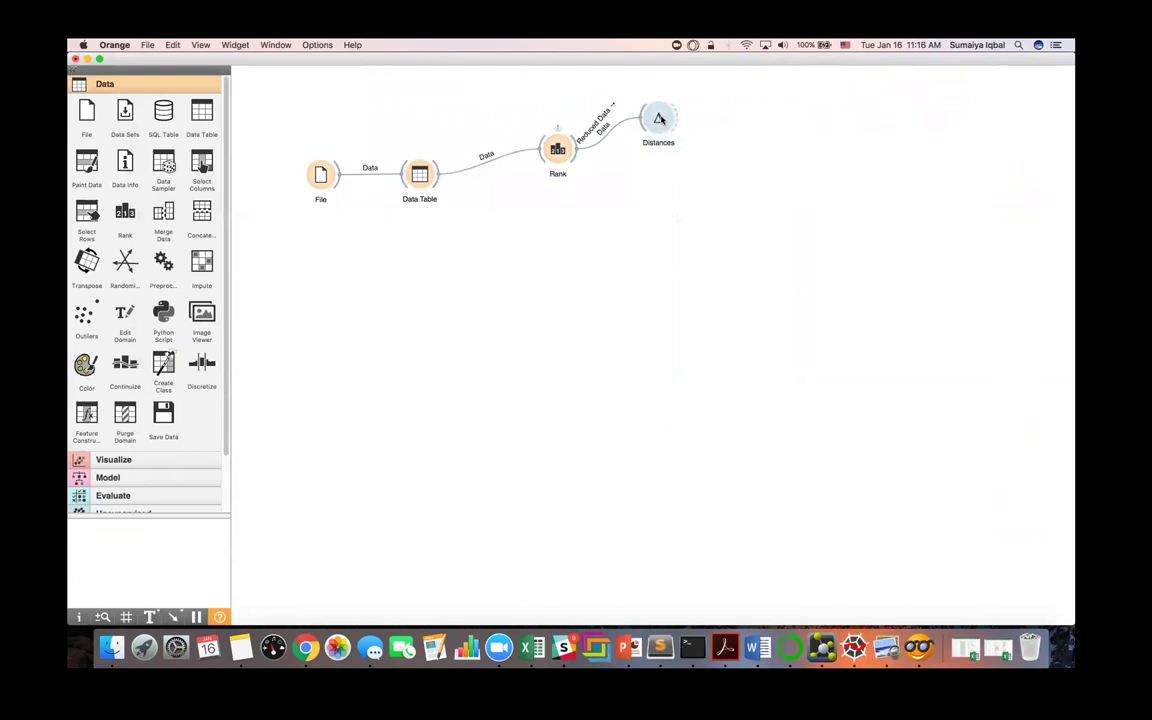
{"action": "left_click_drag", "start_coordinate": [660, 119], "coordinate": [680, 114]}
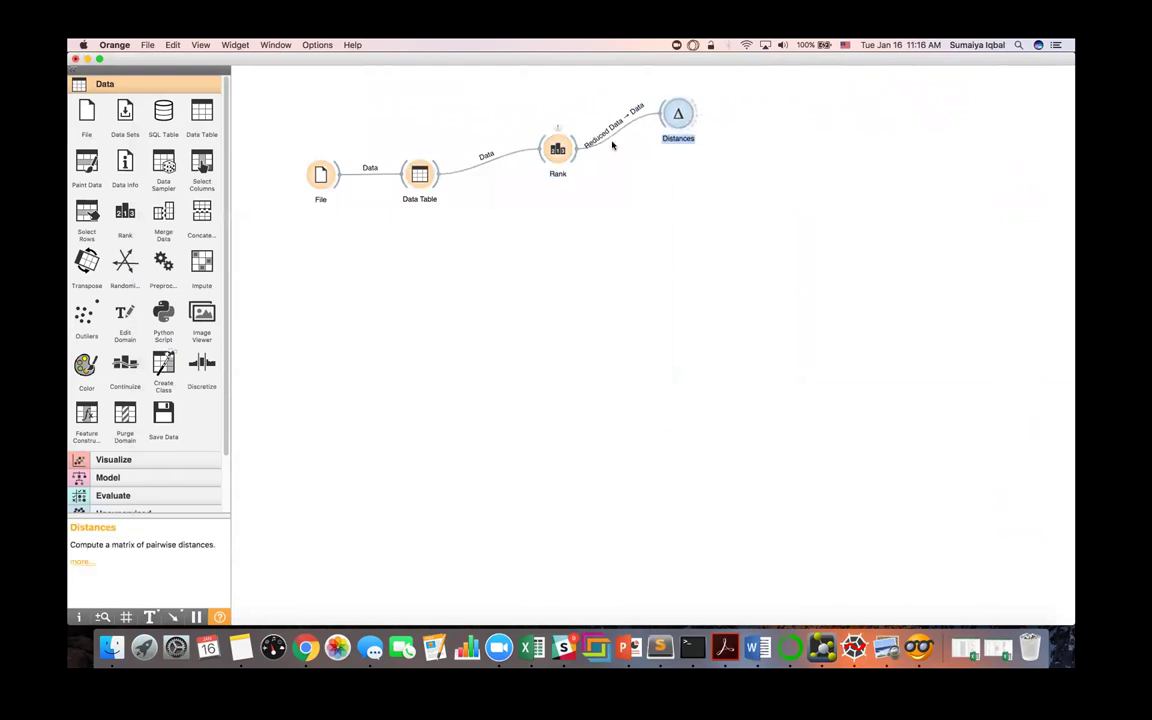
Step: Reopen Rank to check the best-ranked features passed on to Distances, and return to the workflow
{"action": "left_click", "coordinate": [557, 150]}
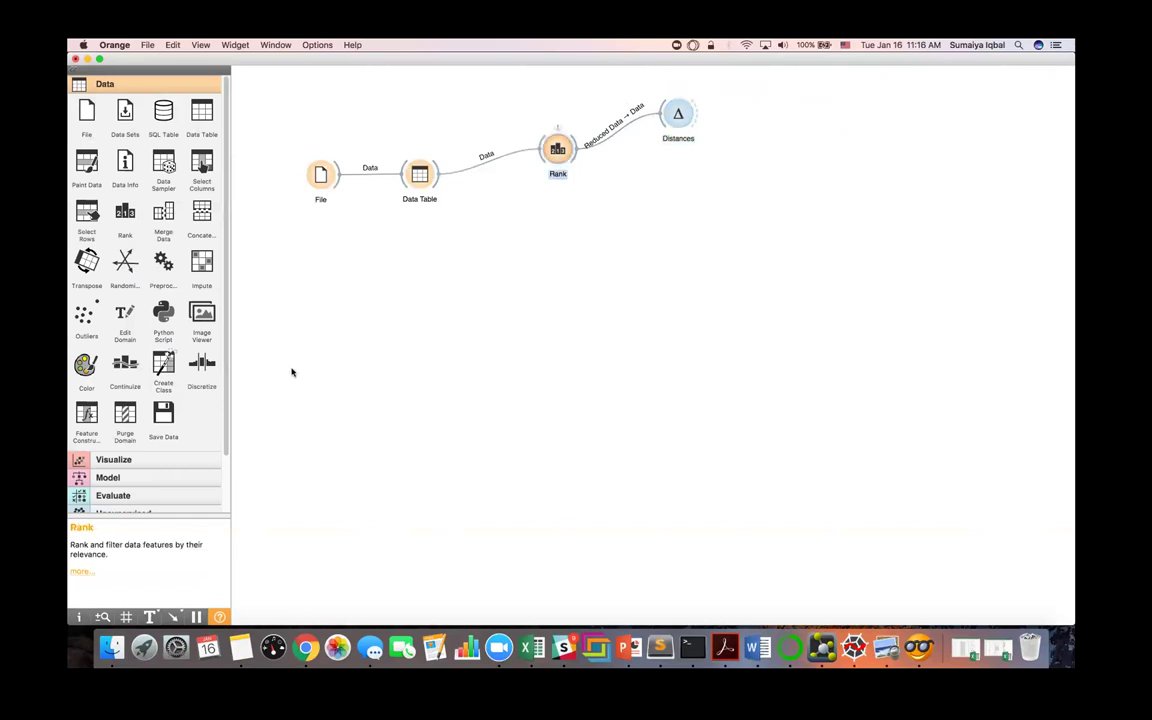
{"action": "key", "text": "Return"}
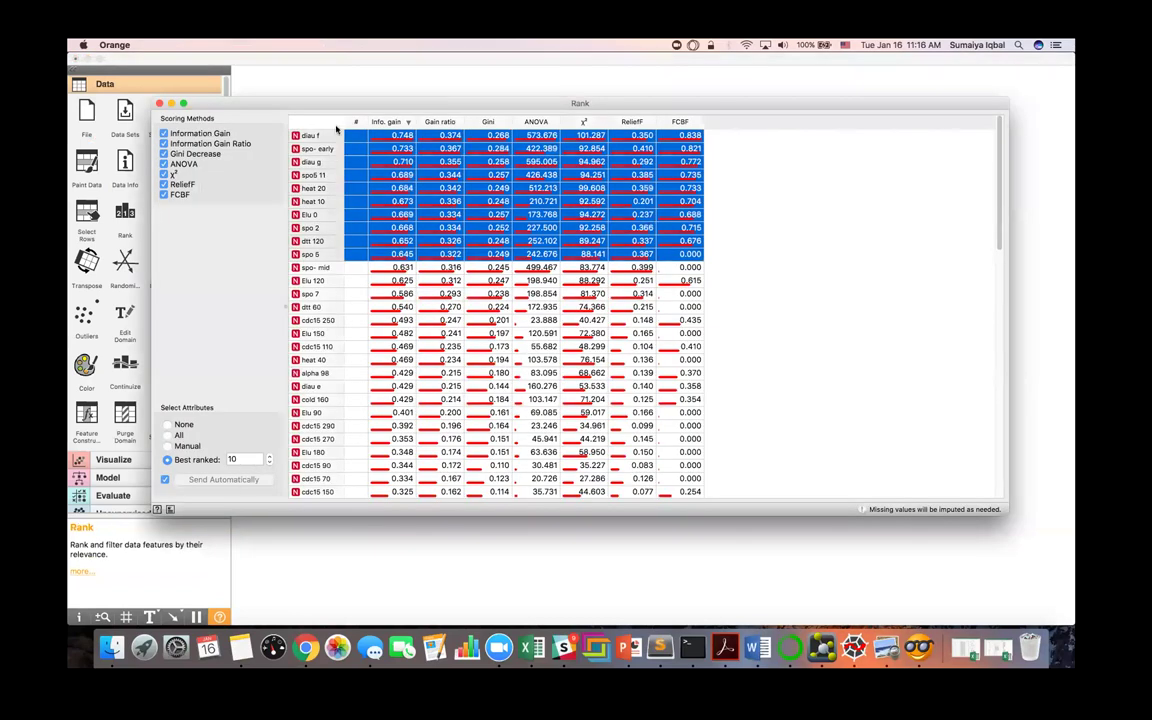
{"action": "left_click", "coordinate": [465, 62]}
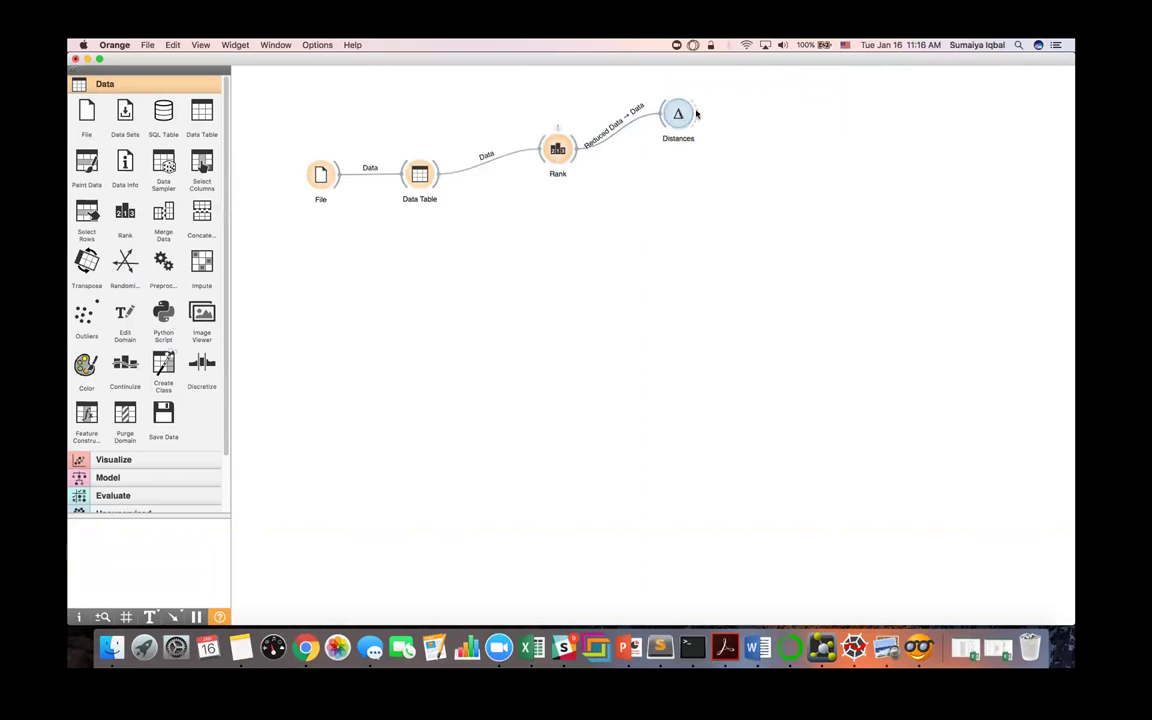
Step: Add a Hierarchical Clustering widget linked to the output of Distances
{"action": "left_click_drag", "start_coordinate": [697, 114], "coordinate": [757, 117]}
{"action": "type", "text": "Hiera"}
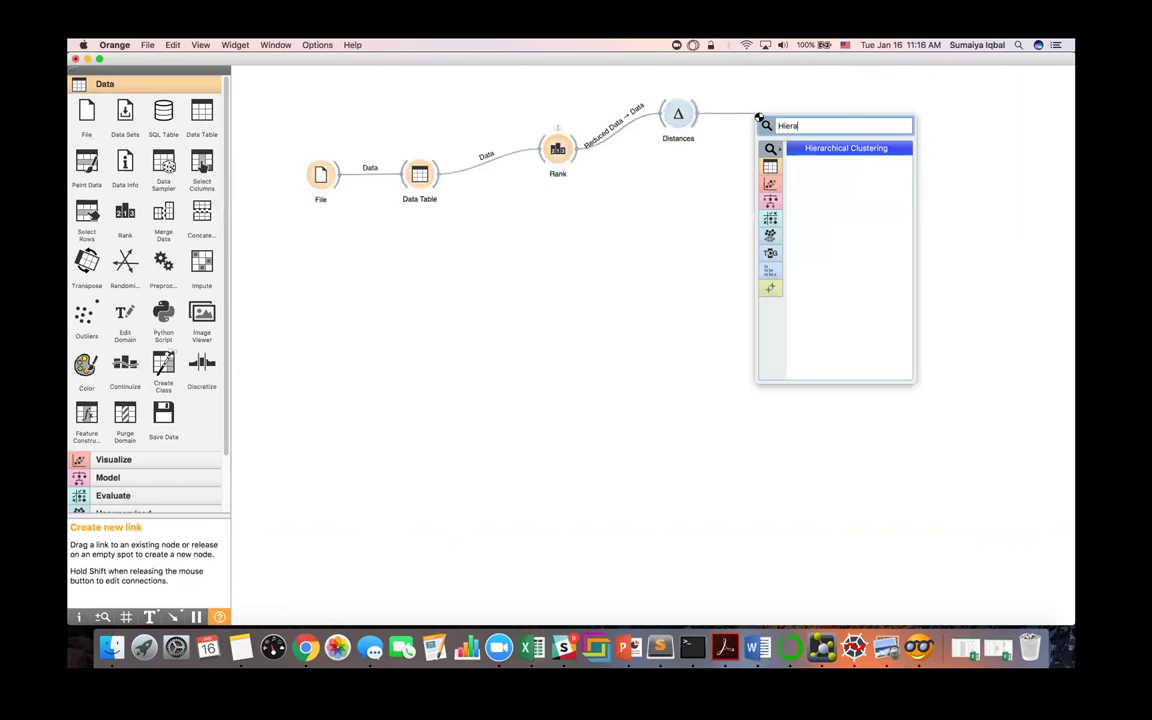
{"action": "key", "text": "Return"}
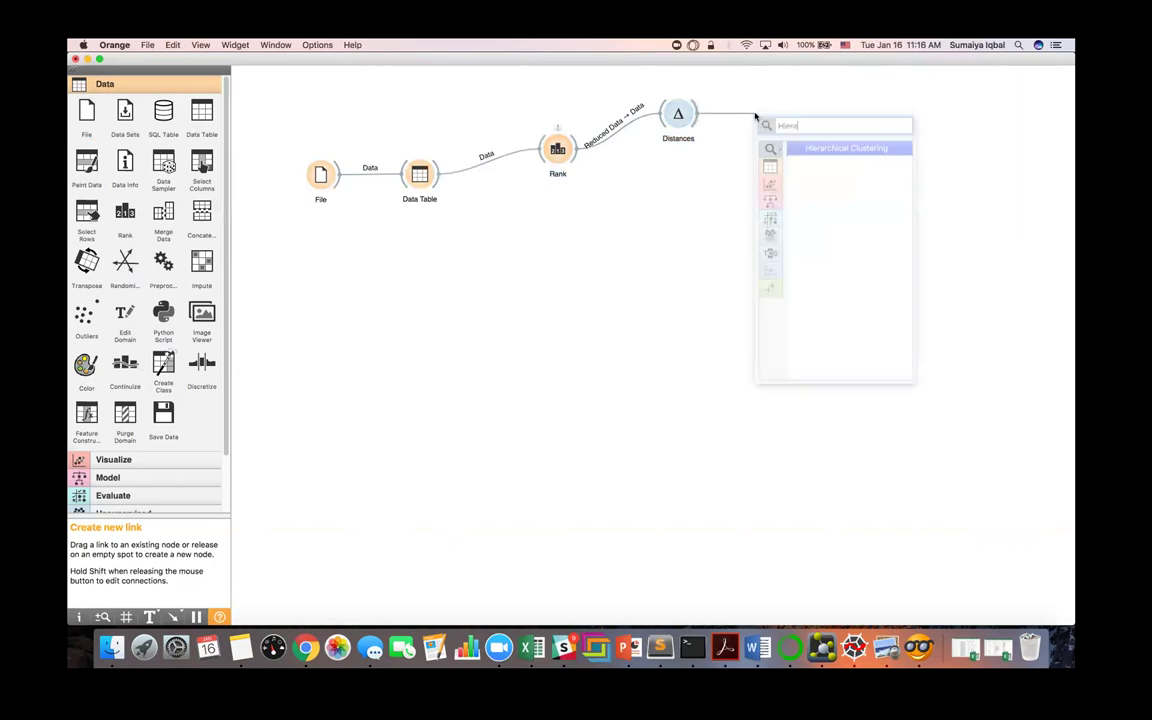
Step: Examine the Hierarchical Clustering dendrogram to see how the Ribo, Resp and Proteas genes group together, and return to the workflow
{"action": "double_click", "coordinate": [771, 113]}
{"action": "left_click_drag", "start_coordinate": [597, 414], "coordinate": [541, 516]}
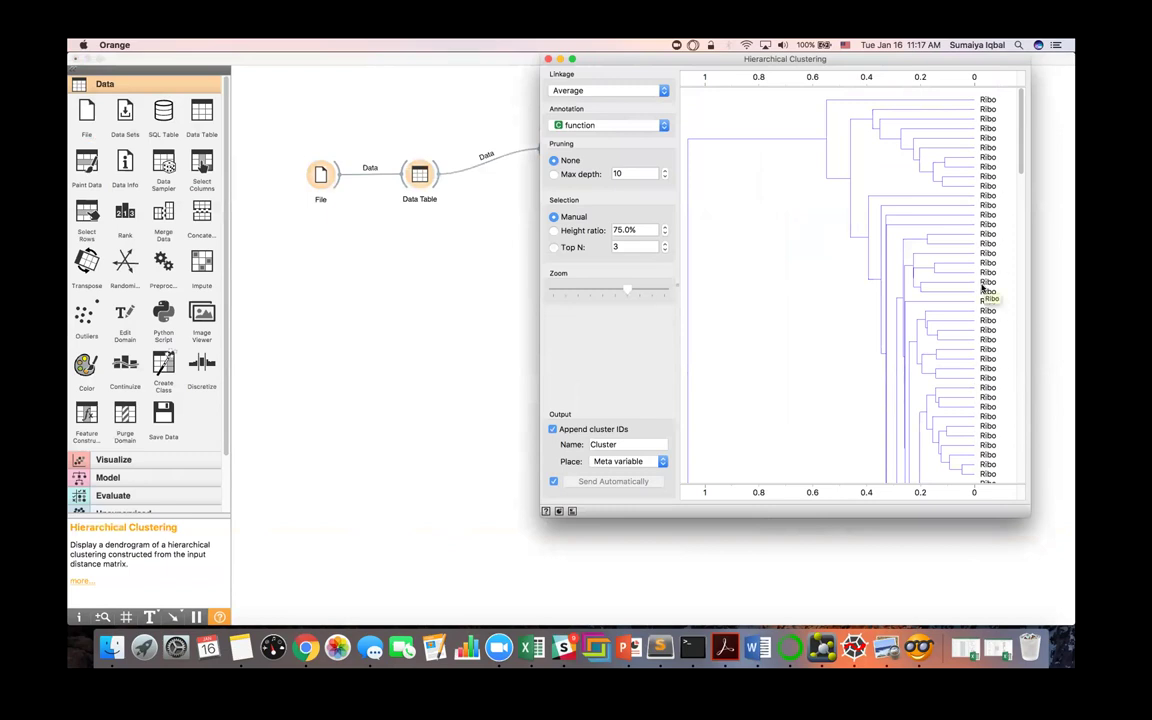
{"action": "scroll", "coordinate": [982, 287], "scroll_direction": "down", "scroll_amount": 10}
{"action": "scroll", "coordinate": [982, 287], "scroll_direction": "up", "scroll_amount": 10}
{"action": "scroll", "coordinate": [985, 327], "scroll_direction": "down", "scroll_amount": 5}
{"action": "scroll", "coordinate": [997, 343], "scroll_direction": "down", "scroll_amount": 10}
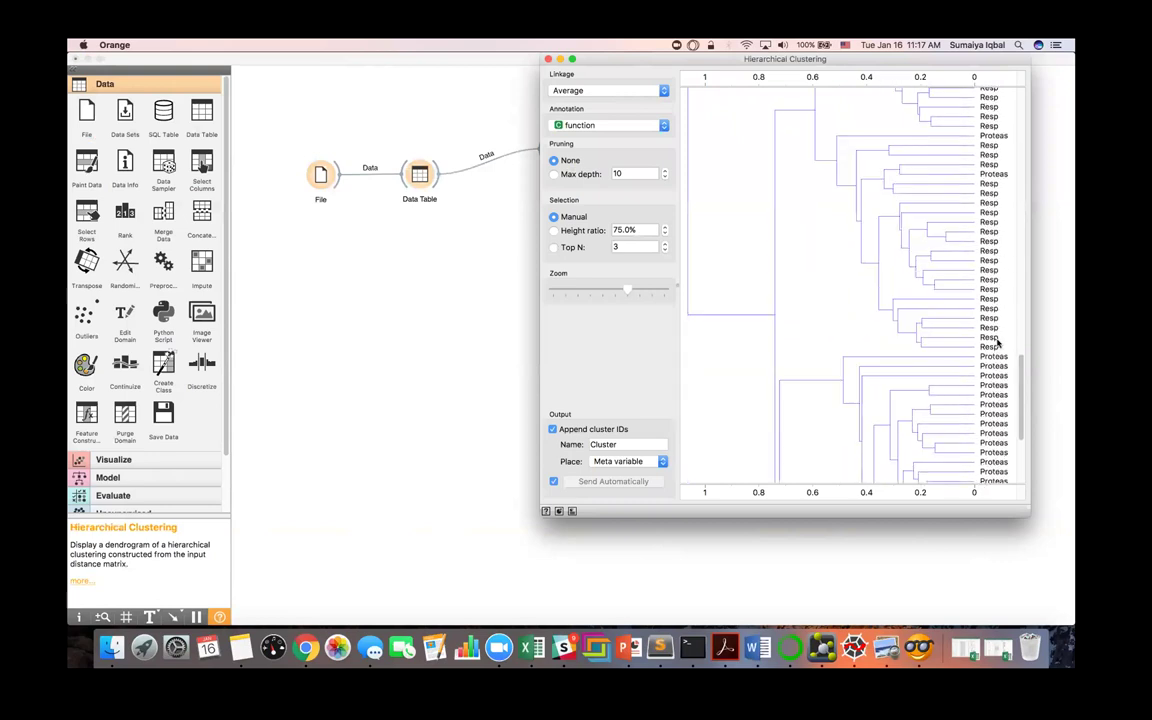
{"action": "scroll", "coordinate": [997, 343], "scroll_direction": "down", "scroll_amount": 1}
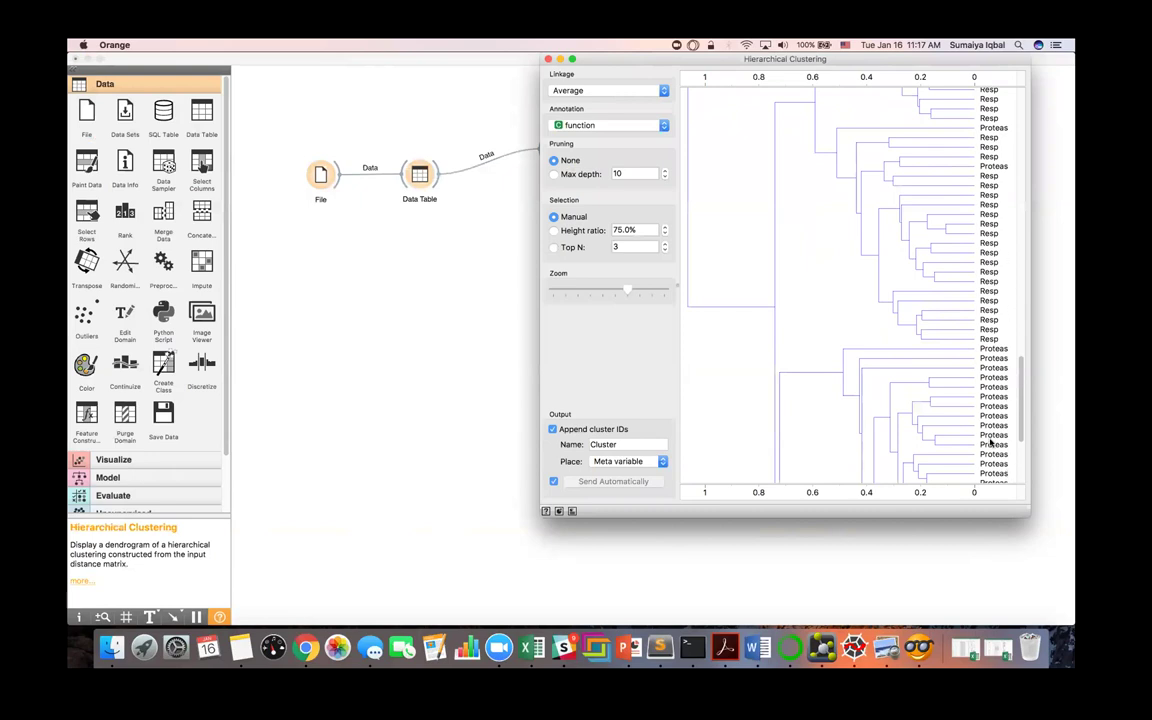
{"action": "scroll", "coordinate": [990, 442], "scroll_direction": "up", "scroll_amount": 10}
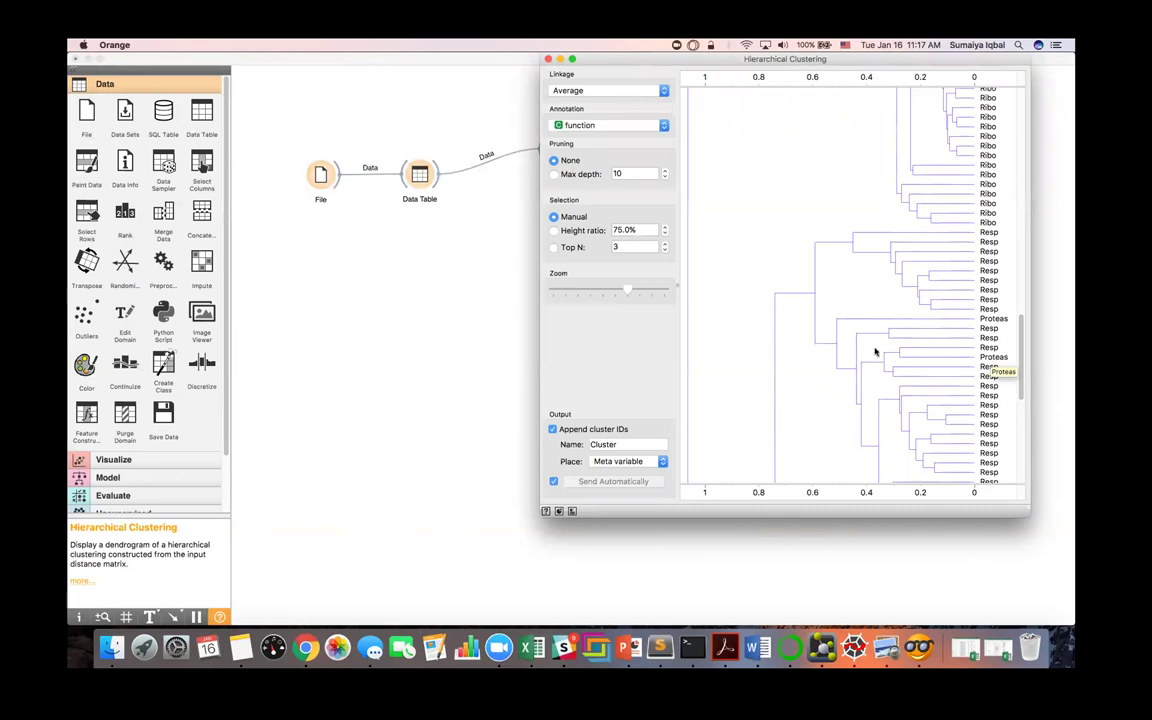
{"action": "left_click", "coordinate": [448, 305]}
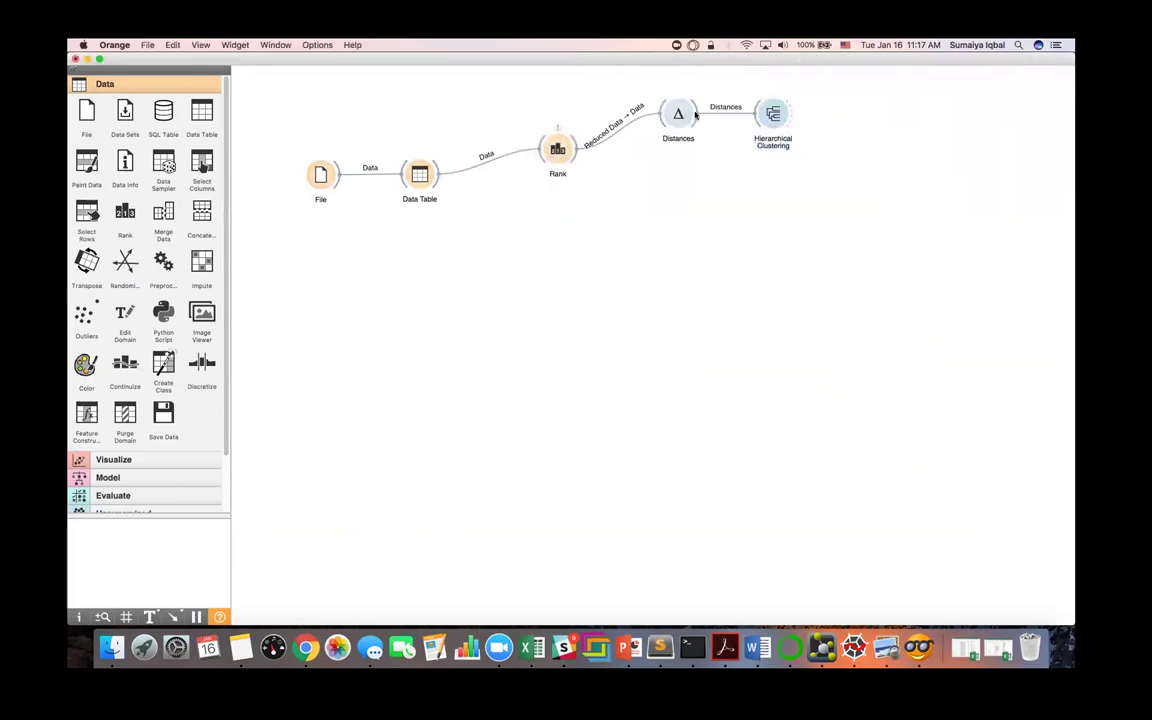
Step: Add a Scatter Plot widget below Hierarchical Clustering and link the clustering's Selected Data output to its Data input
{"action": "left_click", "coordinate": [109, 462]}
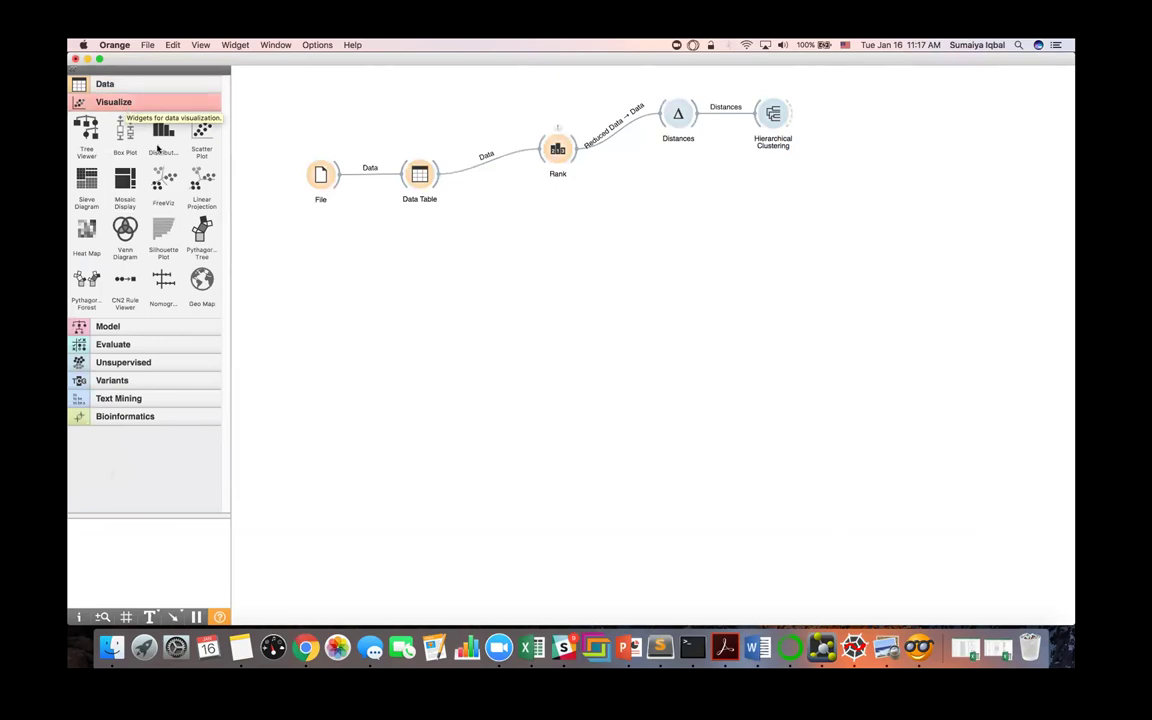
{"action": "left_click", "coordinate": [199, 143]}
{"action": "left_click_drag", "start_coordinate": [864, 116], "coordinate": [857, 202]}
{"action": "left_click_drag", "start_coordinate": [792, 116], "coordinate": [864, 208]}
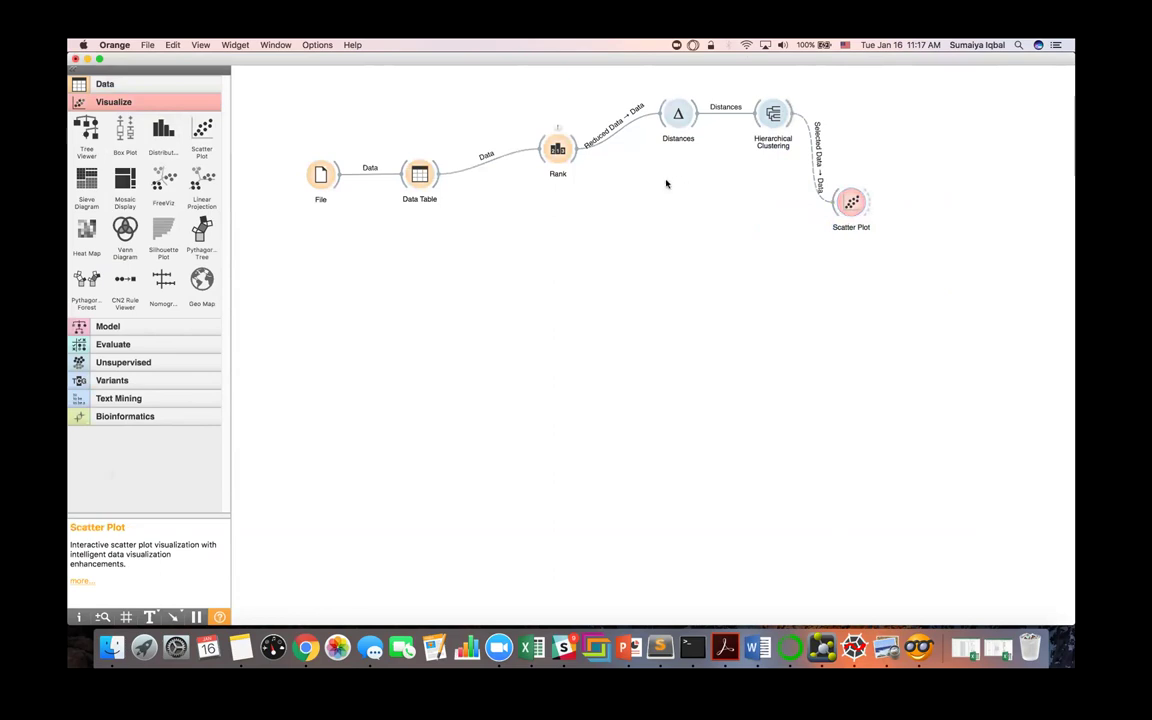
Step: Link Rank's Reduced Data output to the Scatter Plot's Data Subset input and check the plot
{"action": "left_click_drag", "start_coordinate": [576, 155], "coordinate": [849, 206]}
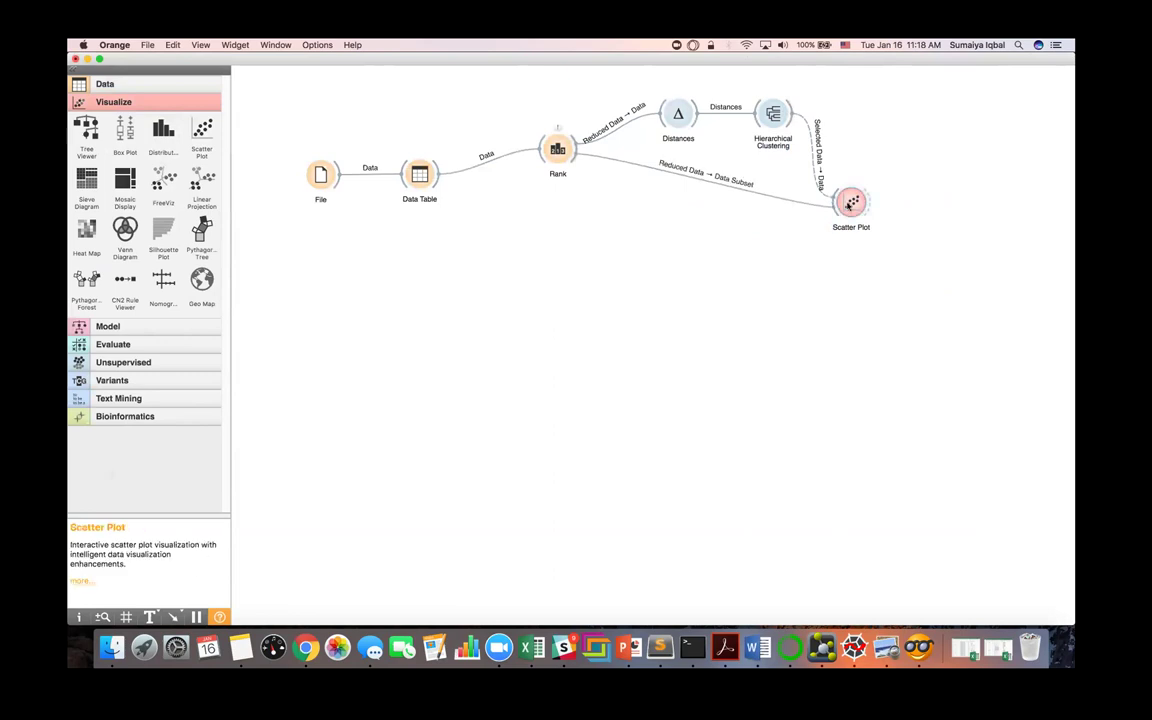
{"action": "double_click", "coordinate": [849, 206]}
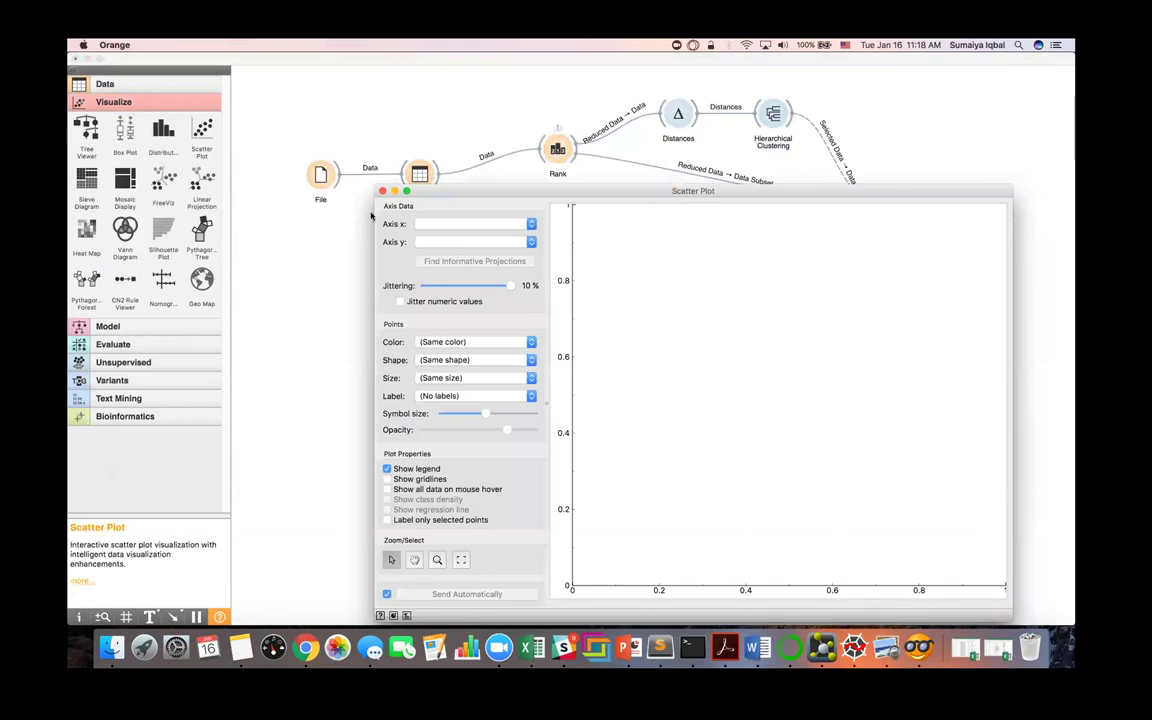
{"action": "left_click", "coordinate": [343, 172]}
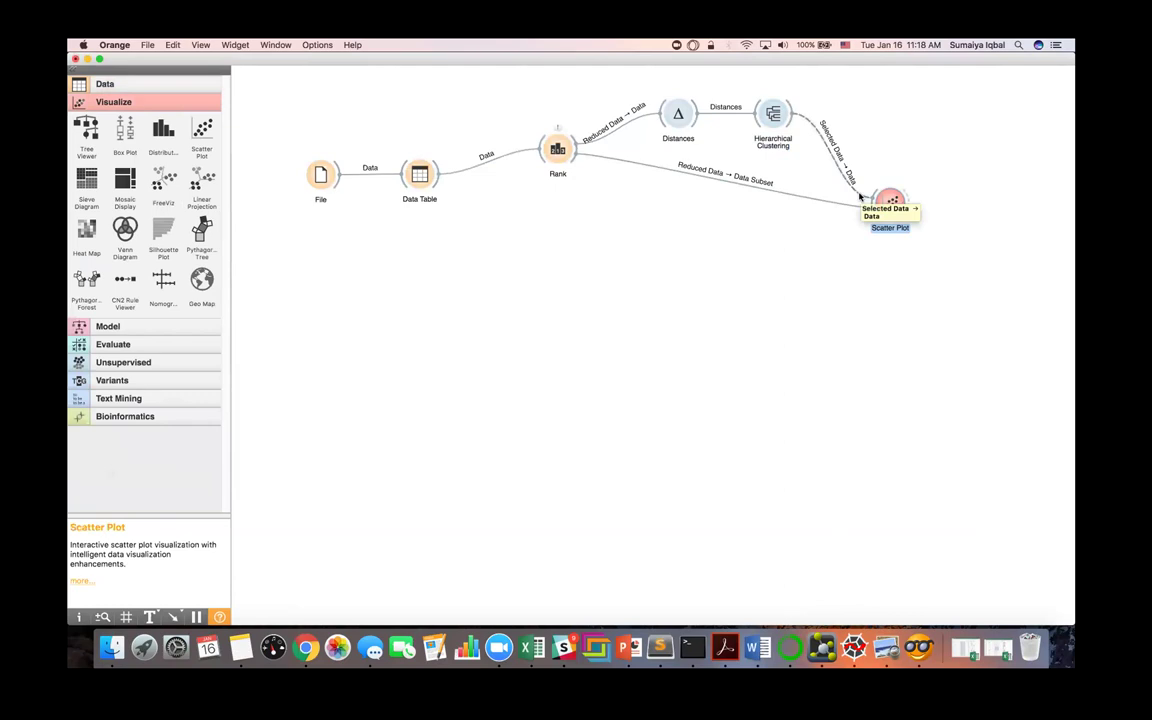
Step: Move the Scatter Plot widget farther from Hierarchical Clustering and briefly reopen the dendrogram
{"action": "left_click_drag", "start_coordinate": [884, 205], "coordinate": [931, 269]}
{"action": "left_click", "coordinate": [774, 118]}
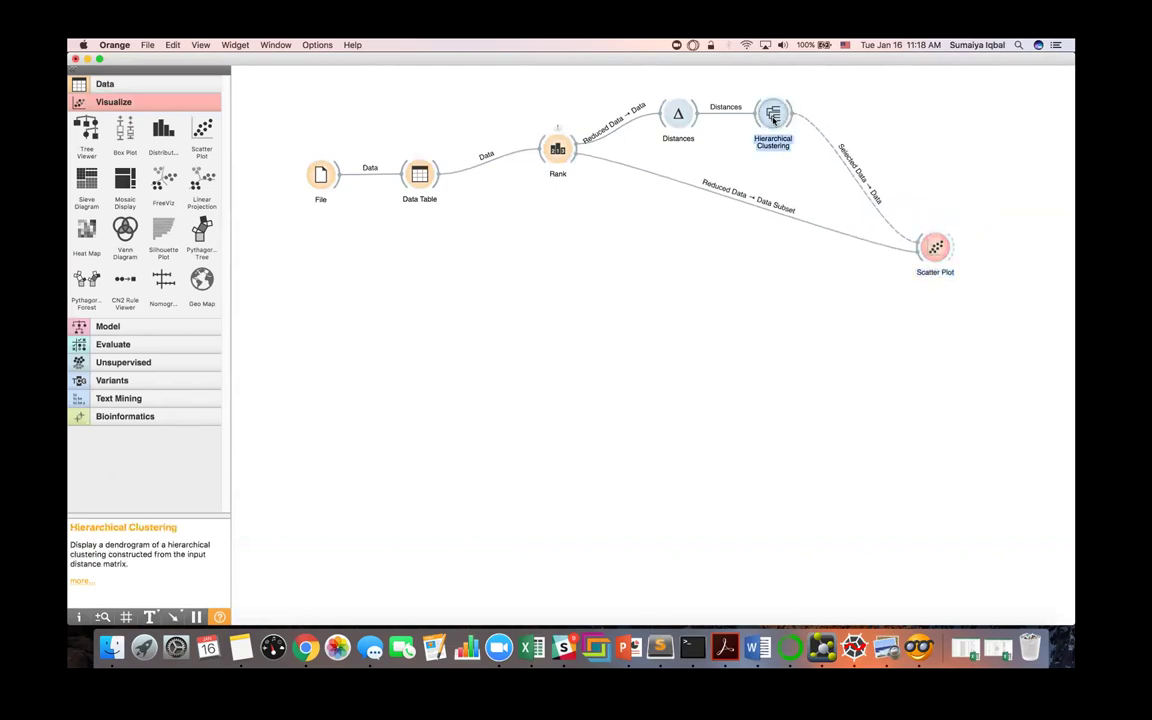
{"action": "double_click", "coordinate": [774, 118]}
{"action": "left_click_drag", "start_coordinate": [875, 59], "coordinate": [399, 72]}
{"action": "left_click", "coordinate": [751, 200]}
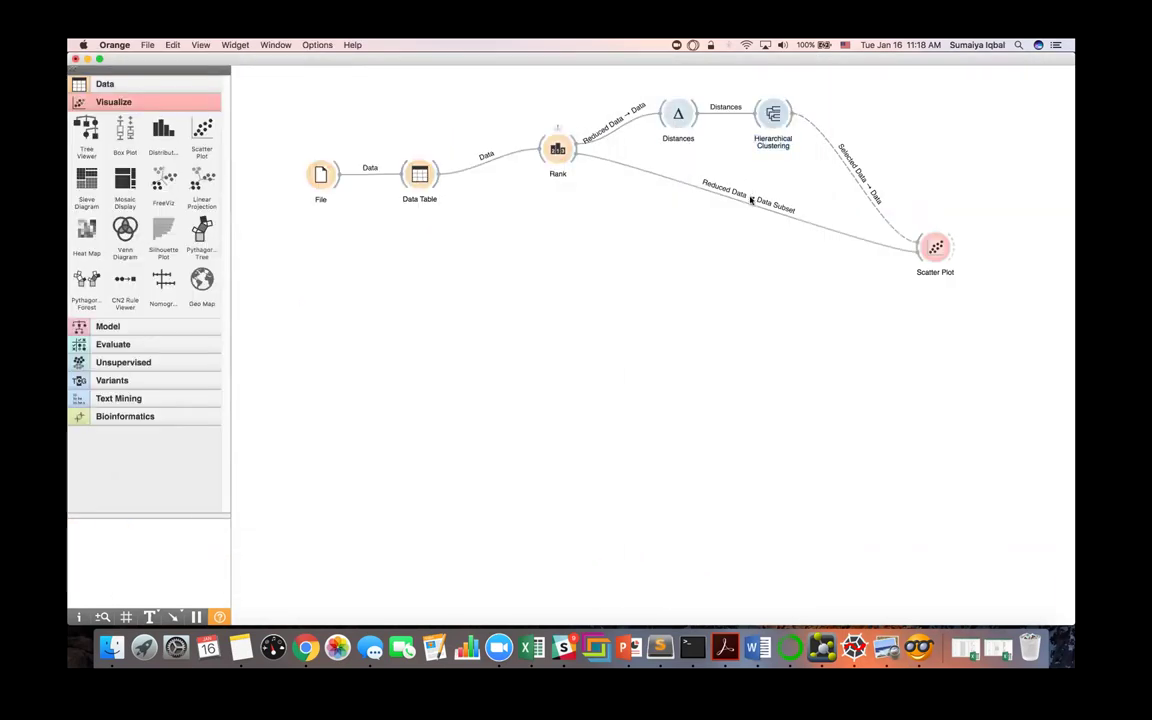
Step: Edit the connection between Rank and Scatter Plot so that Reduced Data also feeds the plot's Data input
{"action": "double_click", "coordinate": [754, 206]}
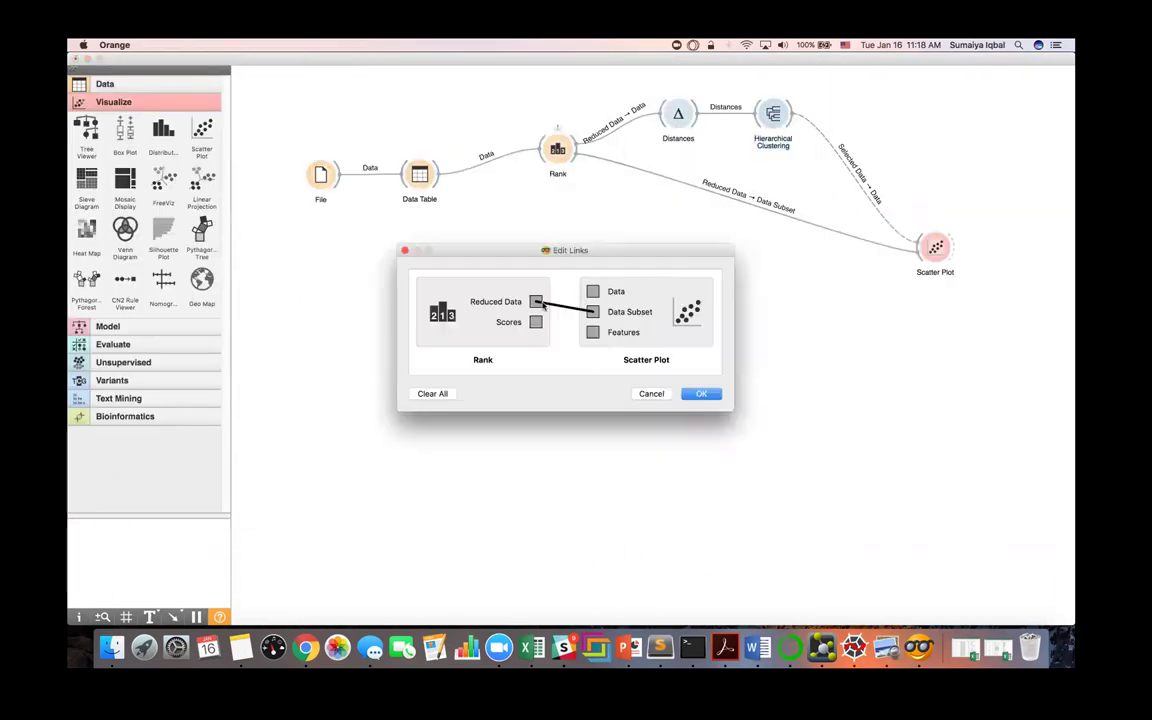
{"action": "left_click_drag", "start_coordinate": [537, 301], "coordinate": [597, 293]}
{"action": "left_click", "coordinate": [693, 399]}
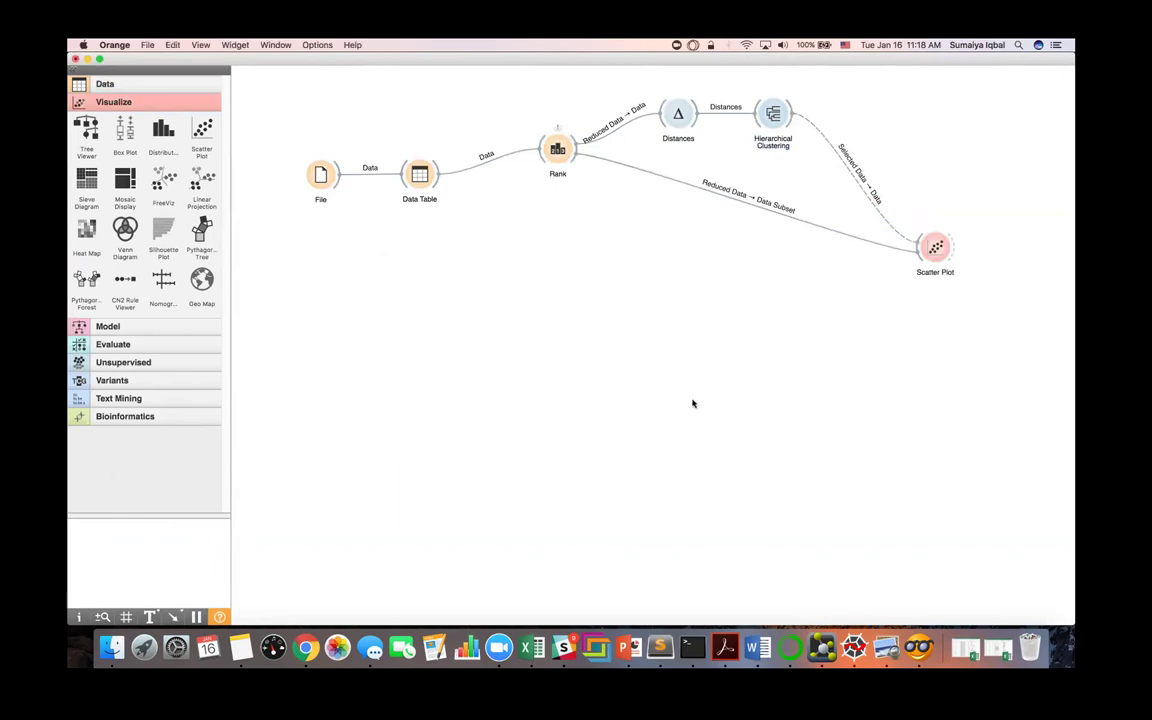
{"action": "double_click", "coordinate": [717, 194]}
{"action": "key", "text": "Escape"}
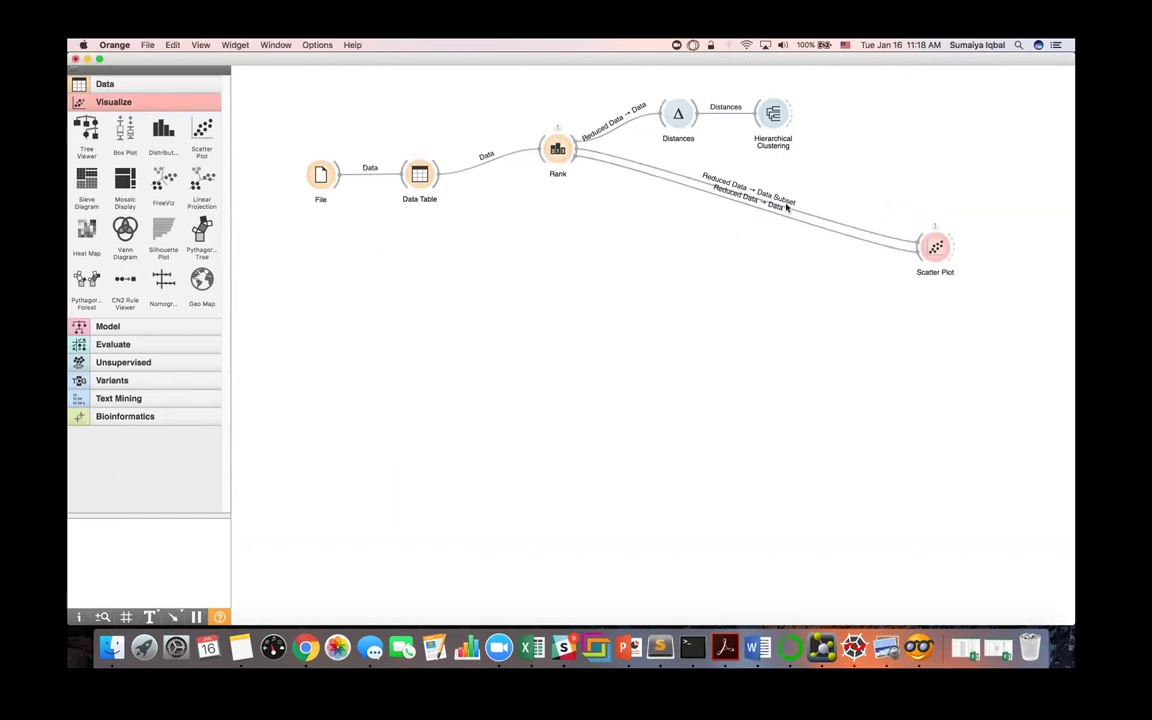
Step: Remove the Rank link to Scatter Plot's Data Subset input and feed that input from Hierarchical Clustering's Selected Data instead
{"action": "right_click", "coordinate": [787, 210]}
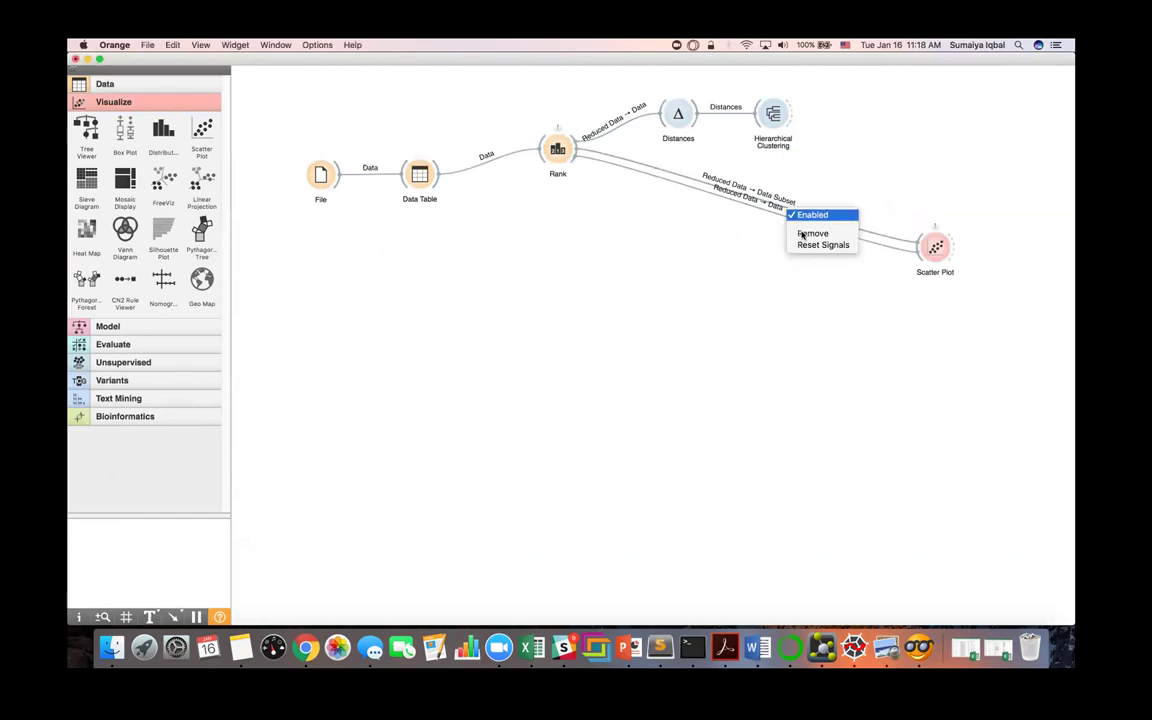
{"action": "left_click", "coordinate": [805, 232]}
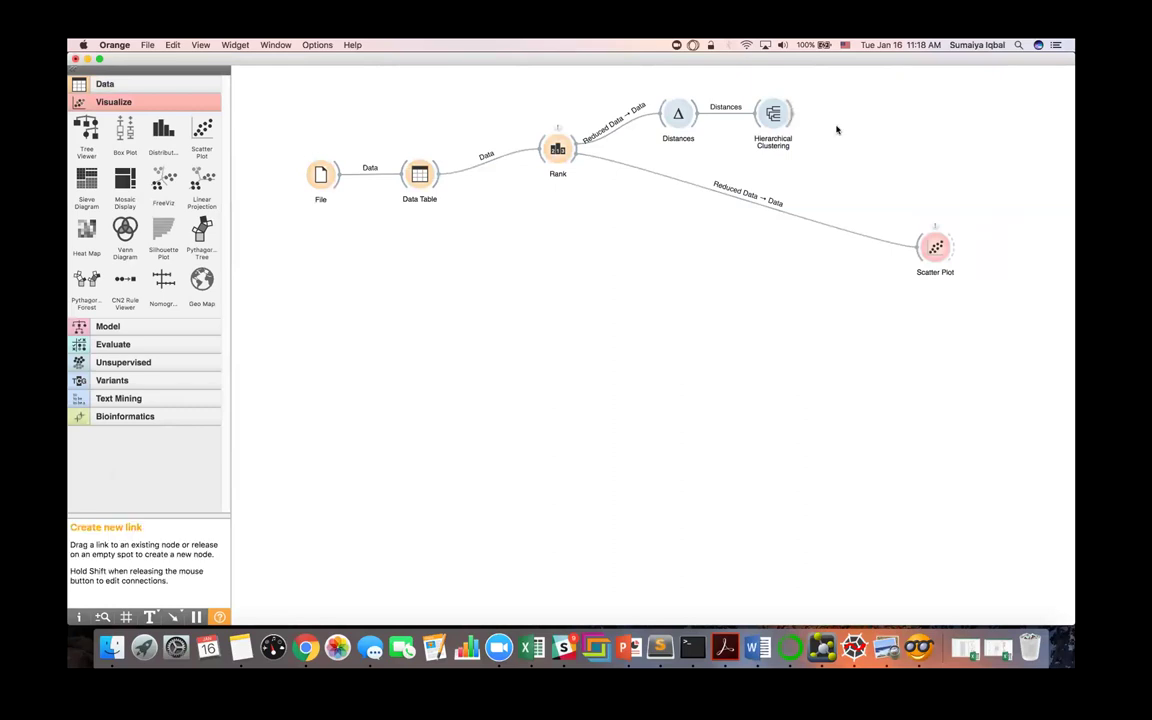
{"action": "left_click_drag", "start_coordinate": [795, 115], "coordinate": [926, 254]}
Step: Open the scatter plot and the dendrogram and arrange their windows side by side
{"action": "double_click", "coordinate": [935, 250]}
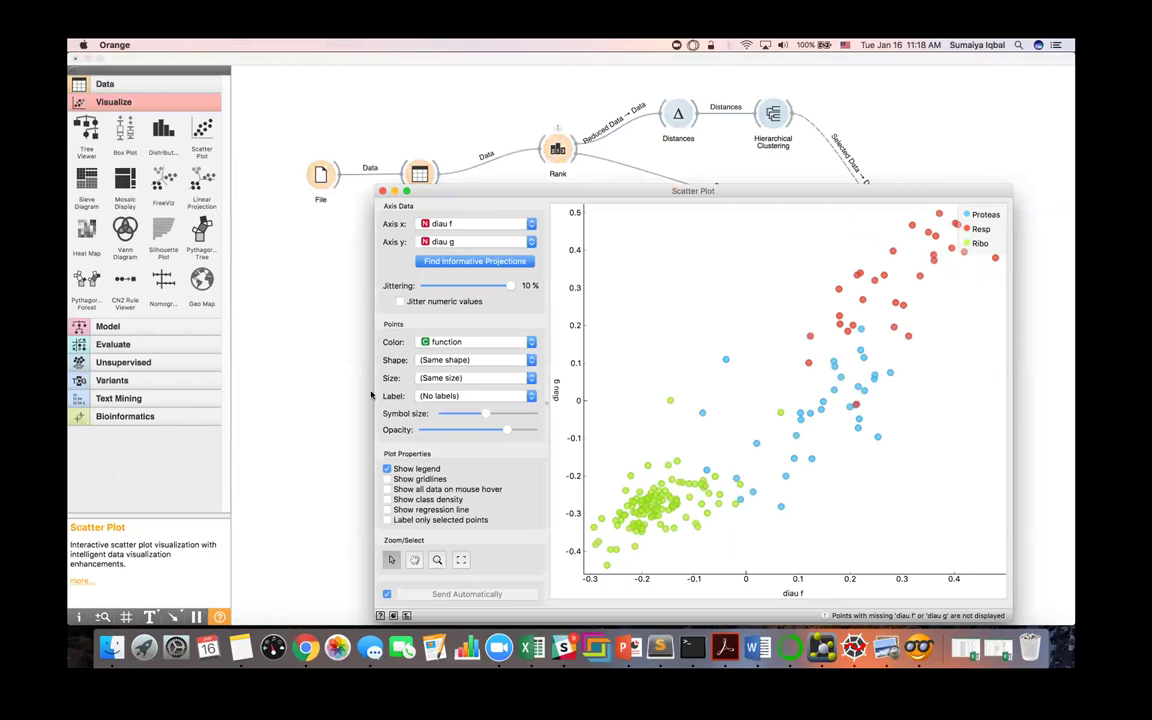
{"action": "left_click_drag", "start_coordinate": [376, 396], "coordinate": [386, 392]}
{"action": "left_click_drag", "start_coordinate": [547, 376], "coordinate": [643, 376]}
{"action": "left_click", "coordinate": [936, 249]}
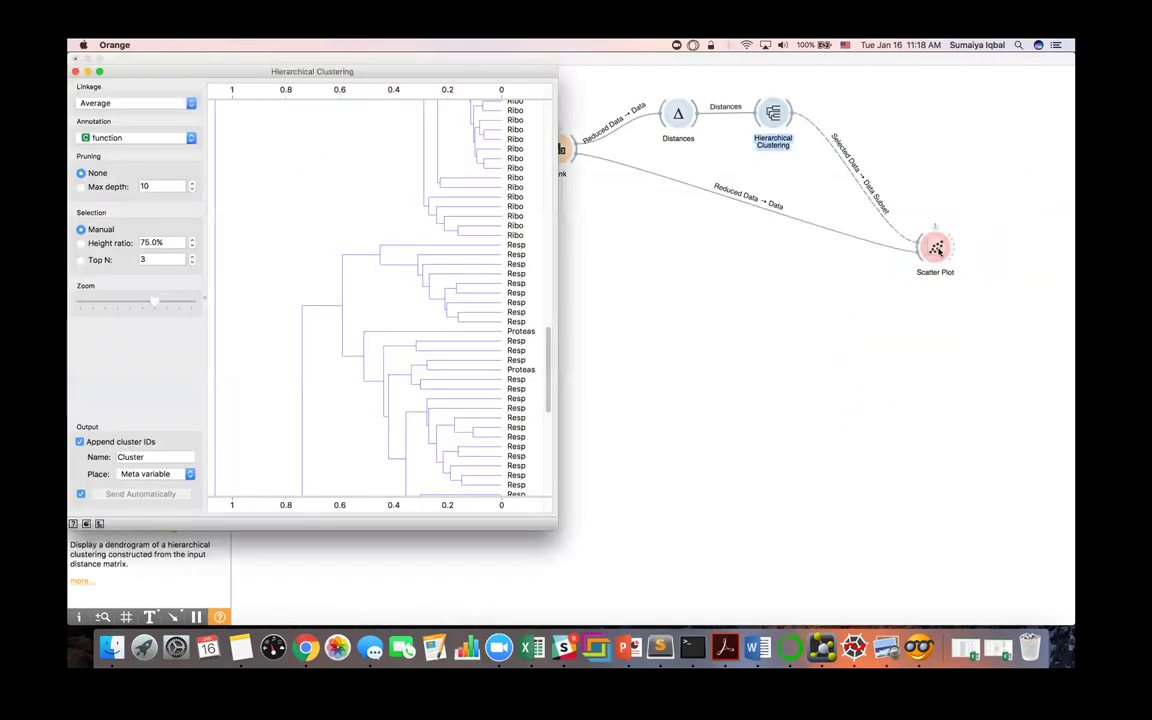
{"action": "double_click", "coordinate": [935, 250]}
{"action": "right_click", "coordinate": [775, 118]}
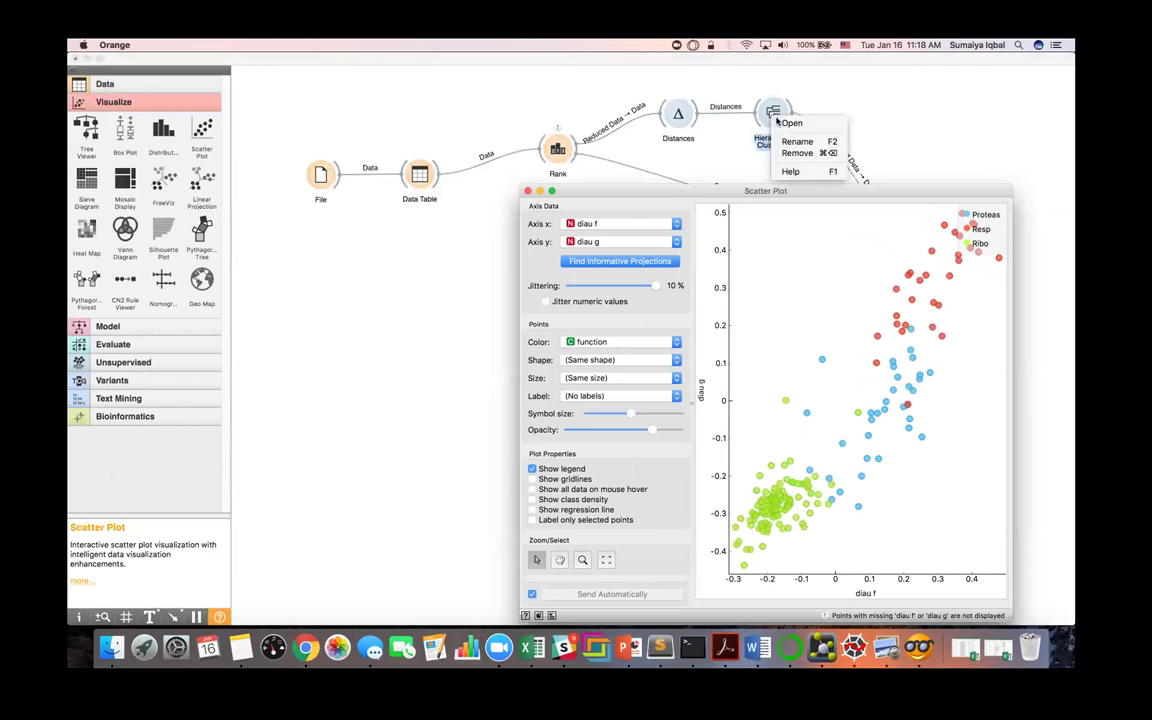
{"action": "left_click", "coordinate": [788, 122]}
{"action": "left_click", "coordinate": [660, 192]}
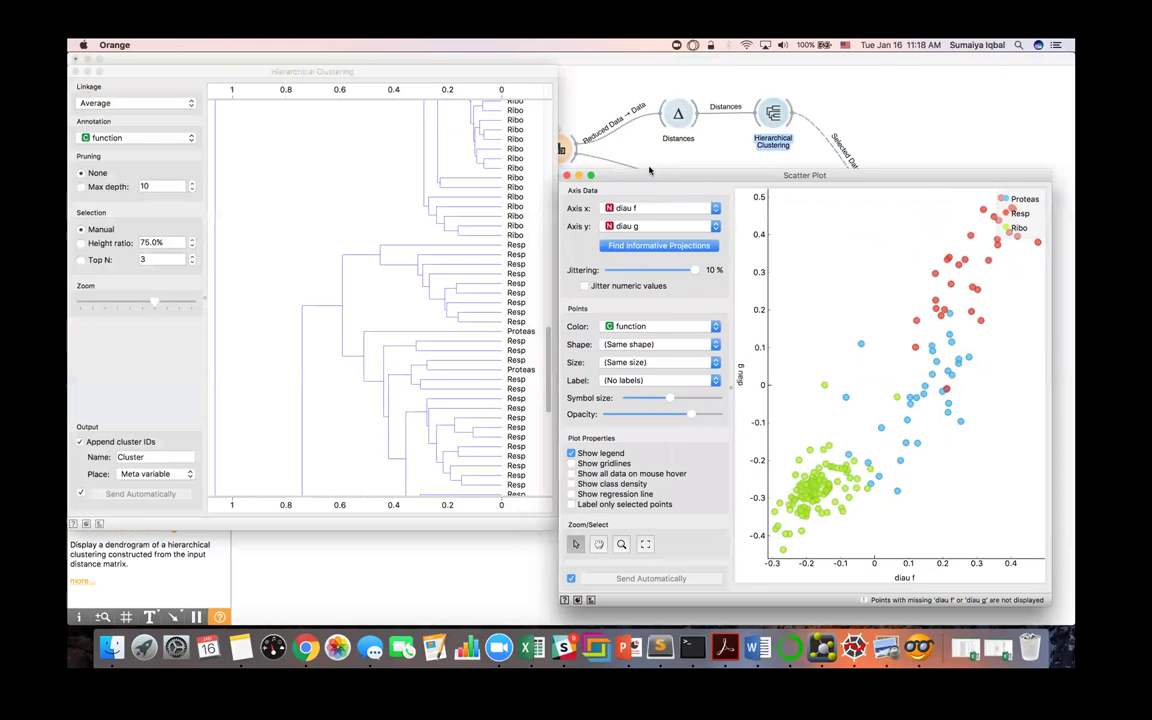
{"action": "left_click_drag", "start_coordinate": [649, 171], "coordinate": [643, 164]}
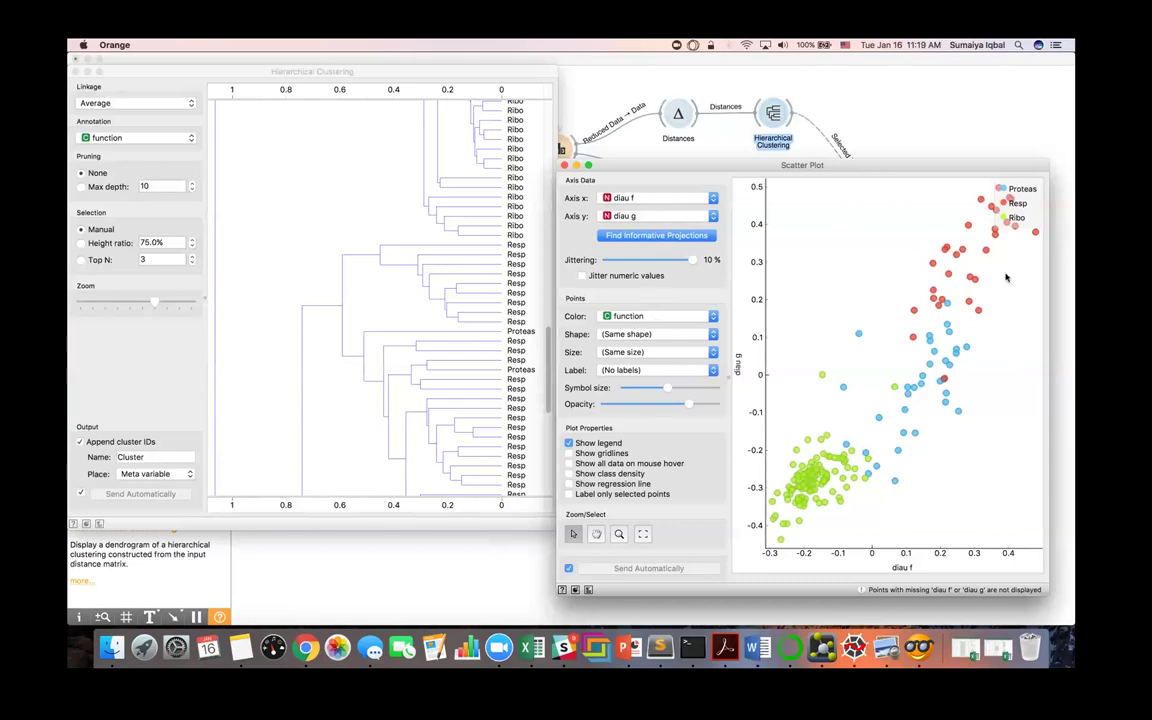
Step: Move the plot's legend to its empty upper-left corner and shape the points by function
{"action": "left_click_drag", "start_coordinate": [1007, 230], "coordinate": [790, 225]}
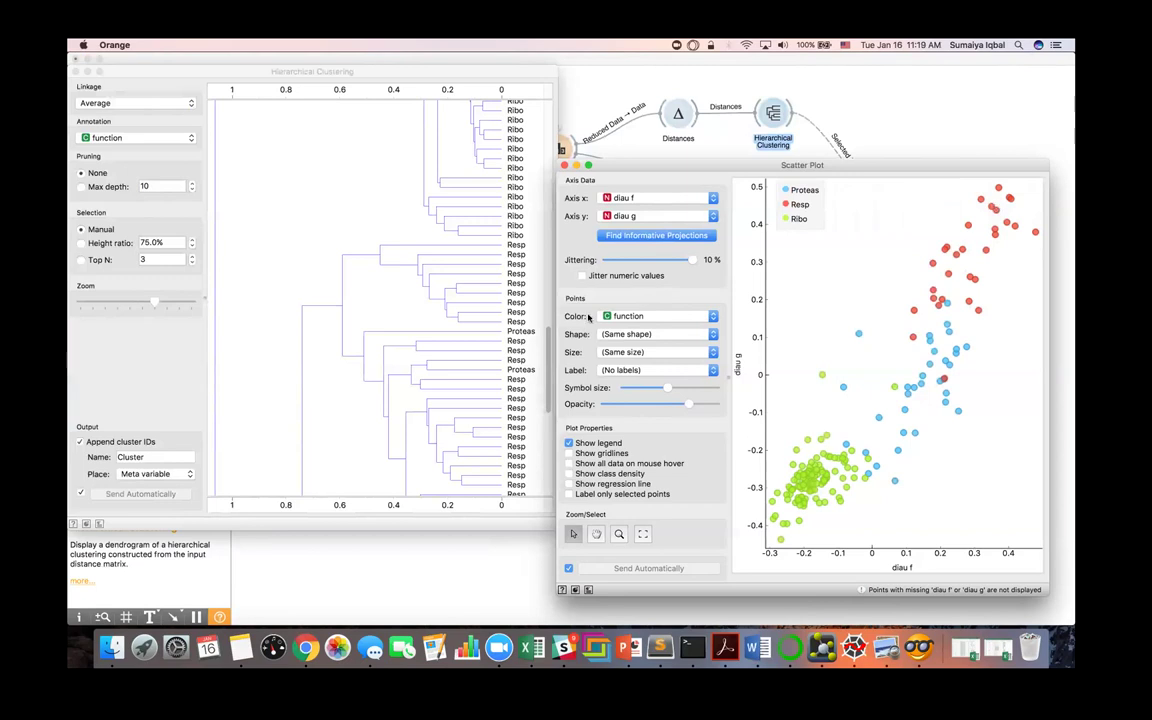
{"action": "left_click", "coordinate": [706, 342]}
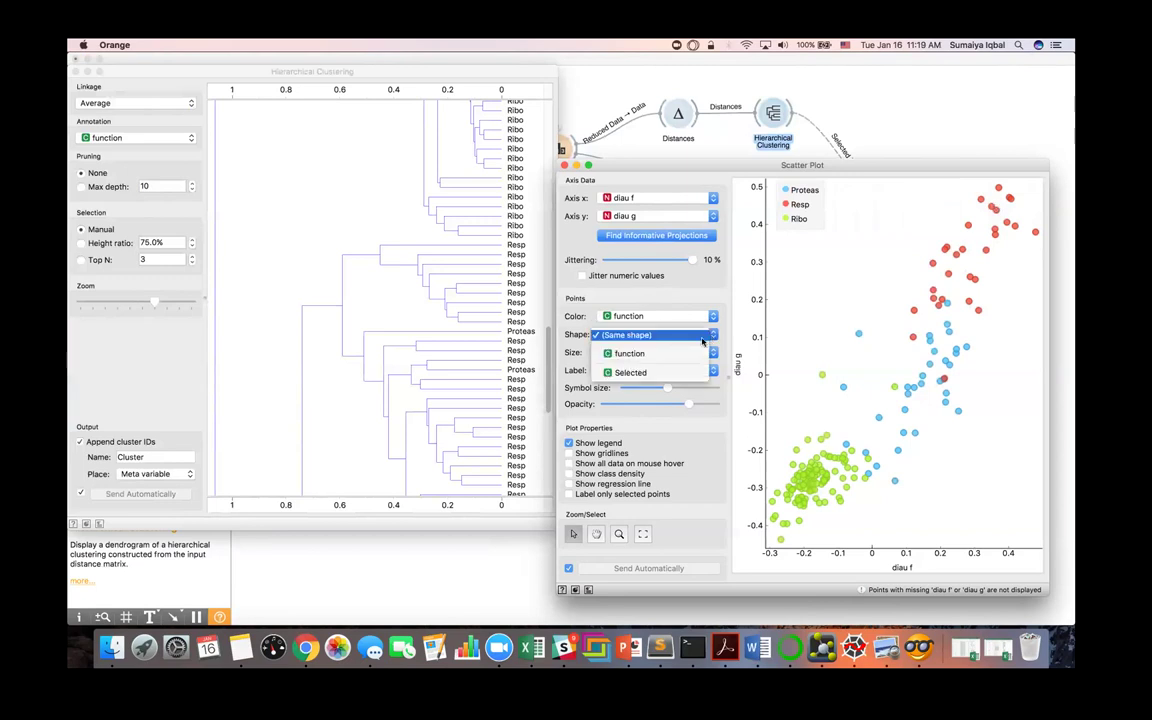
{"action": "left_click", "coordinate": [650, 353]}
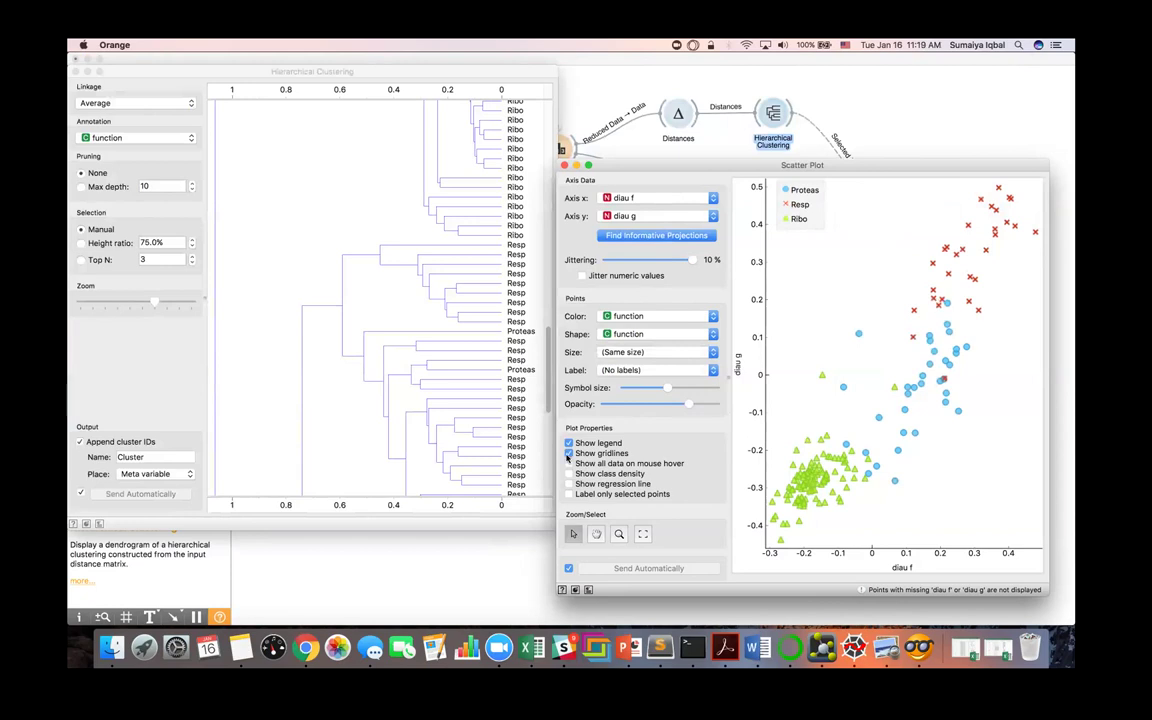
Step: Try the gridlines and class density displays in the scatter plot, turning each off again
{"action": "left_click", "coordinate": [568, 454]}
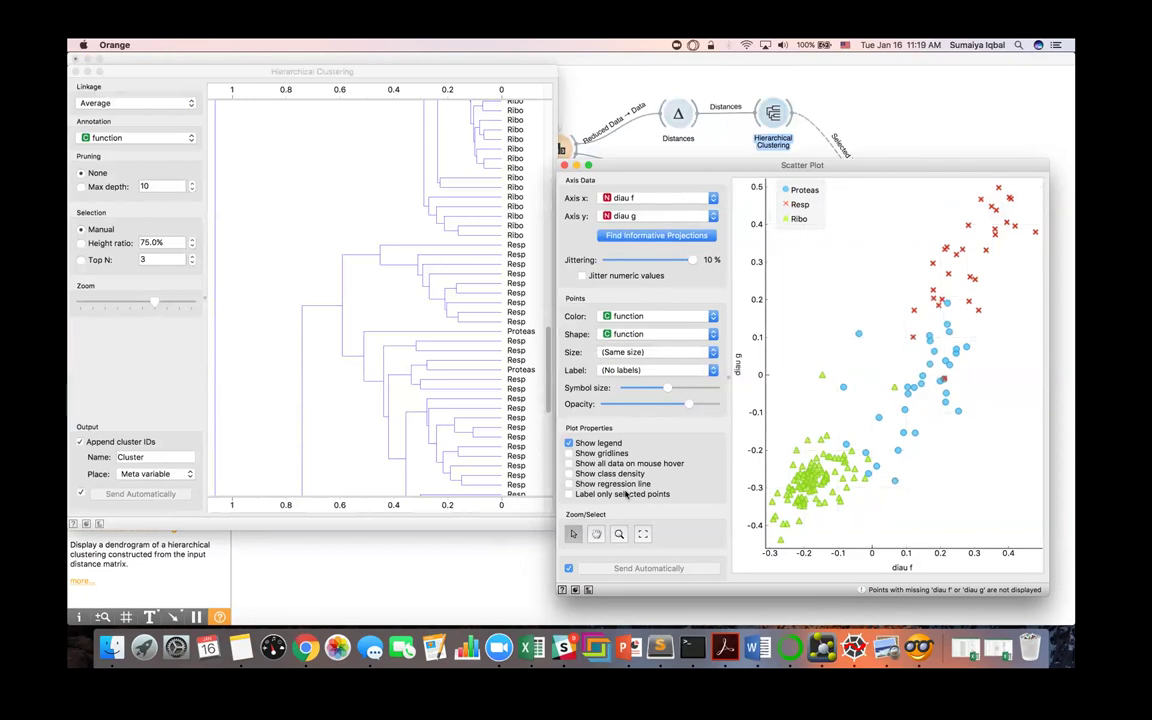
{"action": "left_click", "coordinate": [567, 475]}
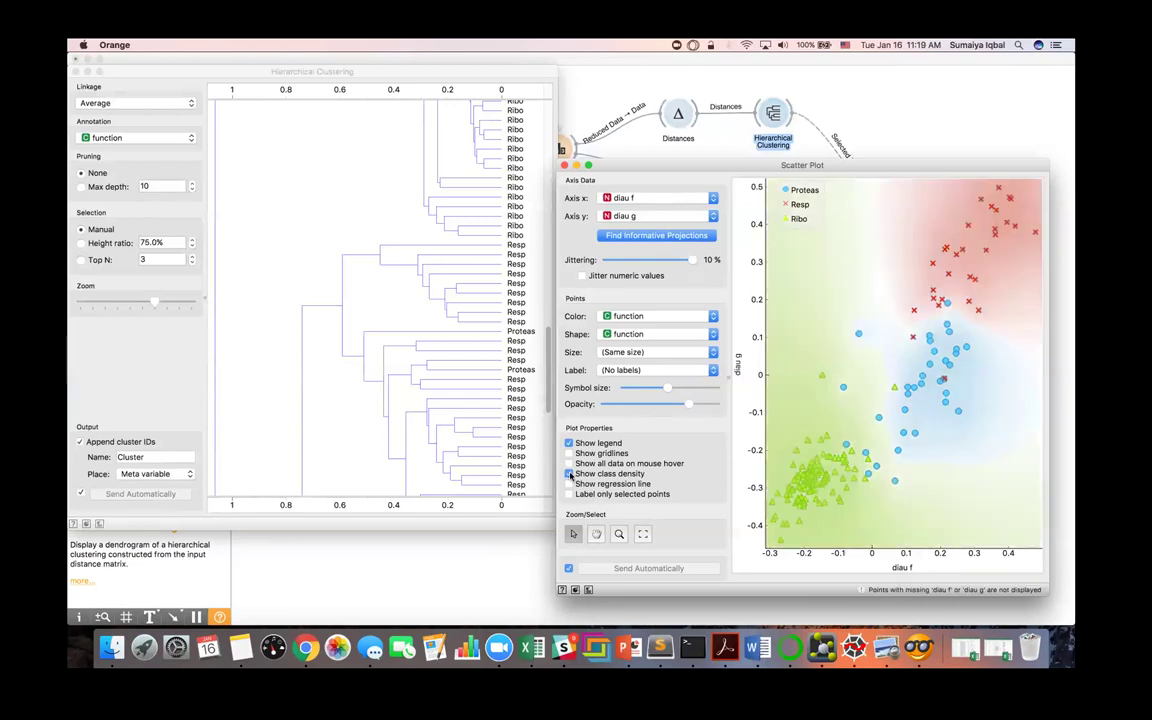
{"action": "left_click", "coordinate": [569, 475]}
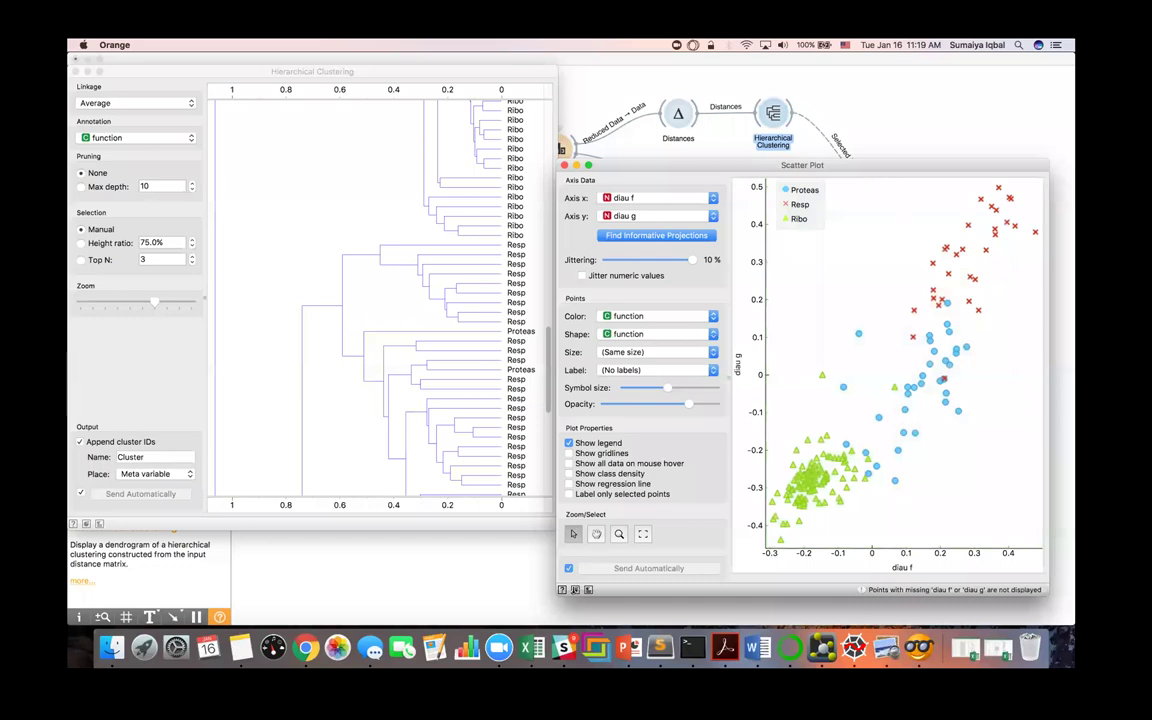
Step: Check the image file formats offered for saving the scatter plot and cancel the export
{"action": "left_click", "coordinate": [576, 591]}
{"action": "left_click", "coordinate": [565, 396]}
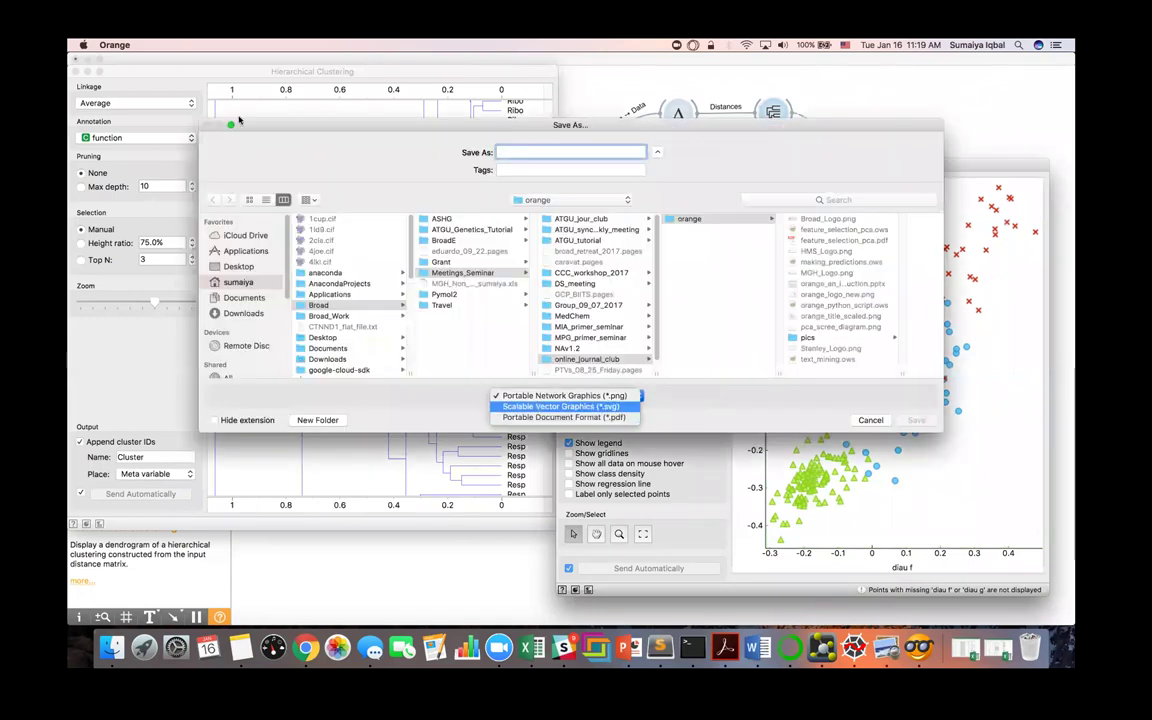
{"action": "left_click", "coordinate": [204, 128]}
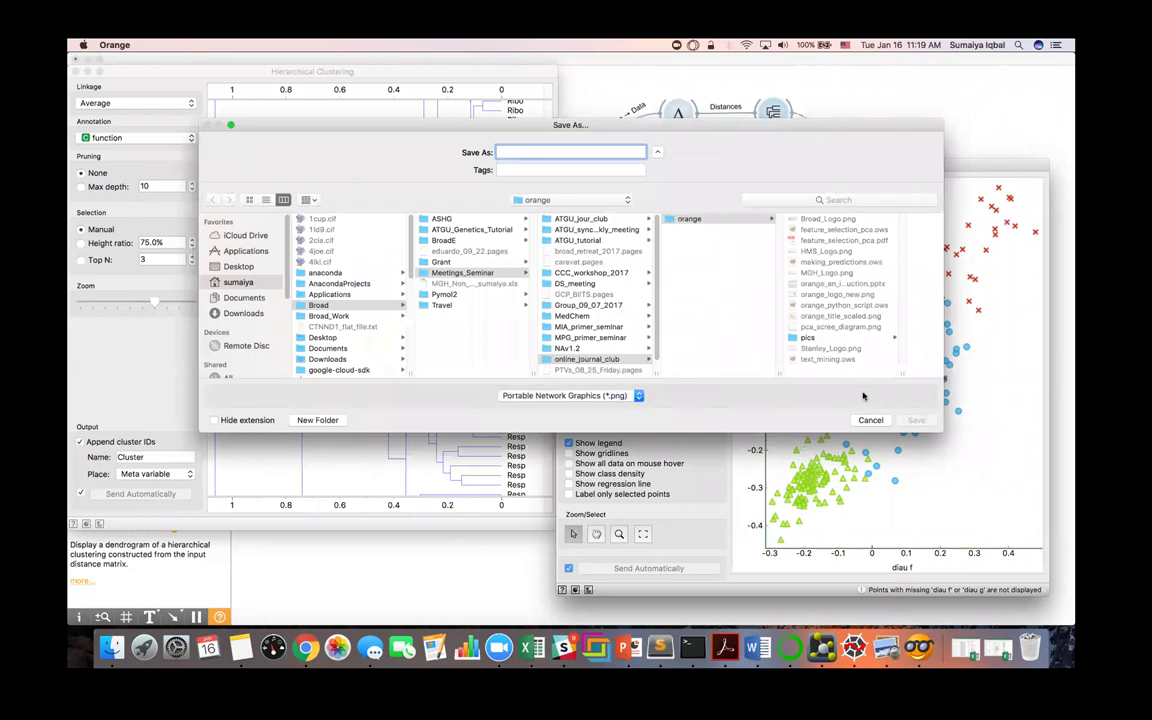
{"action": "key", "text": "Escape"}
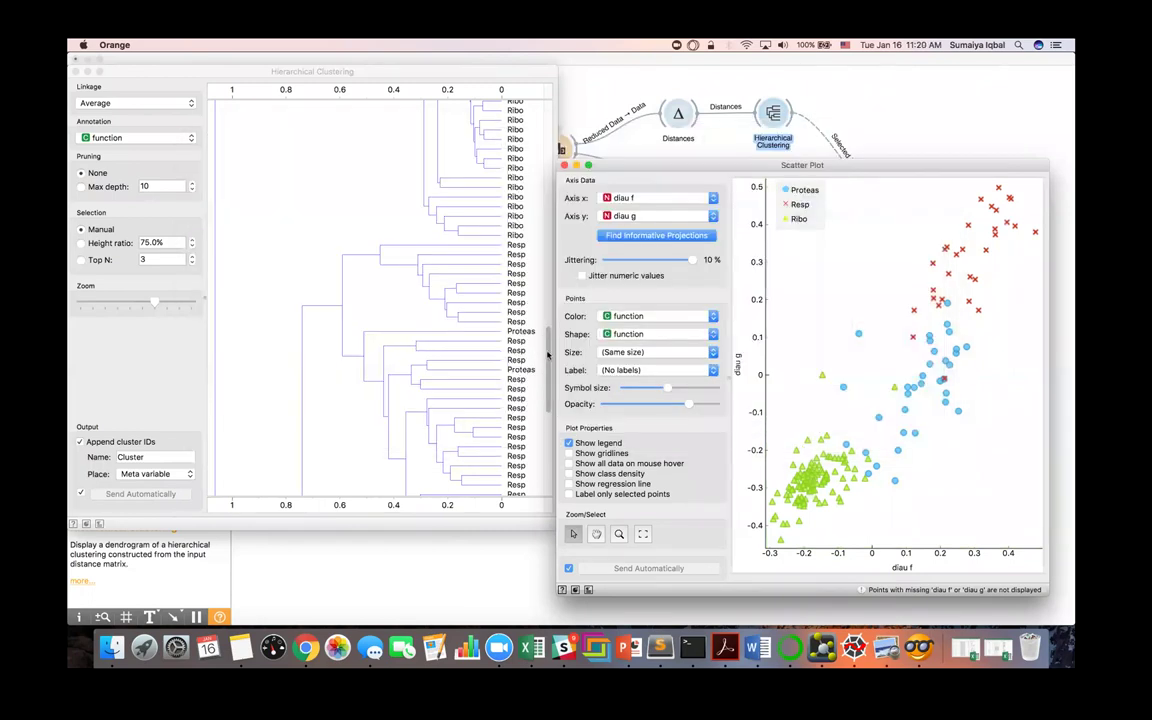
Step: Select the small cluster pairing one Resp and one Proteas gene in the dendrogram and give all plotted points the same shape
{"action": "left_click", "coordinate": [547, 355]}
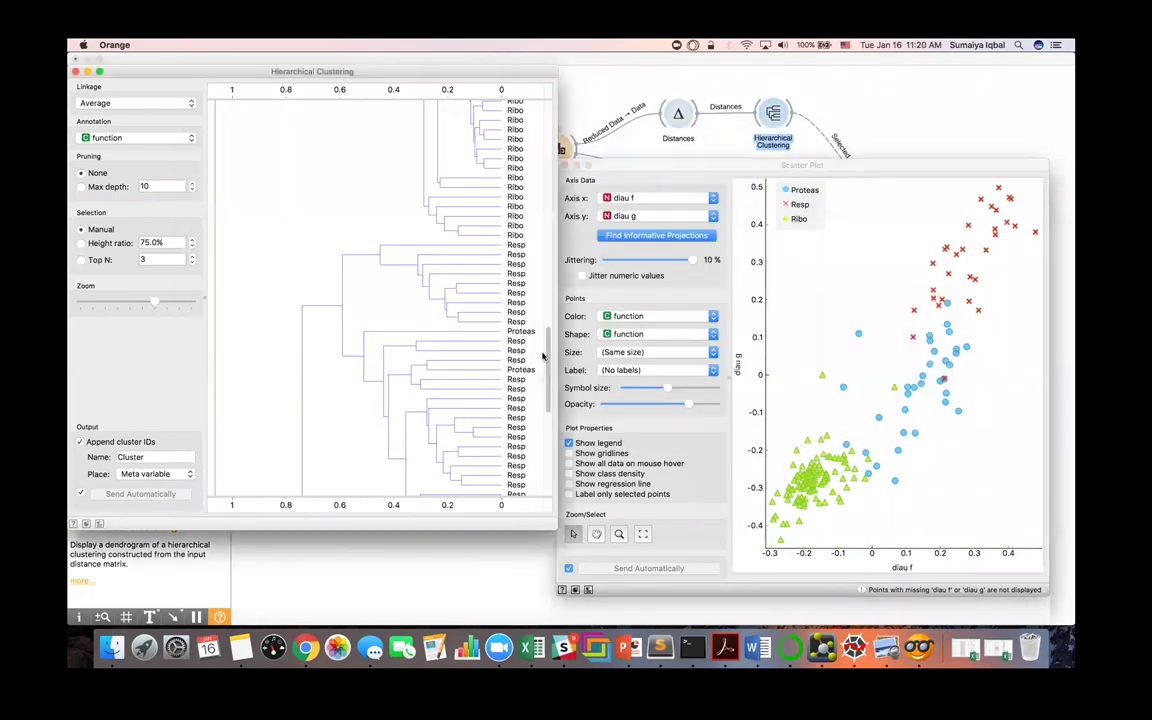
{"action": "left_click", "coordinate": [484, 362]}
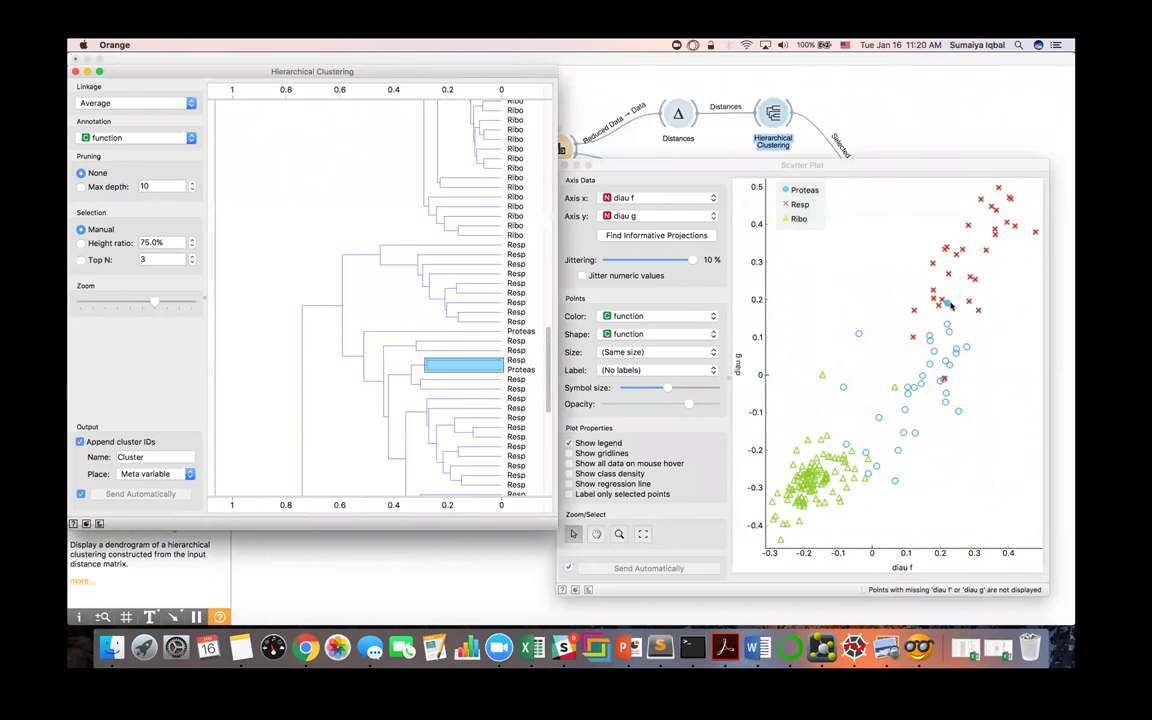
{"action": "left_click", "coordinate": [660, 334]}
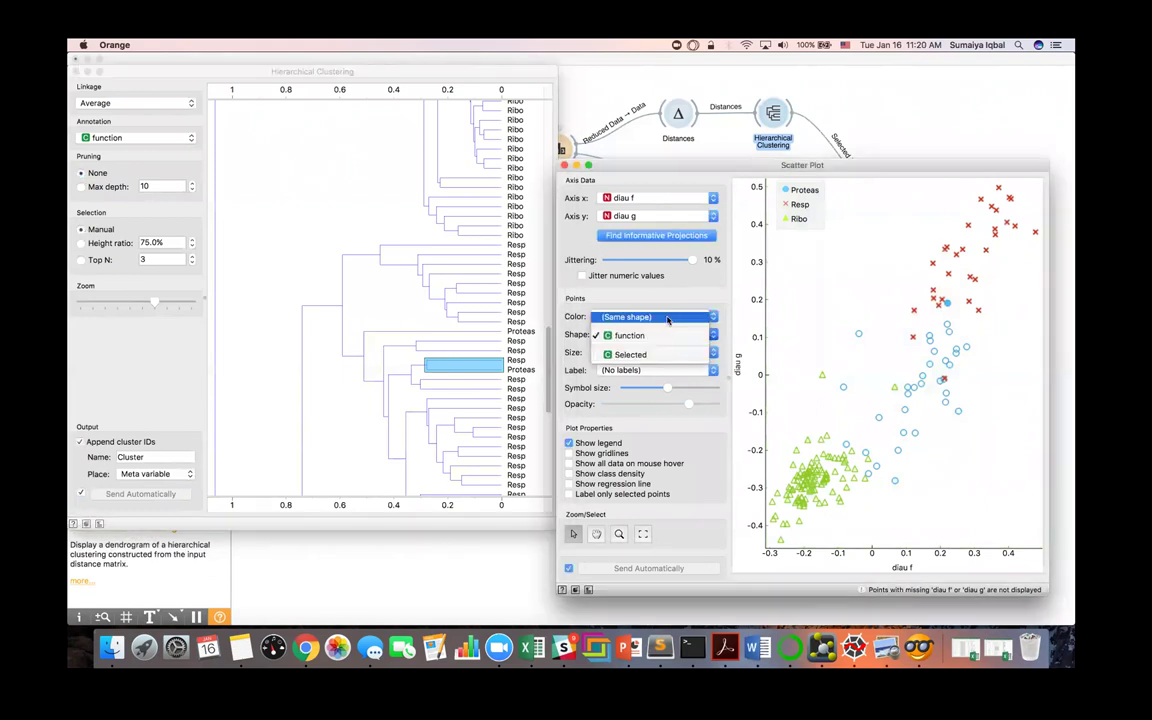
{"action": "left_click", "coordinate": [667, 318]}
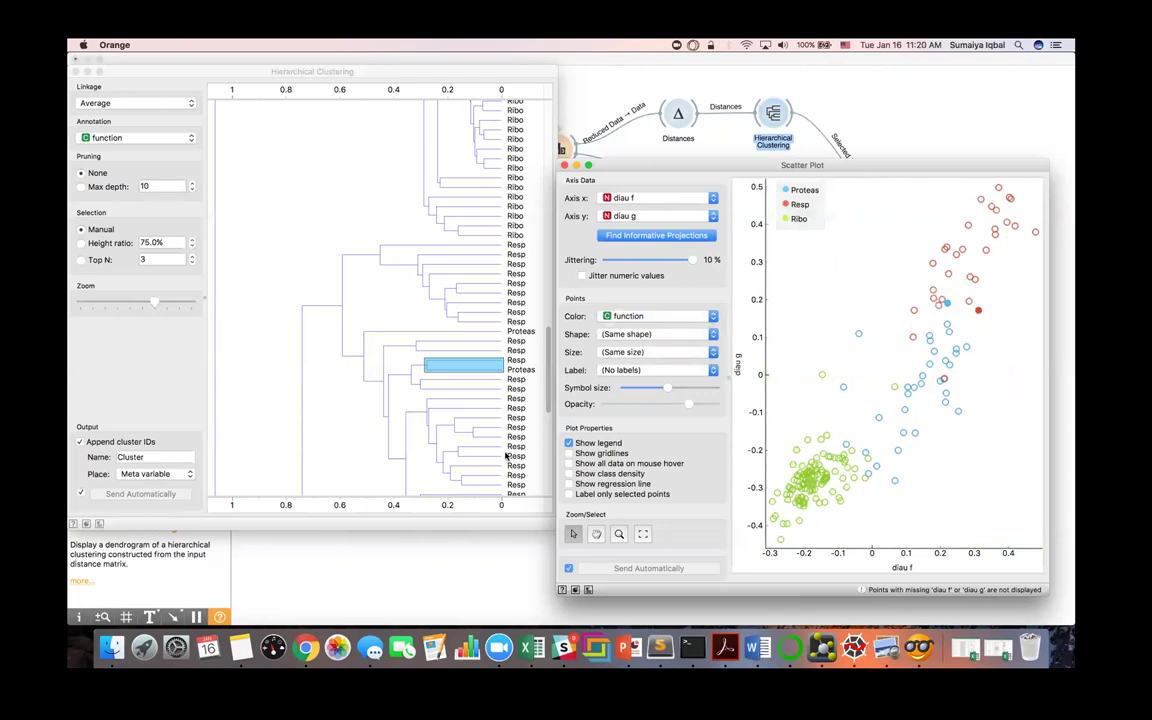
{"action": "left_click", "coordinate": [492, 365]}
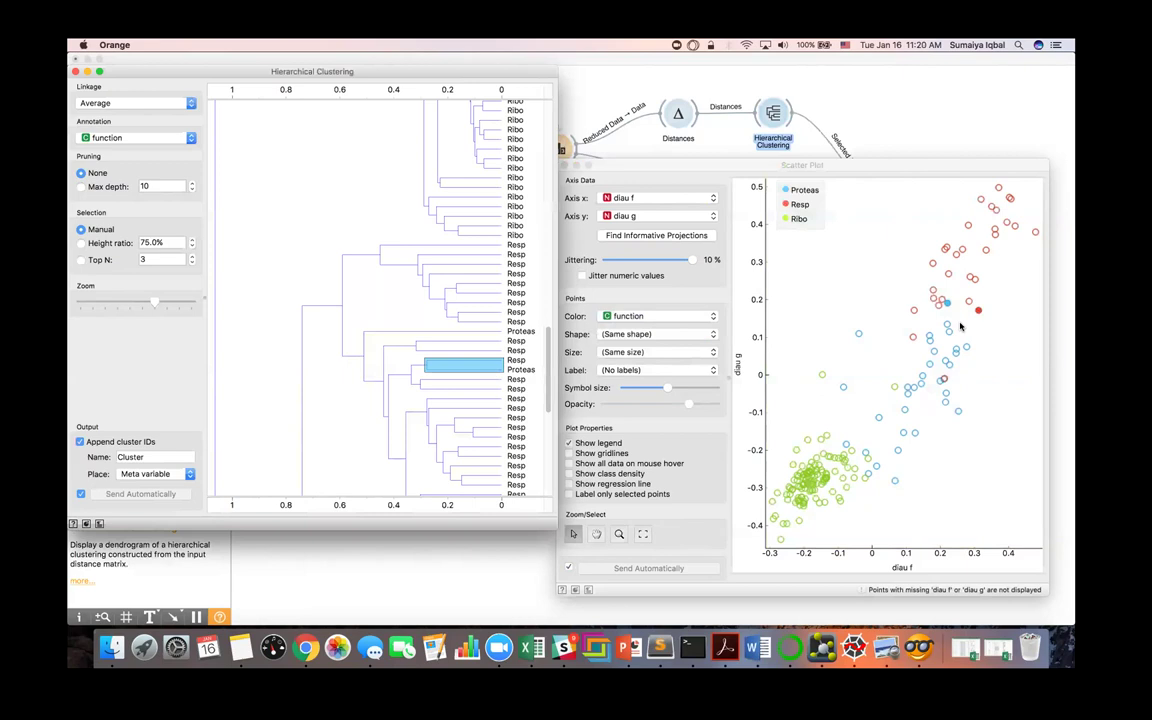
Step: Add a Box Plot widget below Rank, fed by Rank's Reduced Data output
{"action": "left_click", "coordinate": [902, 120]}
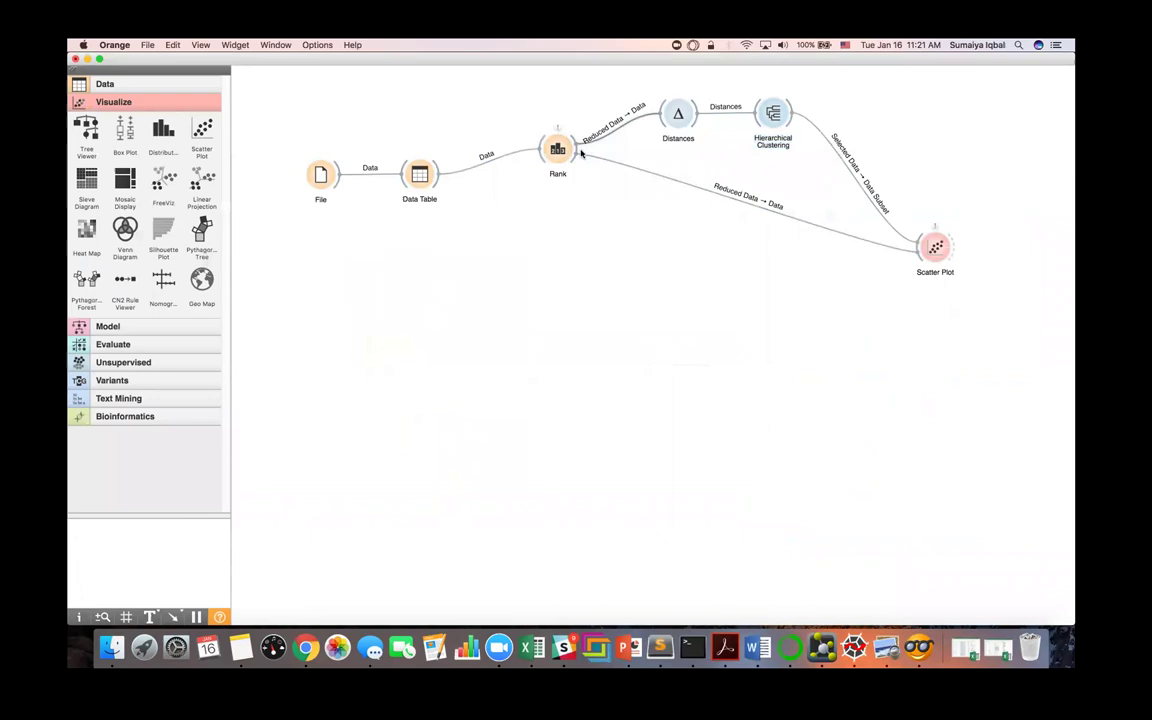
{"action": "left_click_drag", "start_coordinate": [580, 163], "coordinate": [659, 277]}
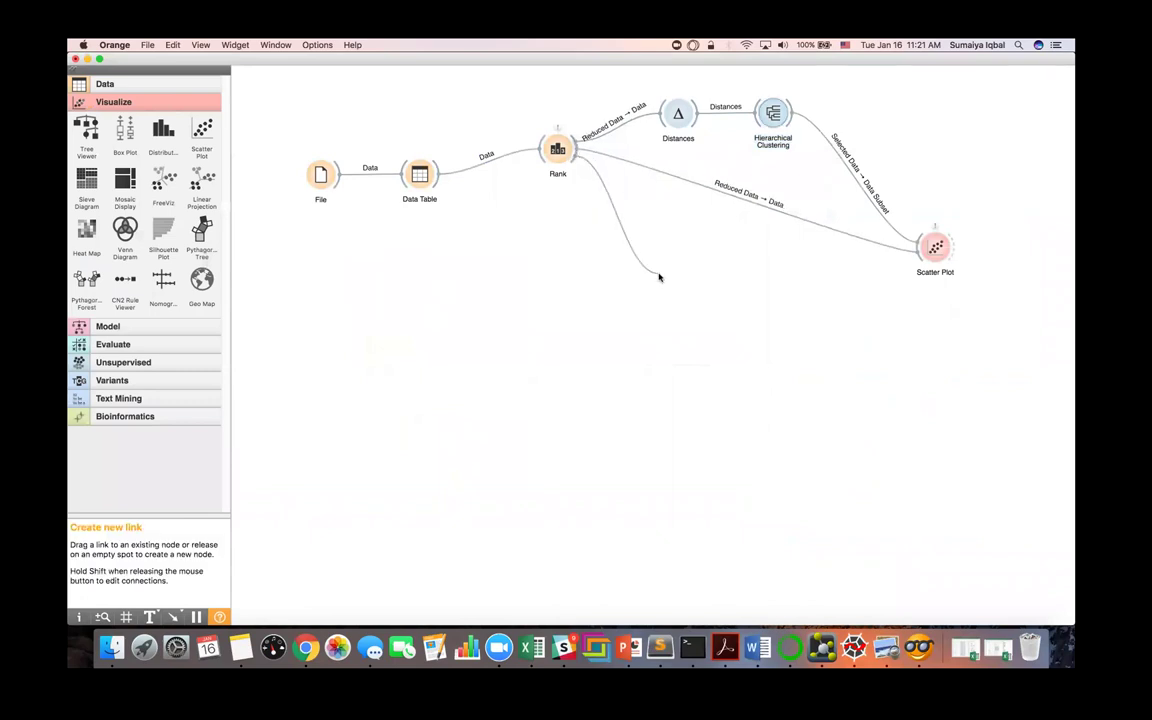
{"action": "left_click_drag", "start_coordinate": [659, 277], "coordinate": [659, 277]}
{"action": "type", "text": "box"}
{"action": "key", "text": "Return"}
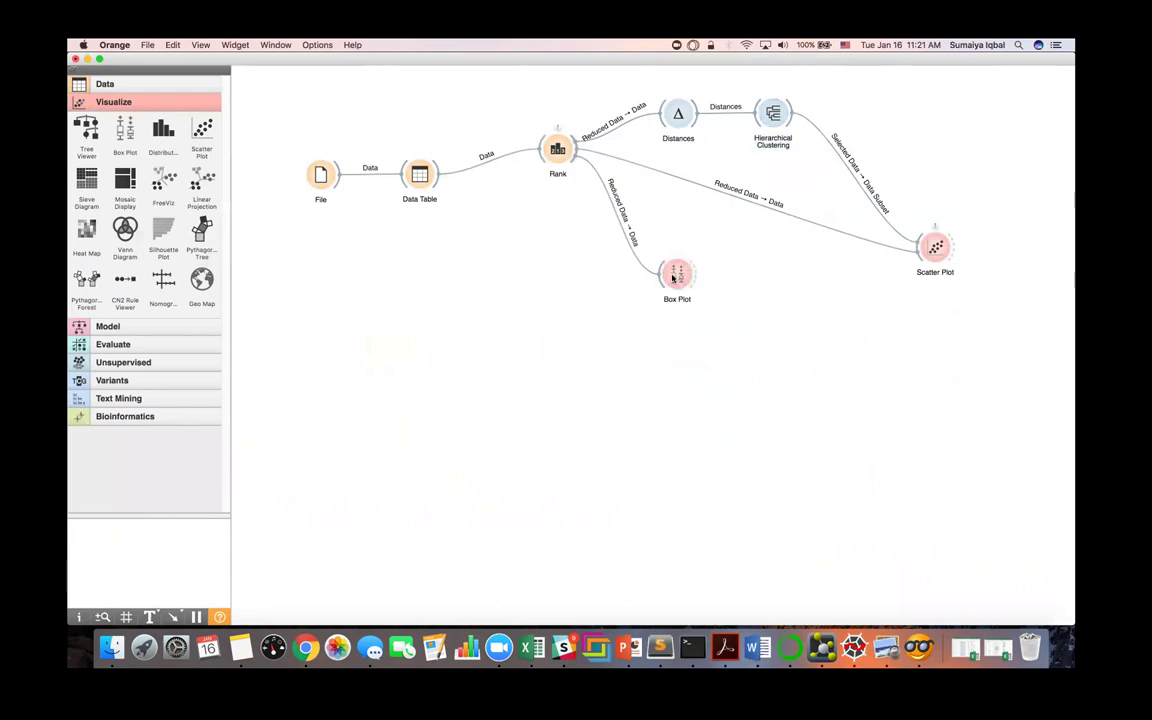
Step: Show the diau f variable in an enlarged box plot window, trying the median comparison before returning to comparing means
{"action": "double_click", "coordinate": [674, 268]}
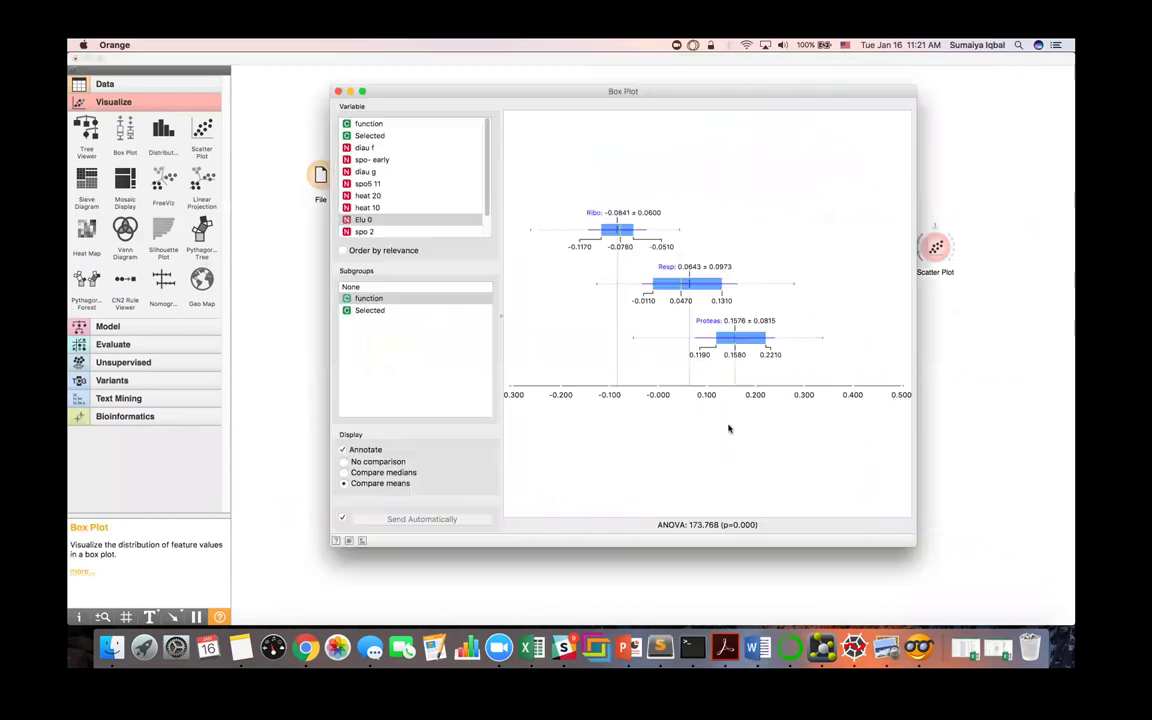
{"action": "left_click", "coordinate": [366, 148]}
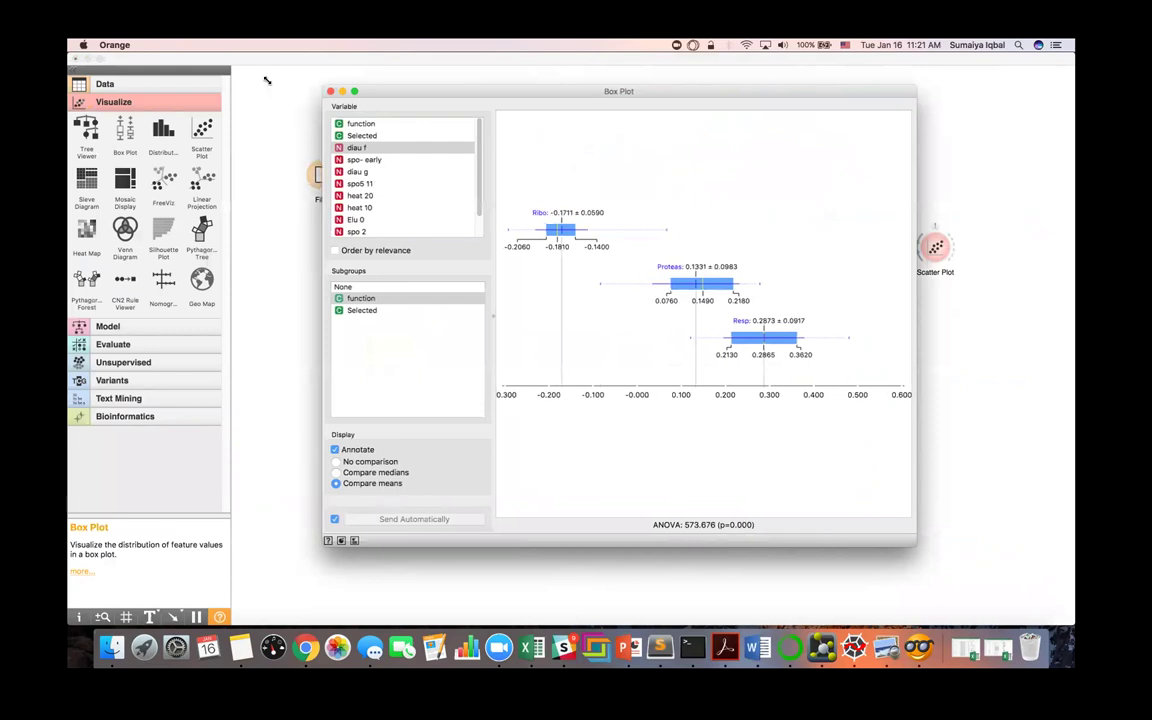
{"action": "left_click_drag", "start_coordinate": [267, 80], "coordinate": [269, 81]}
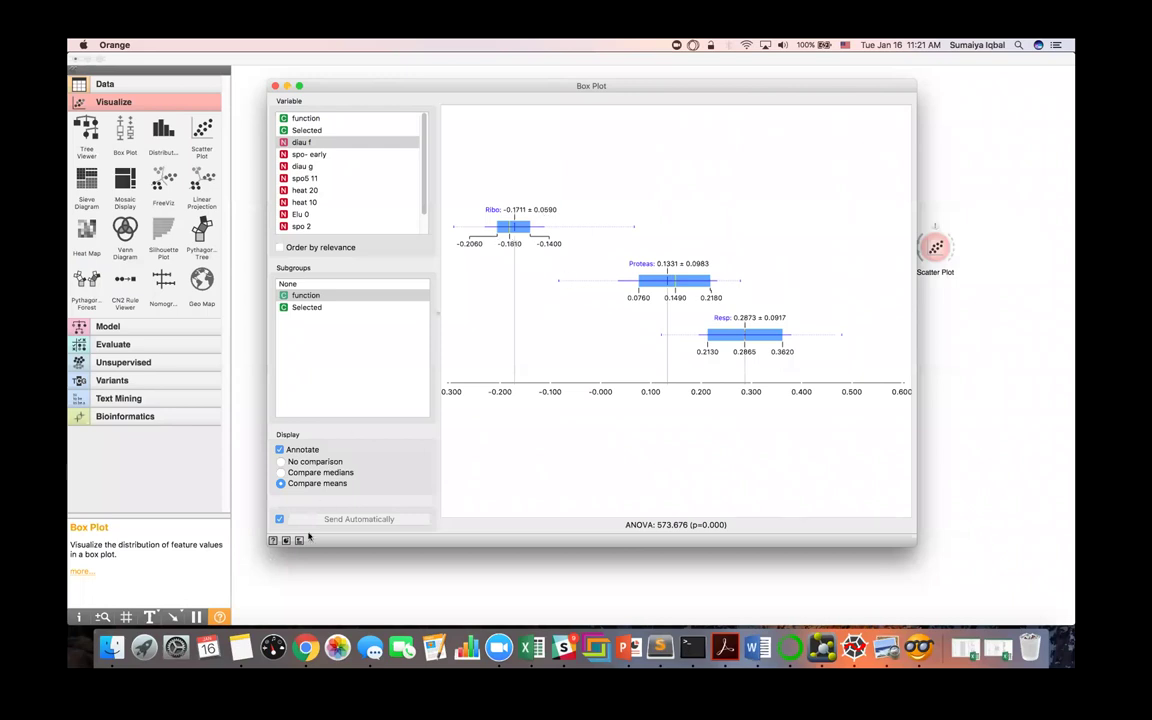
{"action": "left_click", "coordinate": [282, 473]}
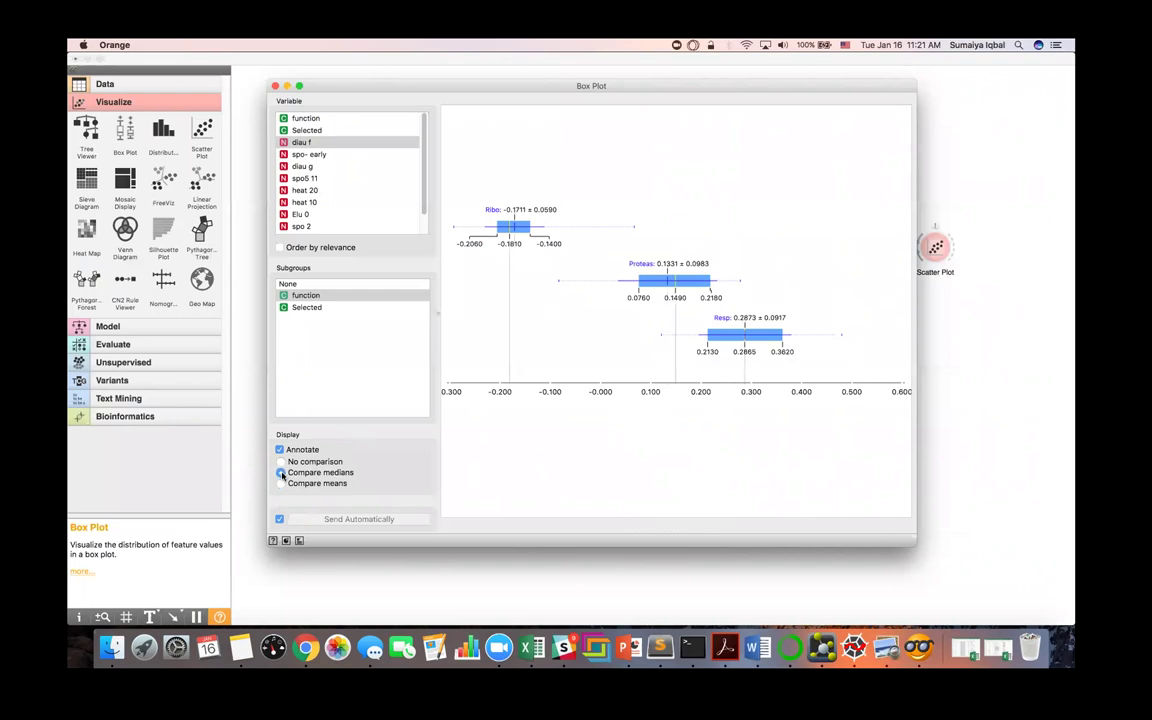
{"action": "left_click", "coordinate": [281, 484]}
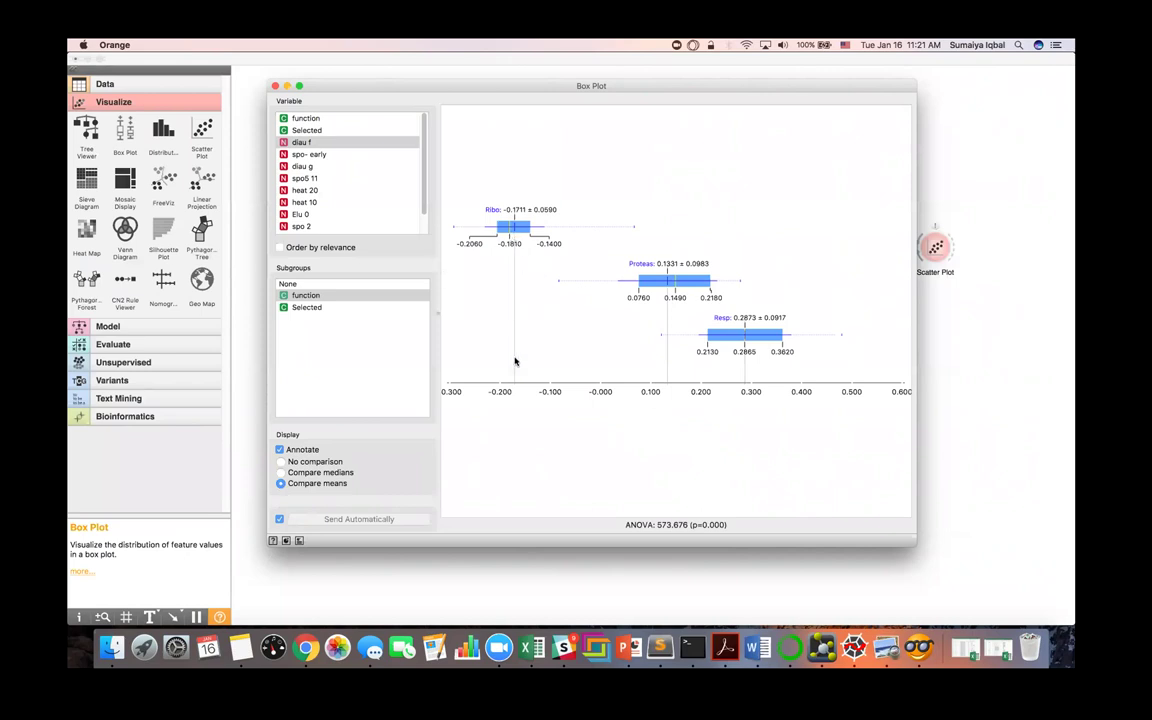
Step: Add a PCA widget below the Rank branch, connected to the output of Data Table
{"action": "left_click", "coordinate": [1012, 336]}
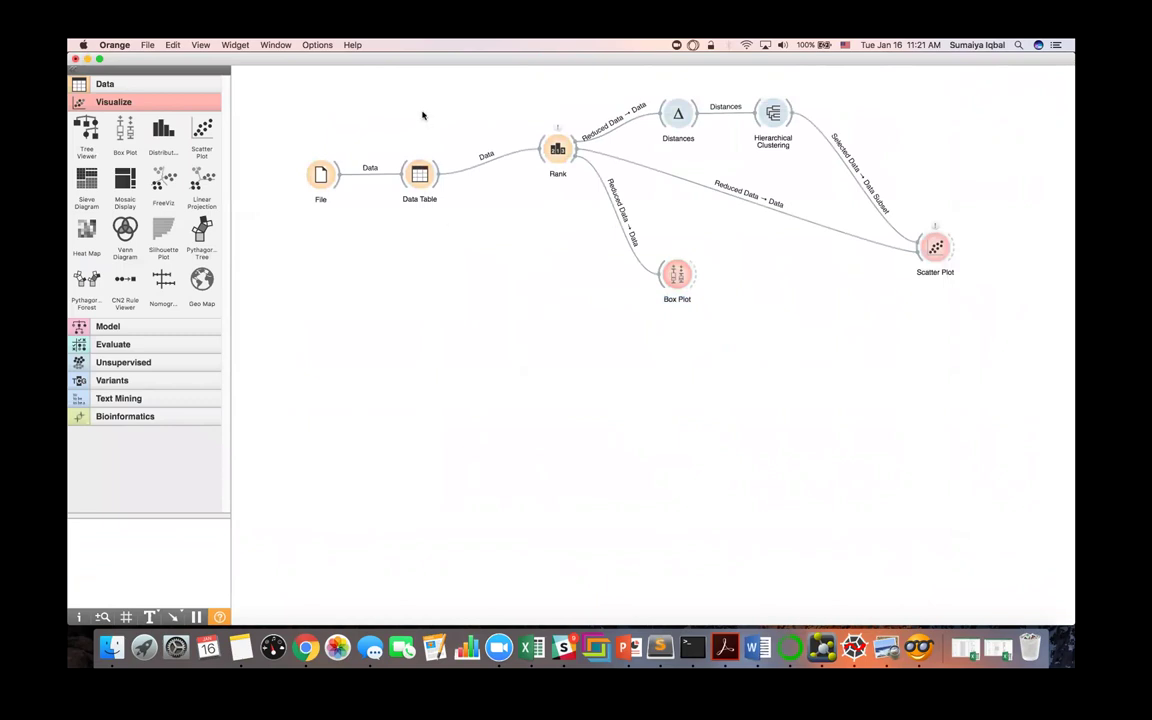
{"action": "left_click_drag", "start_coordinate": [437, 182], "coordinate": [551, 390]}
{"action": "type", "text": "PCA"}
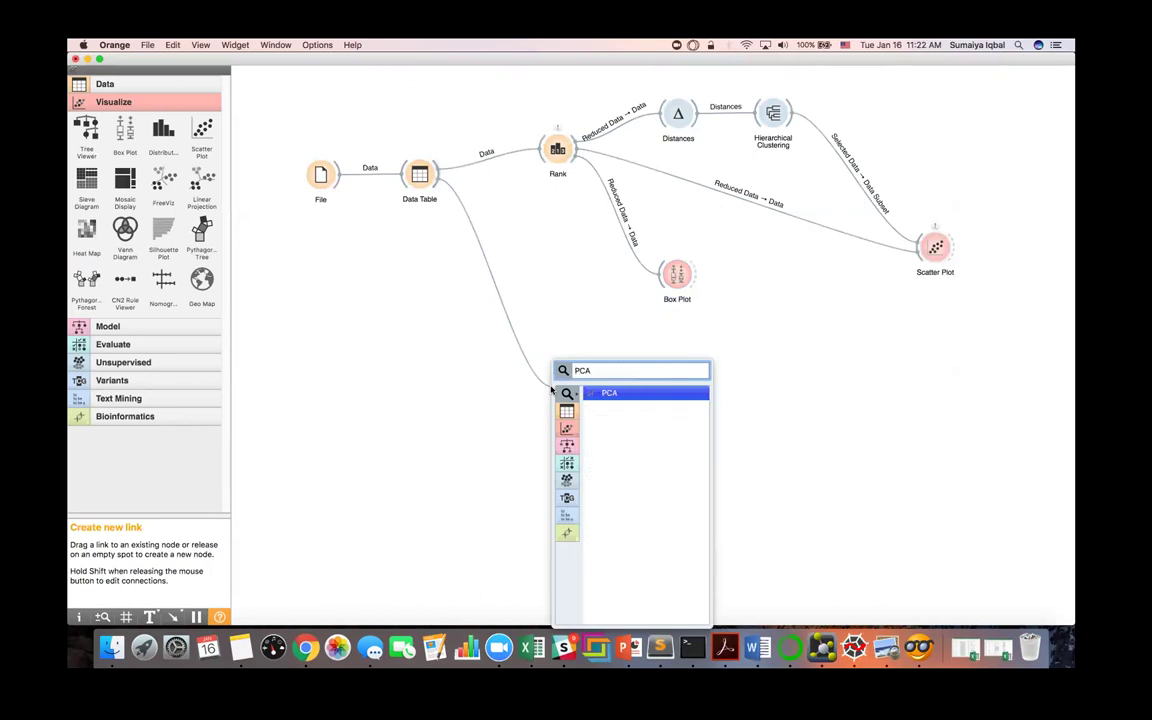
{"action": "key", "text": "Return"}
Step: Open and enlarge the PCA scree diagram, try a cutoff of 7 components and set it to 9
{"action": "double_click", "coordinate": [569, 388]}
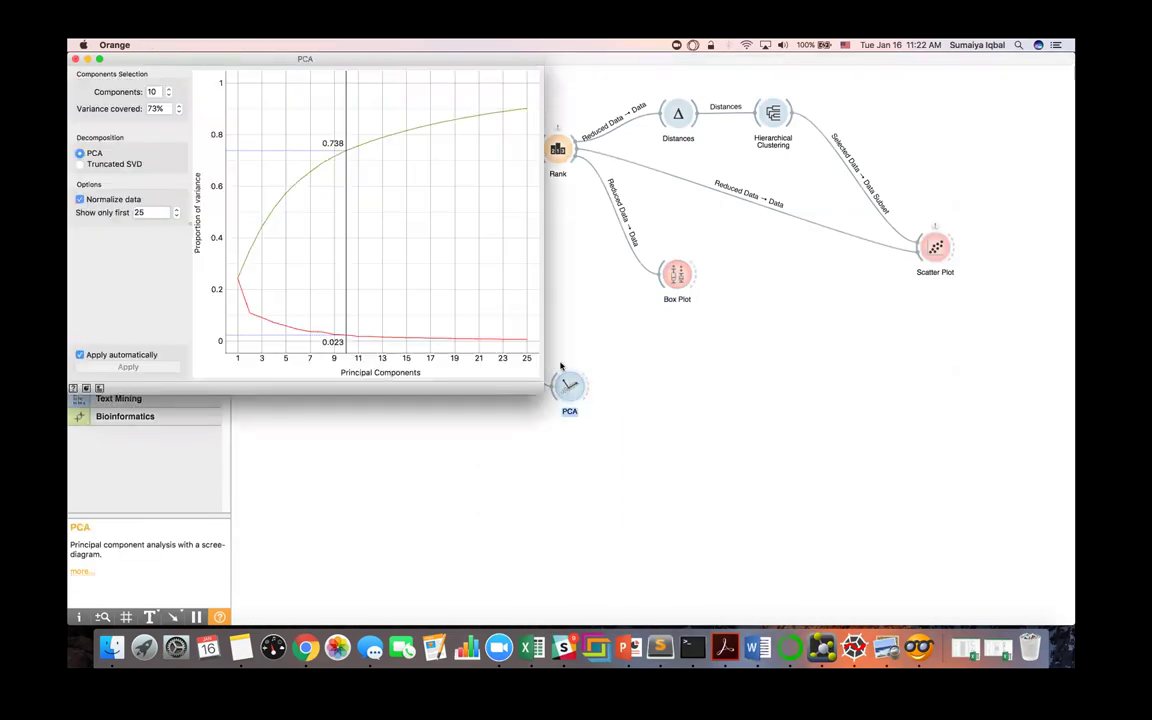
{"action": "left_click_drag", "start_coordinate": [541, 414], "coordinate": [568, 437]}
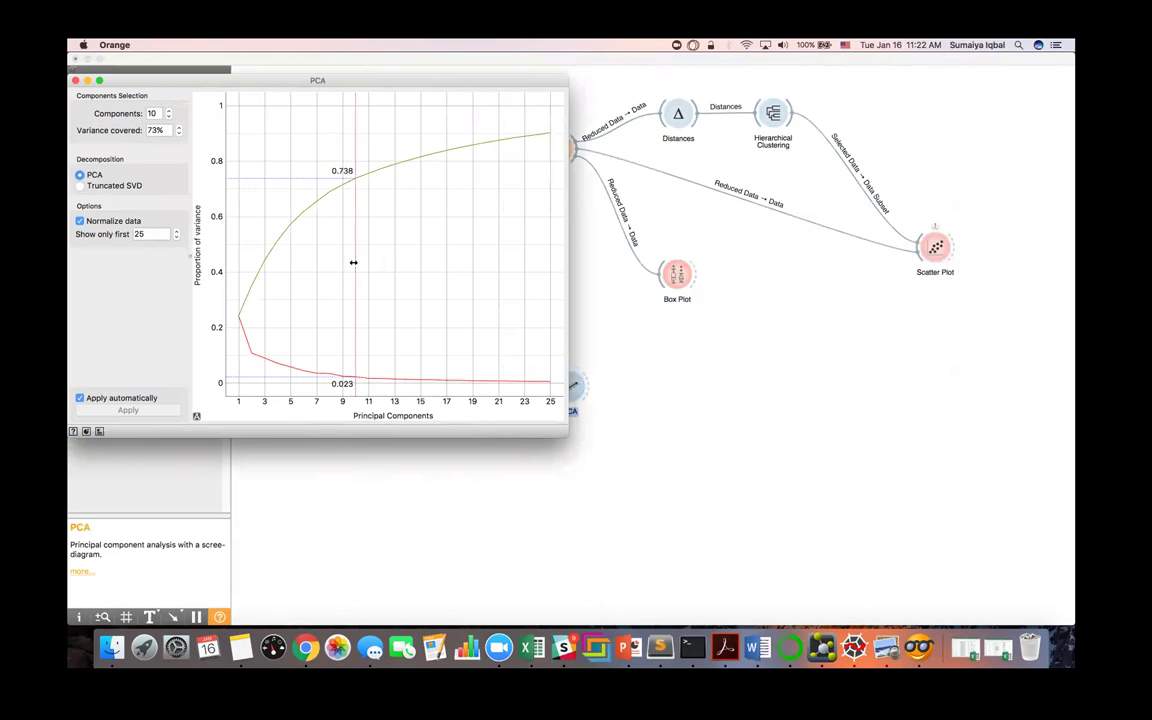
{"action": "left_click_drag", "start_coordinate": [353, 262], "coordinate": [314, 265]}
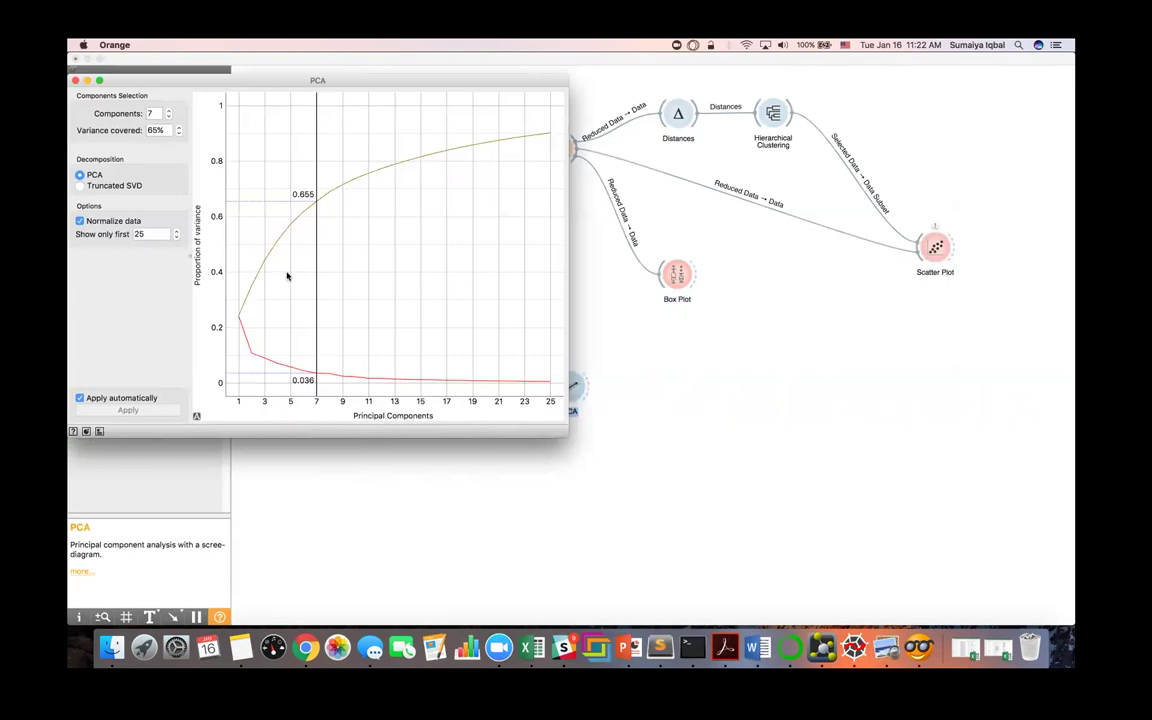
{"action": "left_click_drag", "start_coordinate": [315, 288], "coordinate": [334, 293]}
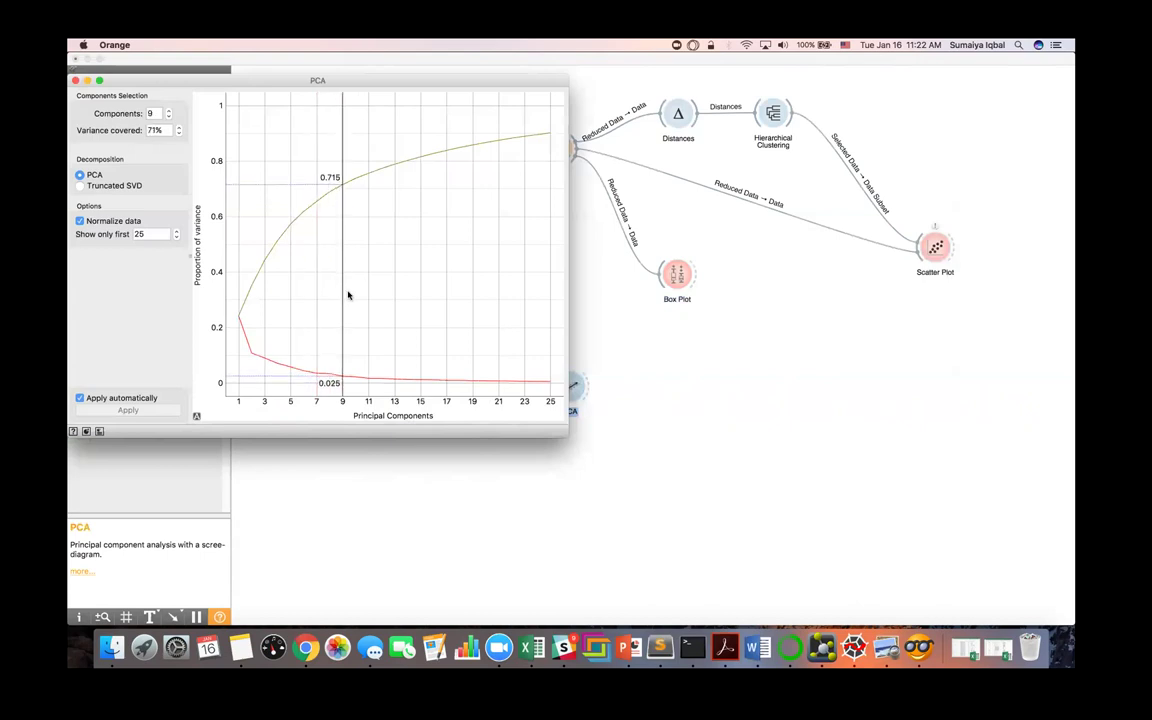
Step: Set the PCA cutoff to 10 components and add a Data Table fed by PCA's Transformed data and Components outputs
{"action": "left_click_drag", "start_coordinate": [348, 295], "coordinate": [352, 296]}
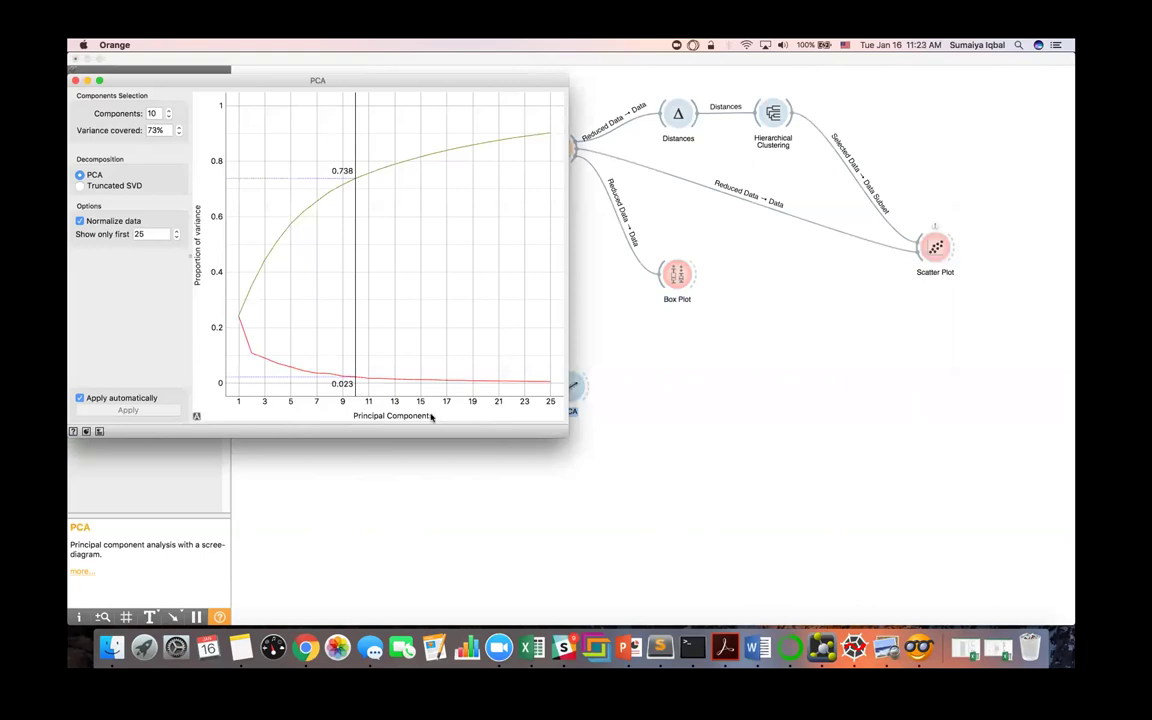
{"action": "left_click", "coordinate": [455, 452]}
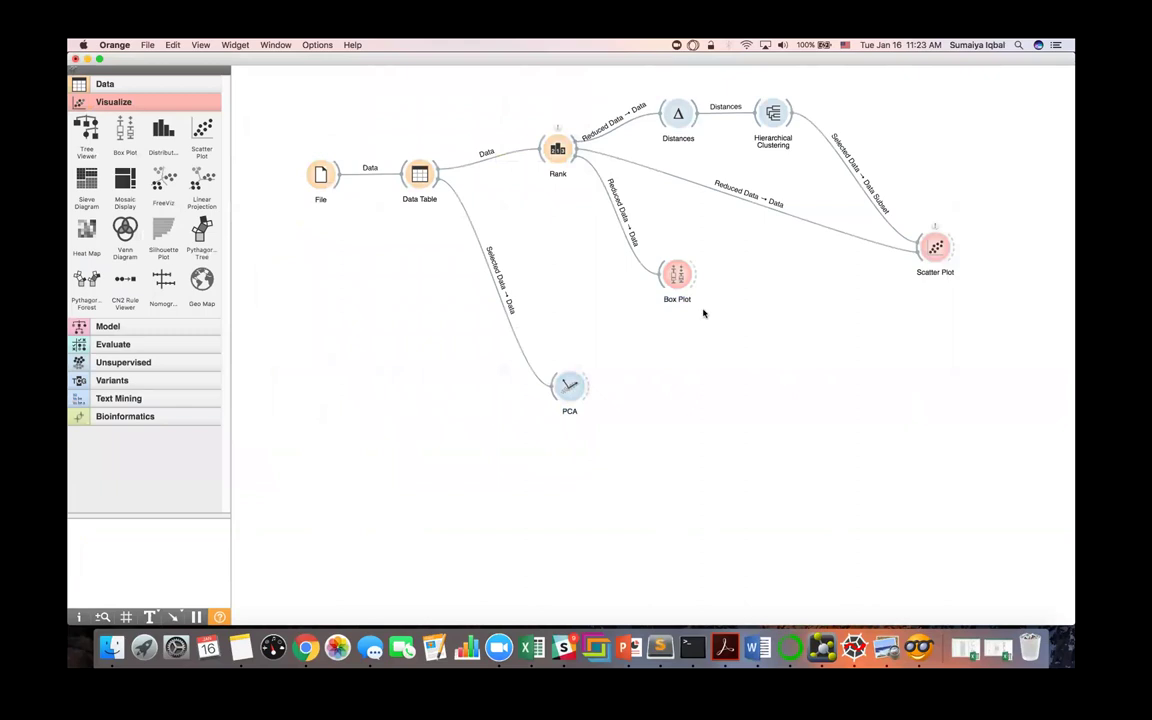
{"action": "left_click_drag", "start_coordinate": [588, 385], "coordinate": [705, 325]}
{"action": "type", "text": "Data"}
{"action": "key", "text": "Return"}
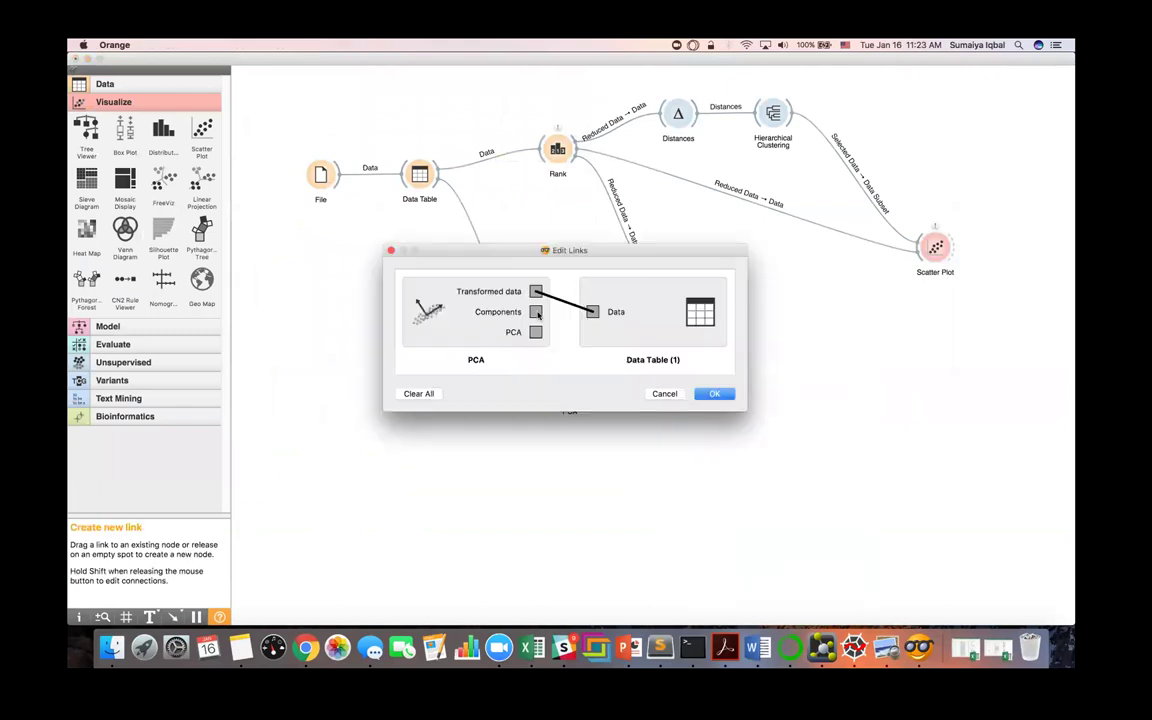
{"action": "left_click_drag", "start_coordinate": [537, 312], "coordinate": [592, 313]}
{"action": "left_click_drag", "start_coordinate": [593, 314], "coordinate": [592, 312]}
{"action": "left_click", "coordinate": [714, 393]}
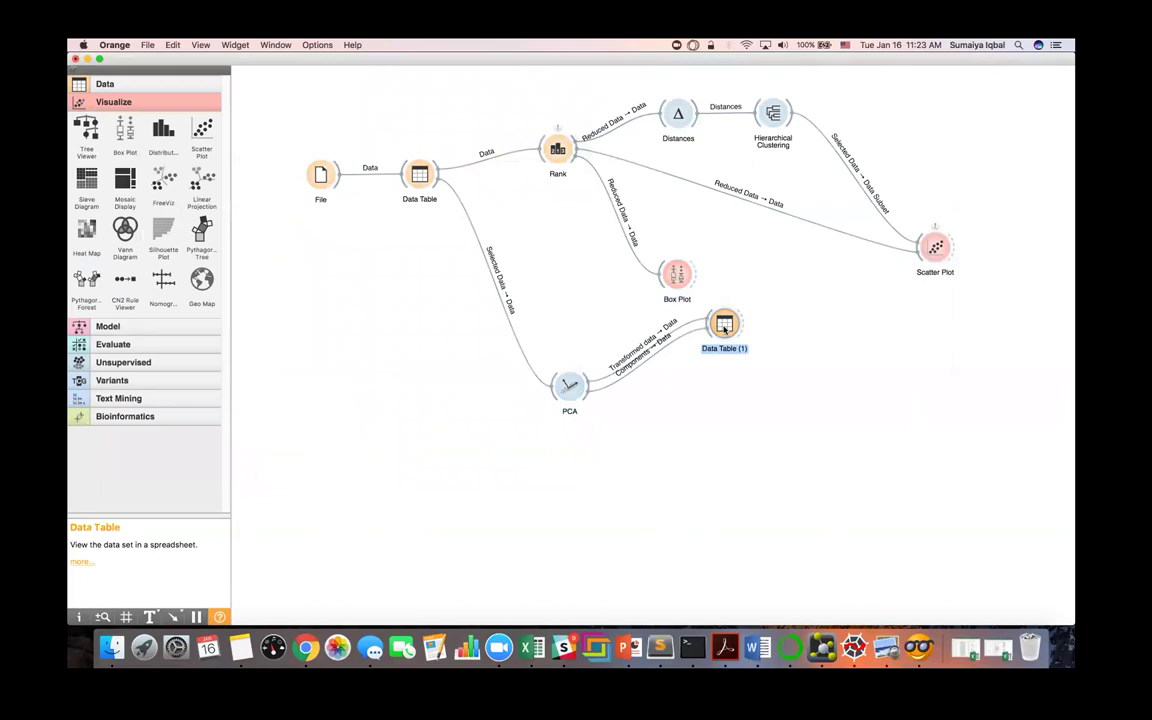
Step: Open the new data table and examine the feature loadings of the principal components, highlighting the PC2, PC3 and PC10 rows
{"action": "double_click", "coordinate": [725, 326]}
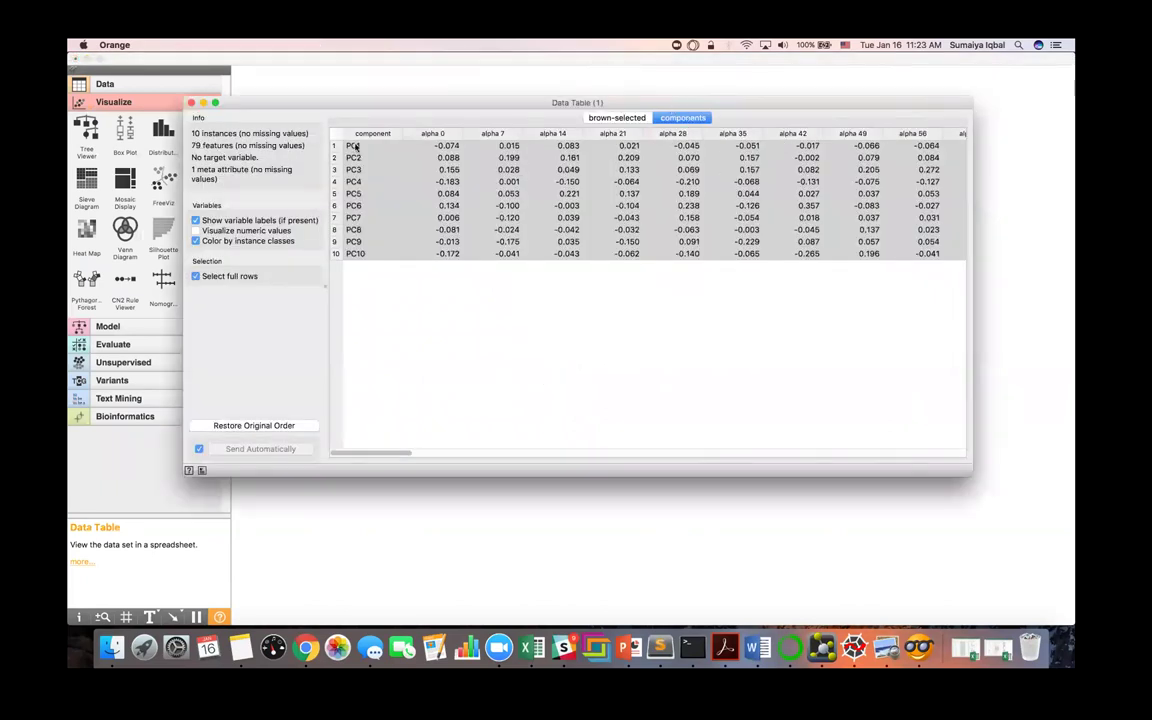
{"action": "left_click", "coordinate": [355, 146]}
{"action": "left_click", "coordinate": [433, 155]}
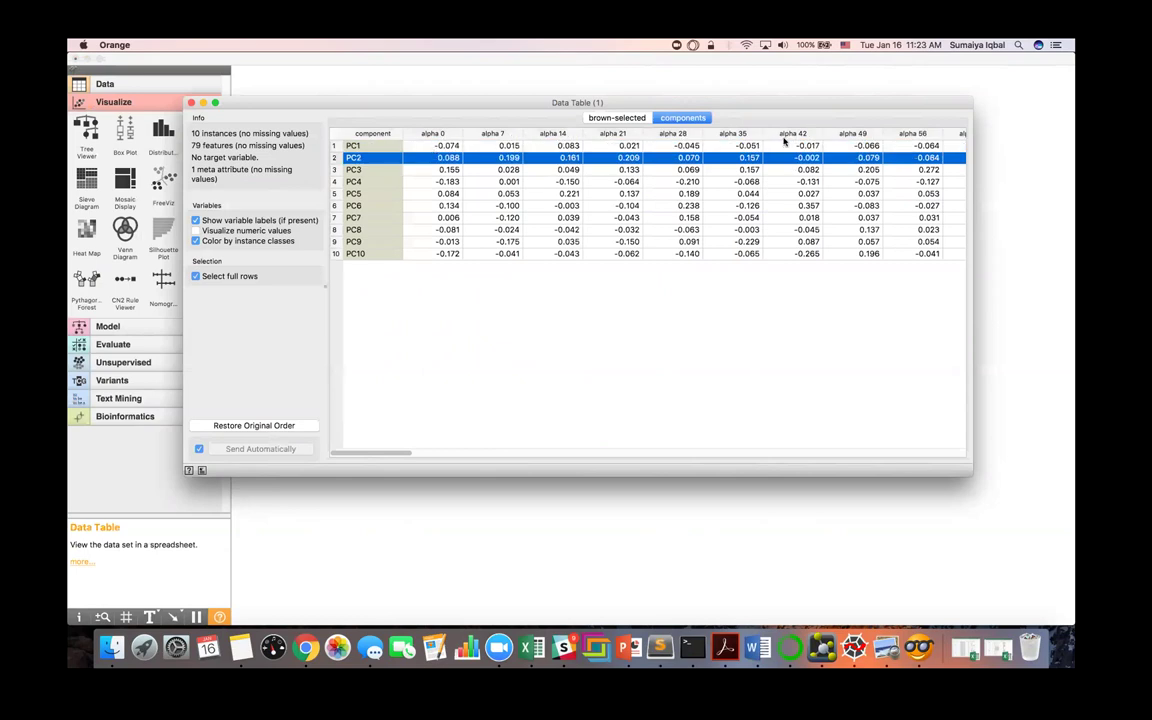
{"action": "scroll", "coordinate": [796, 135], "scroll_direction": "right", "scroll_amount": 2}
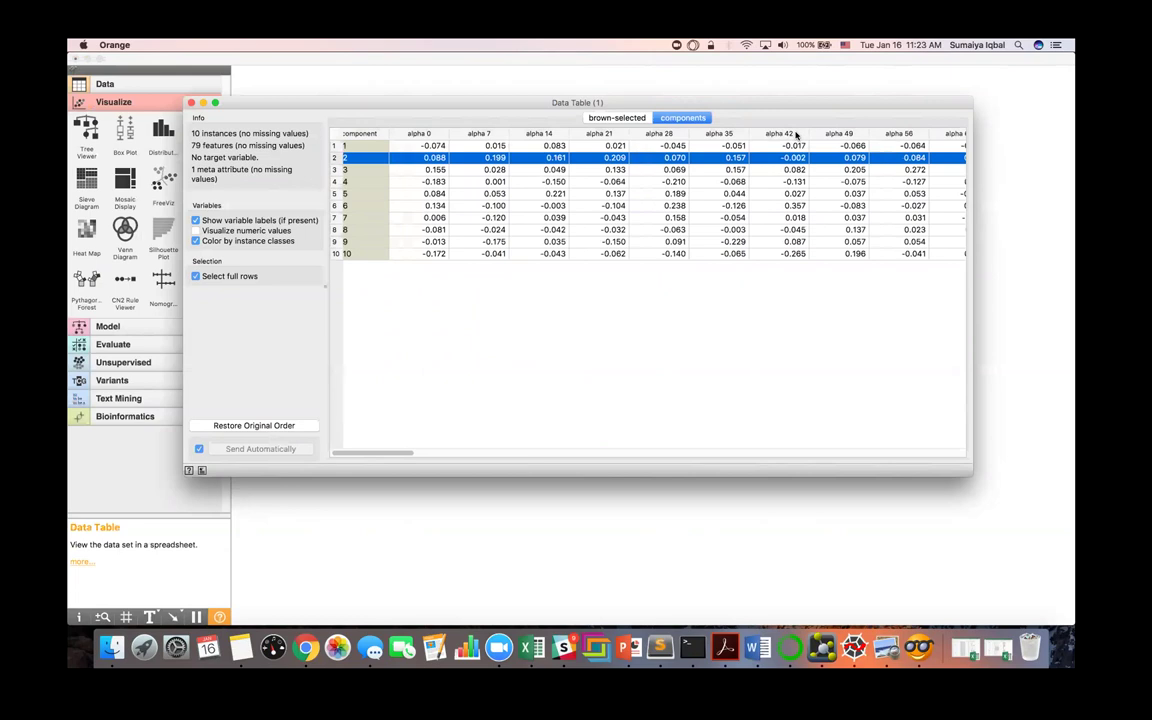
{"action": "scroll", "coordinate": [796, 135], "scroll_direction": "right", "scroll_amount": 15}
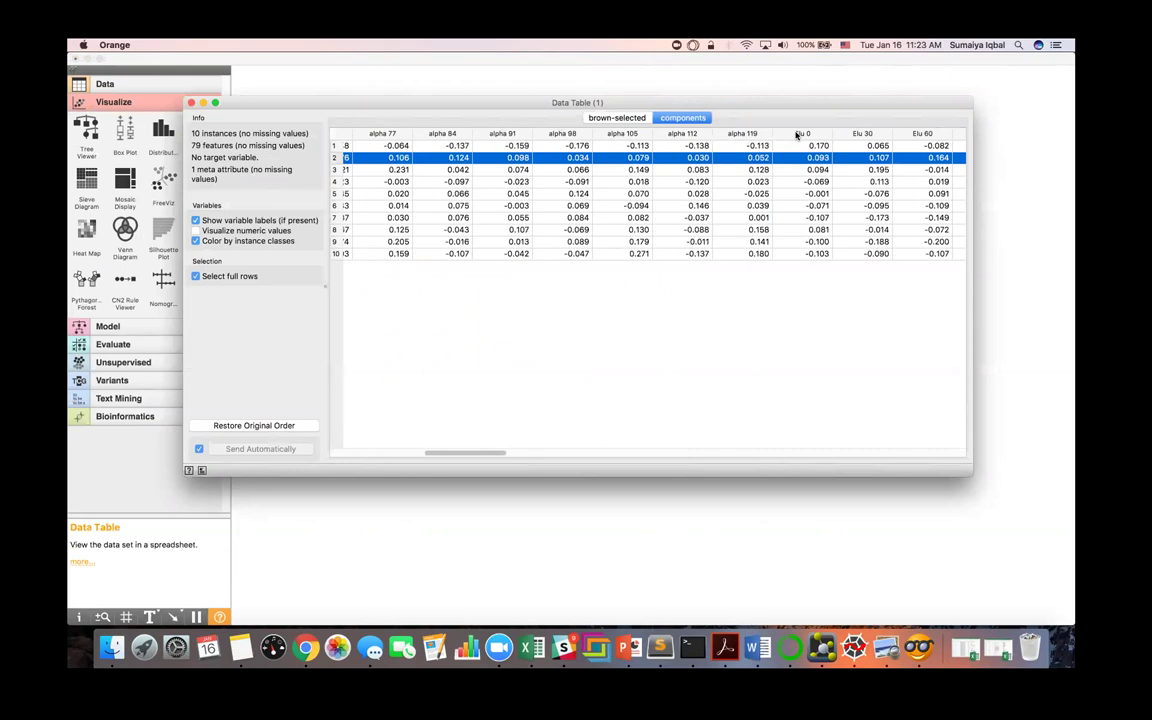
{"action": "scroll", "coordinate": [796, 135], "scroll_direction": "left", "scroll_amount": 15}
{"action": "left_click", "coordinate": [334, 168]}
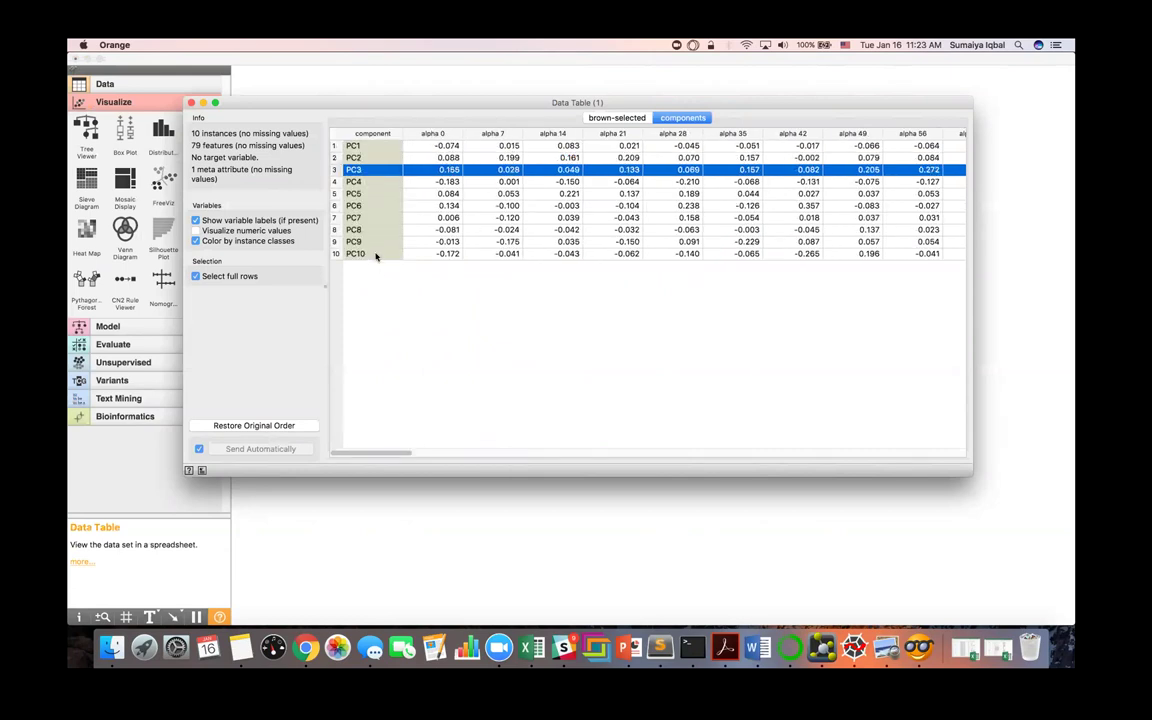
{"action": "left_click", "coordinate": [374, 254]}
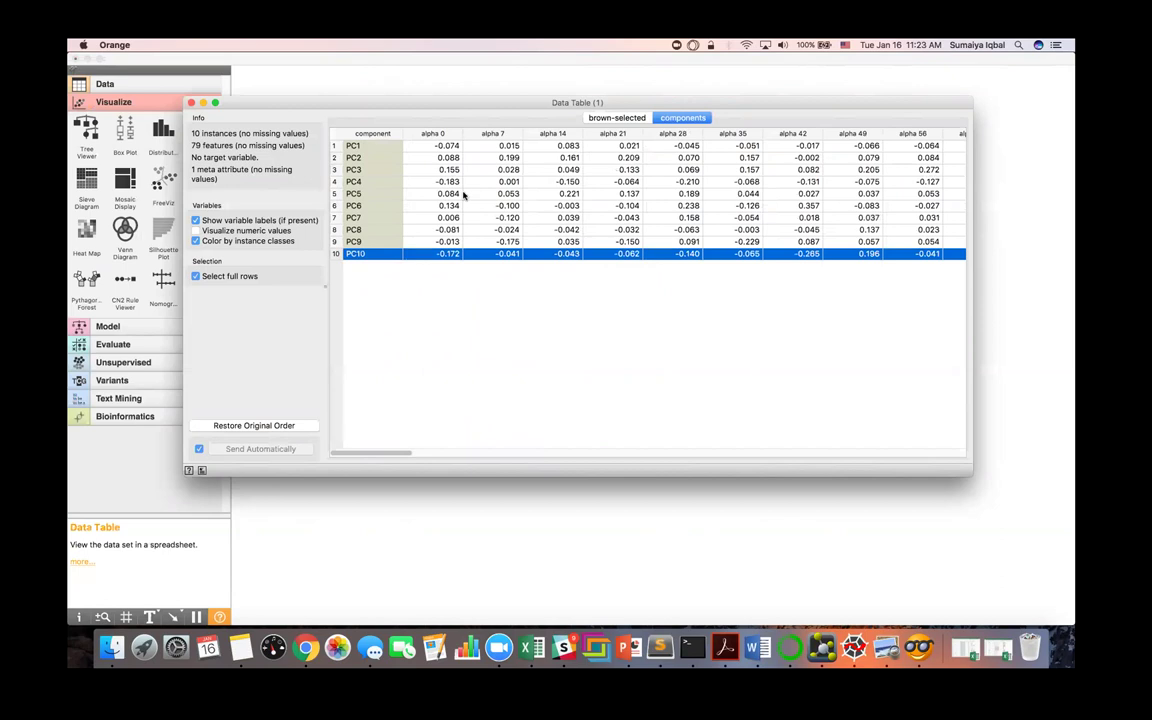
{"action": "key", "text": "super+w"}
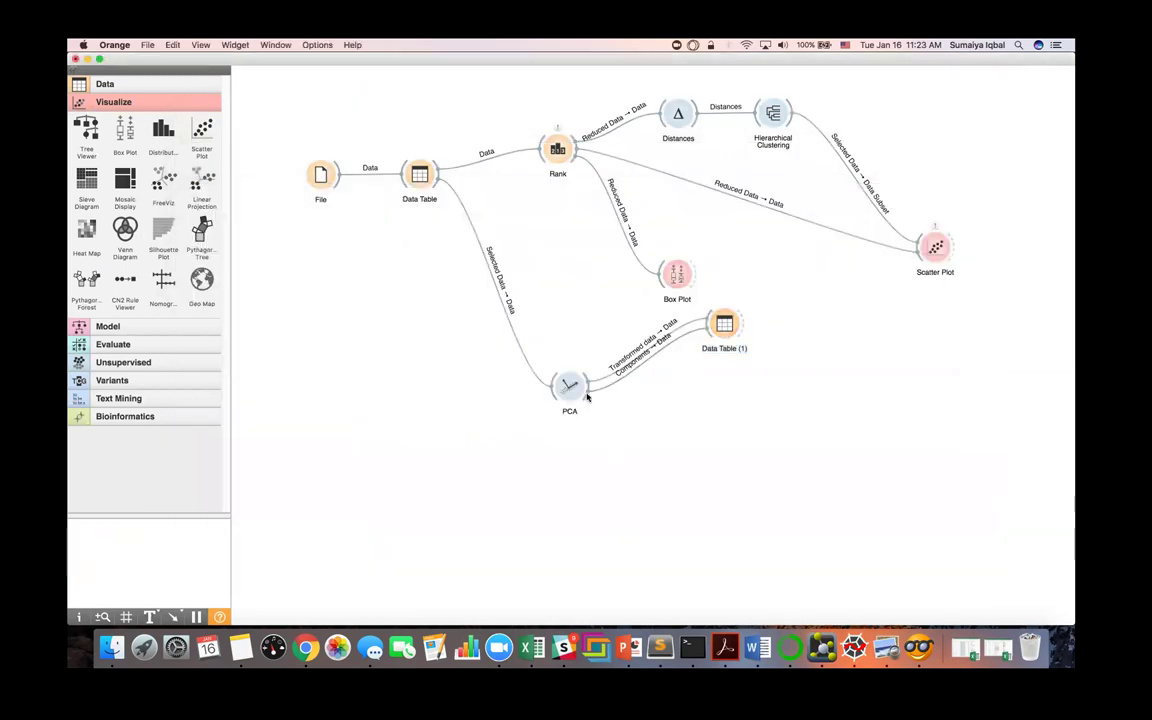
Step: Add a Scatter Plot widget below the new data table, fed by PCA's Transformed data output
{"action": "left_click_drag", "start_coordinate": [584, 386], "coordinate": [720, 447]}
{"action": "type", "text": "Scatt"}
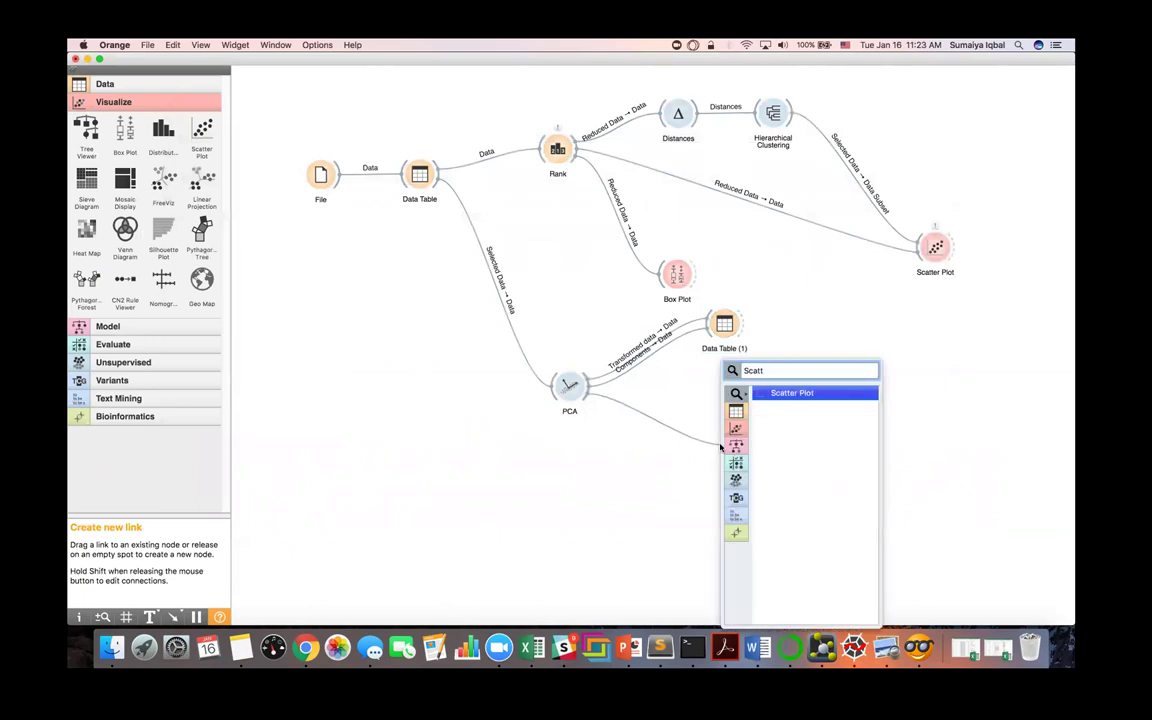
{"action": "key", "text": "Return"}
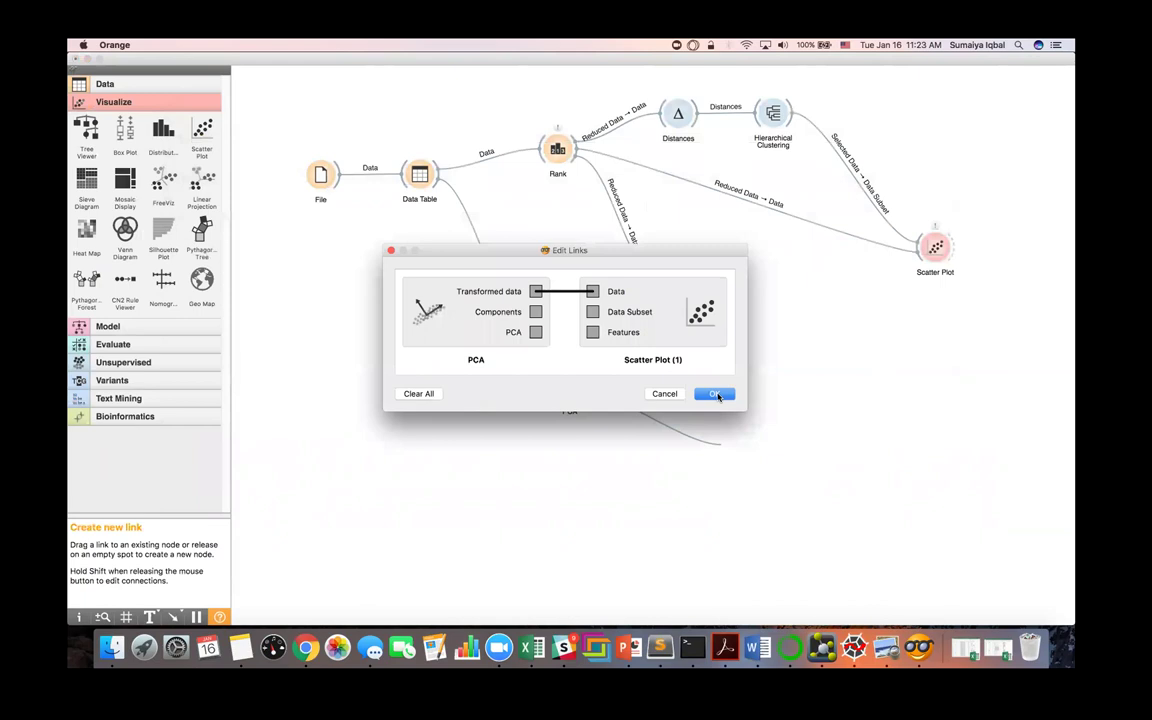
{"action": "left_click", "coordinate": [715, 394]}
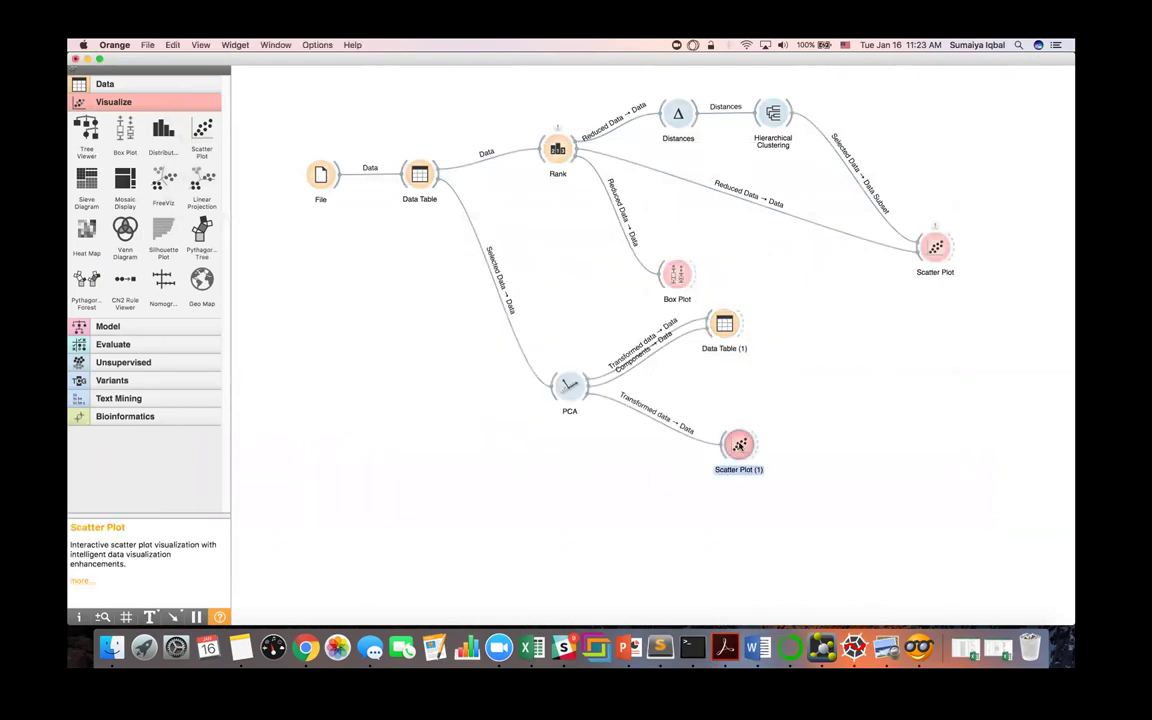
Step: Open the PCA scatter plot and give all points the same shape
{"action": "double_click", "coordinate": [738, 444]}
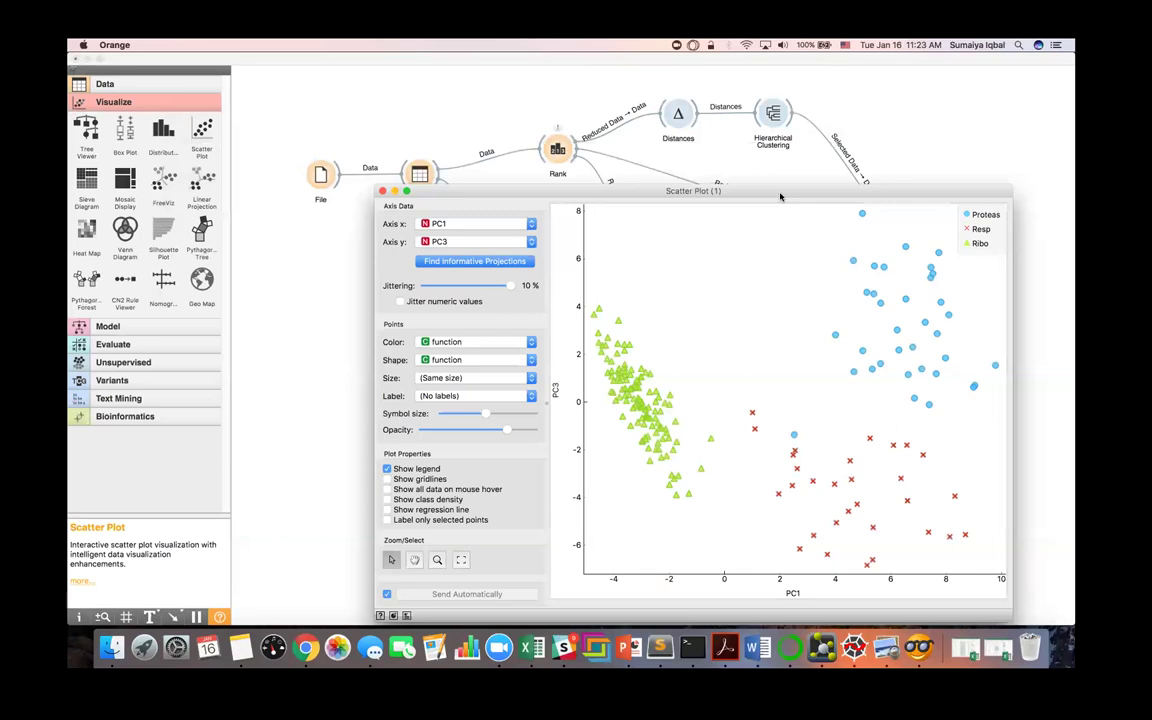
{"action": "left_click_drag", "start_coordinate": [700, 190], "coordinate": [690, 121]}
{"action": "left_click", "coordinate": [468, 290]}
{"action": "key", "text": "Up"}
{"action": "key", "text": "Return"}
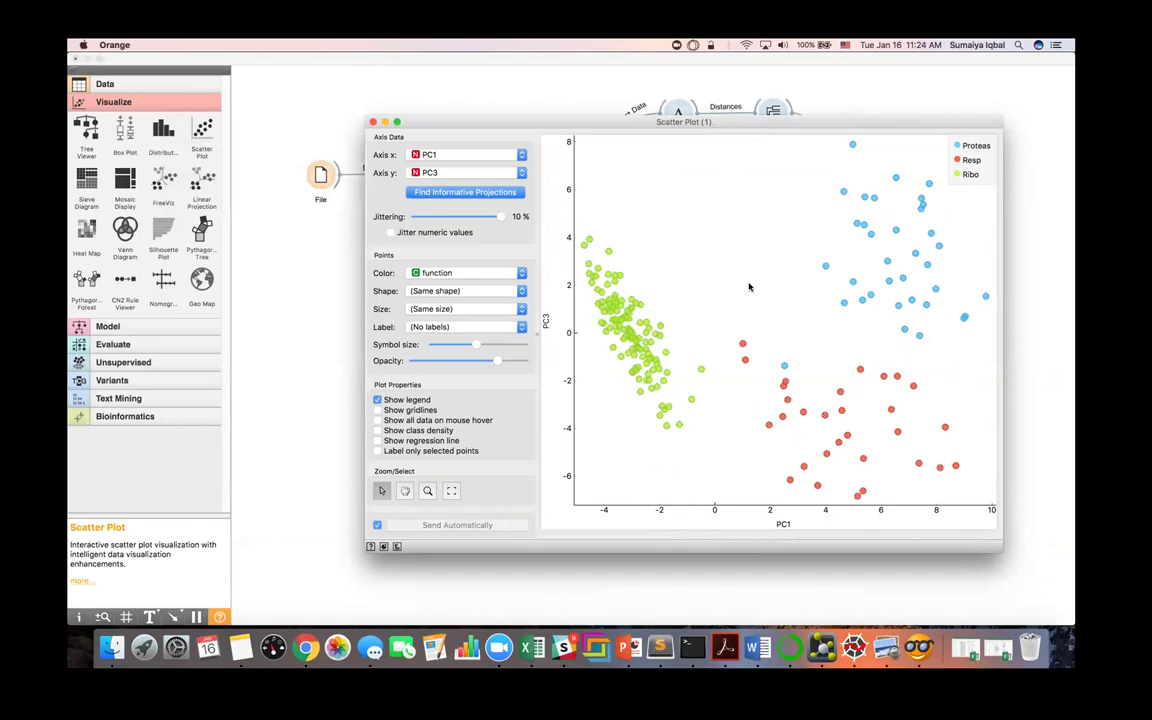
Step: Score the informative projections of the PCA scatter plot and choose the PC1, PC3 pair
{"action": "left_click", "coordinate": [487, 193]}
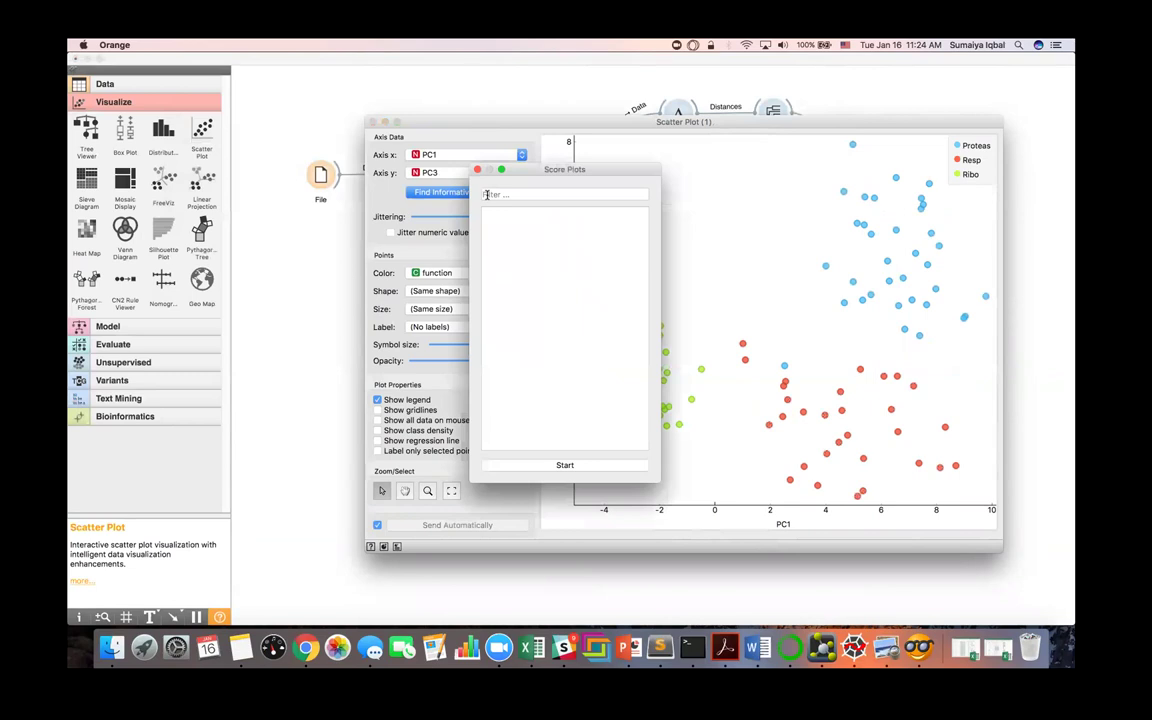
{"action": "left_click", "coordinate": [565, 465]}
{"action": "left_click_drag", "start_coordinate": [600, 169], "coordinate": [283, 172]}
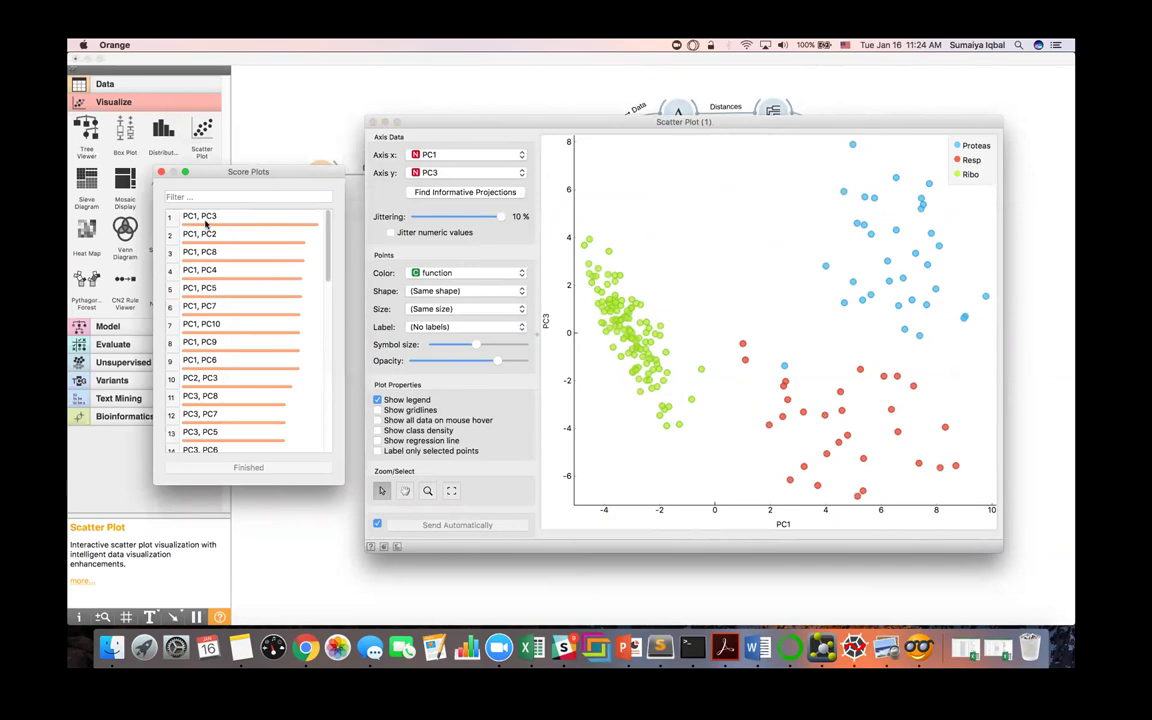
{"action": "left_click", "coordinate": [206, 220]}
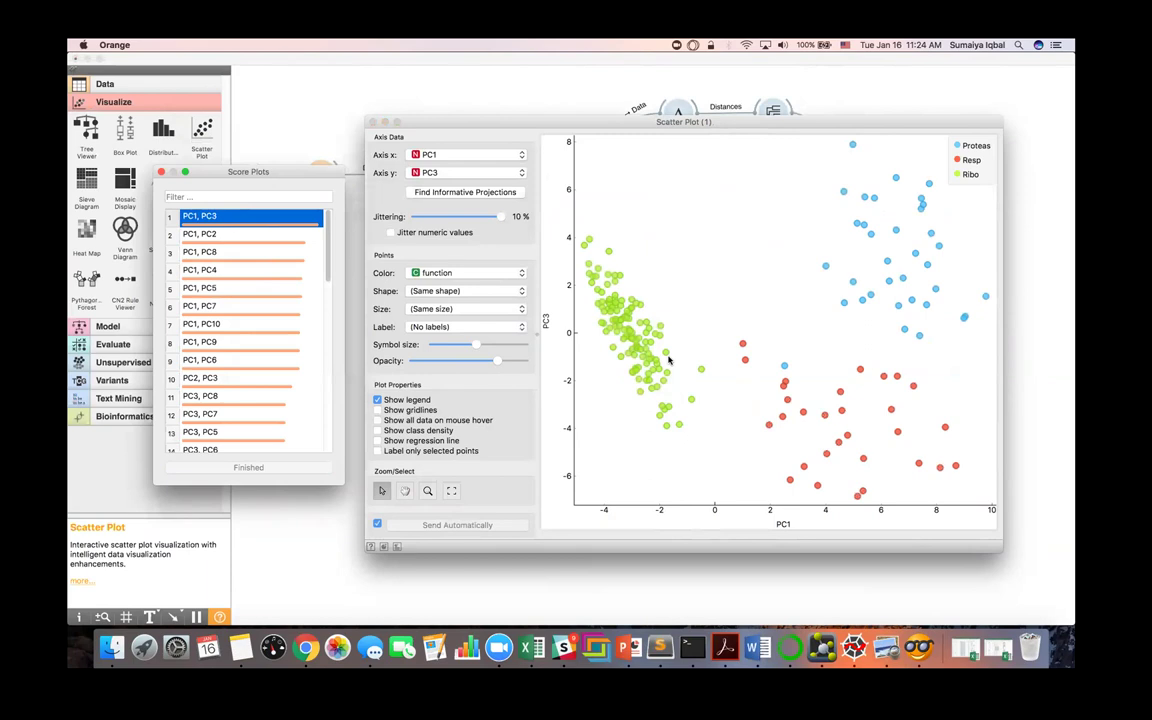
Step: View the PC4, PC6 projection for comparison, return to the PC1, PC3 pair and go back to the workflow
{"action": "scroll", "coordinate": [244, 445], "scroll_direction": "down", "scroll_amount": 5}
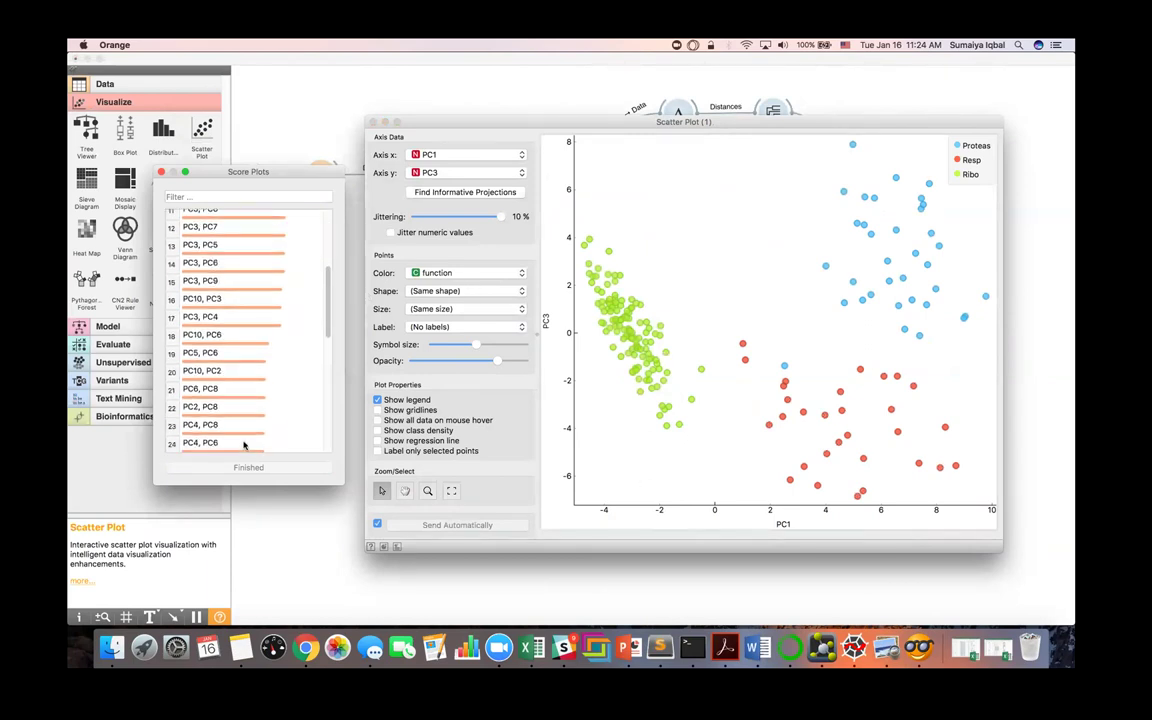
{"action": "scroll", "coordinate": [244, 440], "scroll_direction": "down", "scroll_amount": 3}
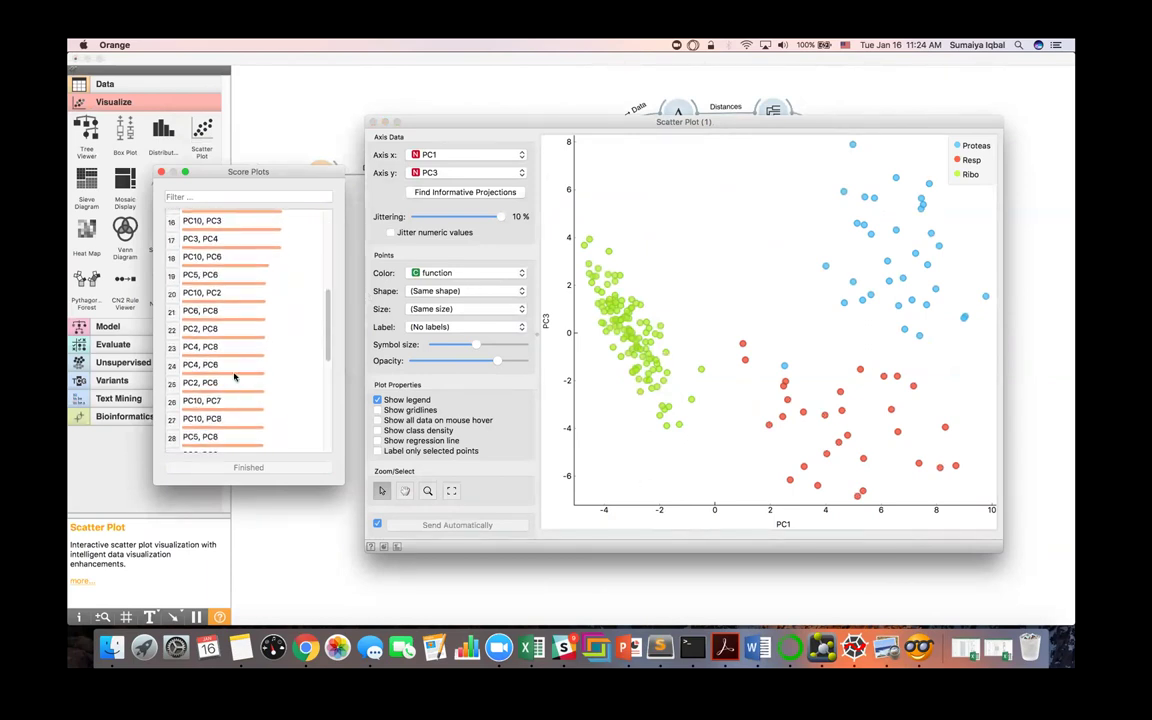
{"action": "left_click", "coordinate": [234, 373]}
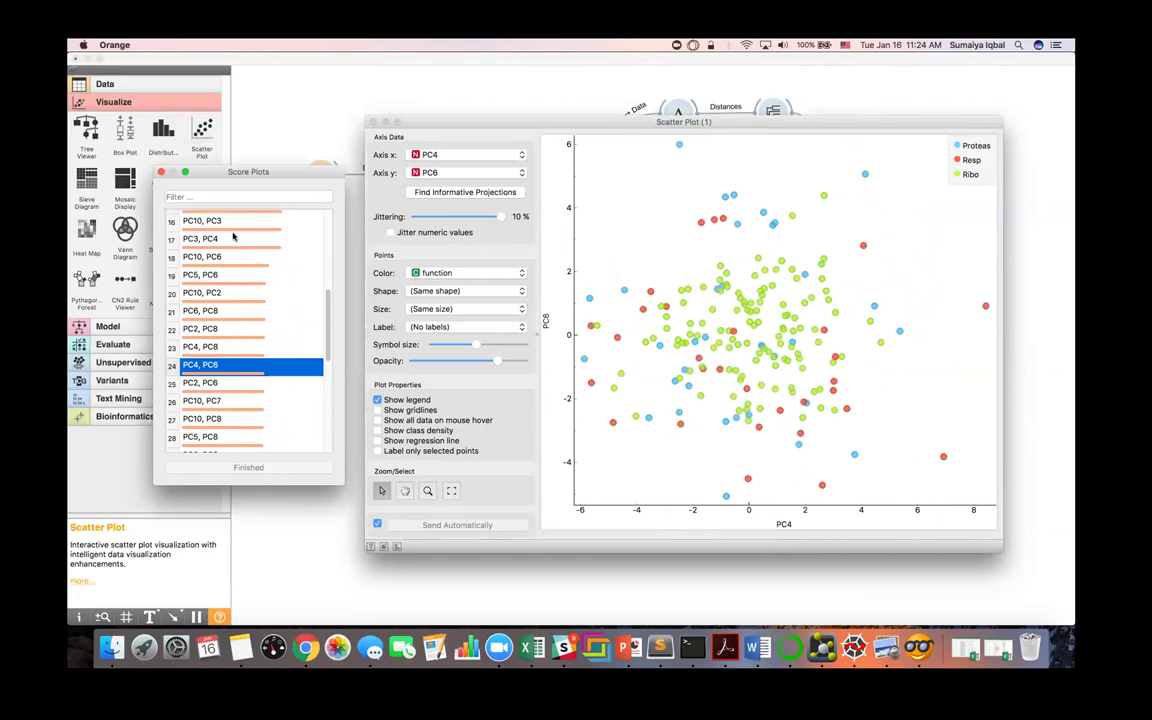
{"action": "scroll", "coordinate": [233, 236], "scroll_direction": "up", "scroll_amount": 5}
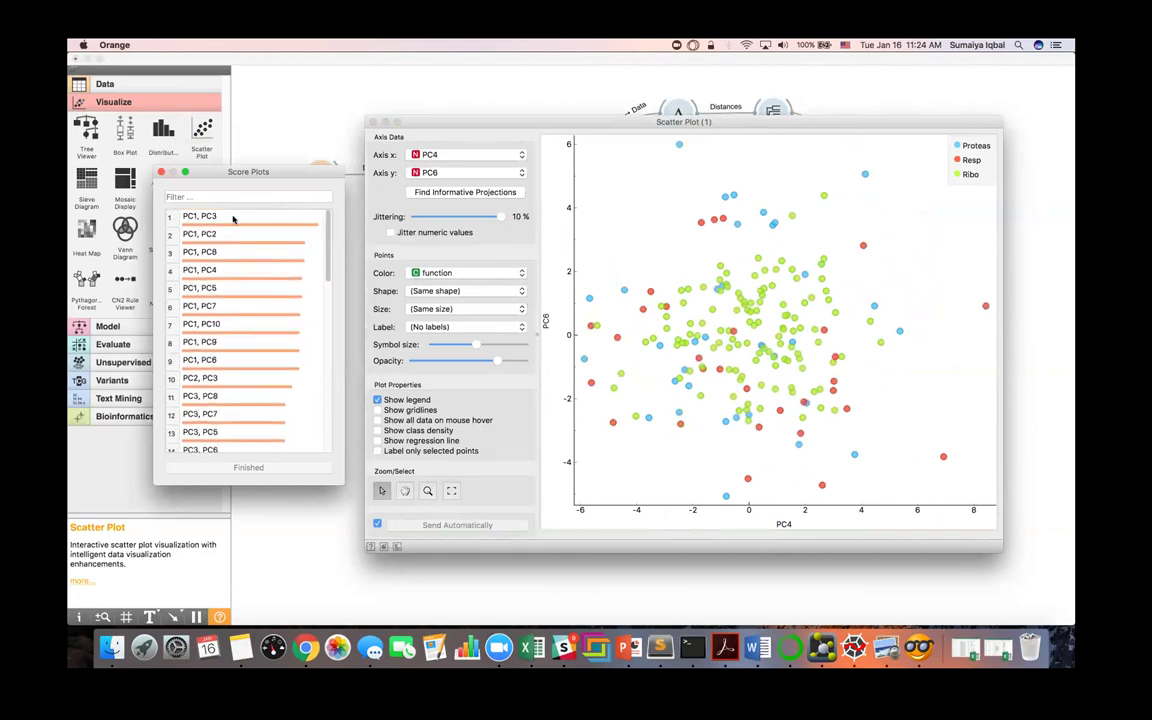
{"action": "left_click", "coordinate": [233, 217]}
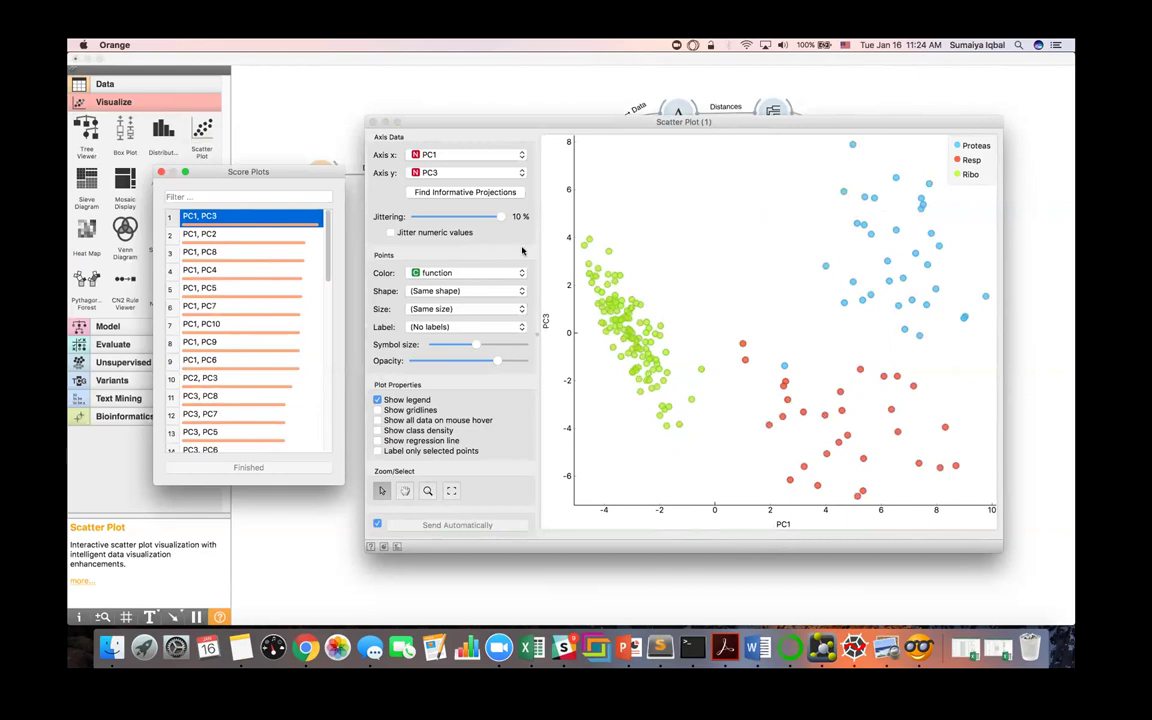
{"action": "left_click", "coordinate": [600, 578]}
Step: Reopen the PCA components table and examine the PC1 loadings across the alpha features
{"action": "double_click", "coordinate": [722, 320]}
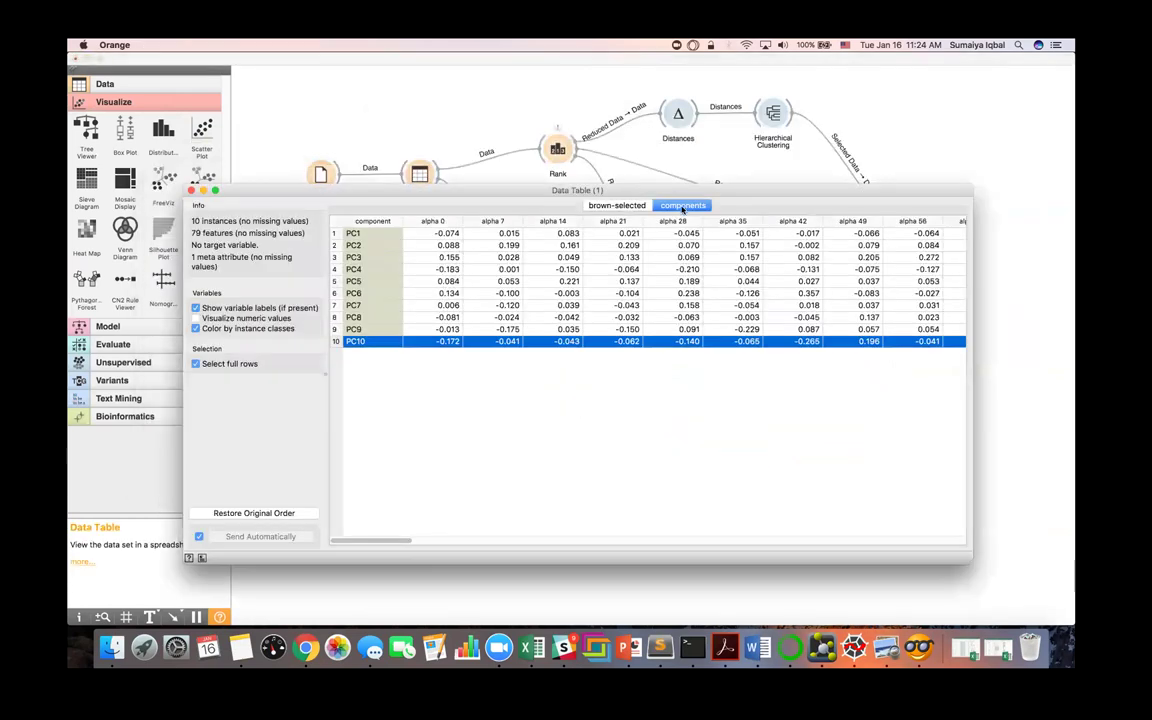
{"action": "left_click", "coordinate": [335, 233]}
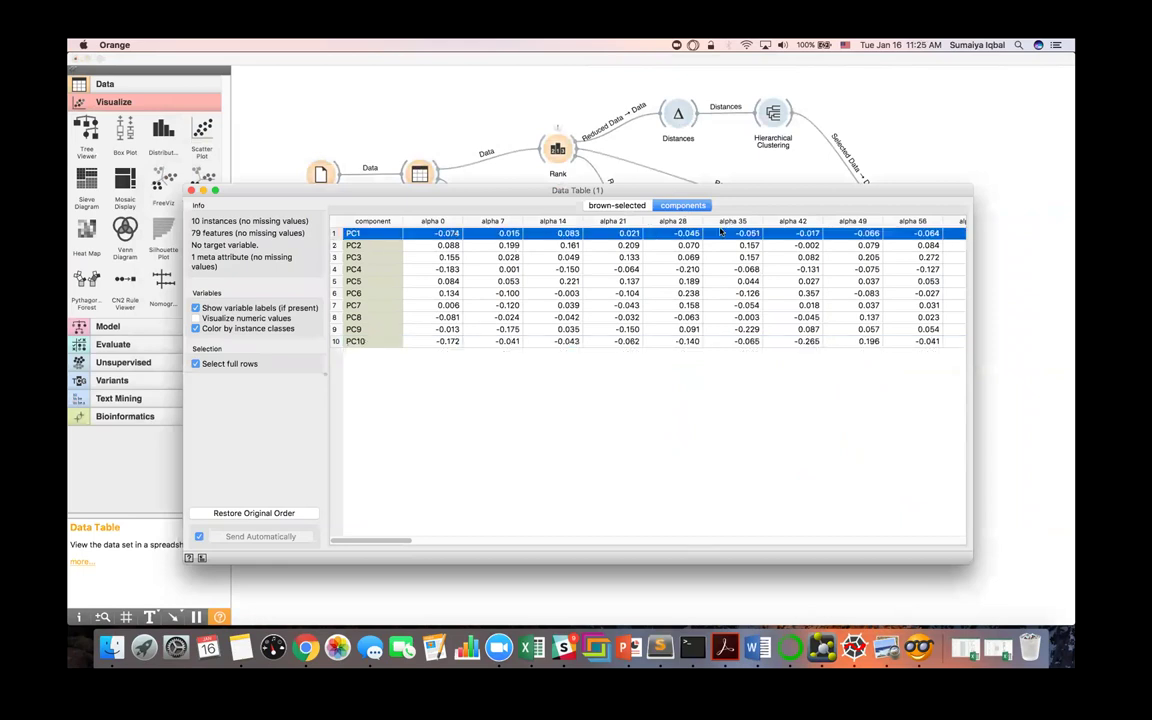
{"action": "scroll", "coordinate": [727, 232], "scroll_direction": "right", "scroll_amount": 1}
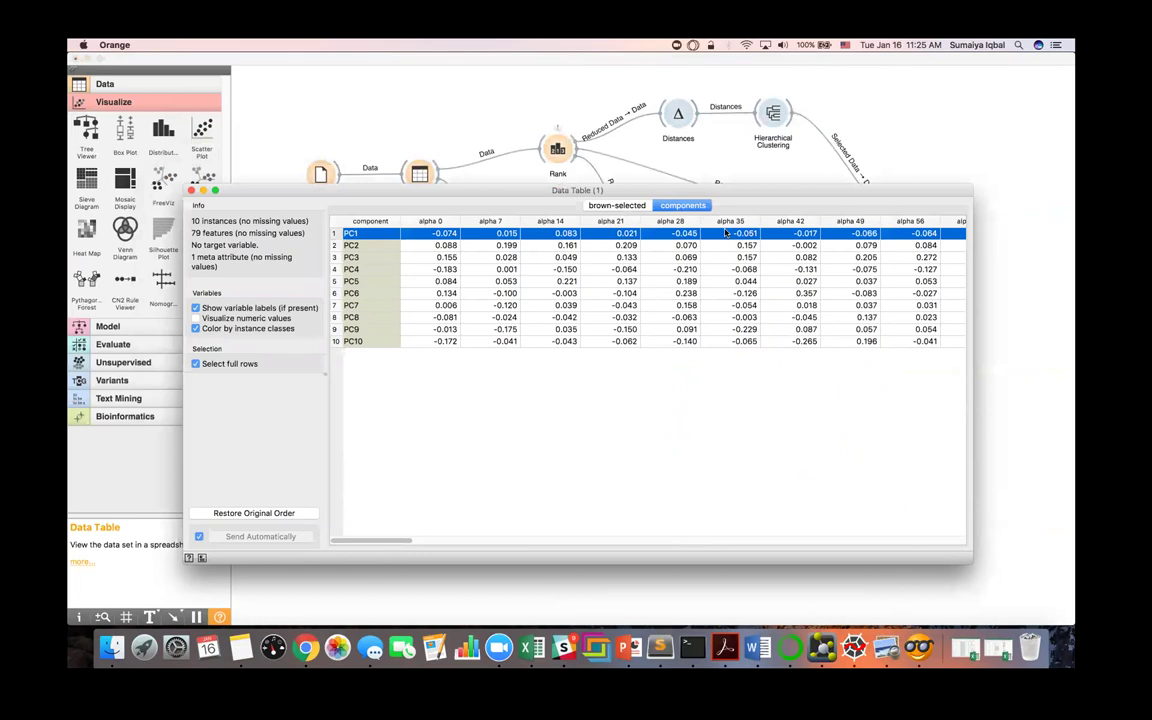
{"action": "scroll", "coordinate": [727, 233], "scroll_direction": "right", "scroll_amount": 3}
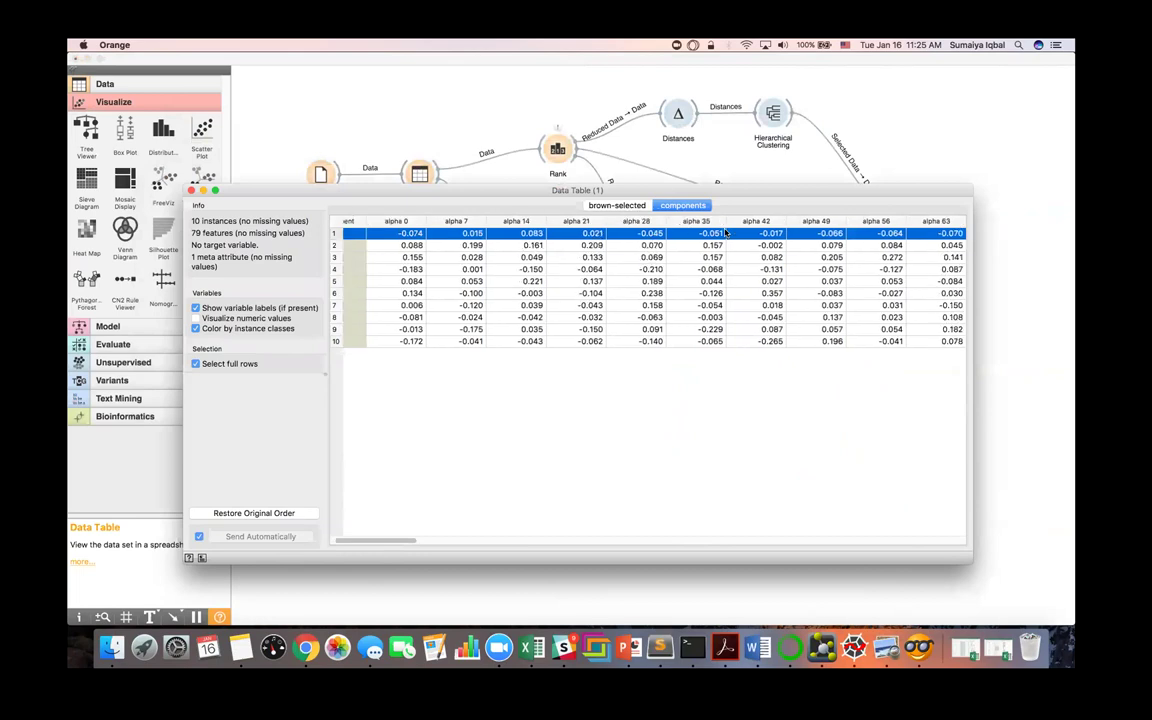
{"action": "scroll", "coordinate": [727, 232], "scroll_direction": "right", "scroll_amount": 5}
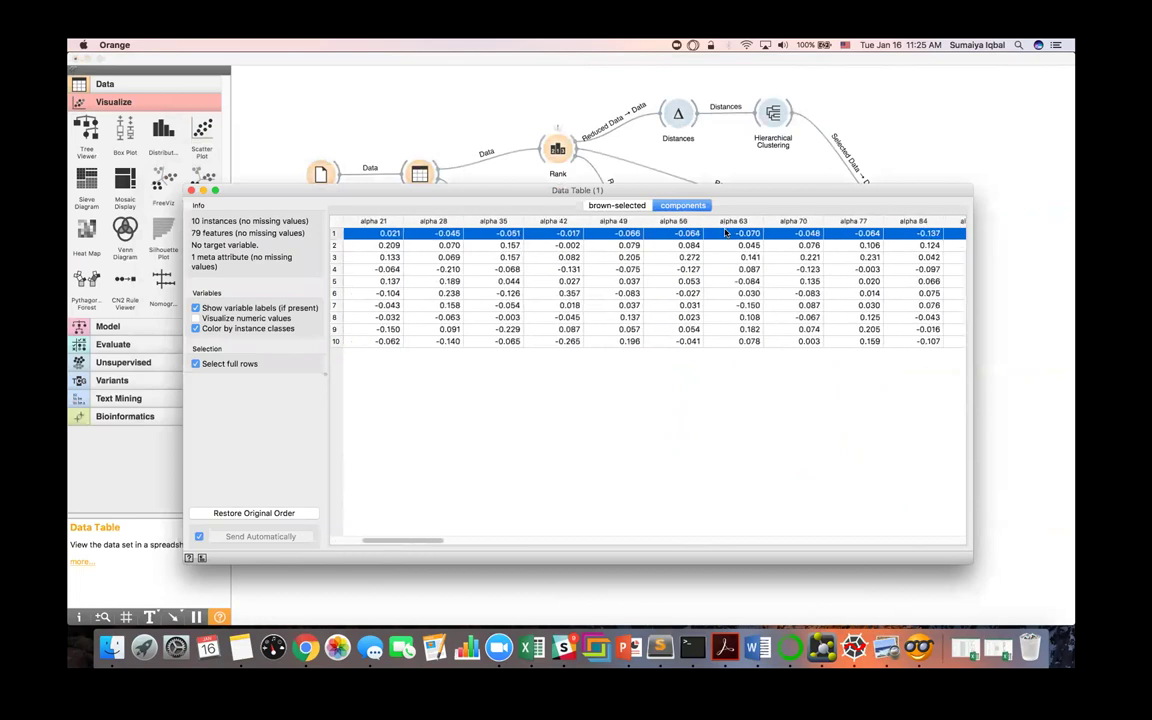
{"action": "scroll", "coordinate": [727, 233], "scroll_direction": "right", "scroll_amount": 2}
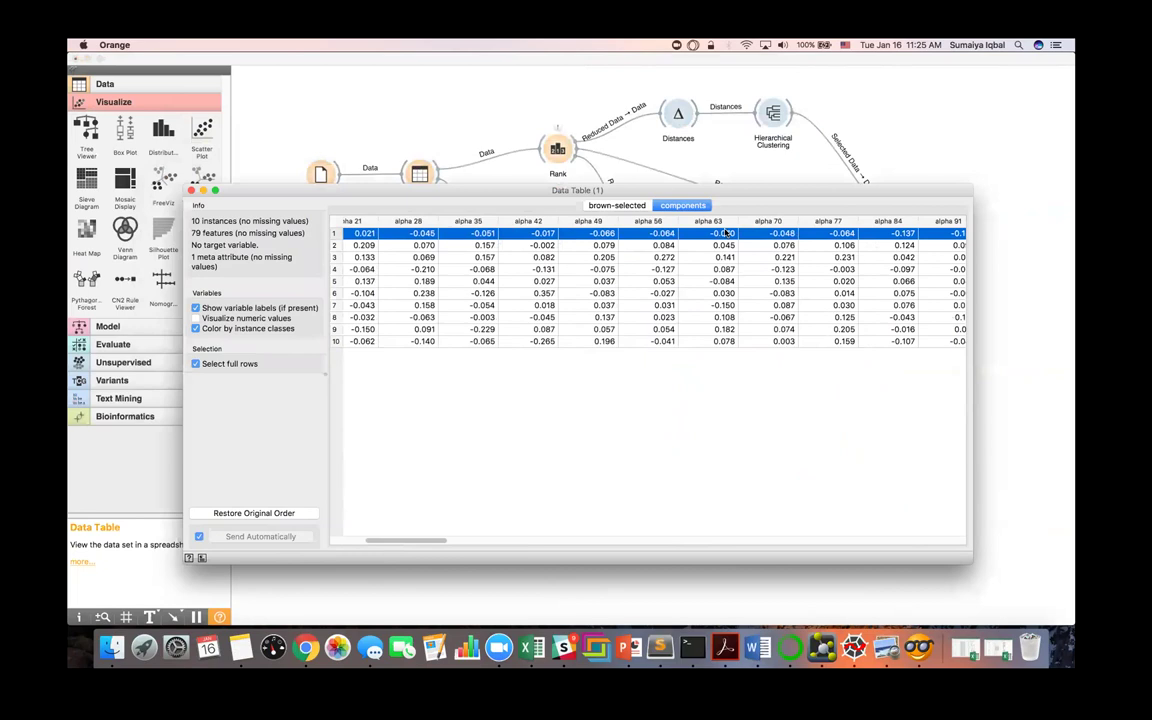
{"action": "scroll", "coordinate": [727, 233], "scroll_direction": "right", "scroll_amount": 2}
Step: Review the ten best-ranked features in the Rank widget and return to the workflow
{"action": "double_click", "coordinate": [557, 150]}
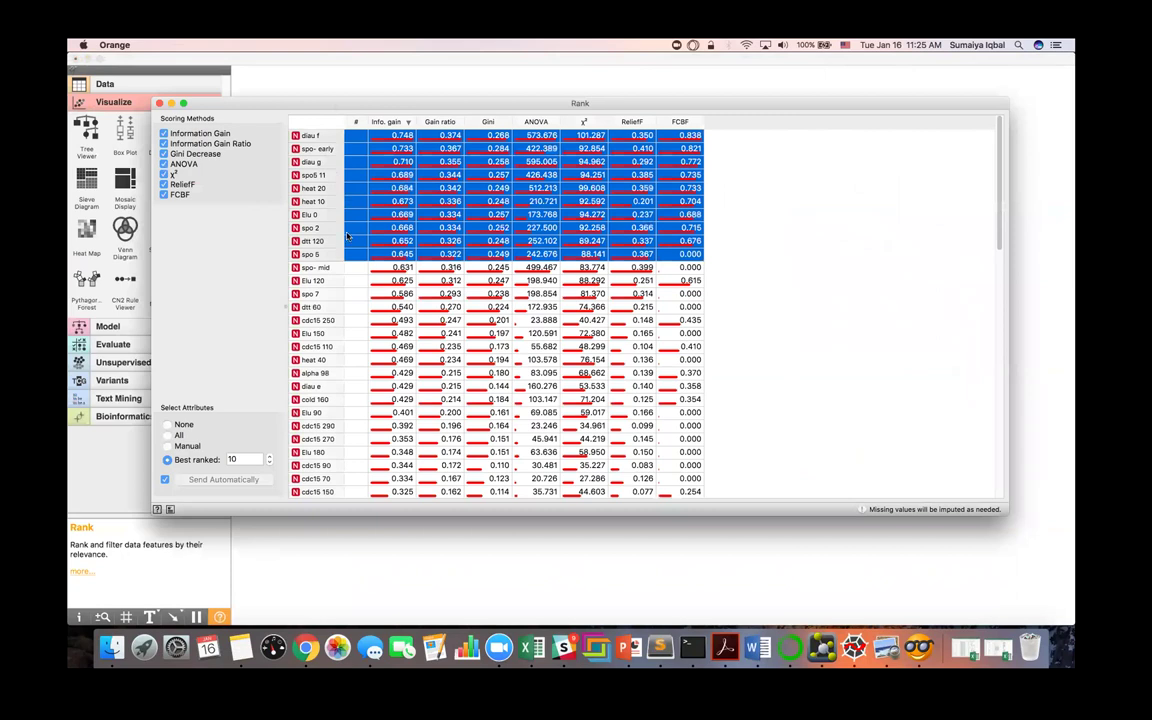
{"action": "left_click", "coordinate": [499, 553]}
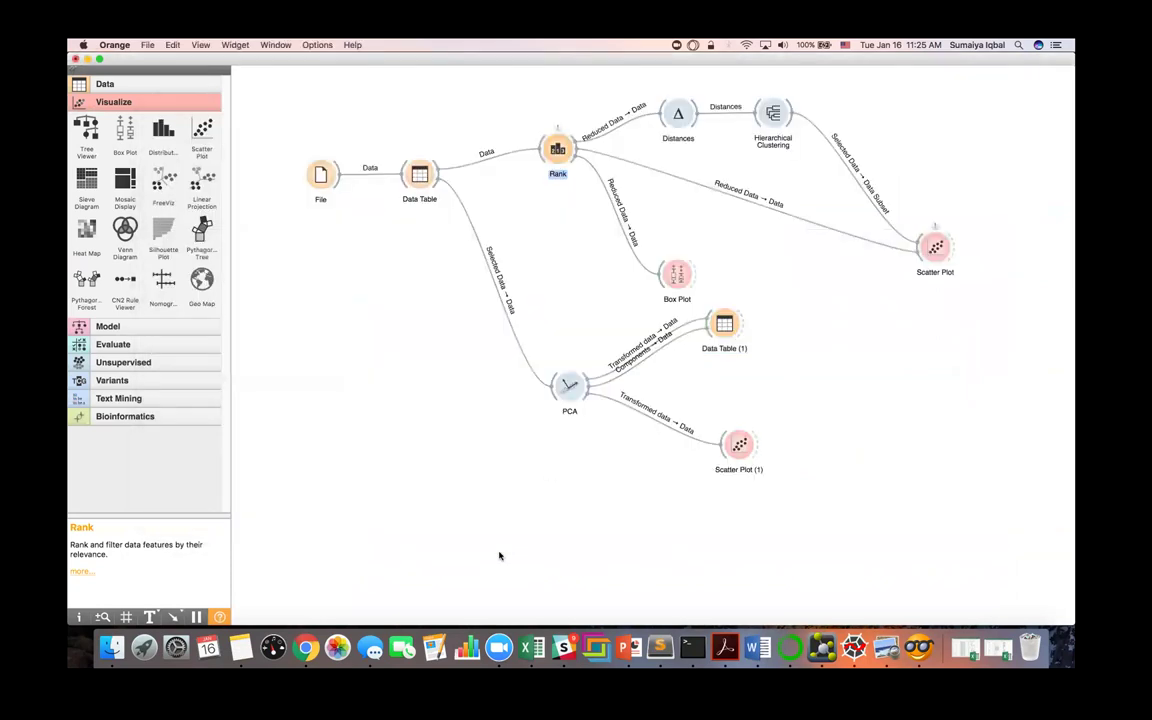
{"action": "double_click", "coordinate": [556, 160]}
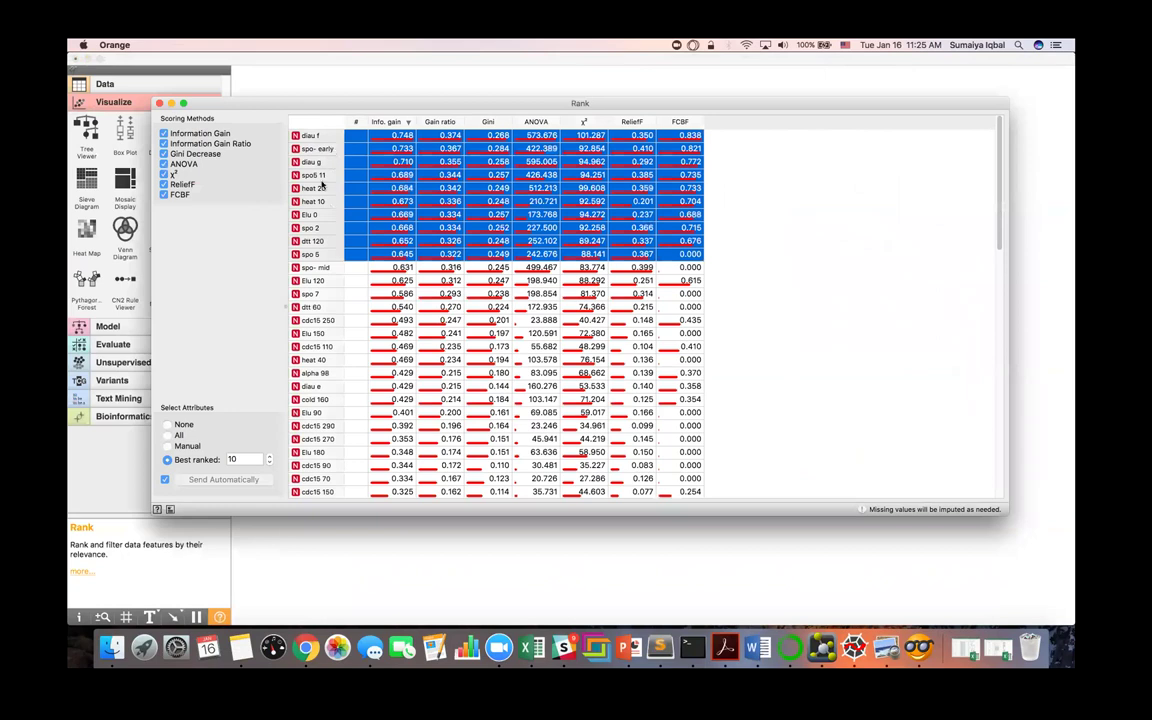
{"action": "left_click", "coordinate": [440, 521]}
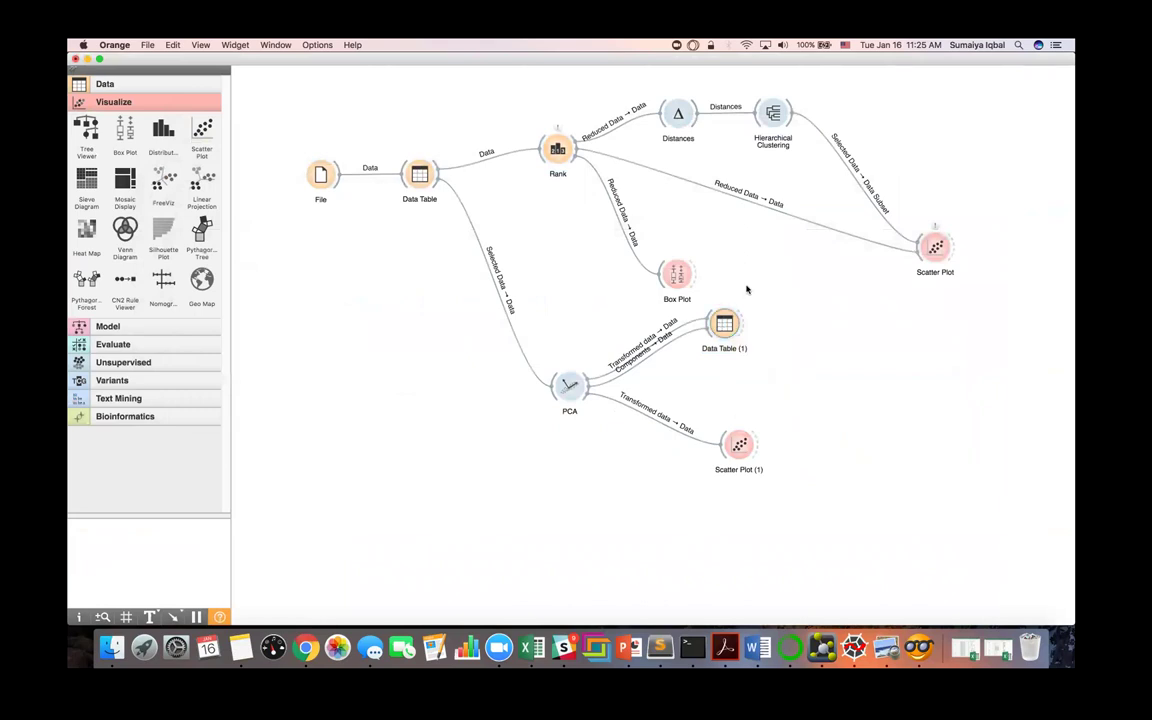
Step: Examine the PC1 loadings in the PCA components table across the Elu, cdc15, spo, heat and dtt features
{"action": "scroll", "coordinate": [747, 289], "scroll_direction": "right", "scroll_amount": 10}
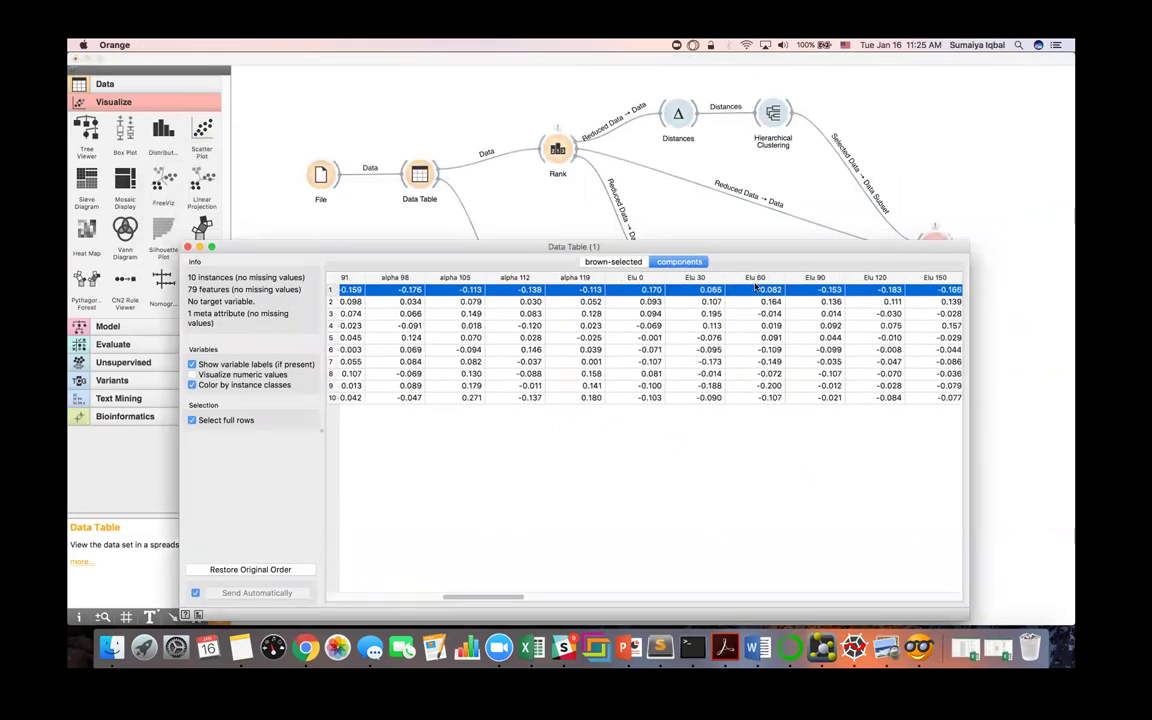
{"action": "scroll", "coordinate": [756, 287], "scroll_direction": "right", "scroll_amount": 10}
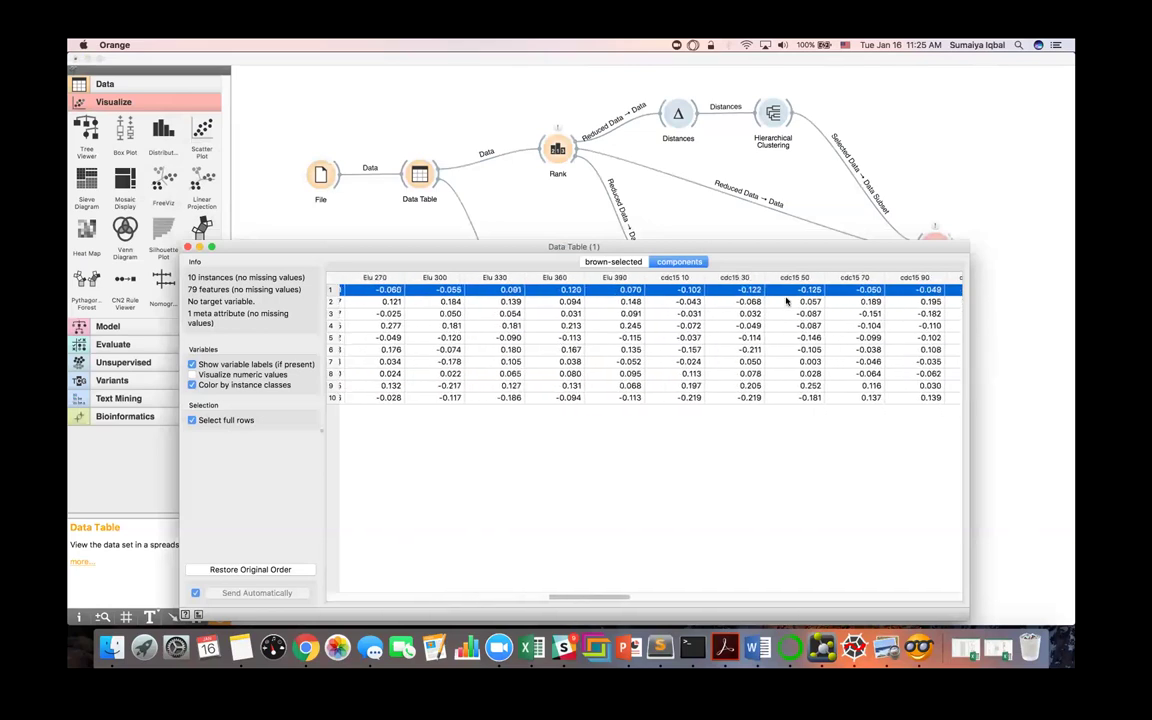
{"action": "scroll", "coordinate": [800, 297], "scroll_direction": "right", "scroll_amount": 3}
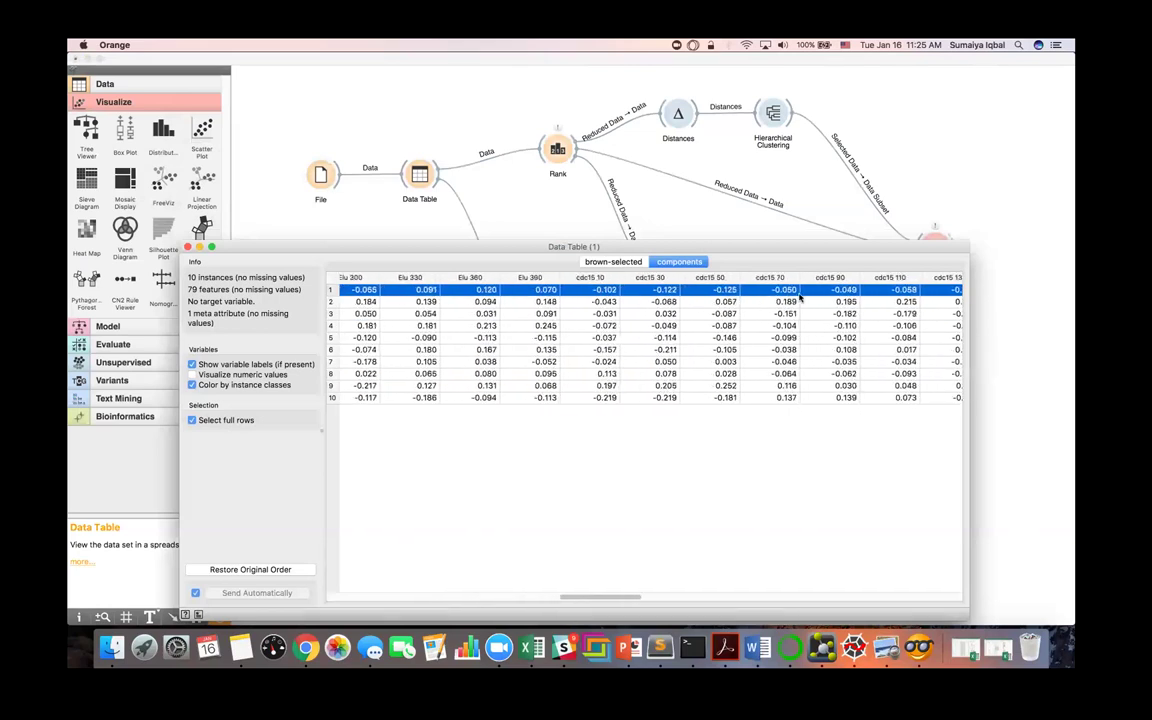
{"action": "scroll", "coordinate": [800, 297], "scroll_direction": "right", "scroll_amount": 8}
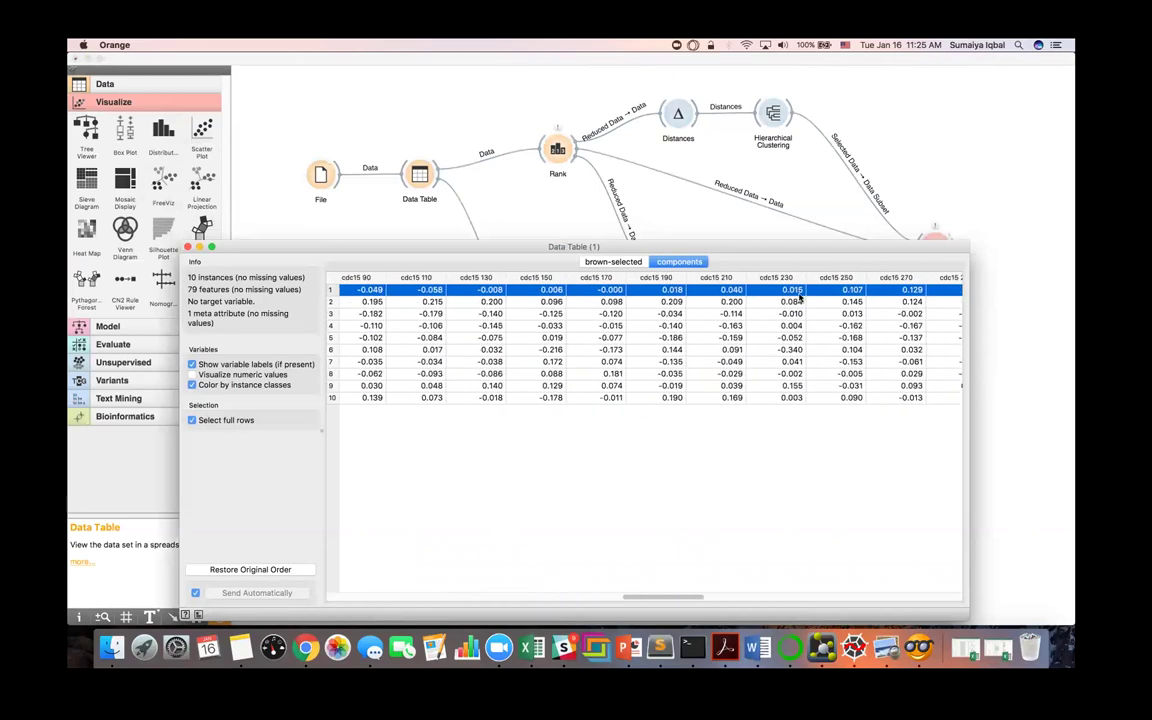
{"action": "scroll", "coordinate": [800, 297], "scroll_direction": "right", "scroll_amount": 4}
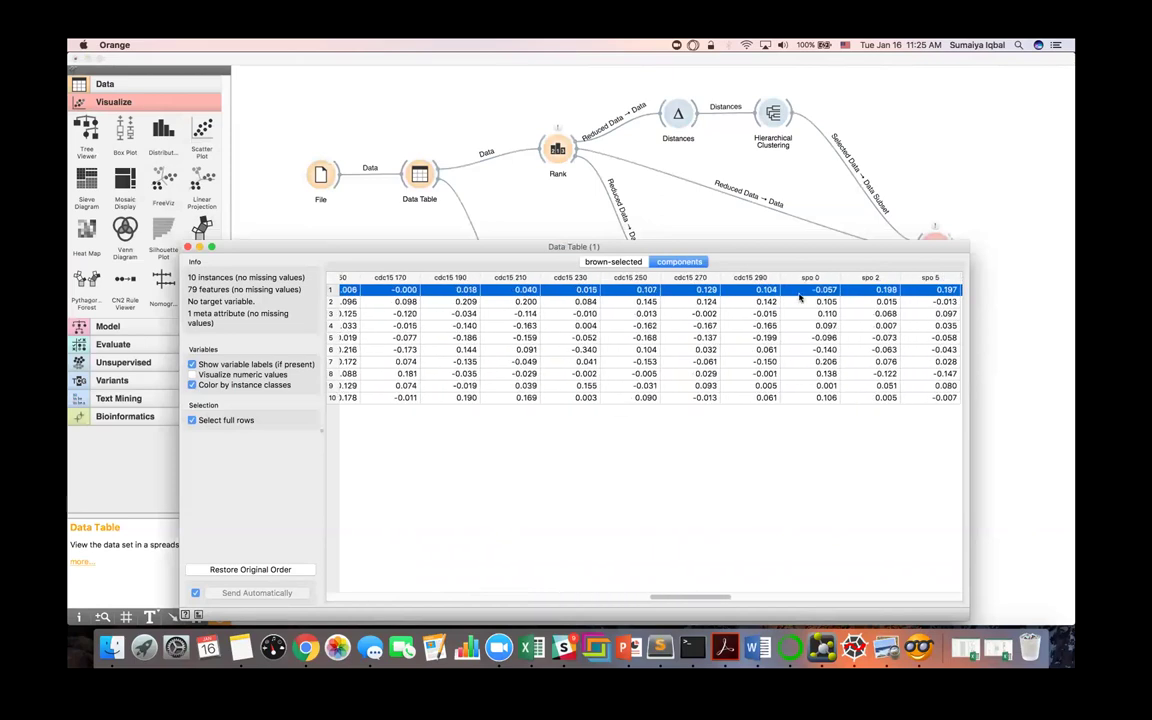
{"action": "scroll", "coordinate": [800, 297], "scroll_direction": "right", "scroll_amount": 10}
{"action": "scroll", "coordinate": [543, 297], "scroll_direction": "left", "scroll_amount": 2}
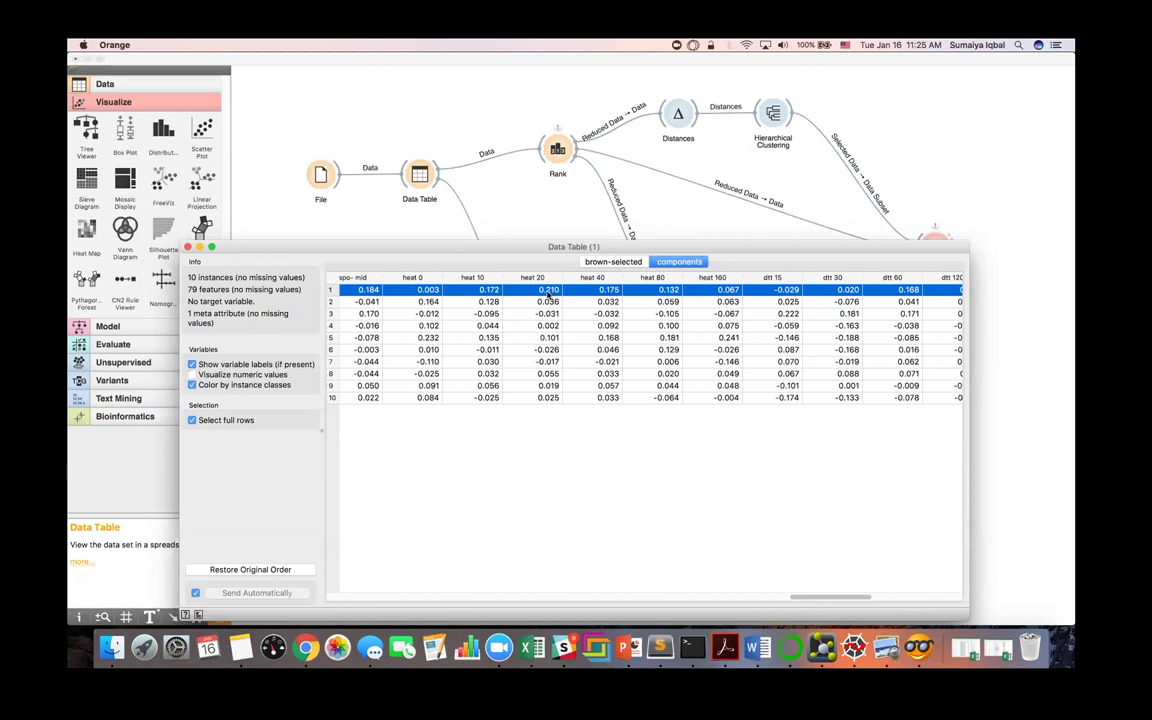
{"action": "left_click", "coordinate": [506, 199]}
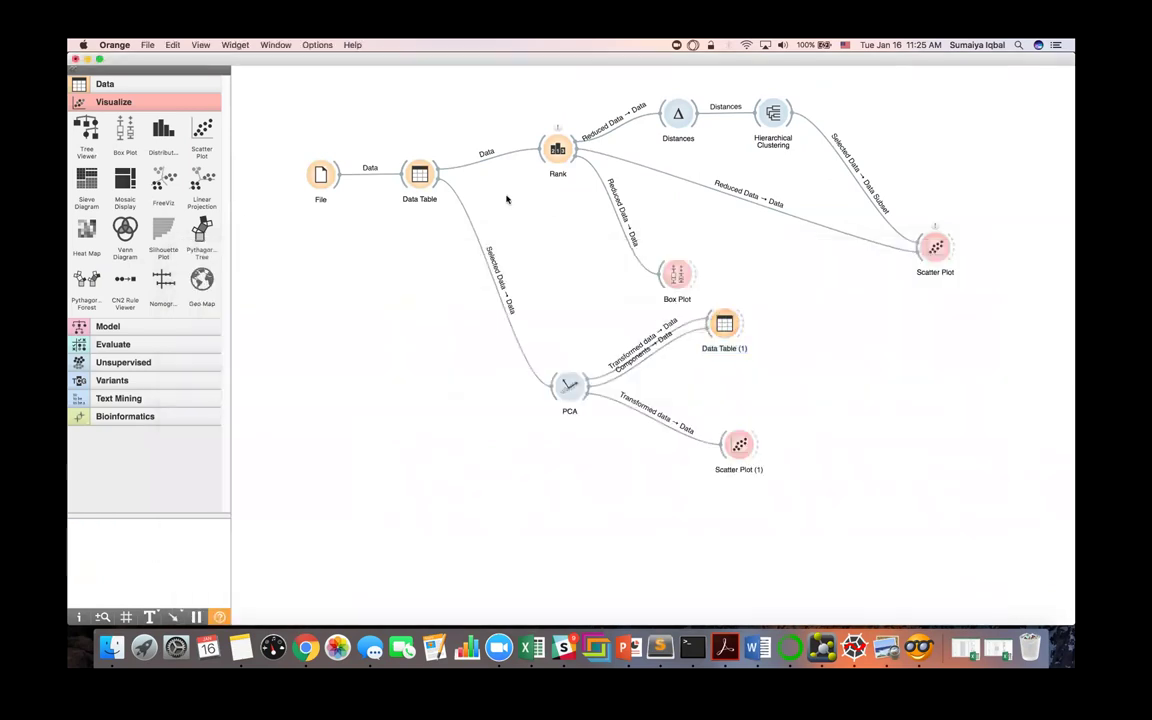
{"action": "left_click", "coordinate": [320, 177]}
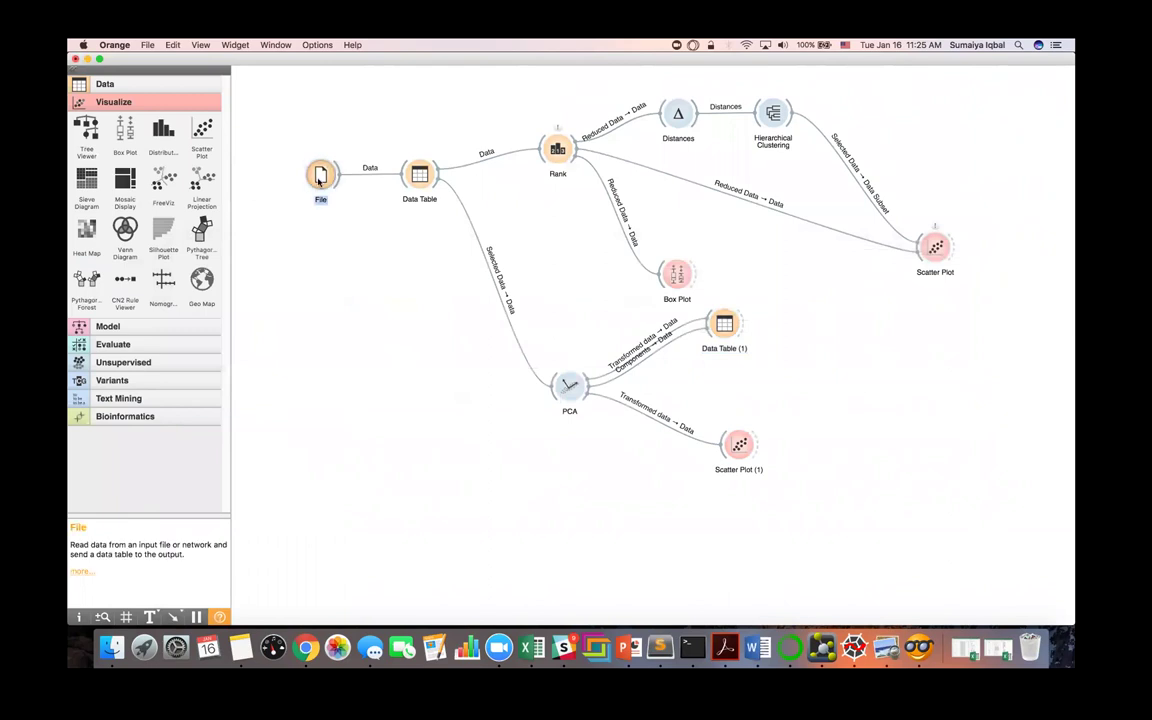
{"action": "double_click", "coordinate": [320, 177]}
{"action": "left_click", "coordinate": [331, 112]}
{"action": "left_click", "coordinate": [424, 177]}
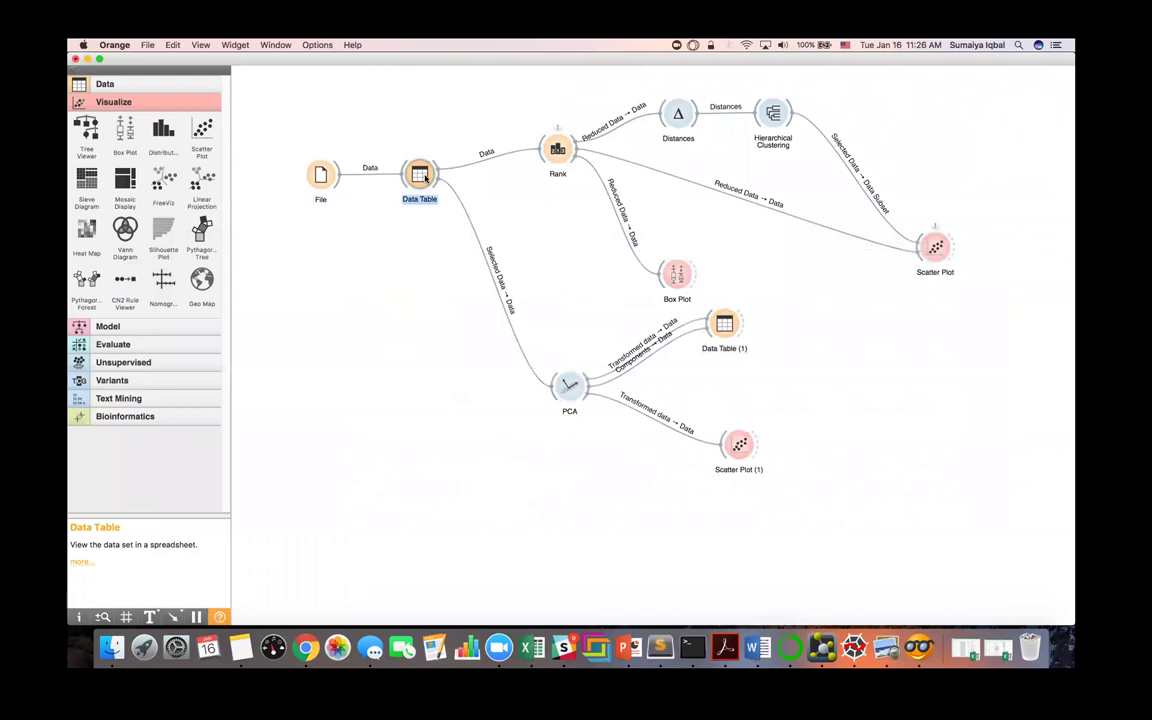
{"action": "double_click", "coordinate": [424, 177]}
{"action": "key", "text": "super+a"}
Step: Add an Impute widget below the Data Table widget and feed it the data from the File widget
{"action": "left_click", "coordinate": [173, 180]}
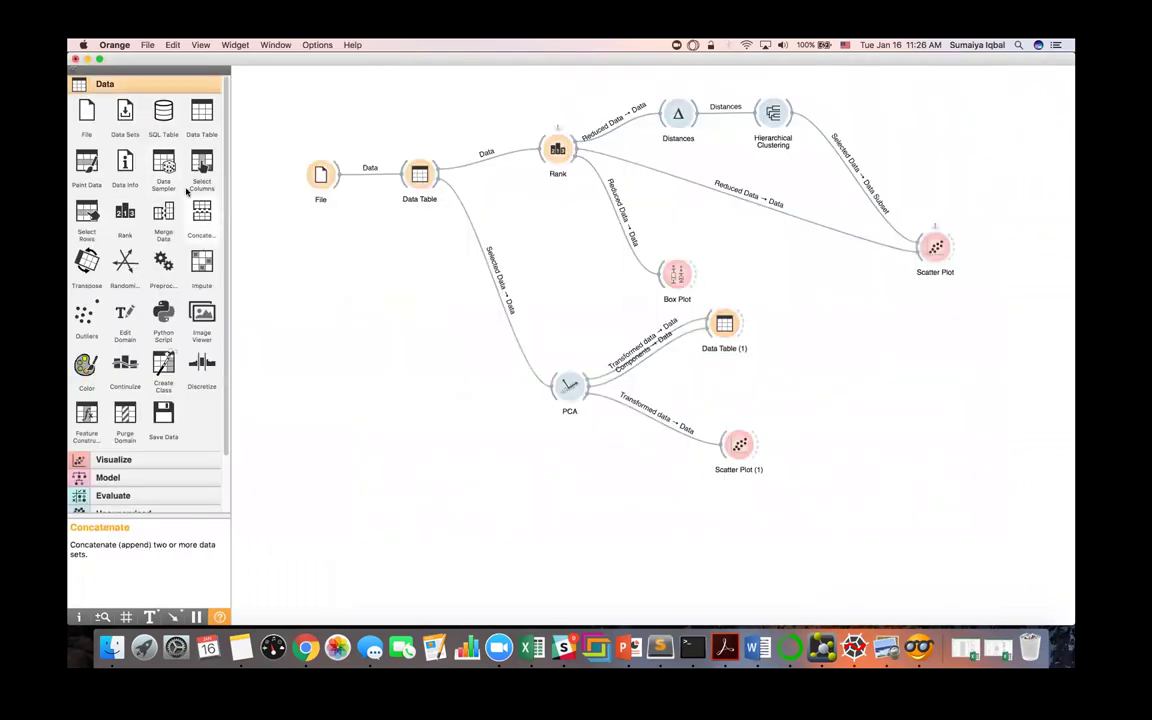
{"action": "left_click", "coordinate": [201, 262]}
{"action": "left_click_drag", "start_coordinate": [829, 447], "coordinate": [421, 302]}
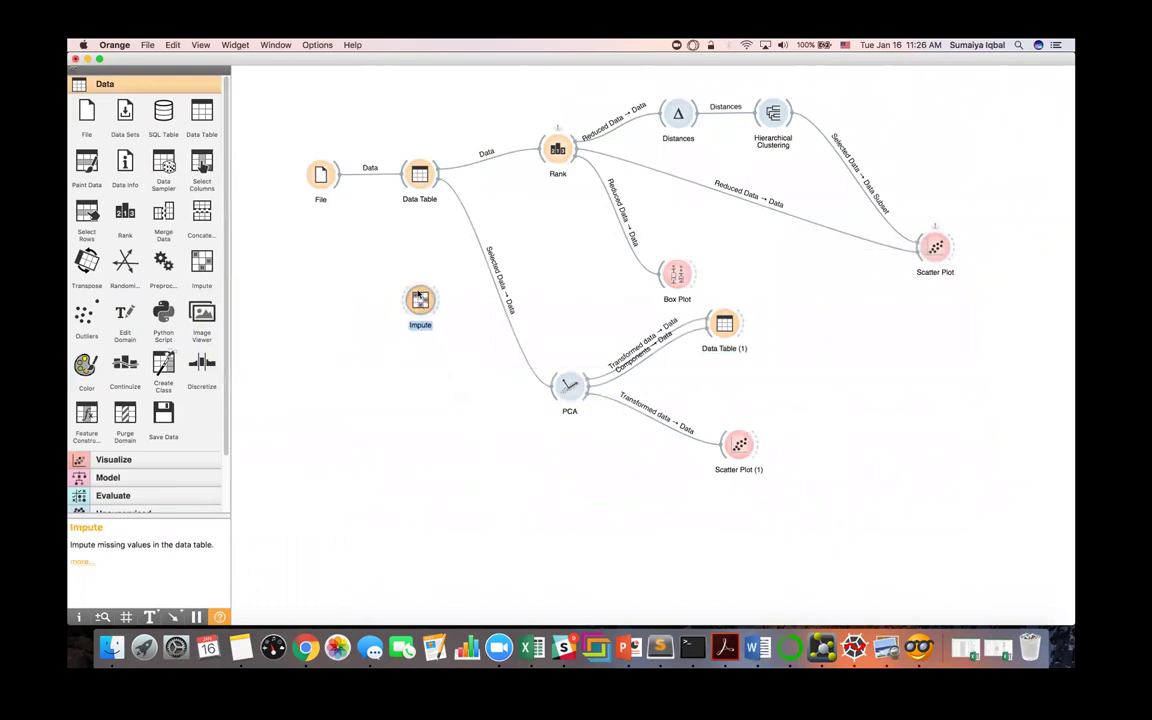
{"action": "left_click_drag", "start_coordinate": [334, 180], "coordinate": [419, 301]}
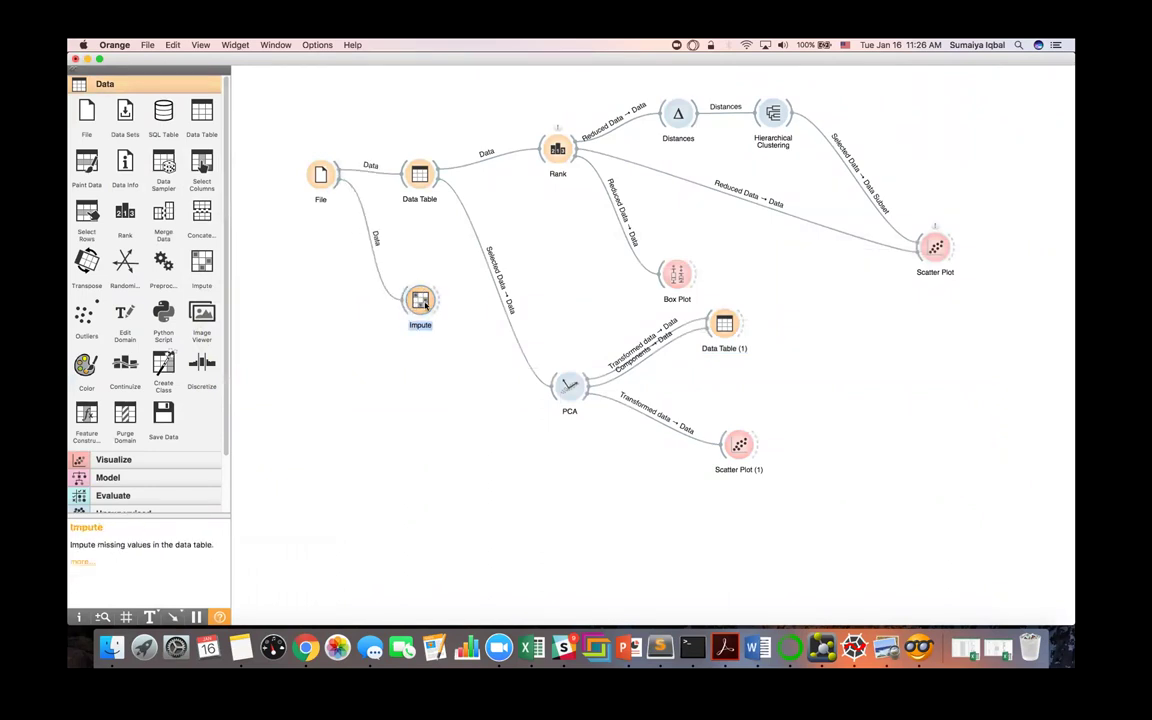
Step: Open the Impute settings and choose Average/Most frequent in the individual attribute settings
{"action": "double_click", "coordinate": [424, 306]}
{"action": "left_click_drag", "start_coordinate": [631, 188], "coordinate": [553, 144]}
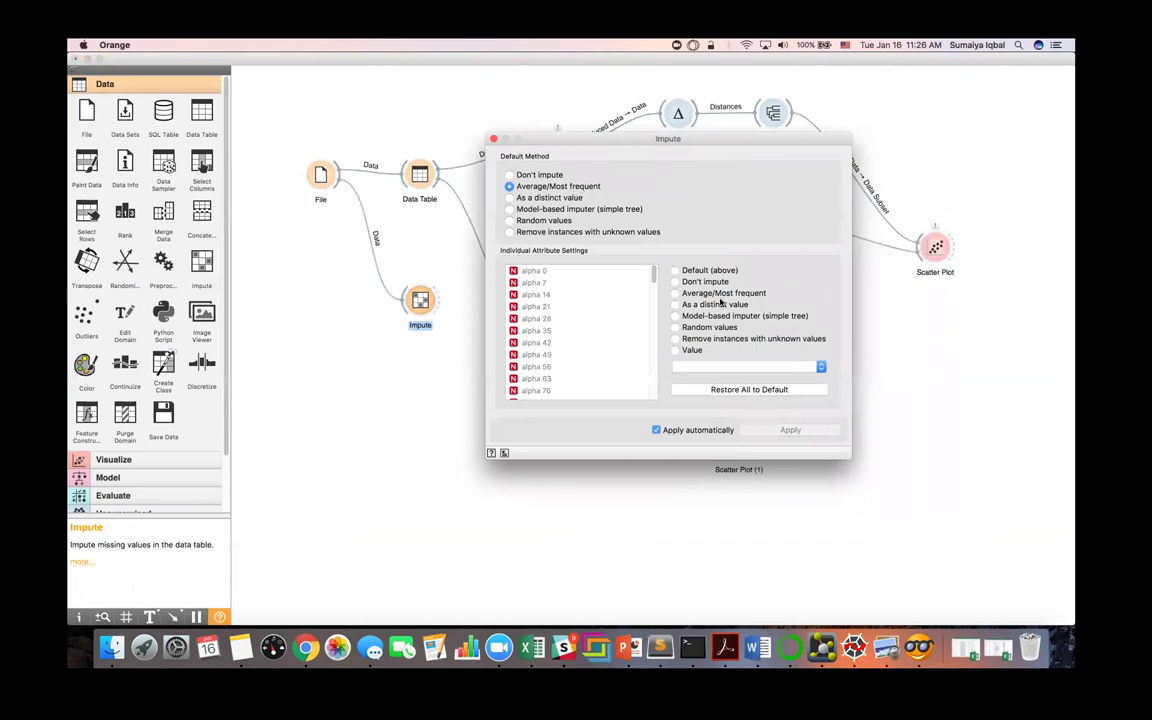
{"action": "left_click", "coordinate": [677, 294]}
{"action": "left_click", "coordinate": [465, 336]}
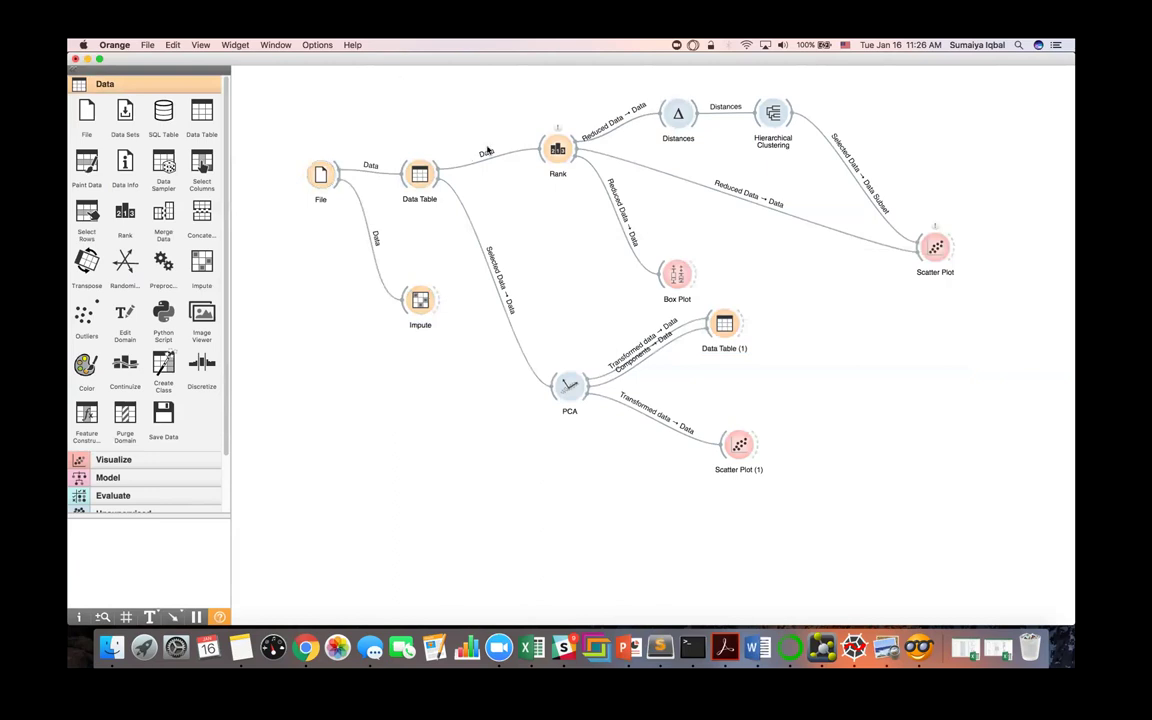
Step: Examine the list of available and installed Orange add-ons, then leave it without changing the selection
{"action": "left_click", "coordinate": [326, 46]}
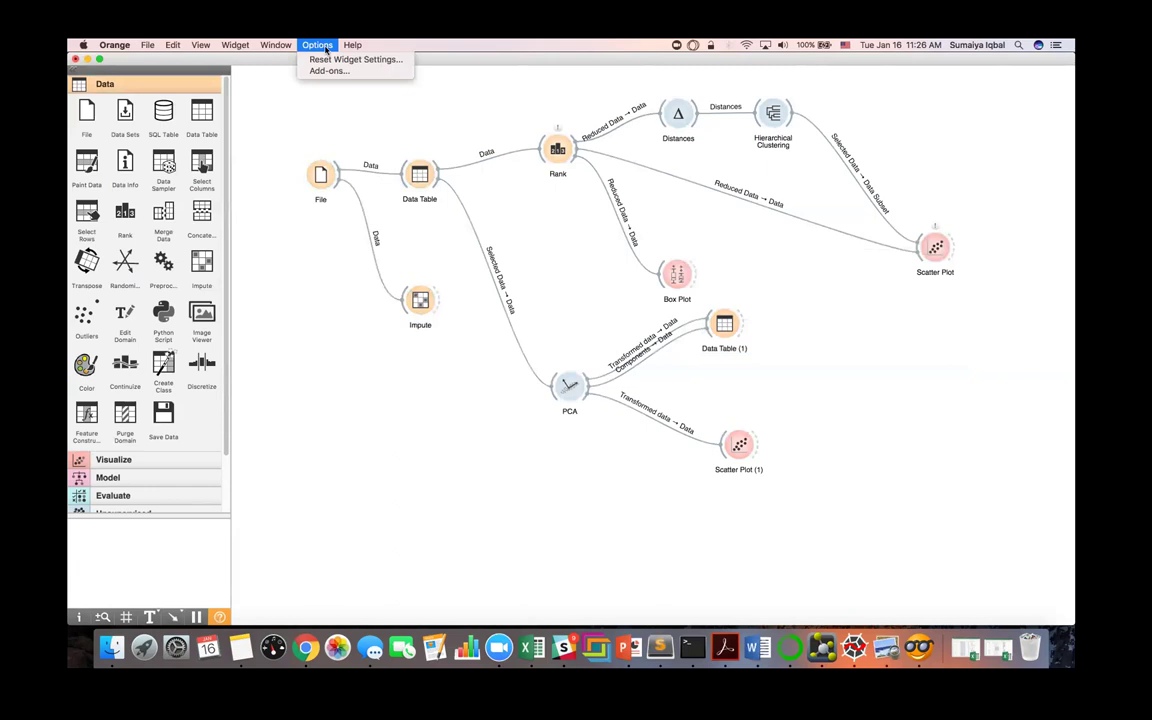
{"action": "left_click", "coordinate": [329, 71]}
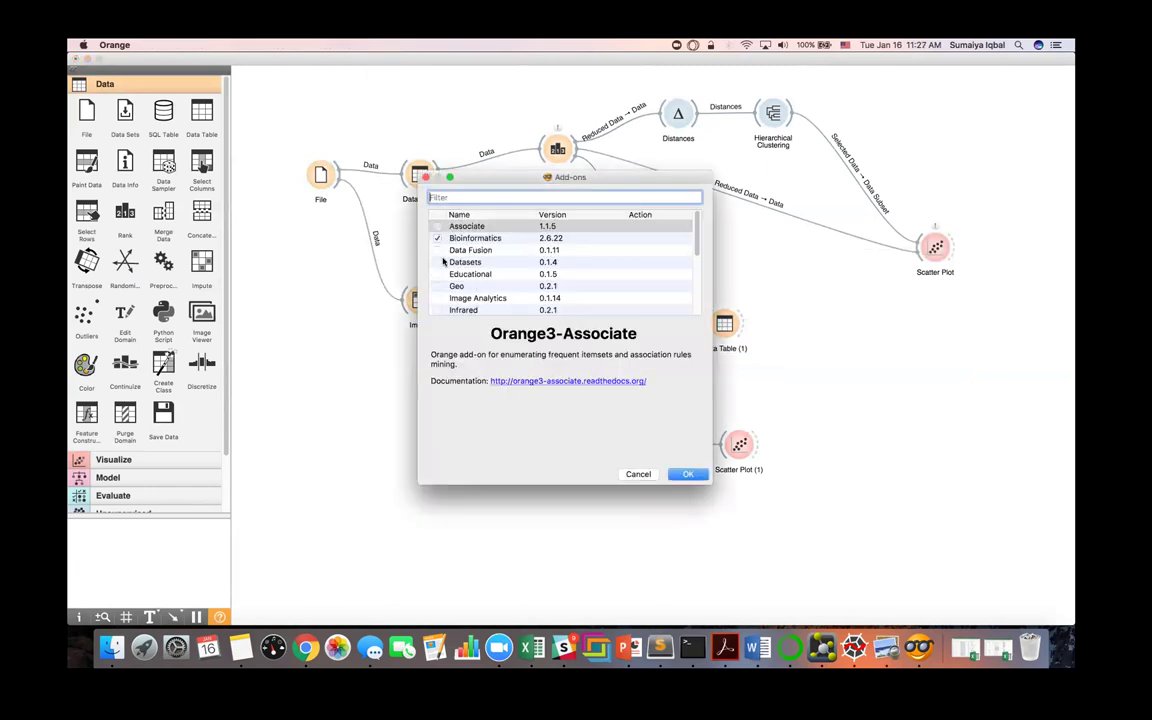
{"action": "scroll", "coordinate": [450, 295], "scroll_direction": "down", "scroll_amount": 3}
{"action": "scroll", "coordinate": [450, 295], "scroll_direction": "down", "scroll_amount": 4}
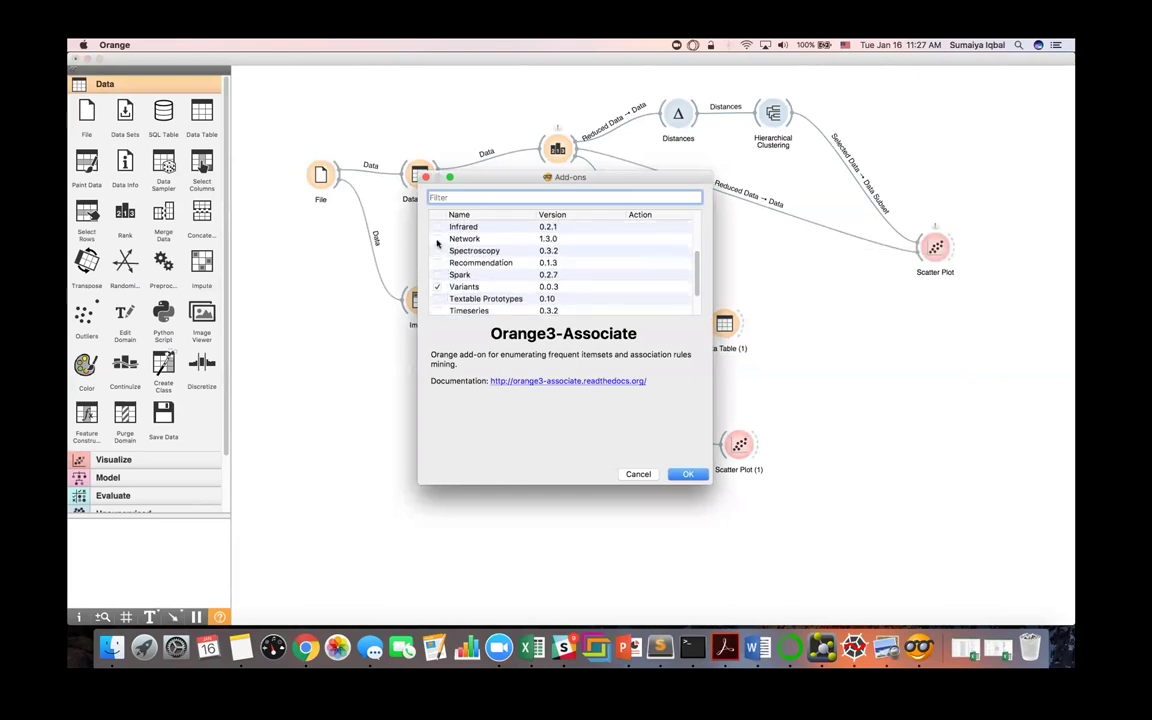
{"action": "scroll", "coordinate": [440, 270], "scroll_direction": "down", "scroll_amount": 3}
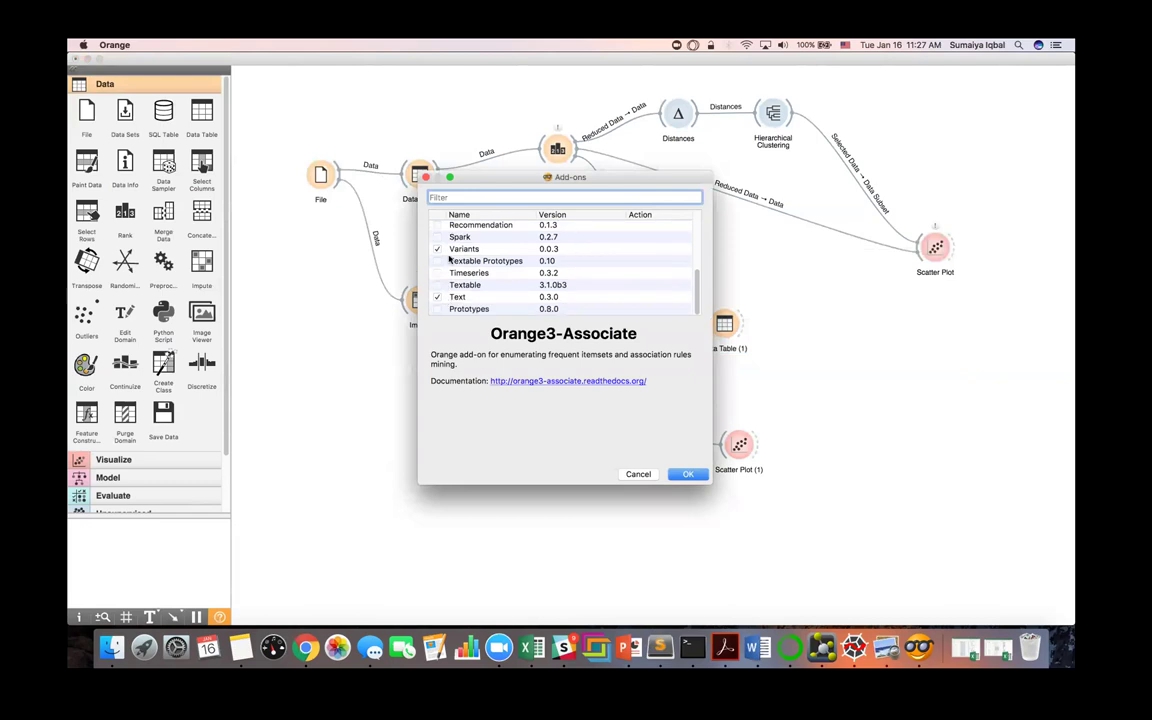
{"action": "scroll", "coordinate": [449, 259], "scroll_direction": "up", "scroll_amount": 5}
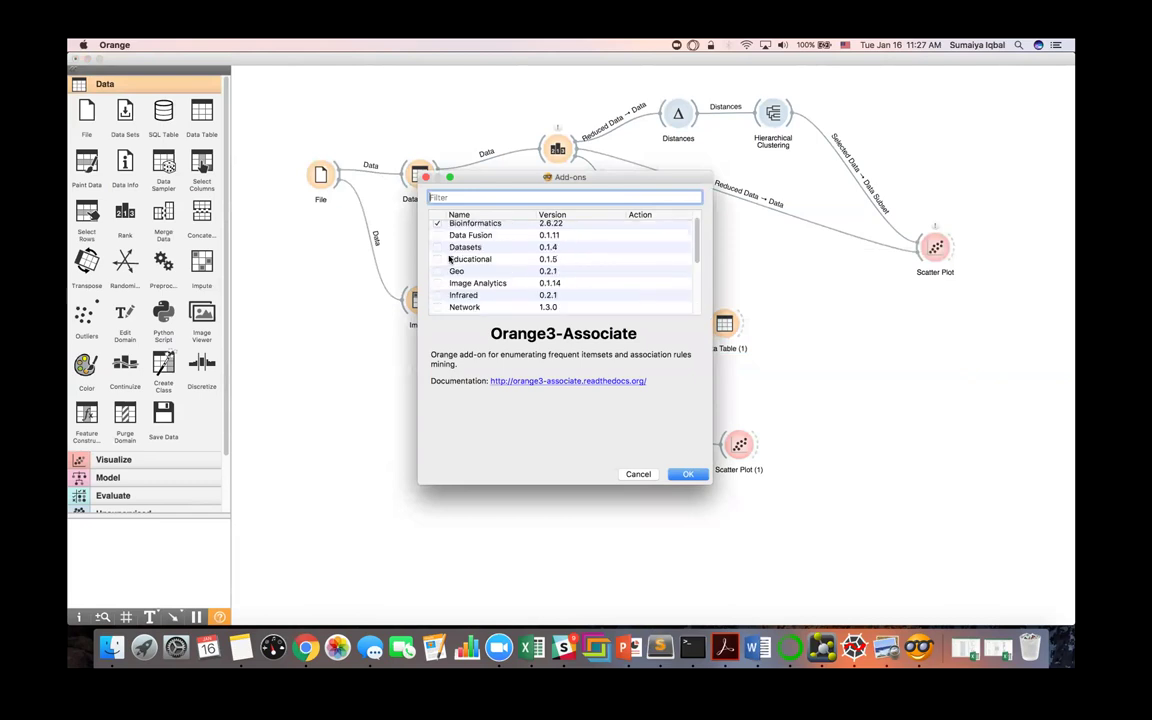
{"action": "scroll", "coordinate": [449, 259], "scroll_direction": "up", "scroll_amount": 1}
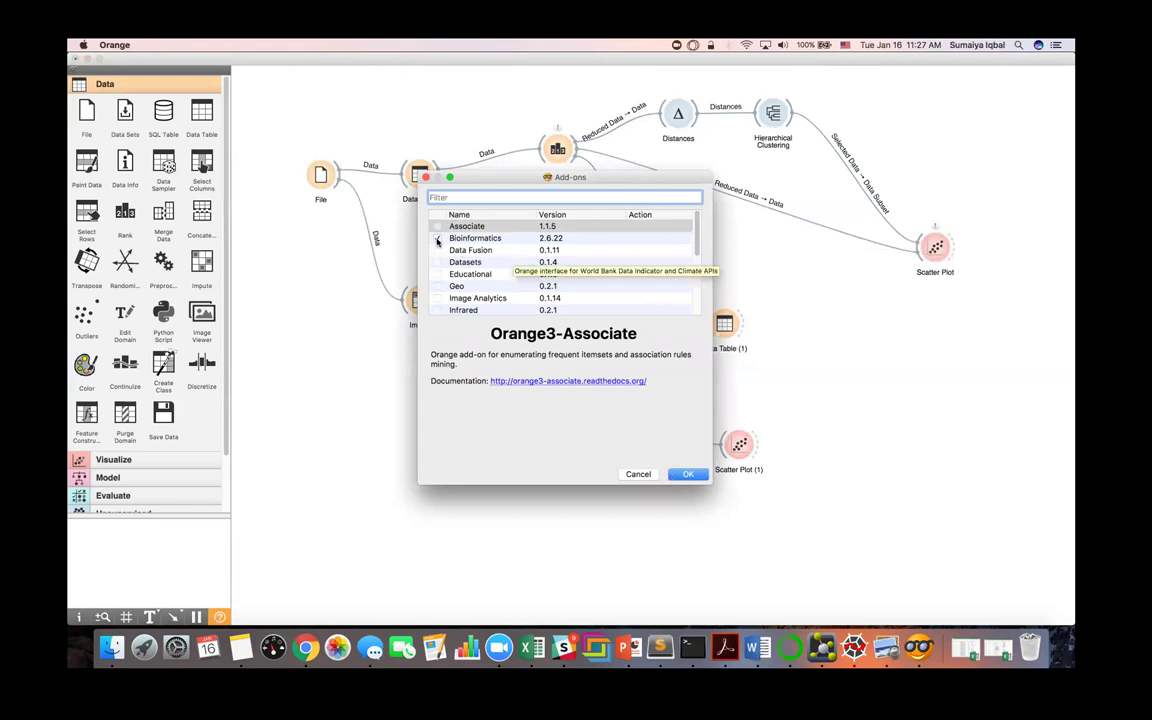
{"action": "scroll", "coordinate": [437, 245], "scroll_direction": "down", "scroll_amount": 8}
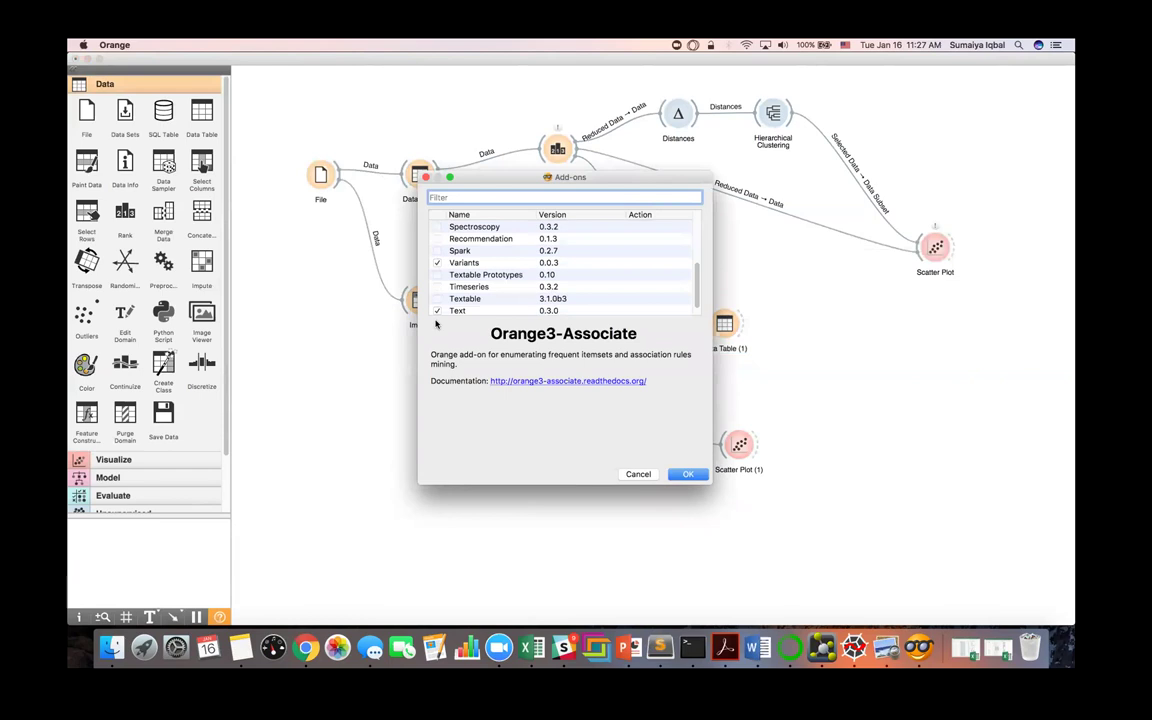
{"action": "left_click", "coordinate": [644, 477]}
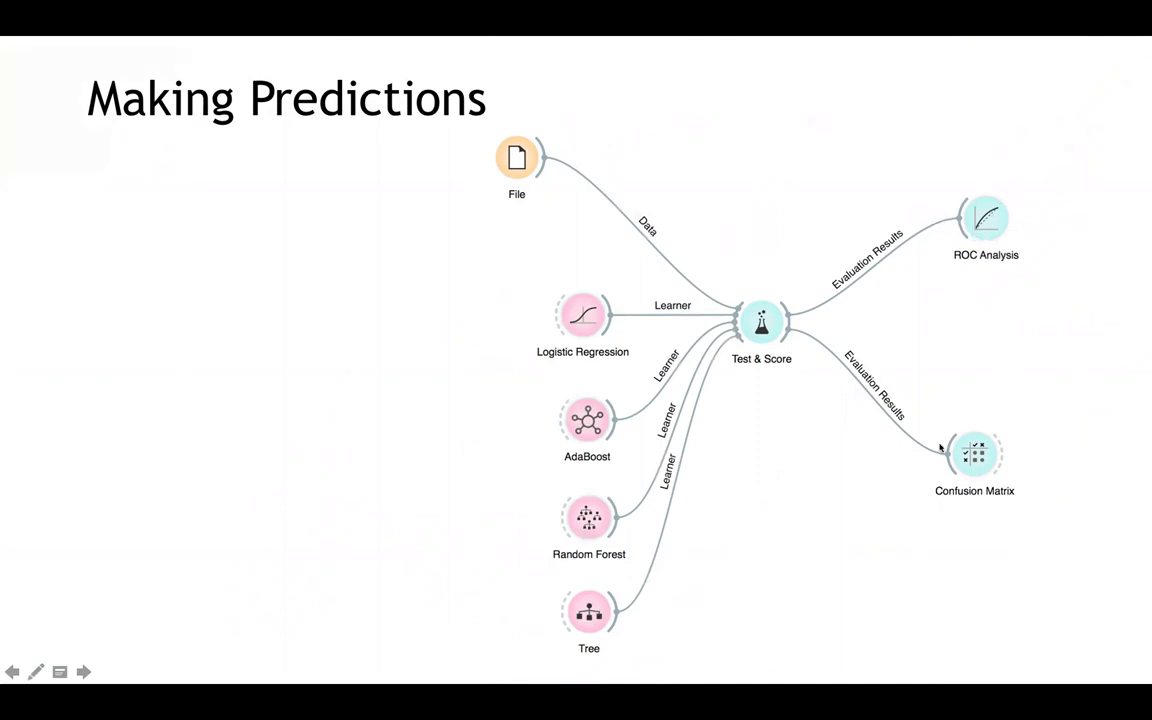
Step: Switch to Orange and open the making_predictions.ows workflow, discarding the unsaved workflow changes and clearing the report
{"action": "key", "text": "super+Tab"}
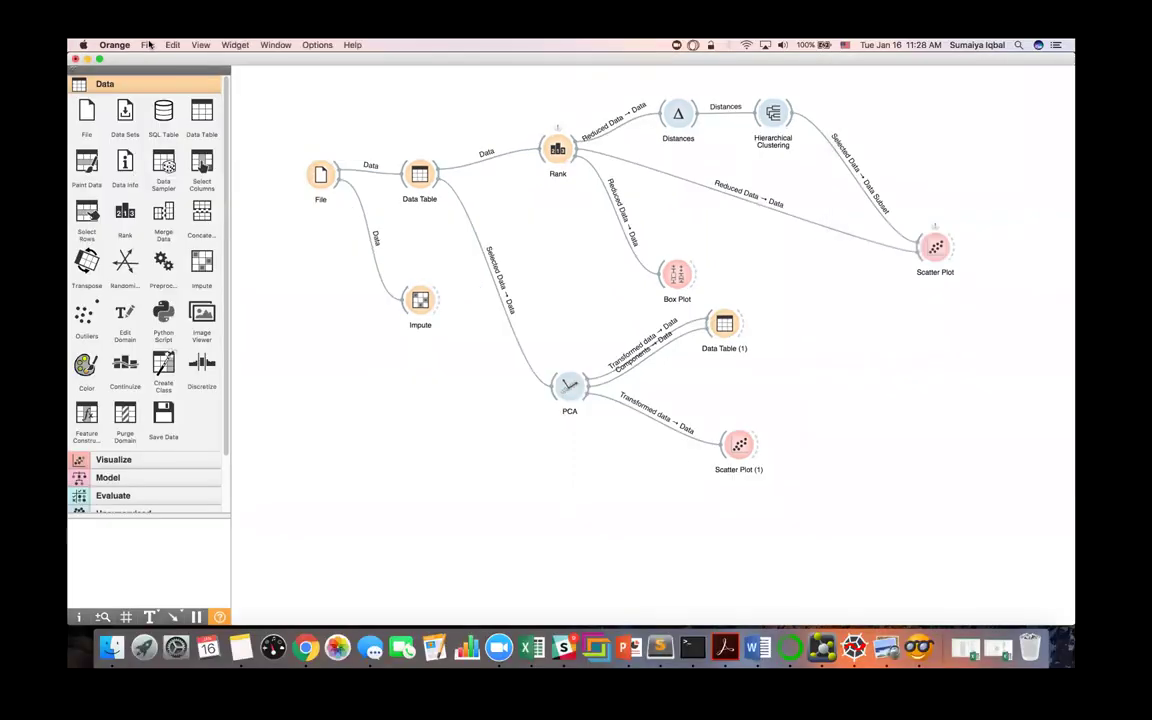
{"action": "left_click", "coordinate": [147, 45]}
{"action": "left_click", "coordinate": [157, 60]}
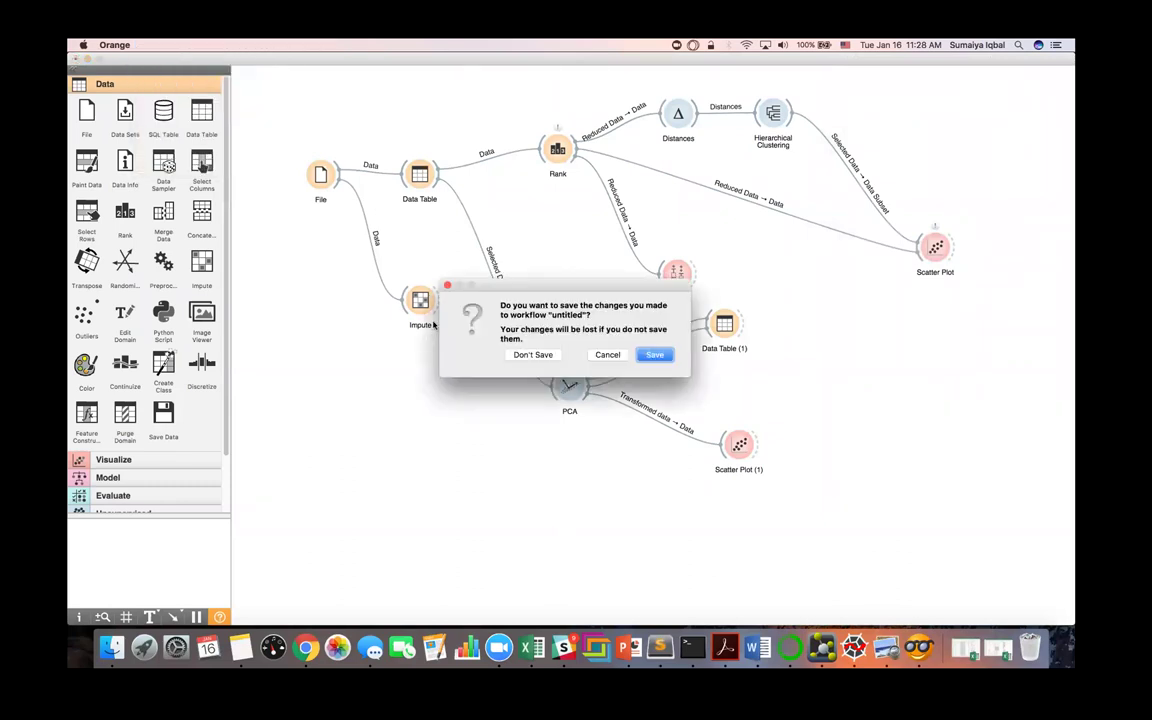
{"action": "left_click", "coordinate": [533, 355]}
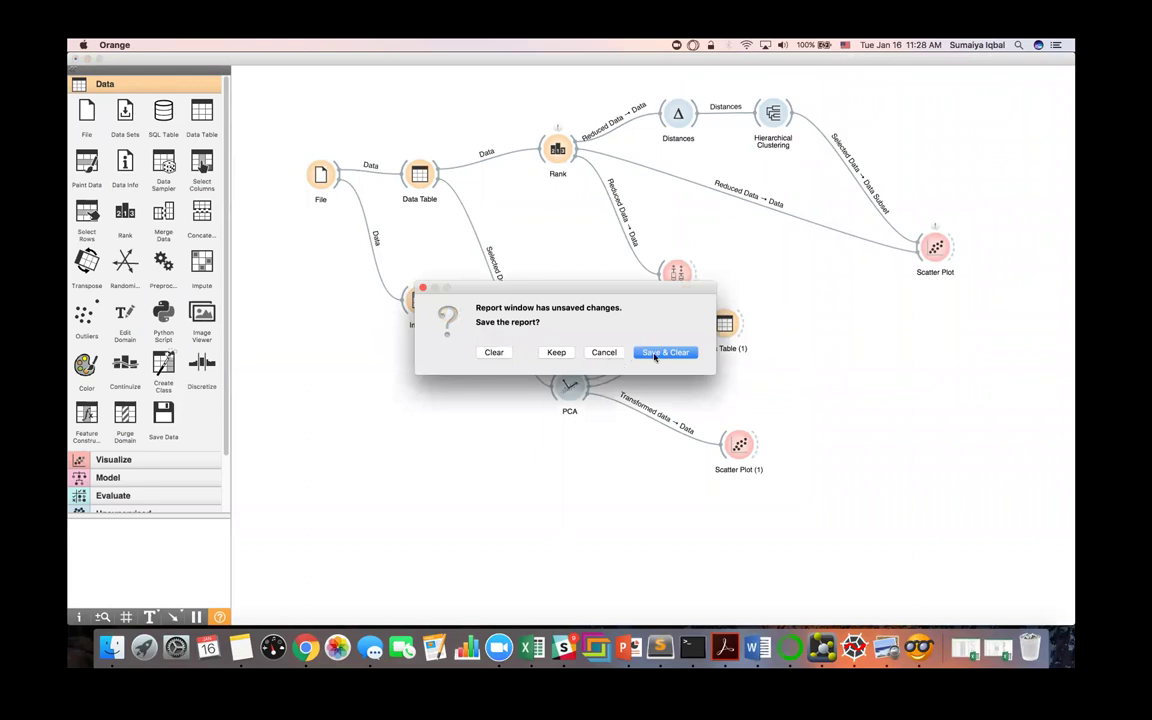
{"action": "left_click", "coordinate": [494, 352]}
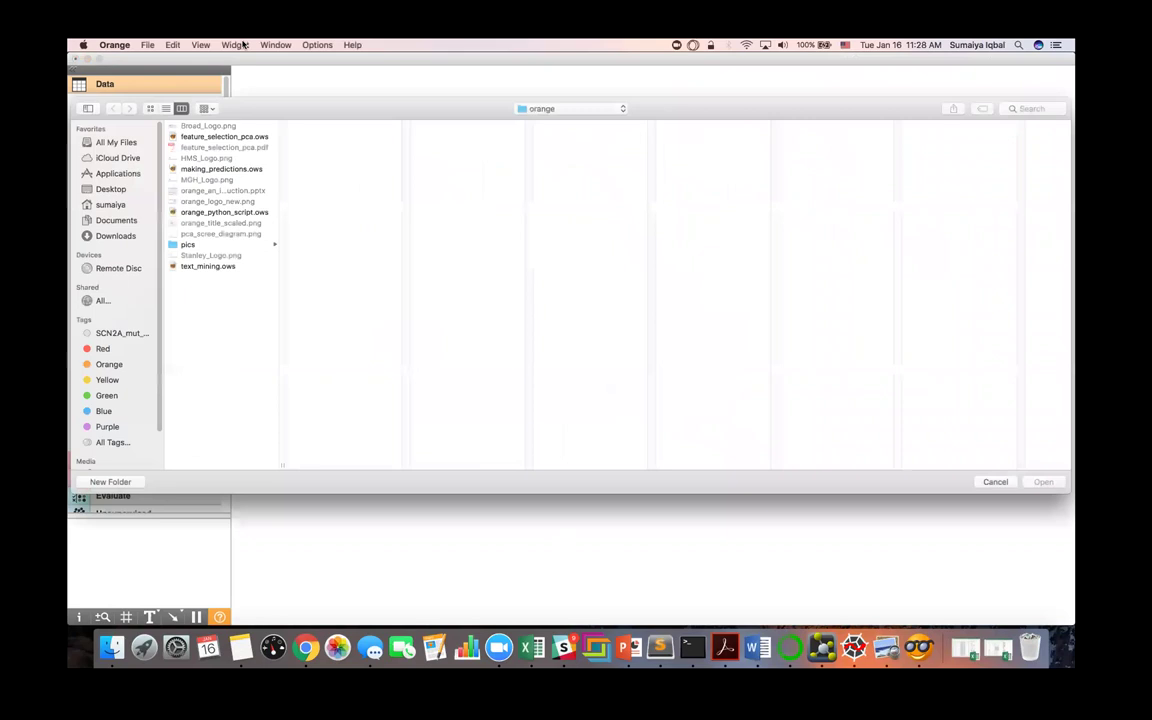
{"action": "left_click", "coordinate": [225, 169]}
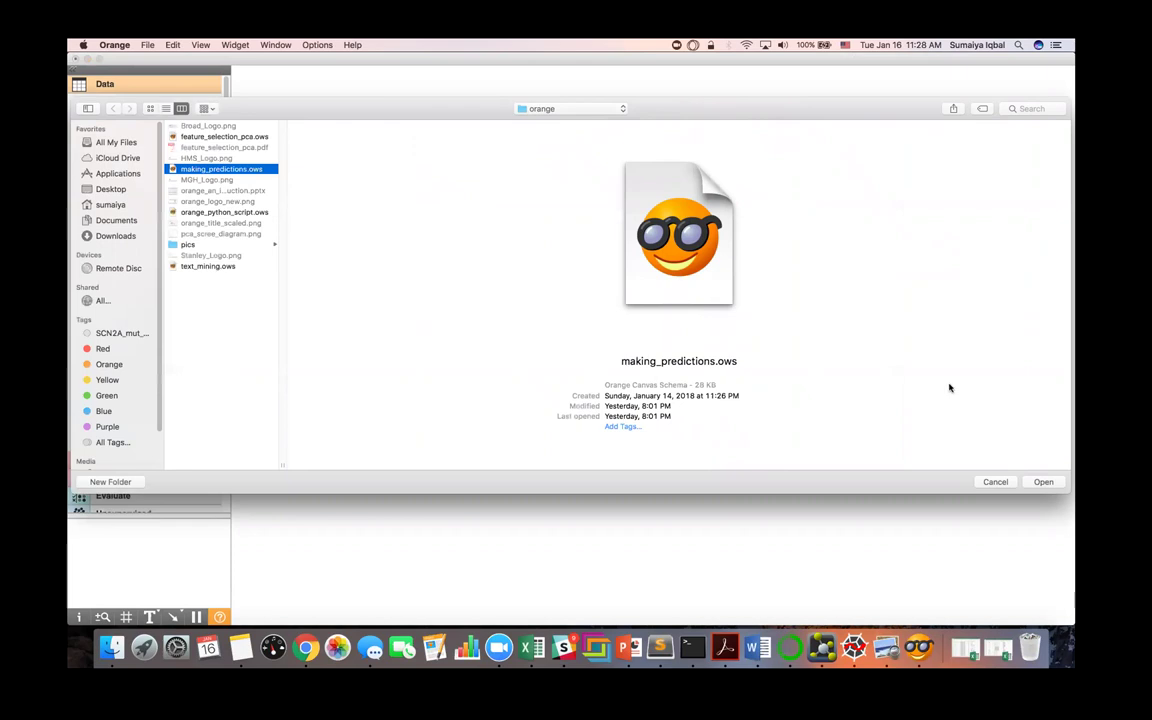
{"action": "left_click", "coordinate": [1041, 482]}
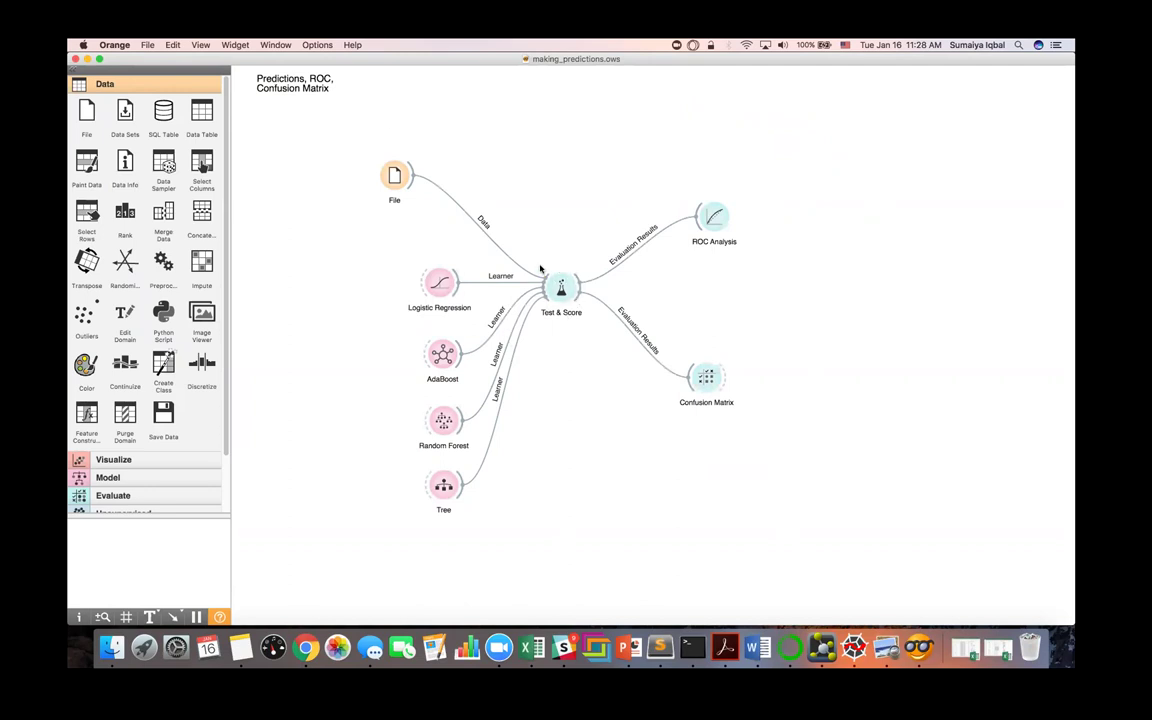
Step: Open the File widget to examine the breast-cancer.tab data set, moving its window clear of the Test & Score part of the workflow
{"action": "left_click", "coordinate": [393, 176]}
{"action": "double_click", "coordinate": [393, 176]}
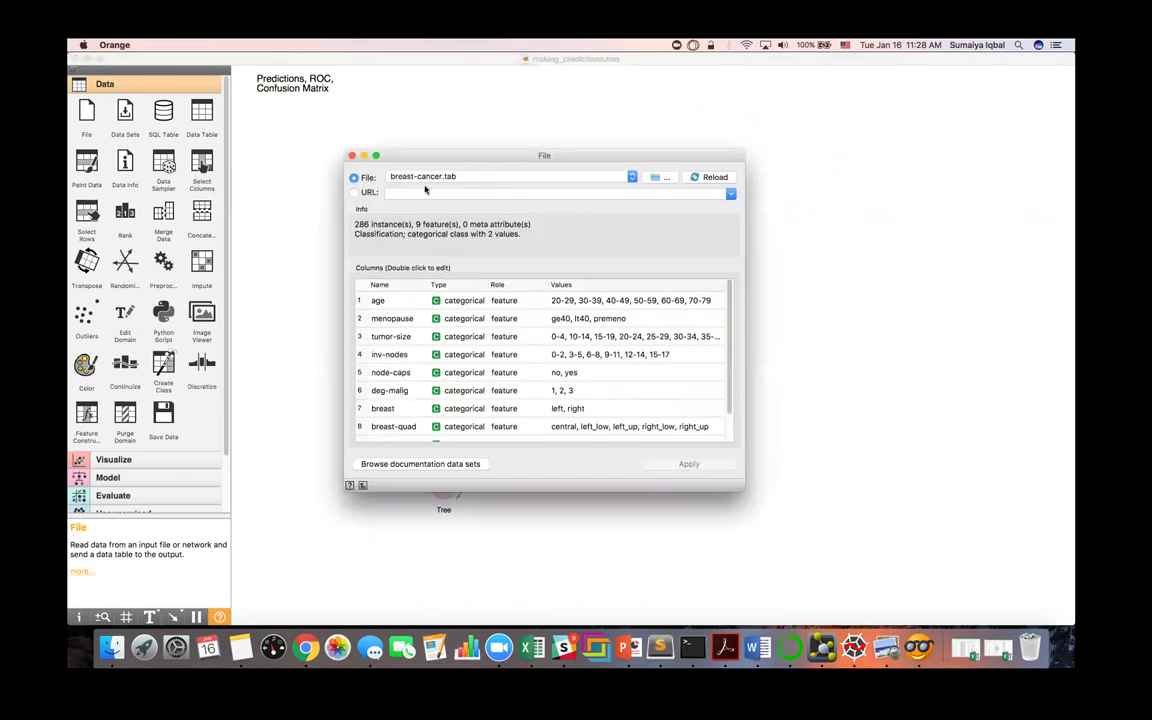
{"action": "left_click_drag", "start_coordinate": [445, 152], "coordinate": [227, 106]}
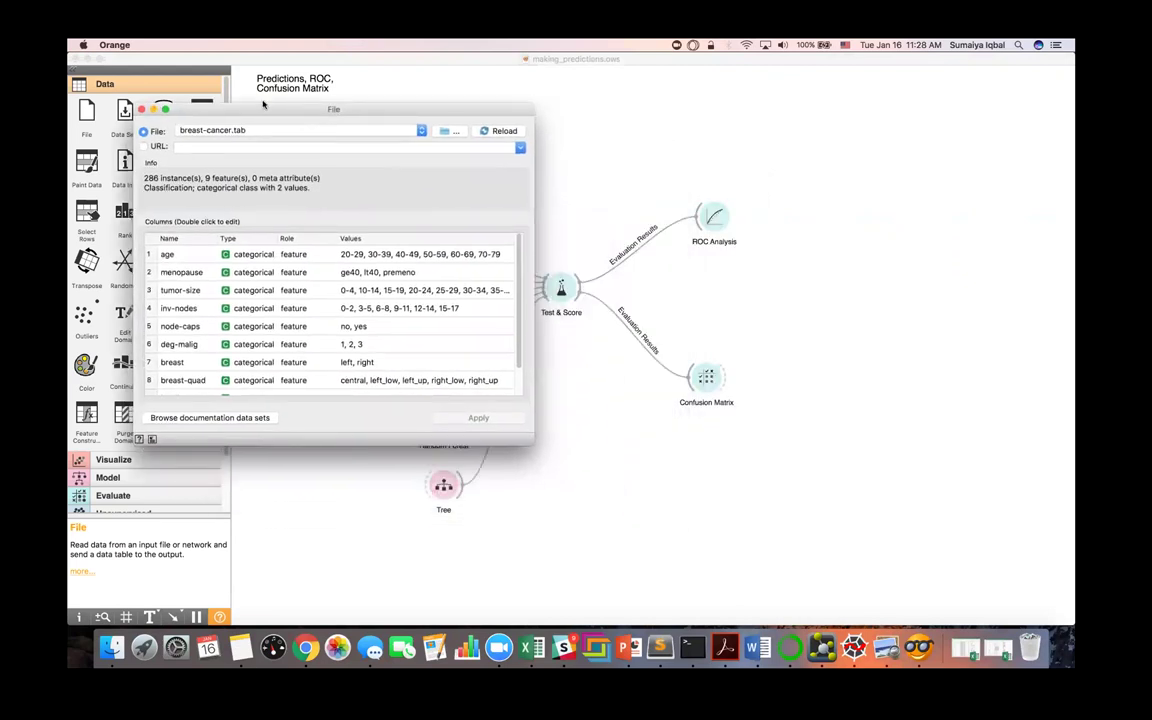
{"action": "left_click_drag", "start_coordinate": [263, 104], "coordinate": [220, 65]}
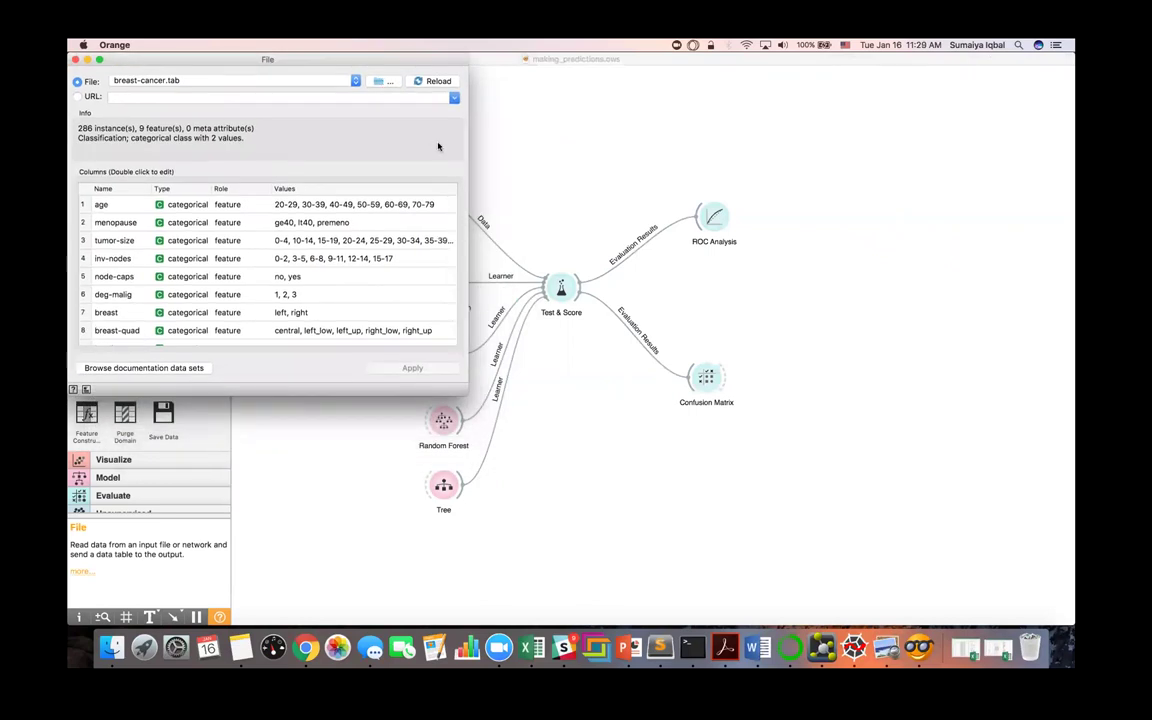
Step: Examine the Logistic Regression settings beside the workflow, looking at the regularization type and strength, and close them
{"action": "left_click", "coordinate": [527, 185]}
{"action": "double_click", "coordinate": [439, 283]}
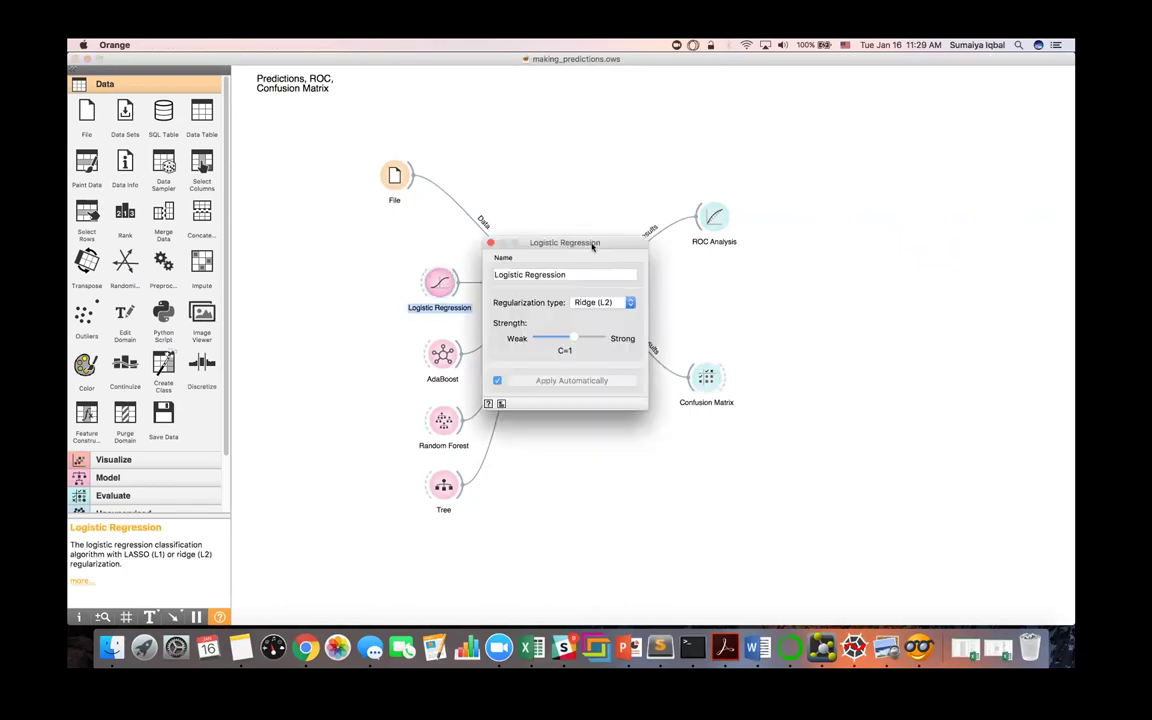
{"action": "left_click_drag", "start_coordinate": [592, 246], "coordinate": [871, 145]}
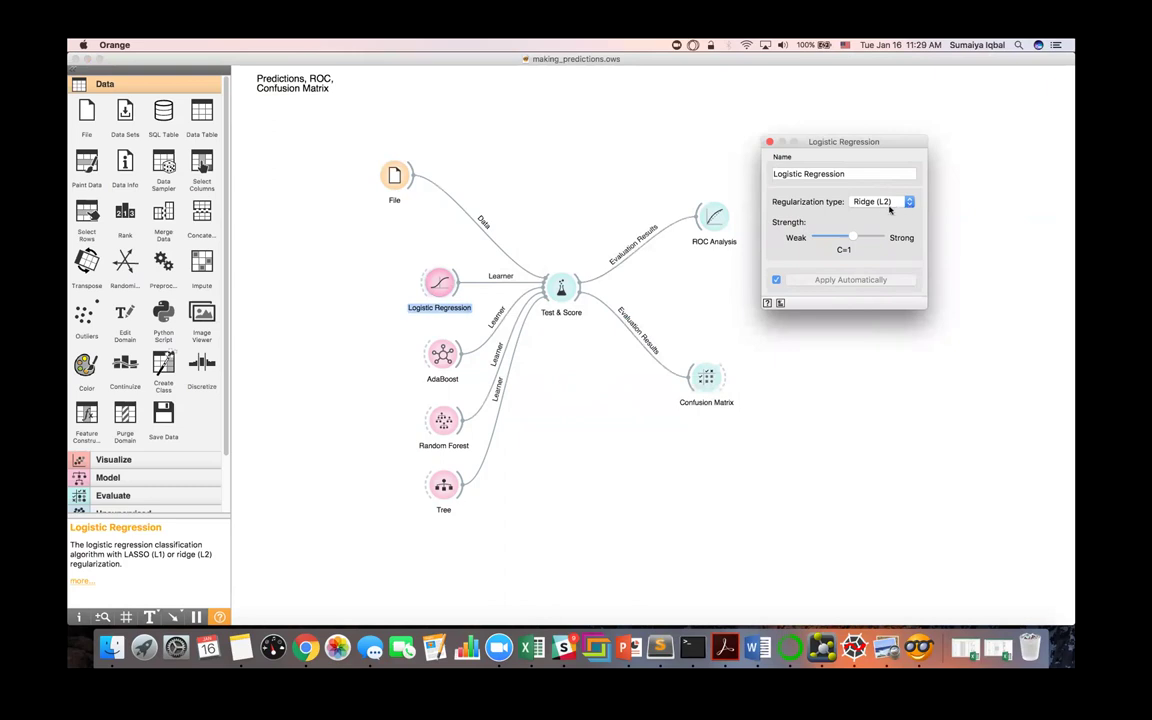
{"action": "left_click", "coordinate": [843, 386]}
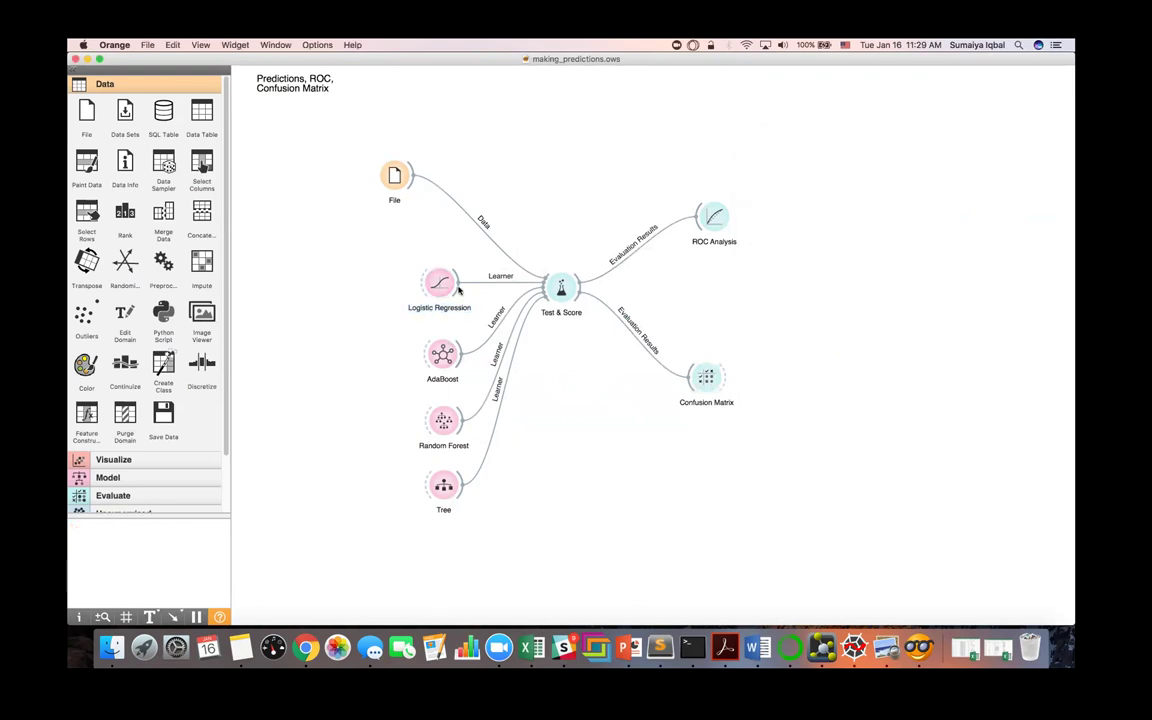
Step: Examine the Test & Score results, trying the Test on test data sampling before returning to Cross validation
{"action": "double_click", "coordinate": [561, 288]}
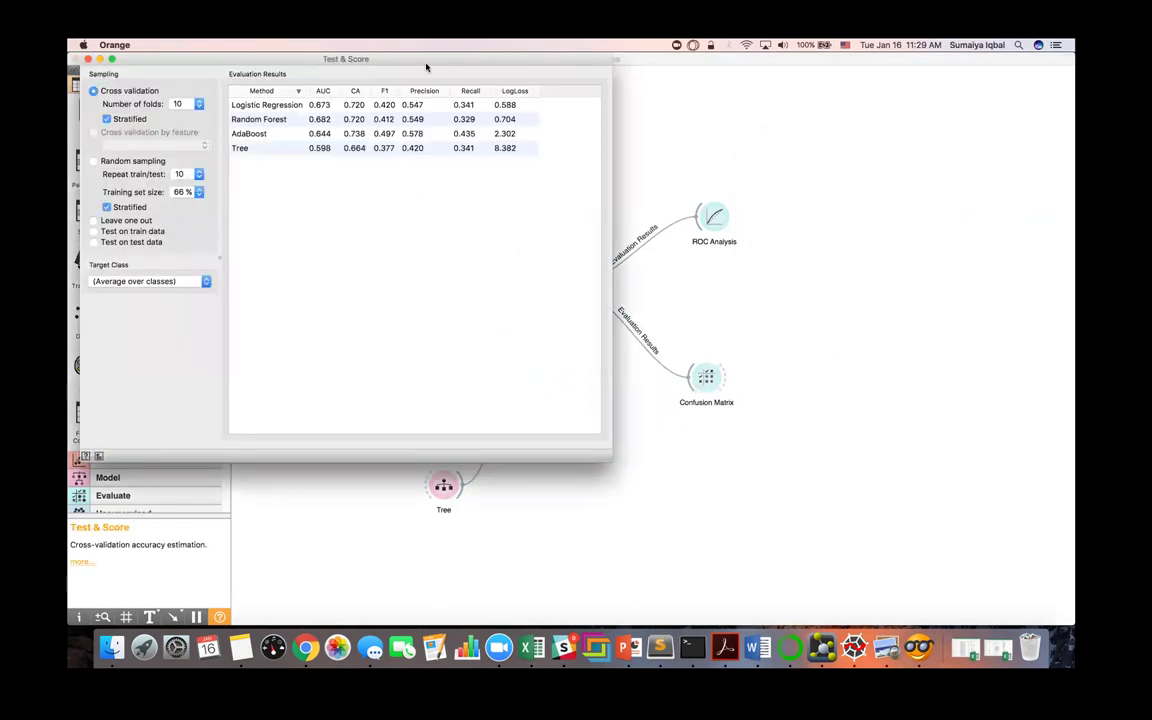
{"action": "left_click_drag", "start_coordinate": [410, 60], "coordinate": [397, 58]}
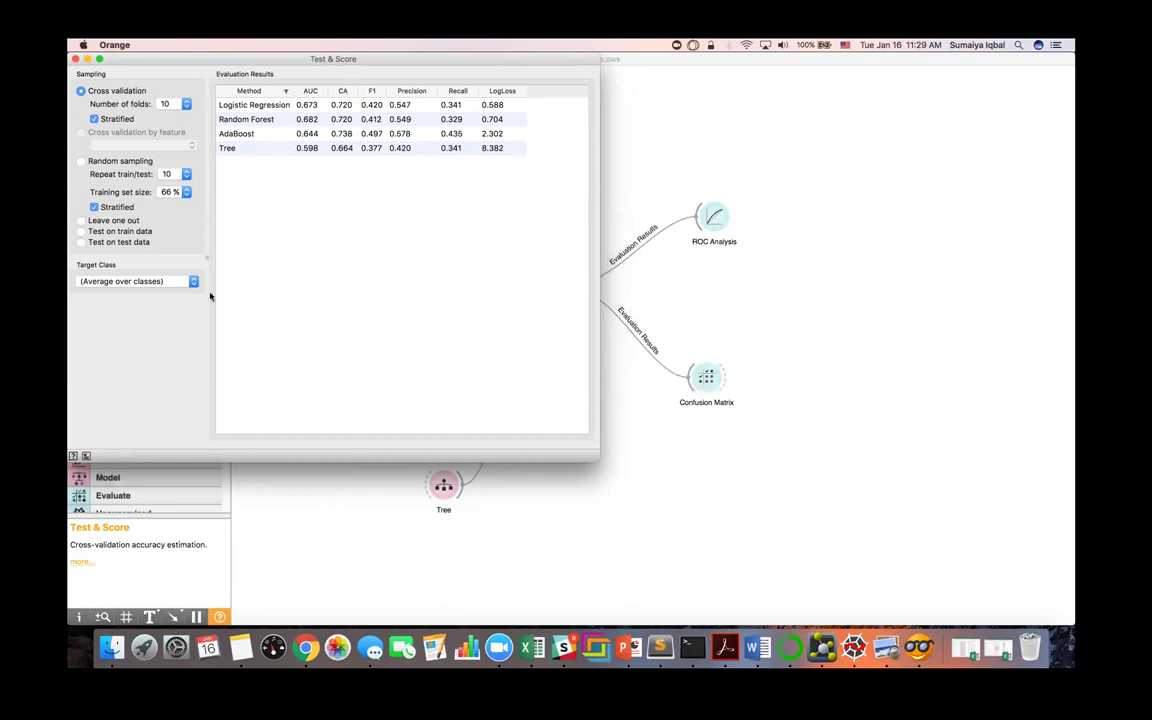
{"action": "left_click", "coordinate": [82, 243]}
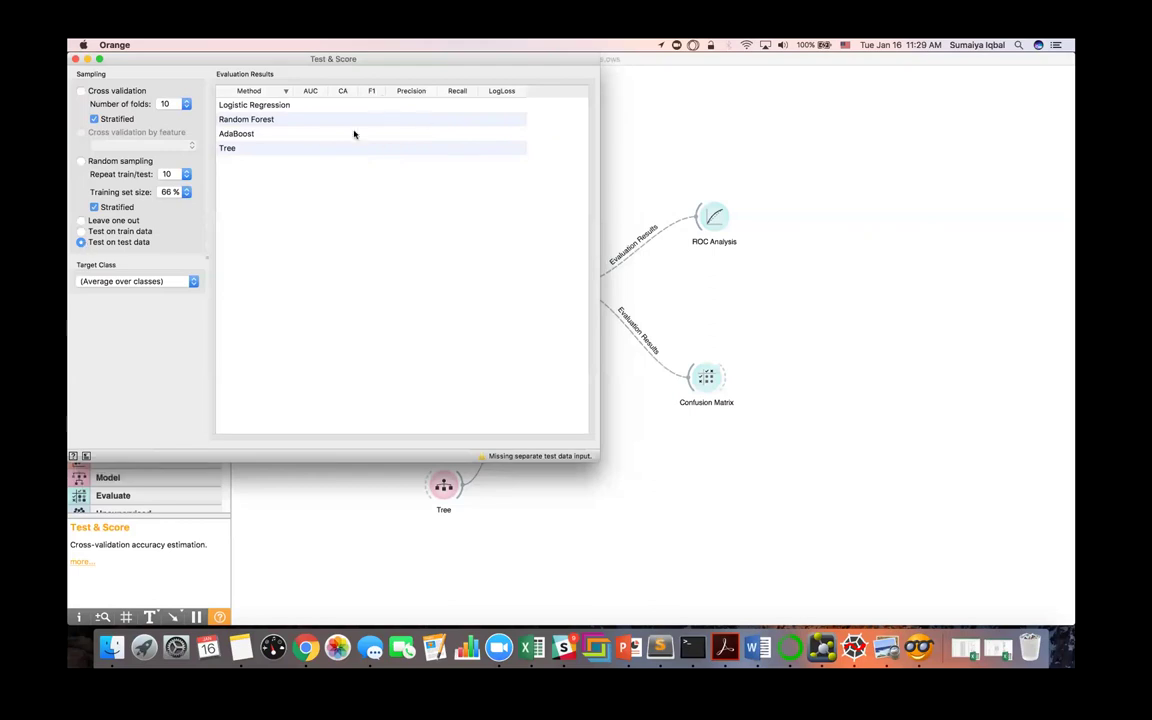
{"action": "left_click", "coordinate": [81, 91]}
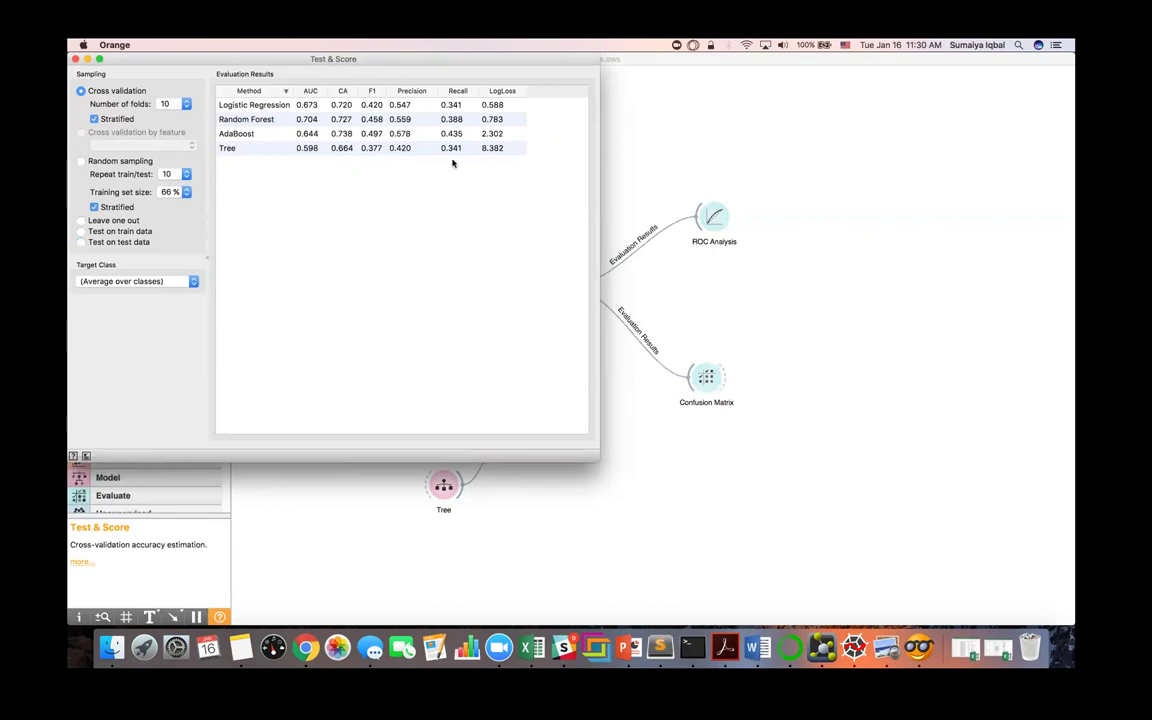
{"action": "key", "text": "super+w"}
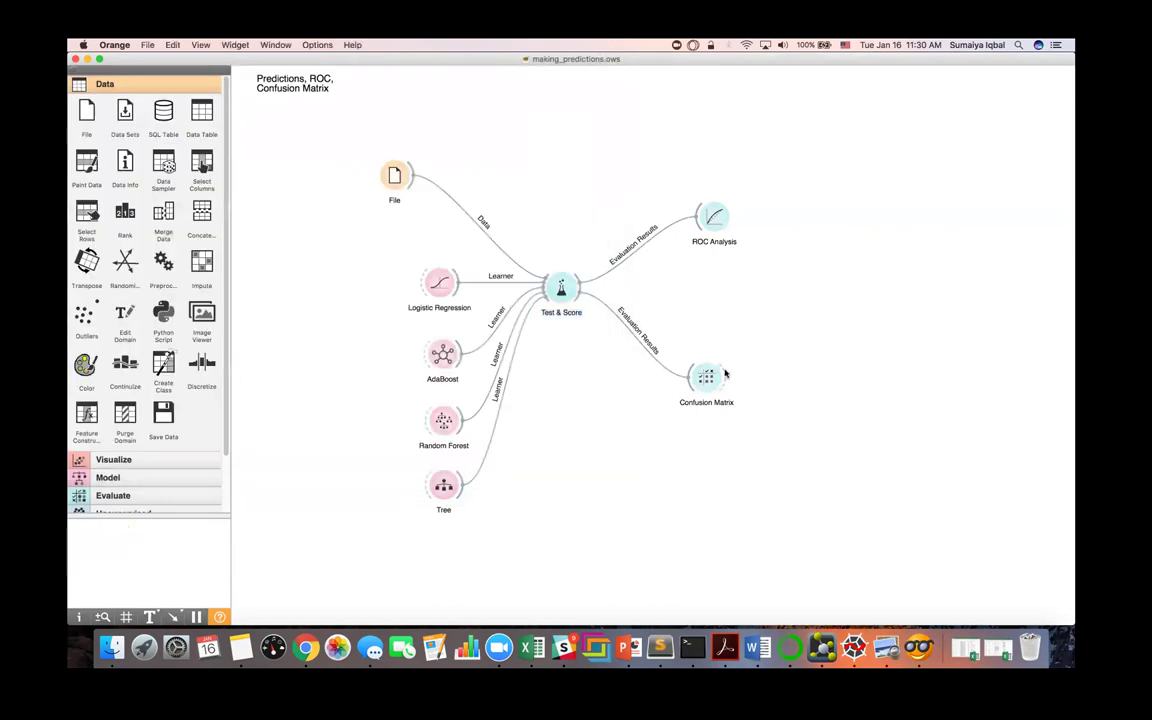
Step: Compare the confusion matrices of the Random Forest and AdaBoost classifiers with Logistic Regression, then close the Confusion Matrix window
{"action": "double_click", "coordinate": [706, 376]}
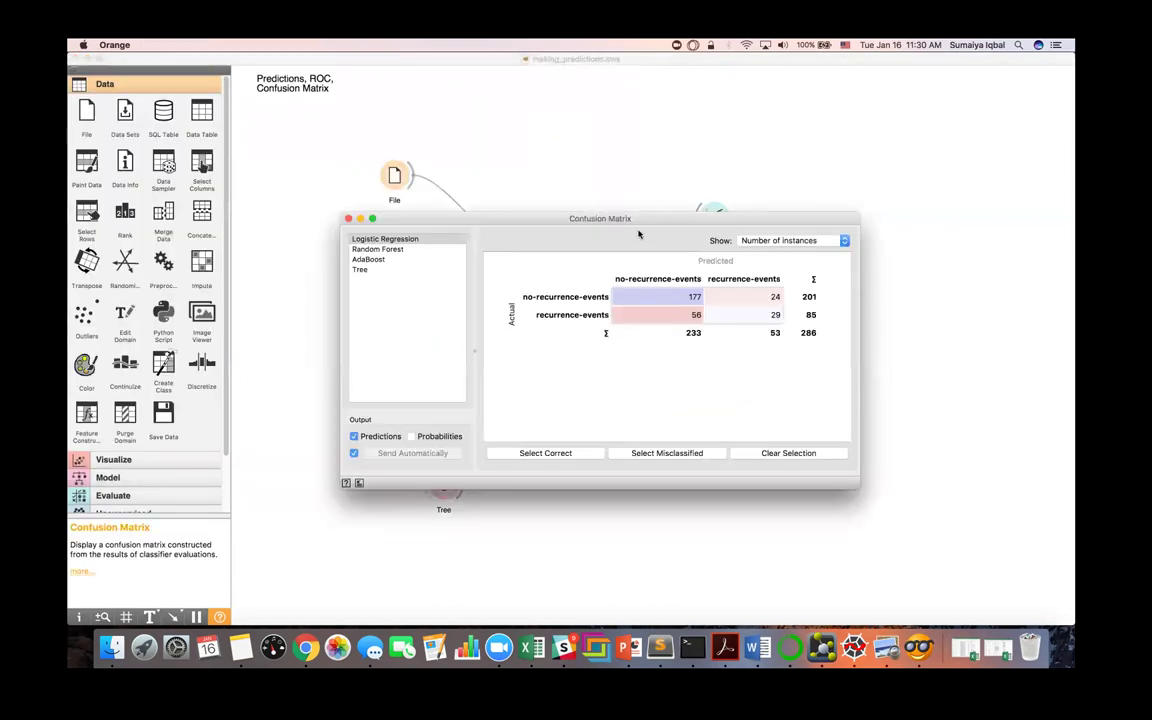
{"action": "left_click_drag", "start_coordinate": [579, 216], "coordinate": [395, 102]}
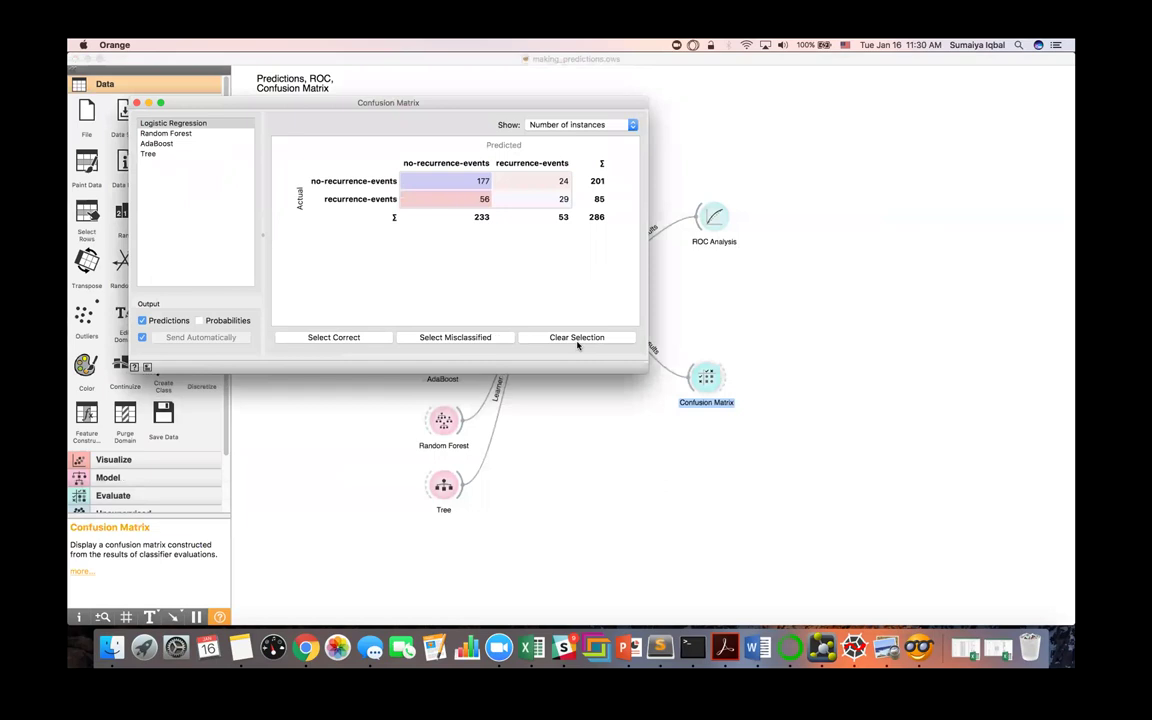
{"action": "left_click_drag", "start_coordinate": [577, 345], "coordinate": [516, 301]}
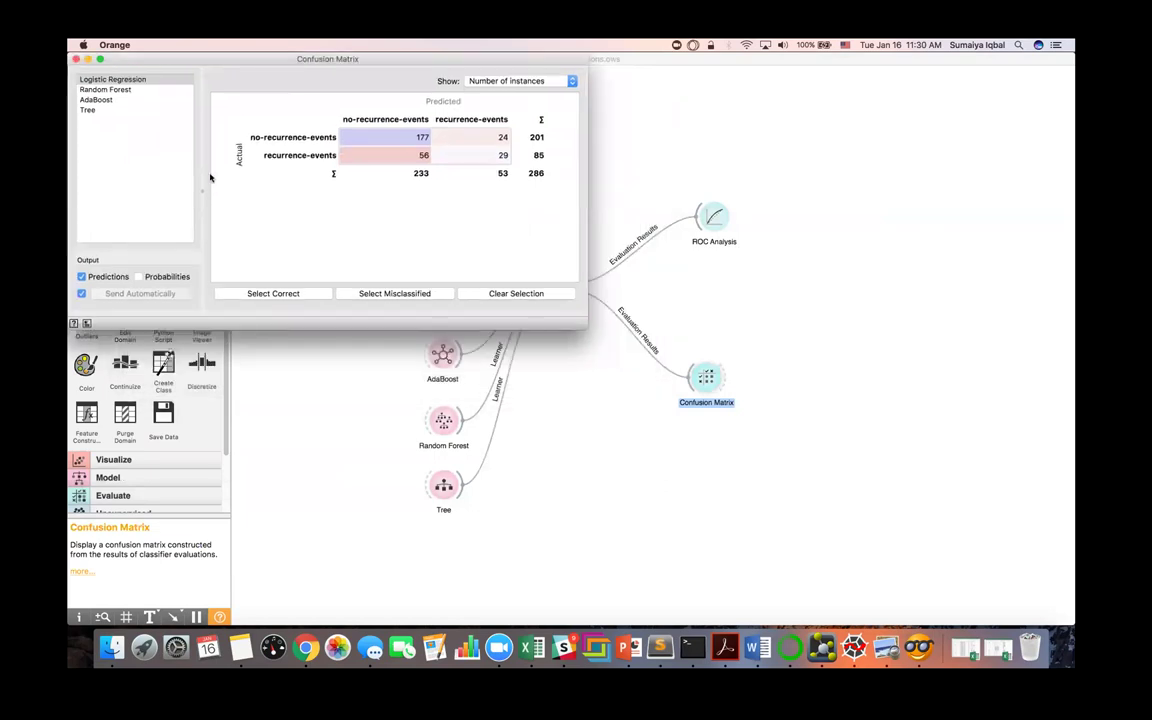
{"action": "left_click", "coordinate": [125, 91]}
{"action": "left_click", "coordinate": [106, 100]}
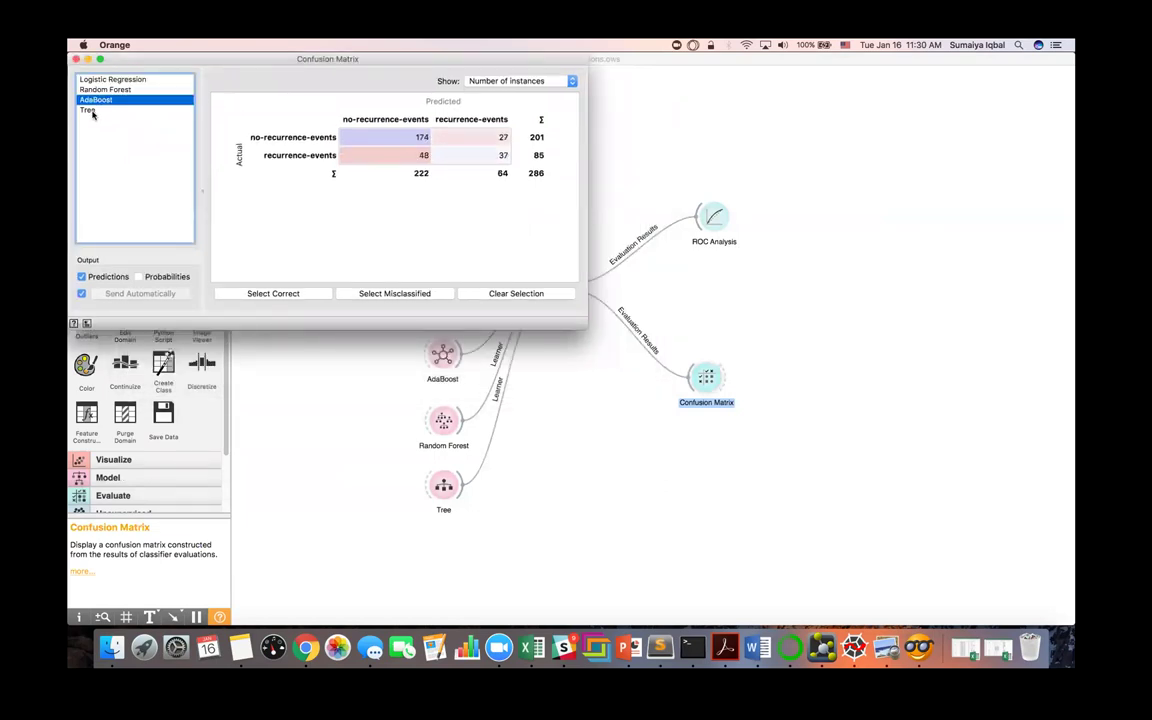
{"action": "left_click", "coordinate": [88, 91]}
{"action": "left_click", "coordinate": [89, 99]}
{"action": "left_click", "coordinate": [103, 91]}
{"action": "left_click_drag", "start_coordinate": [191, 57], "coordinate": [585, 349]}
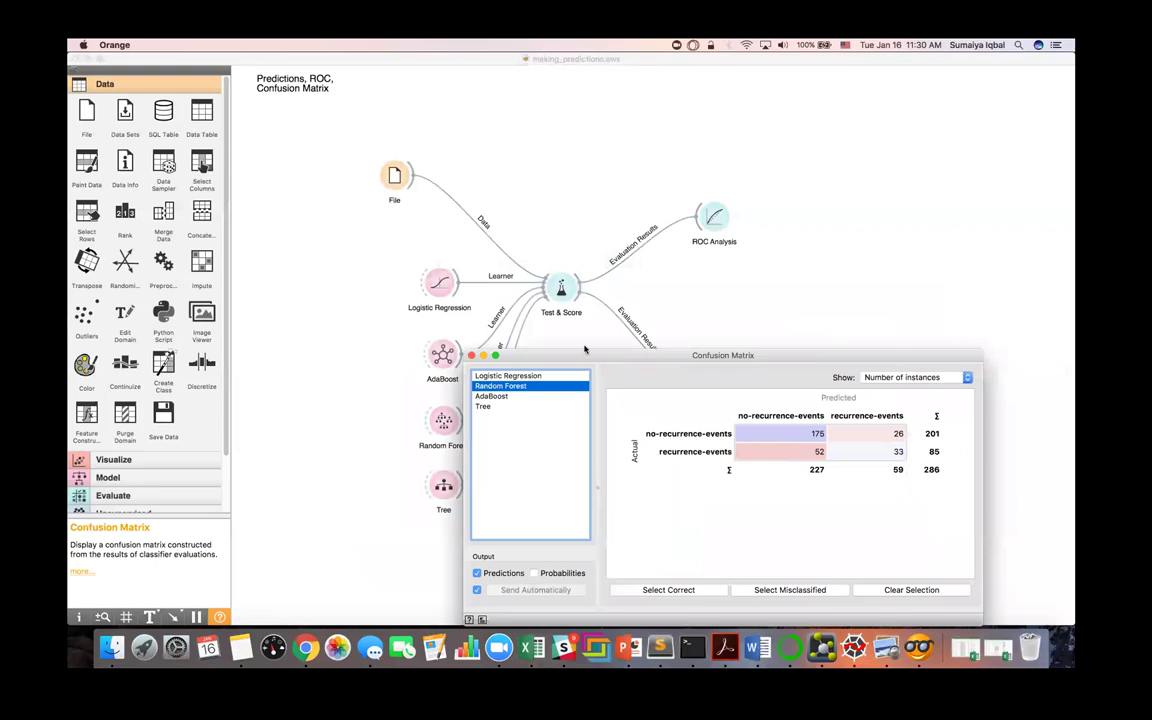
{"action": "left_click_drag", "start_coordinate": [585, 349], "coordinate": [572, 343]}
{"action": "key", "text": "super+w"}
Step: Open the ROC Analysis and set its target class to recurrence-events
{"action": "left_click", "coordinate": [718, 218]}
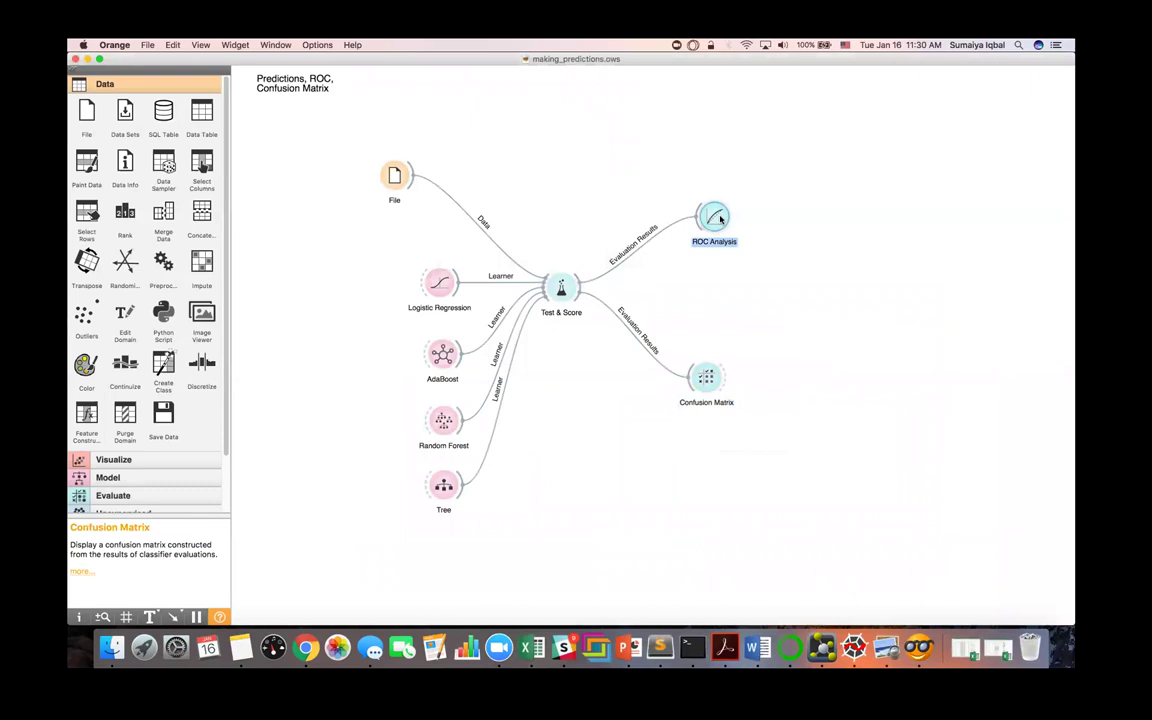
{"action": "double_click", "coordinate": [720, 218]}
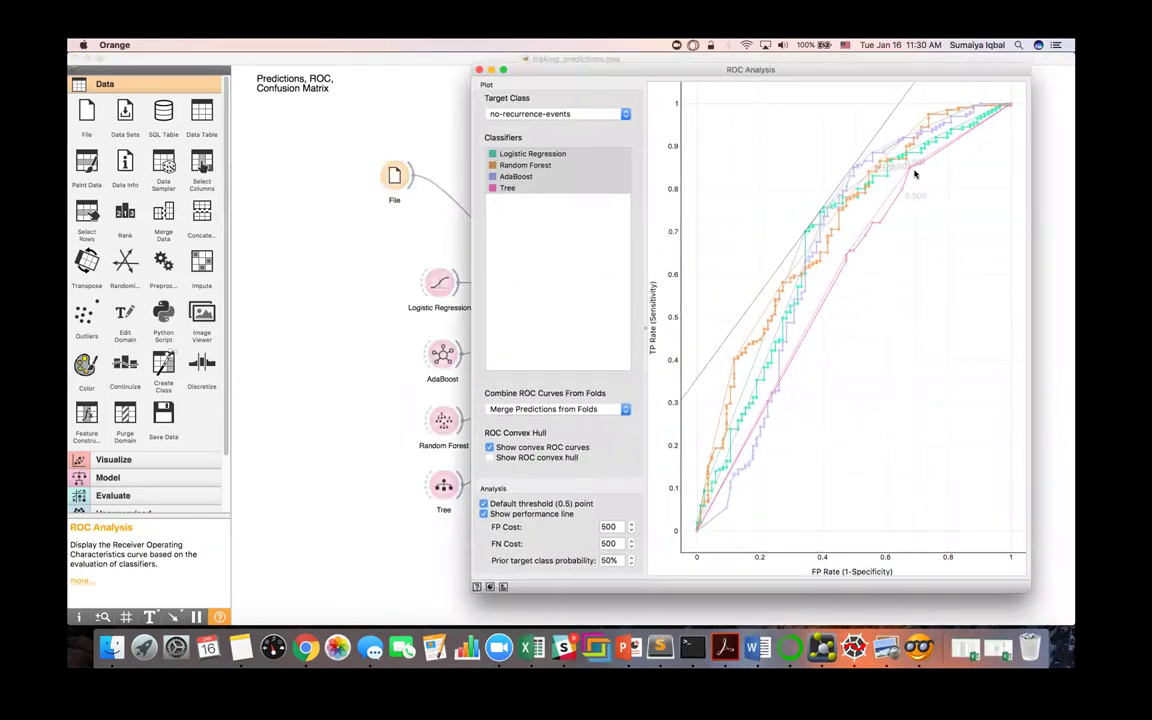
{"action": "left_click", "coordinate": [556, 115]}
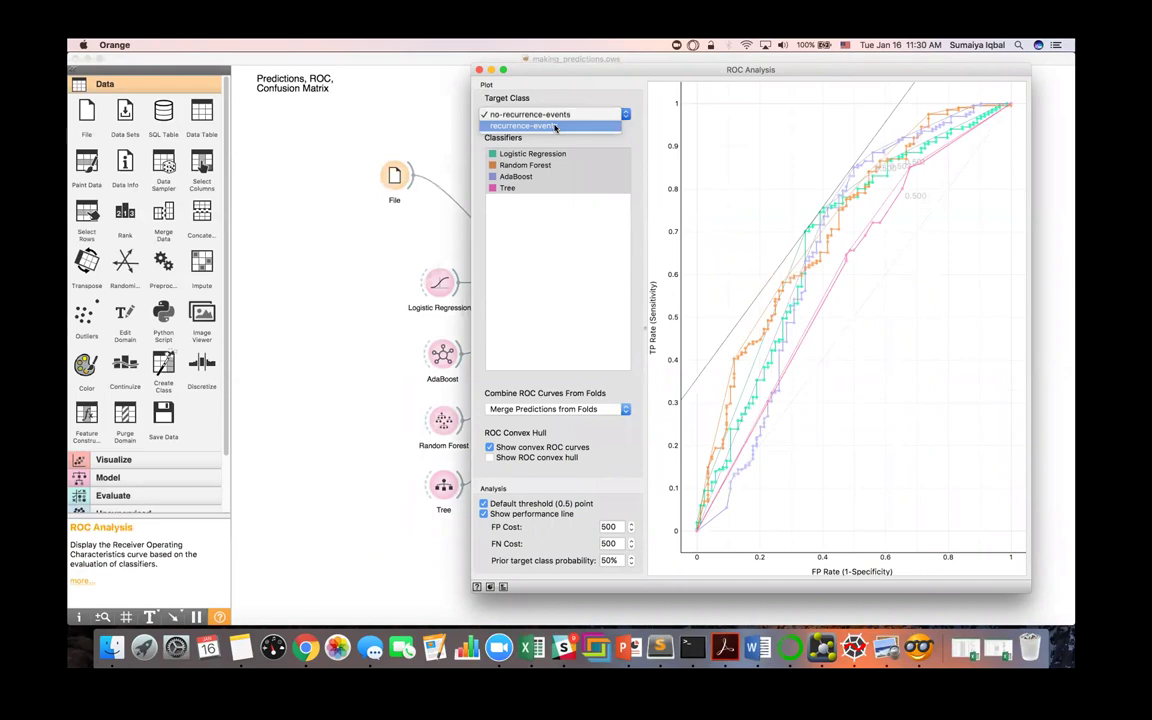
{"action": "left_click", "coordinate": [556, 127]}
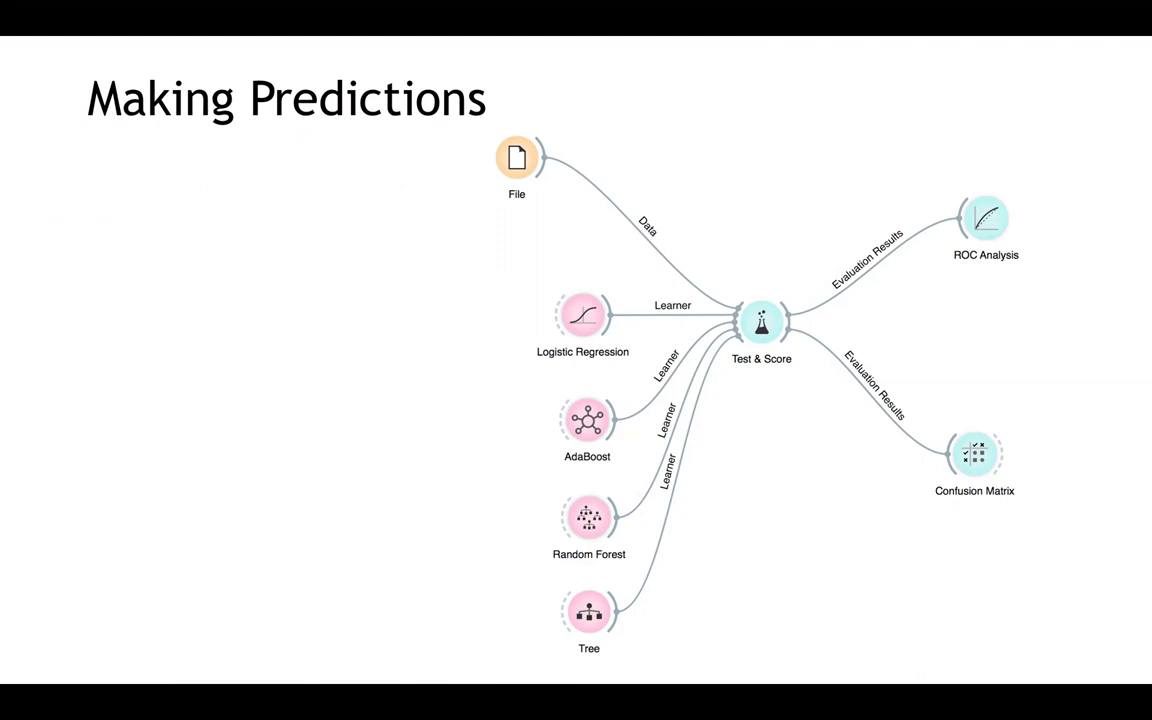
{"action": "key", "text": "Right"}
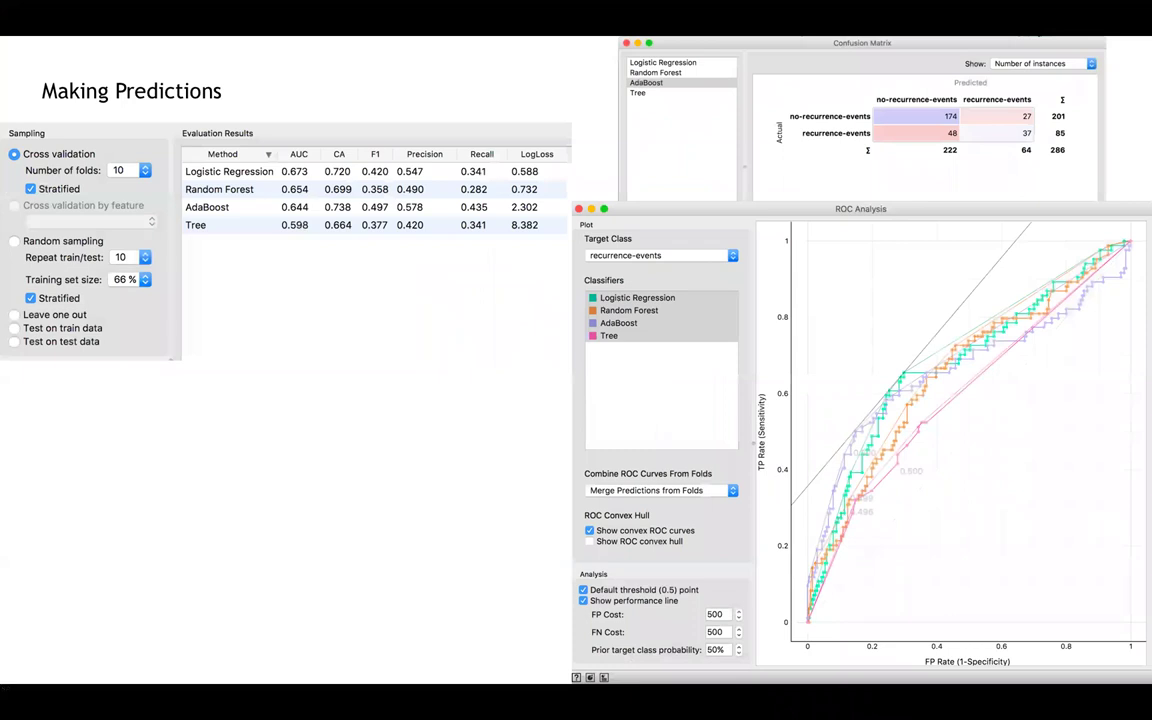
{"action": "key", "text": "Right"}
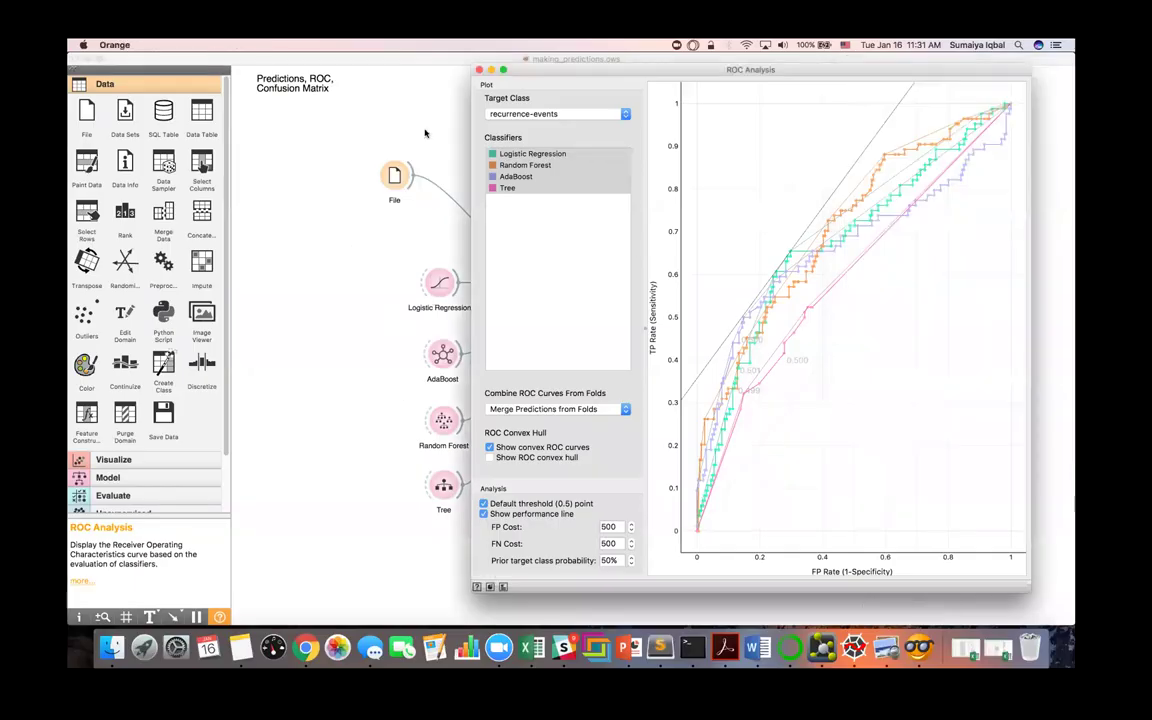
Step: Close the ROC Analysis and open the text_mining.ows workflow, discarding the unsaved changes to the current one
{"action": "key", "text": "super+w"}
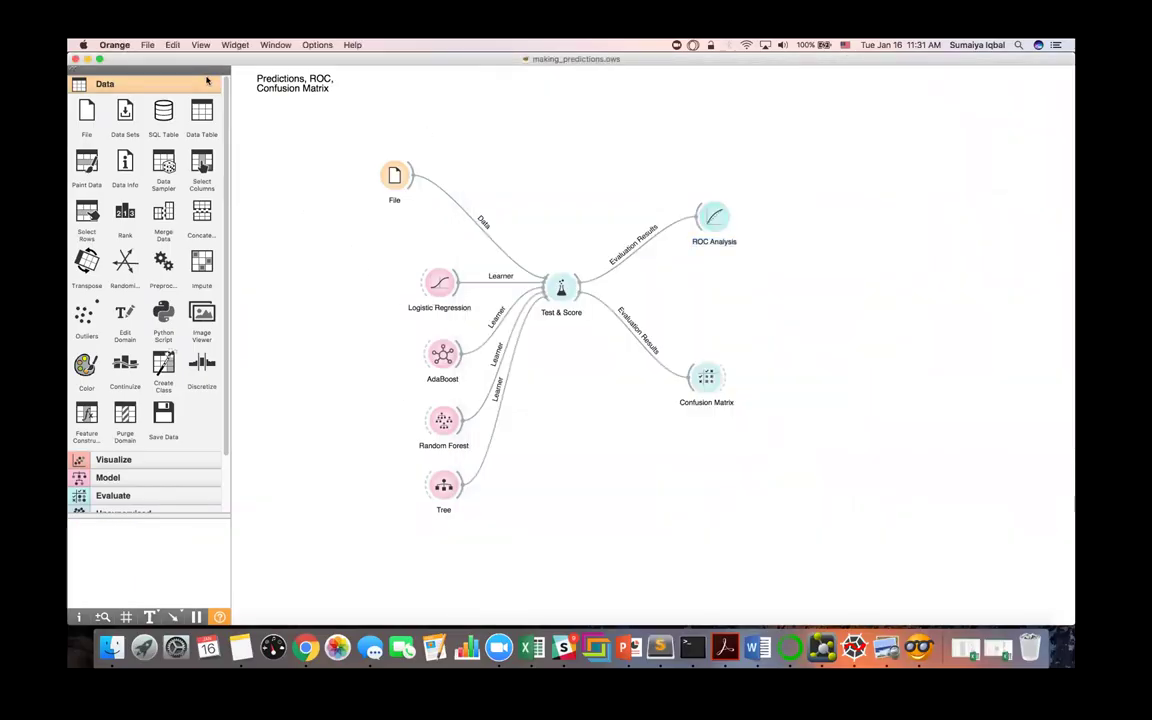
{"action": "left_click", "coordinate": [147, 46]}
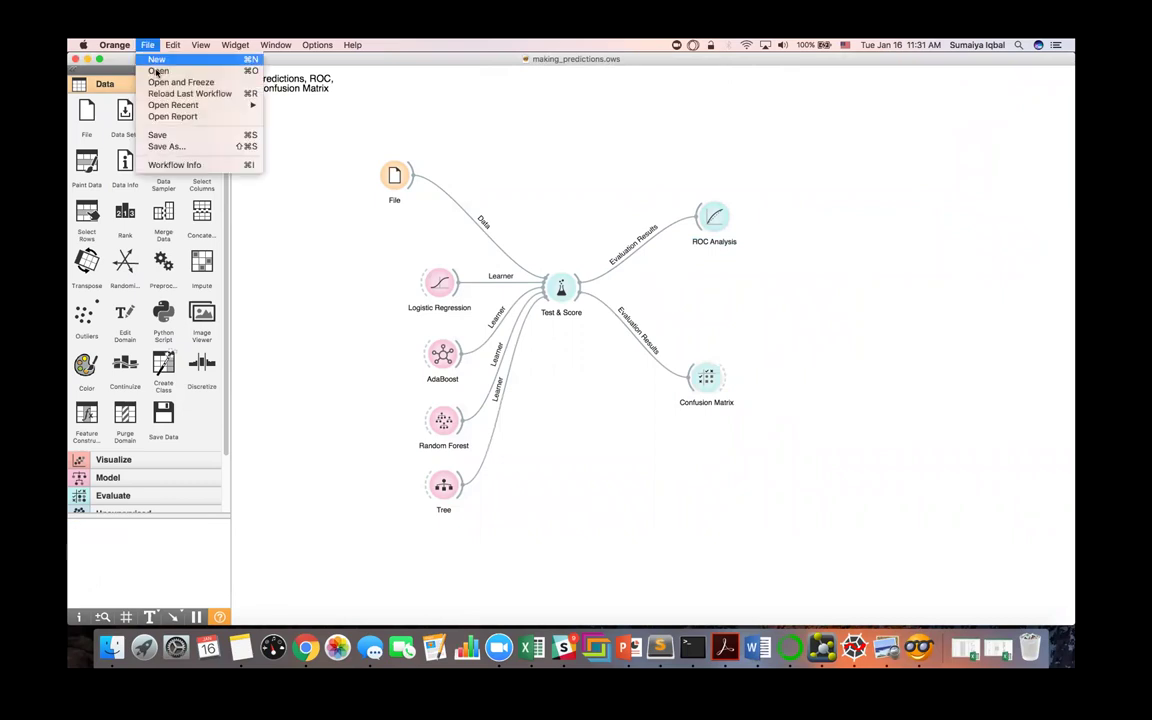
{"action": "key", "text": "Return"}
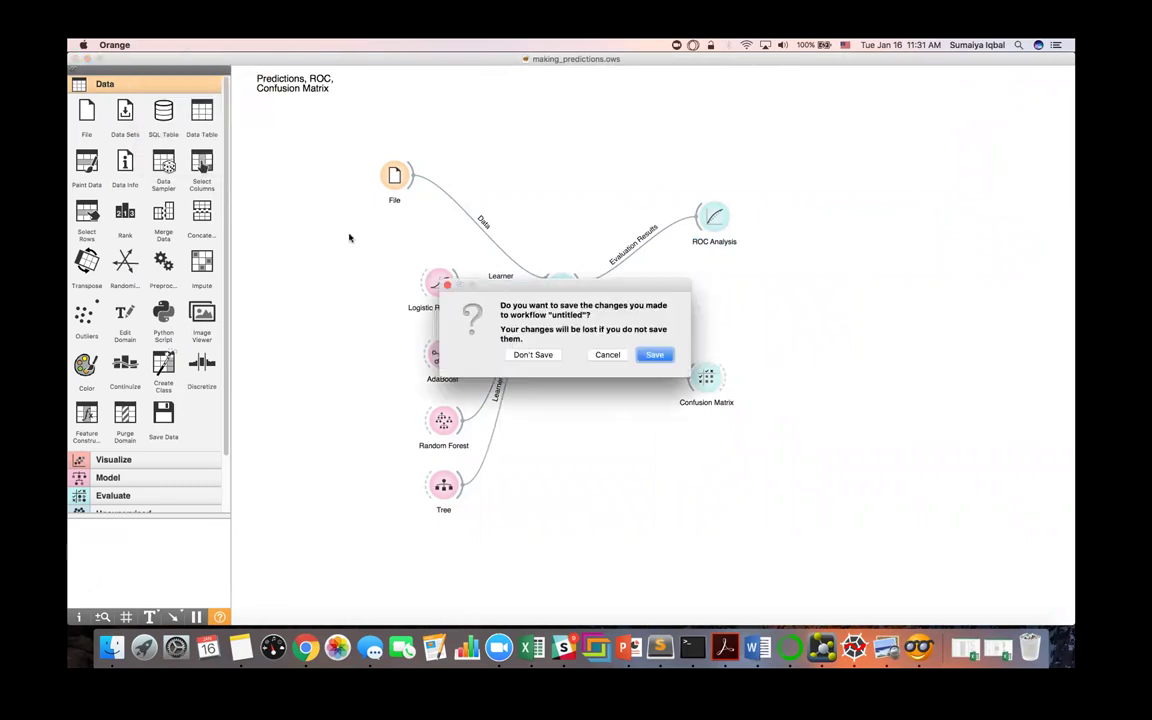
{"action": "left_click", "coordinate": [468, 355]}
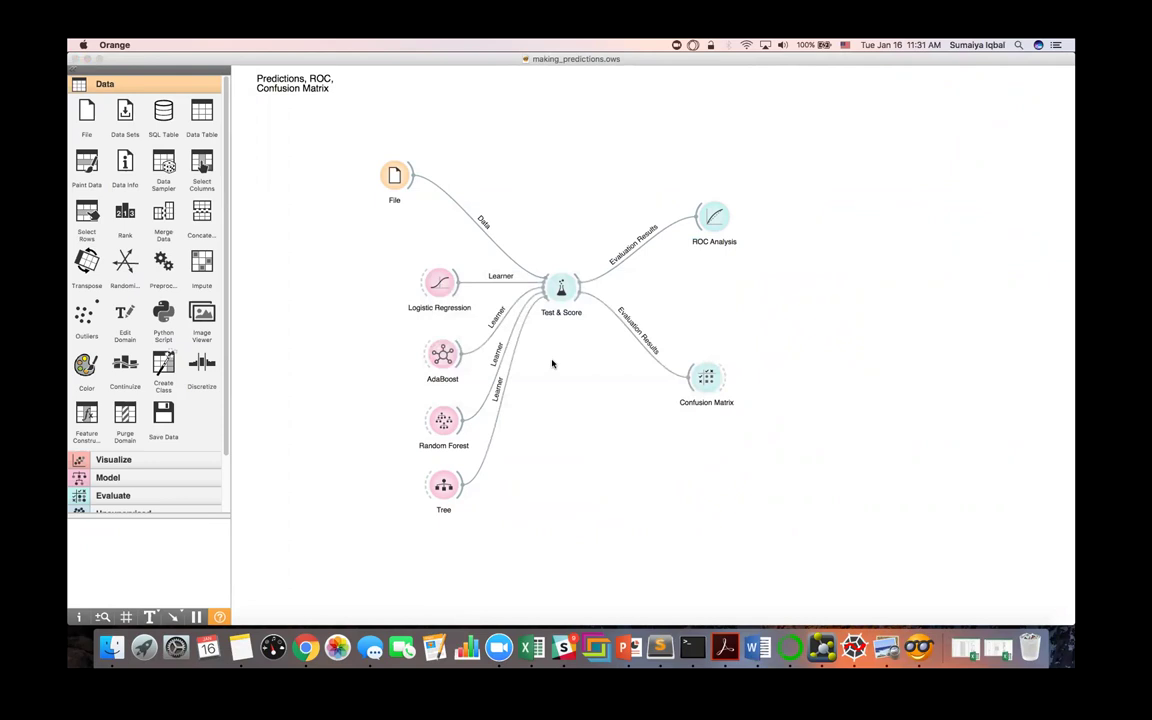
{"action": "left_click", "coordinate": [236, 267]}
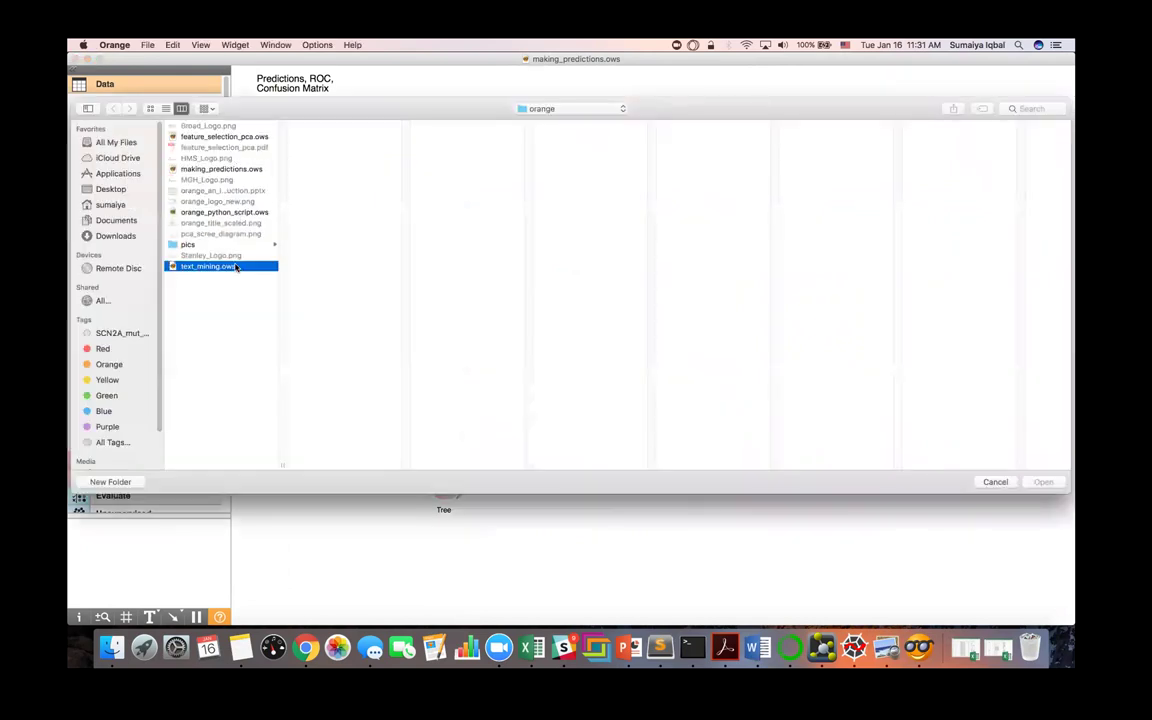
{"action": "left_click", "coordinate": [1043, 482]}
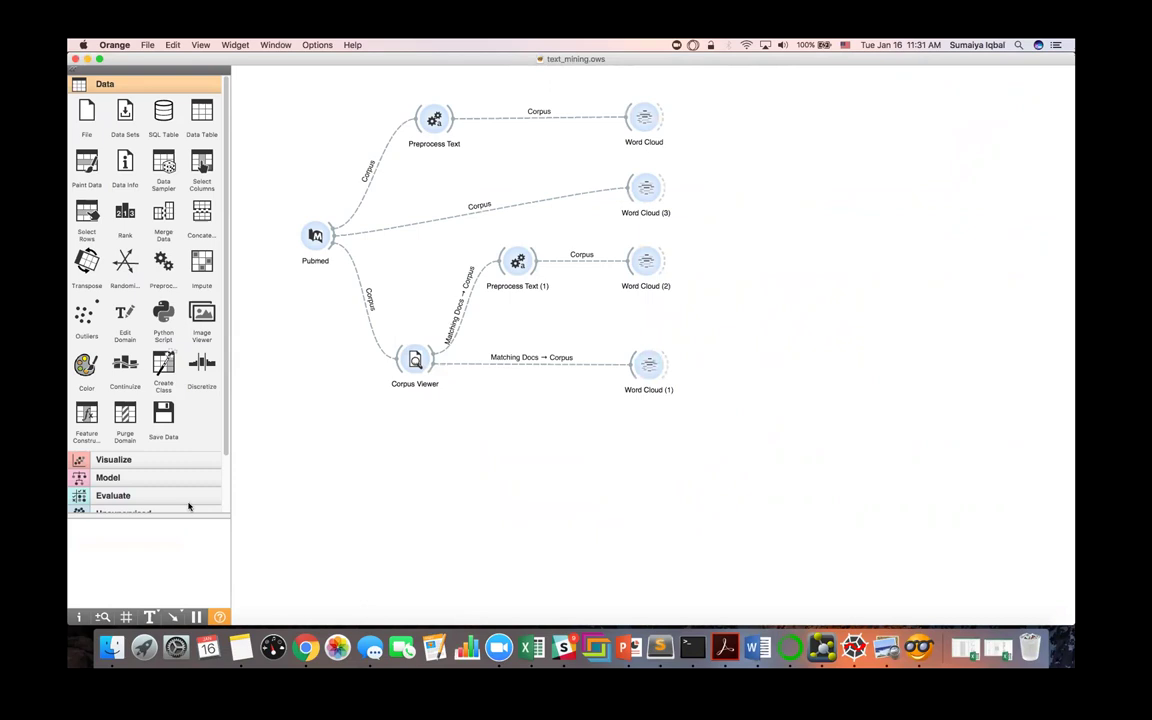
Step: Add a text annotation reading "Text Minin" above the Pubmed widget as the workflow's title
{"action": "left_click", "coordinate": [150, 617]}
{"action": "left_click", "coordinate": [256, 88]}
{"action": "type", "text": "Text Minin"}
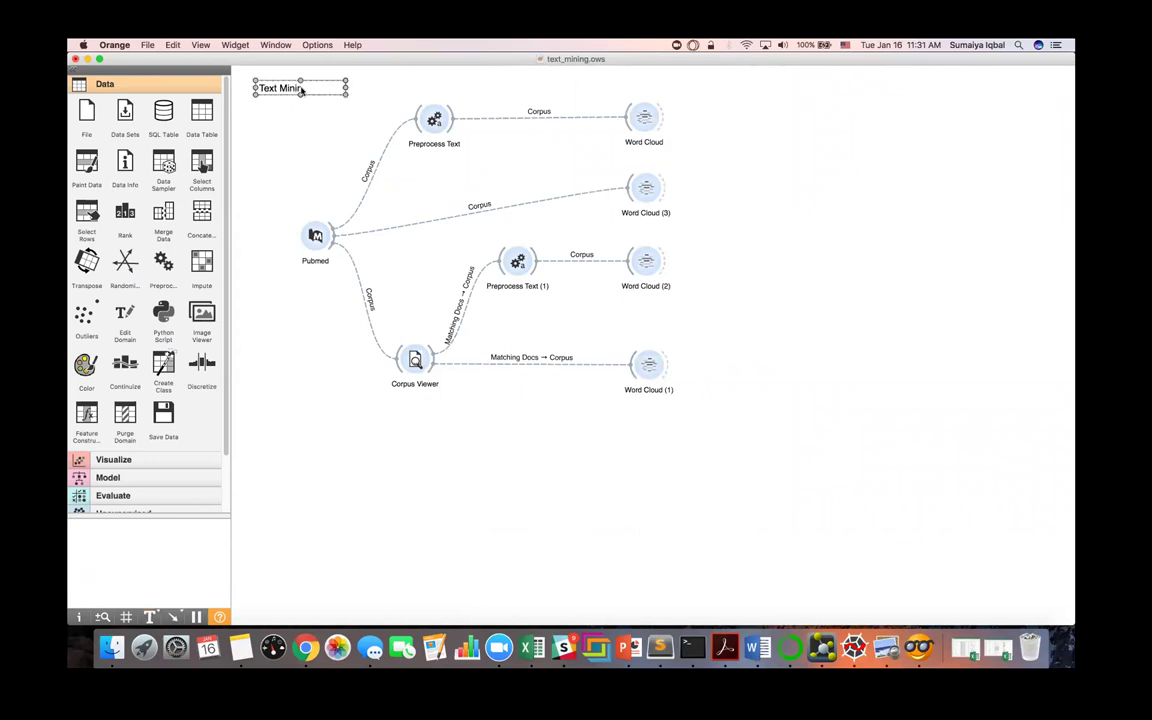
{"action": "left_click", "coordinate": [241, 79]}
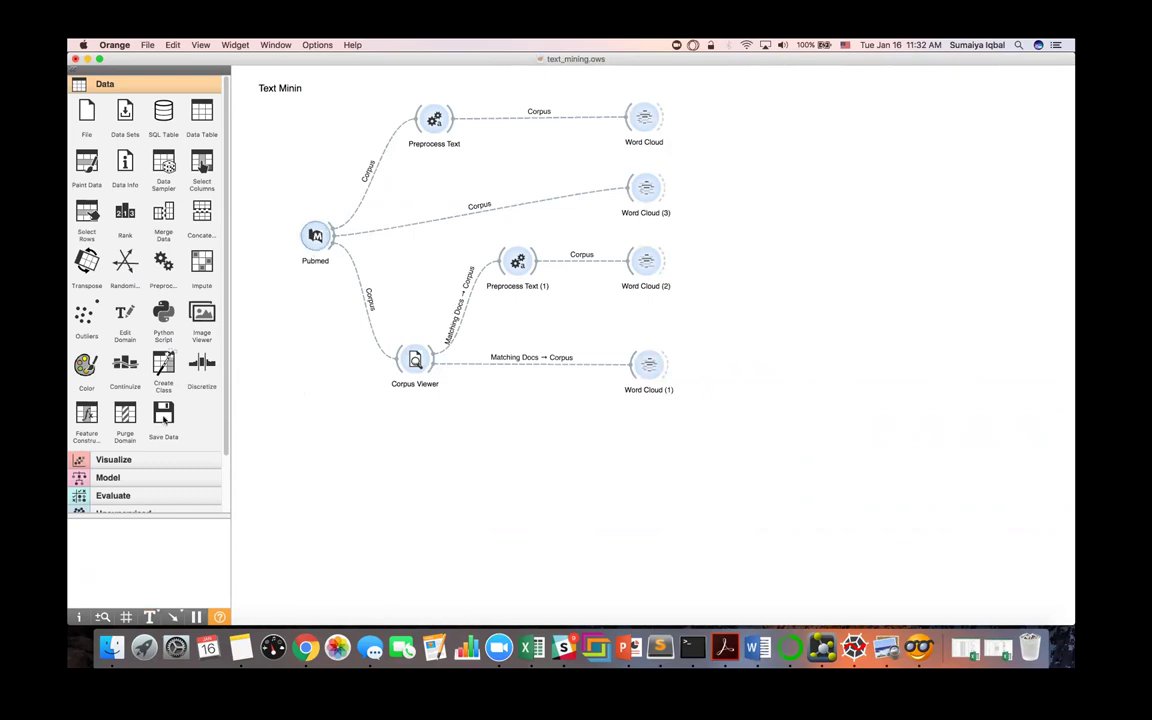
Step: Show the Text Mining widget category and open the workflow's Pubmed widget, moving its window clear of the workflow
{"action": "scroll", "coordinate": [167, 413], "scroll_direction": "down", "scroll_amount": 3}
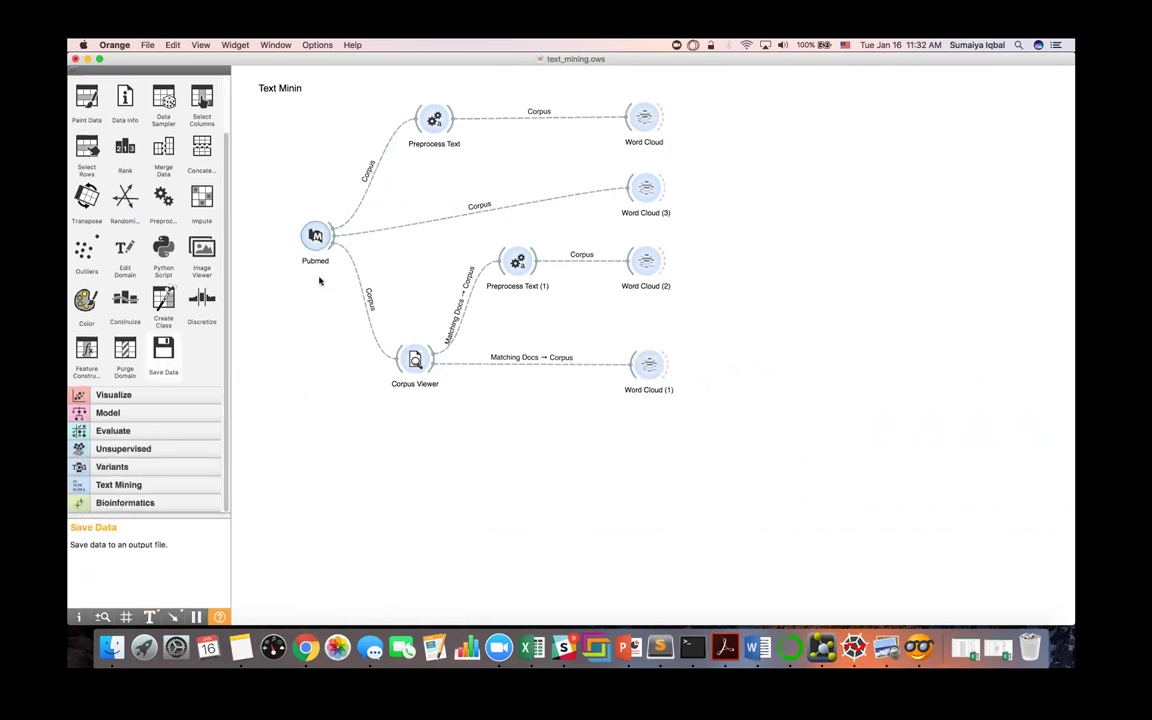
{"action": "left_click", "coordinate": [150, 486]}
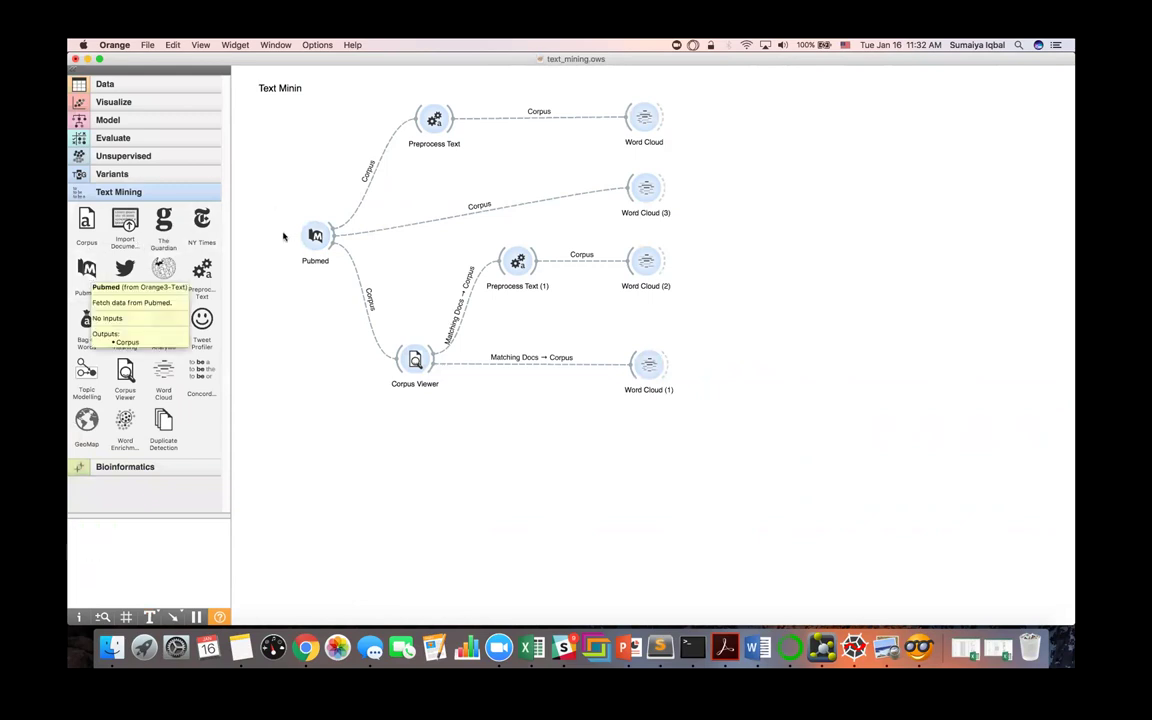
{"action": "left_click", "coordinate": [322, 246]}
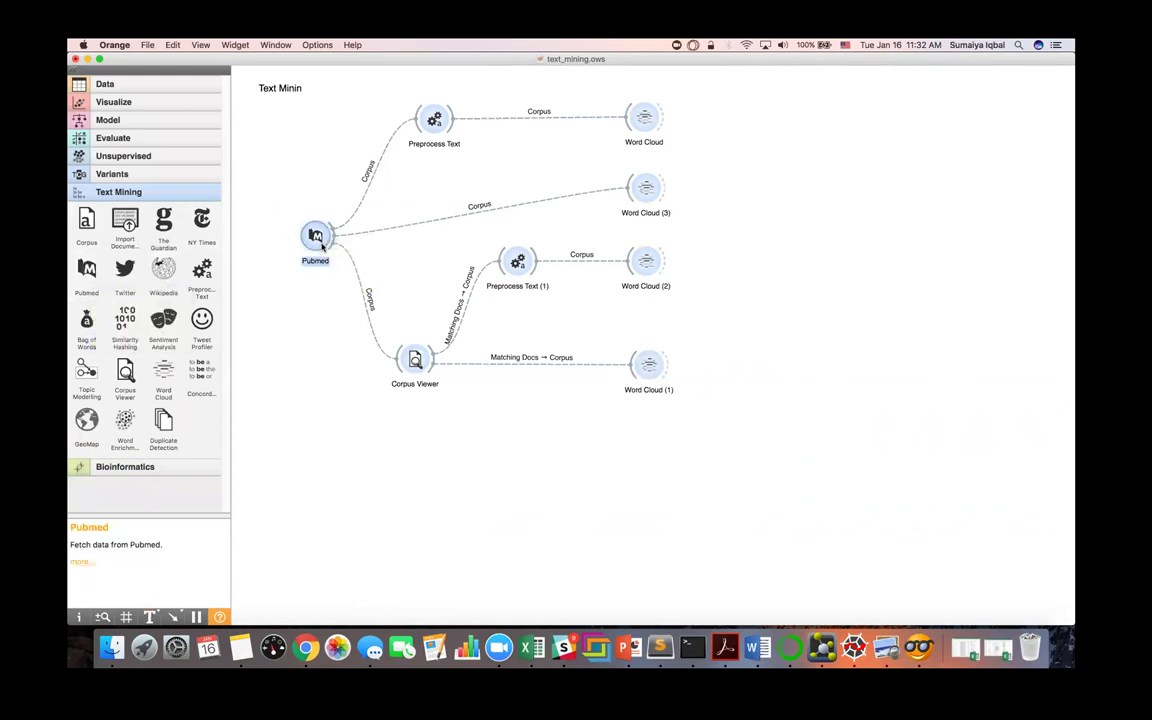
{"action": "double_click", "coordinate": [318, 238]}
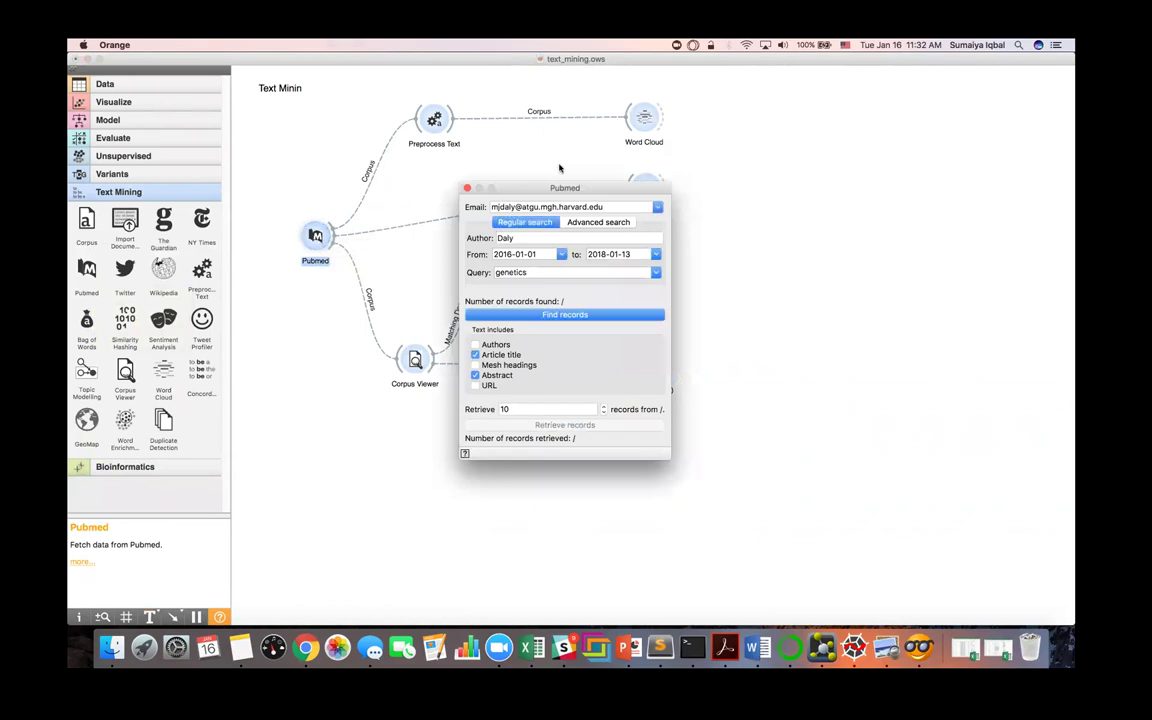
{"action": "left_click_drag", "start_coordinate": [543, 187], "coordinate": [828, 98]}
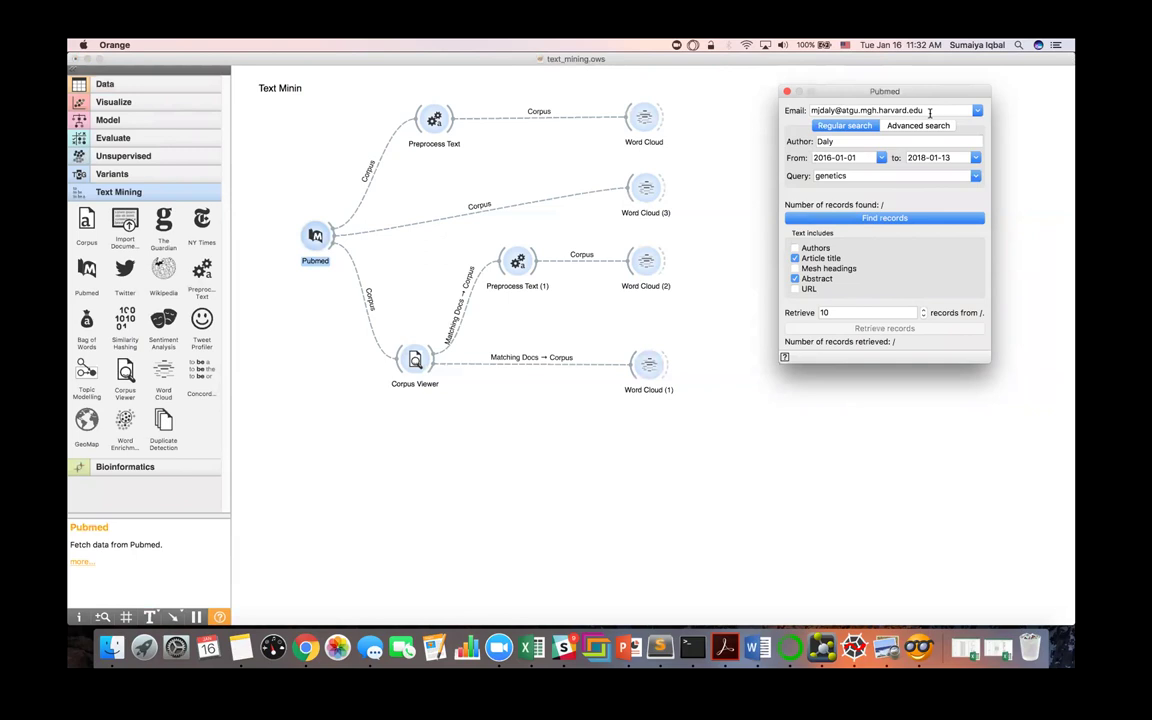
Step: Find PubMed records for the filled-in author with the query genetics, dated 2016-01-01 to 2018-01-13
{"action": "left_click", "coordinate": [929, 112]}
{"action": "key", "text": "Tab"}
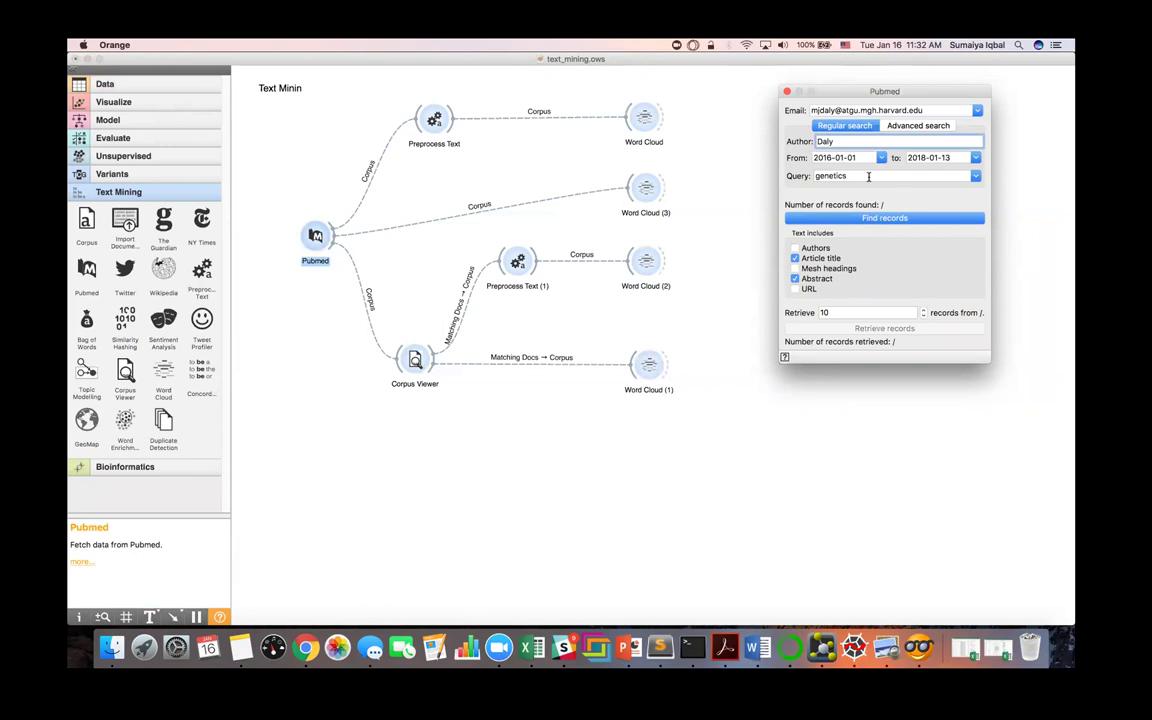
{"action": "left_click", "coordinate": [868, 176]}
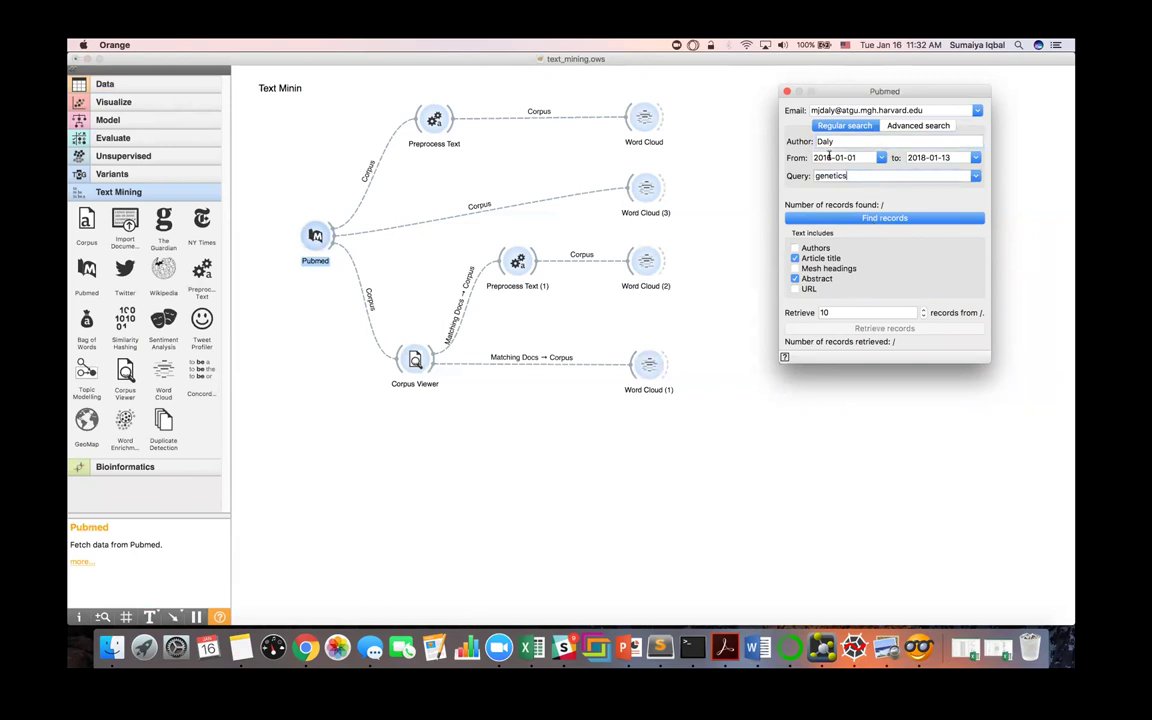
{"action": "left_click", "coordinate": [898, 218]}
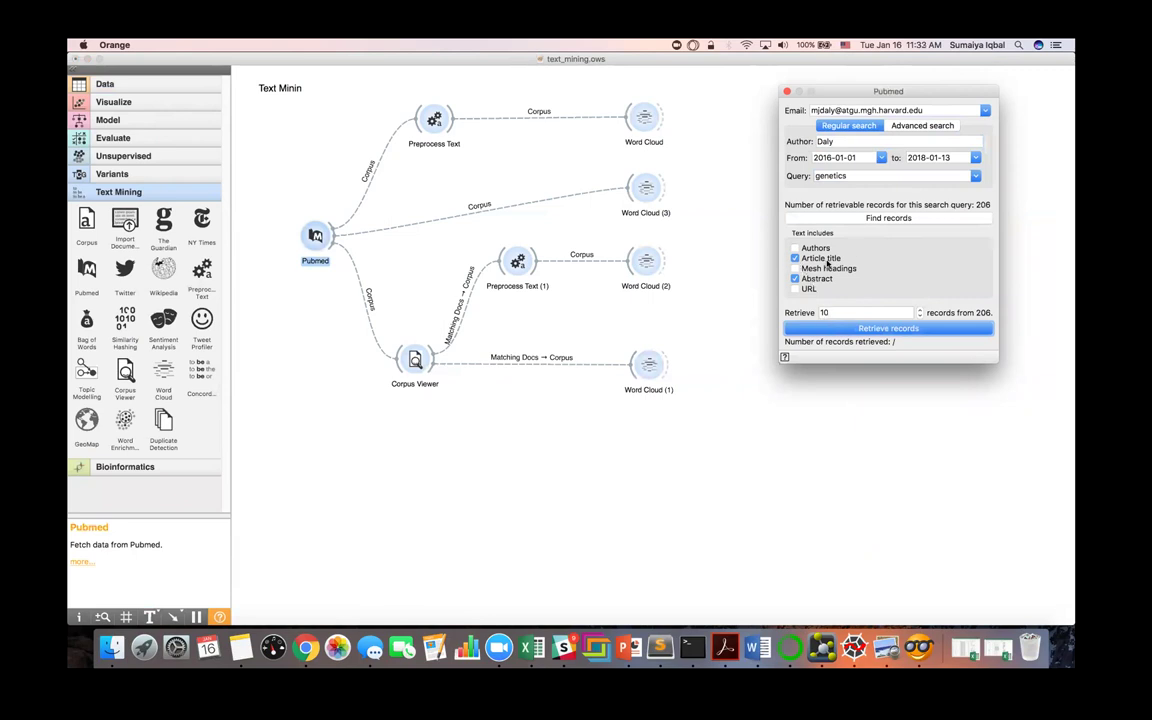
Step: Retrieve 10 of the found PubMed records with article title and abstract included, and return to the workflow
{"action": "left_click", "coordinate": [830, 312]}
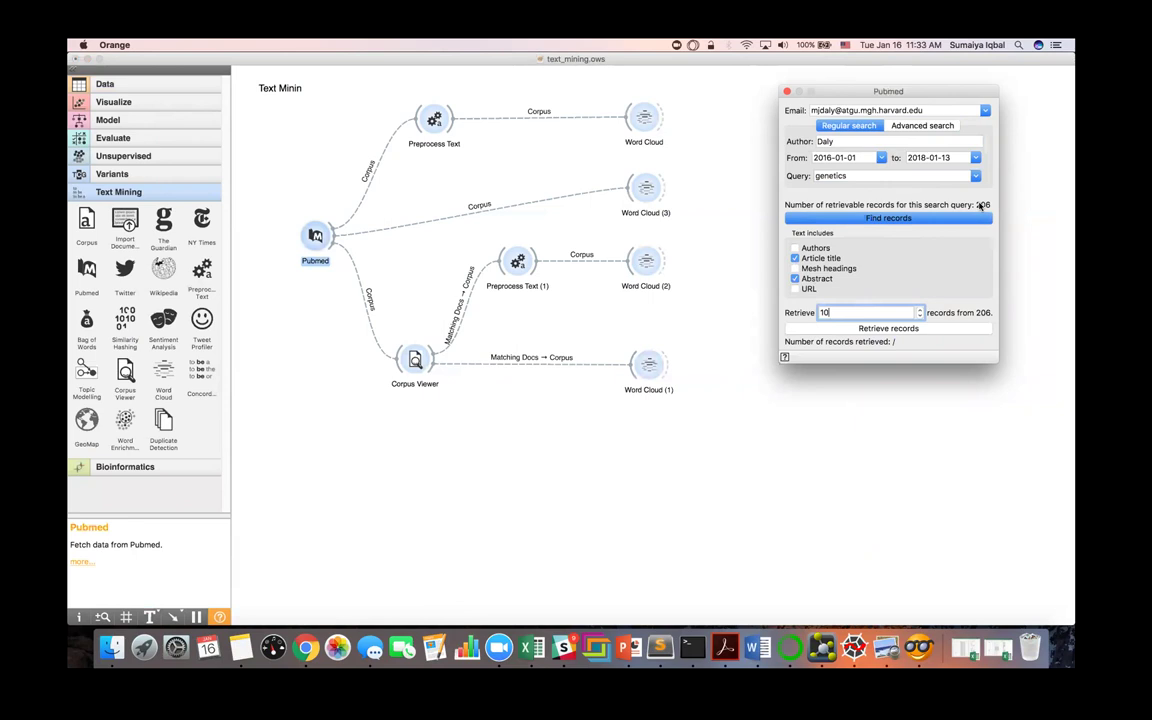
{"action": "left_click", "coordinate": [909, 331]}
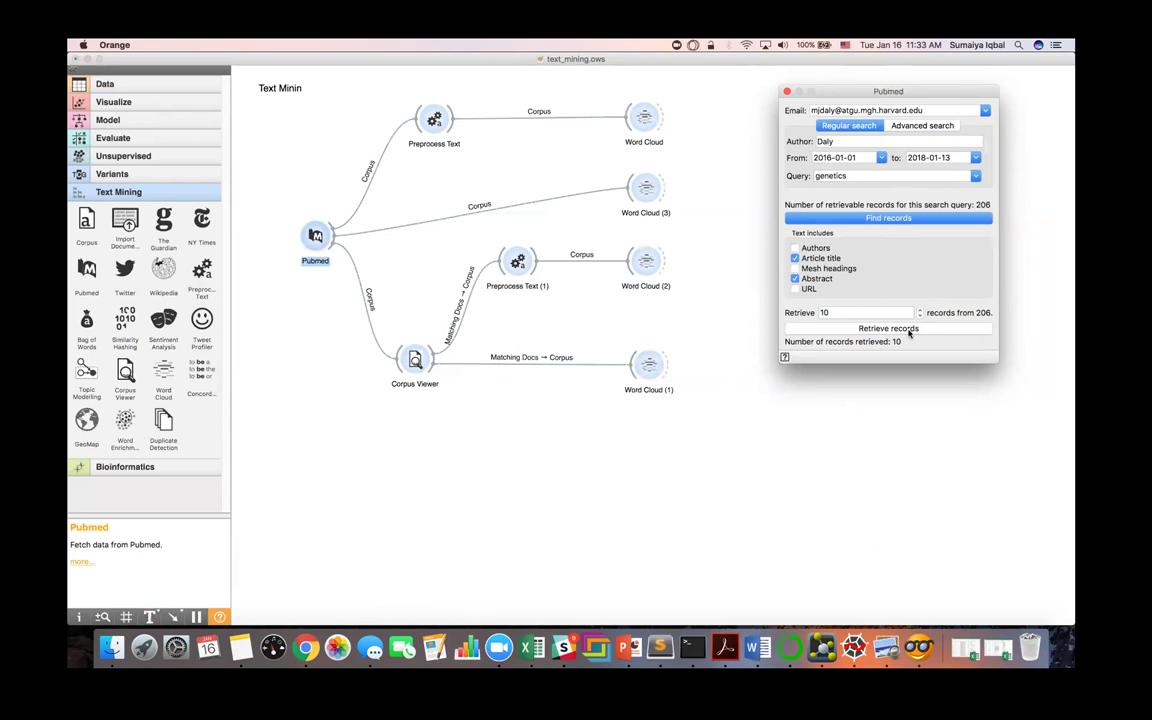
{"action": "left_click", "coordinate": [527, 503]}
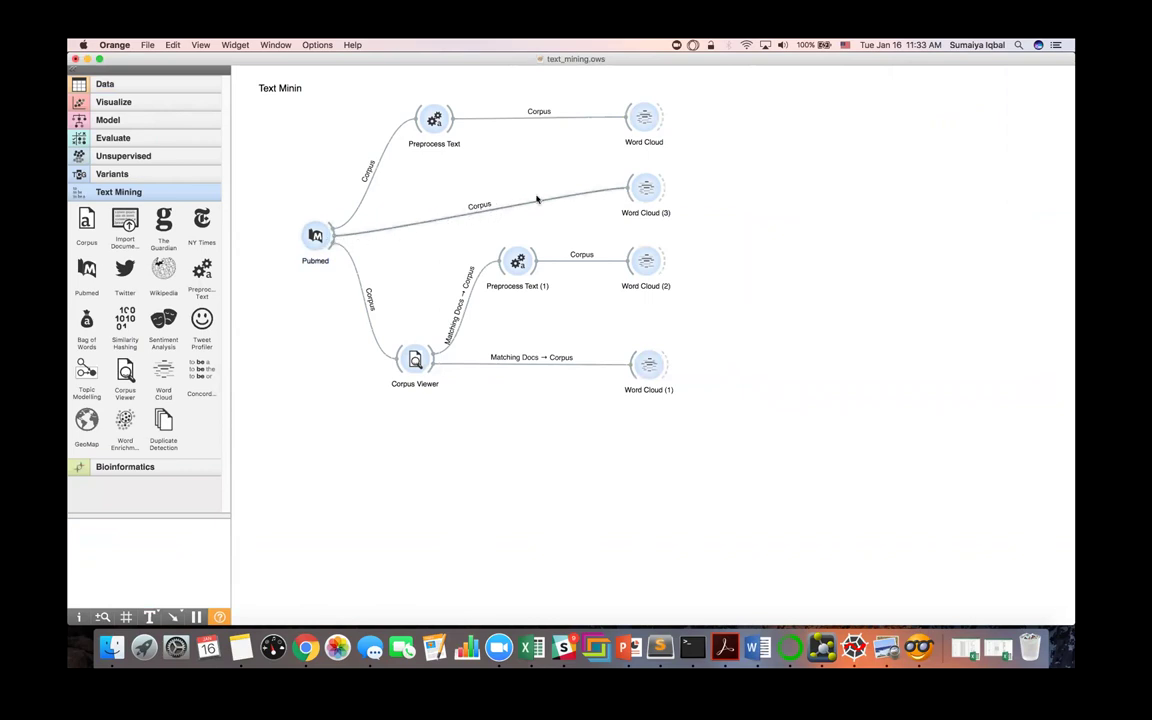
Step: Examine the unprocessed corpus in Word Cloud (3), enlarging its window, and return to the workflow
{"action": "left_click", "coordinate": [646, 188]}
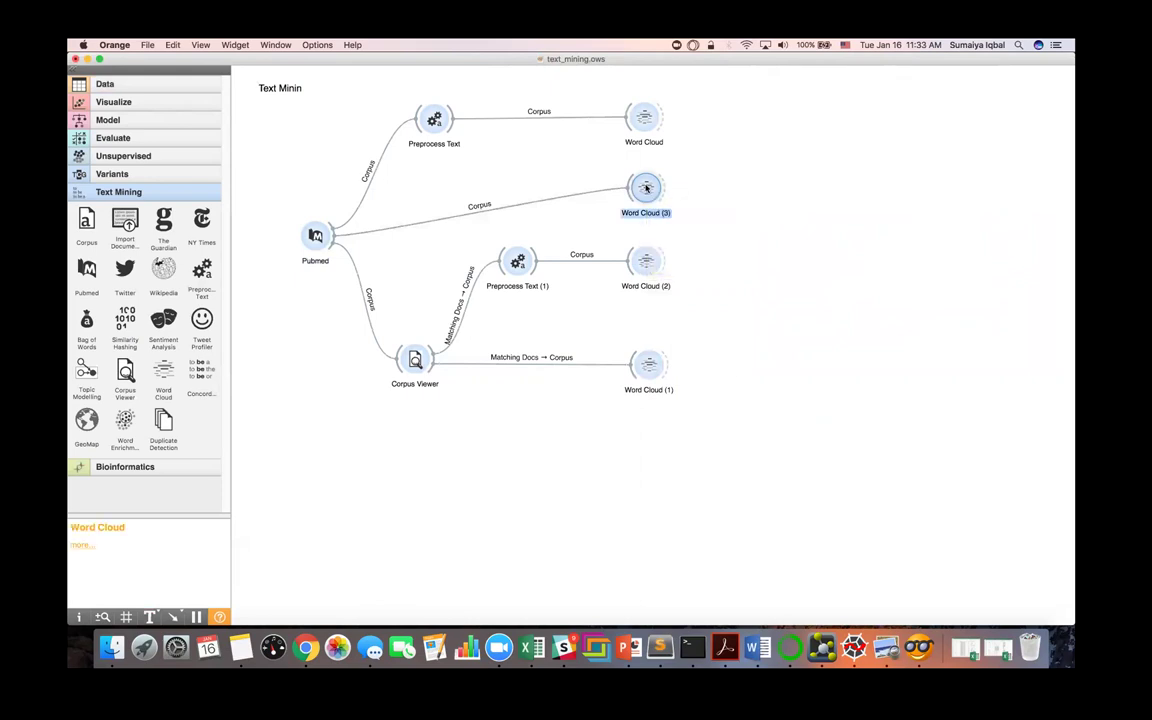
{"action": "double_click", "coordinate": [646, 188]}
{"action": "left_click_drag", "start_coordinate": [912, 540], "coordinate": [1016, 617]}
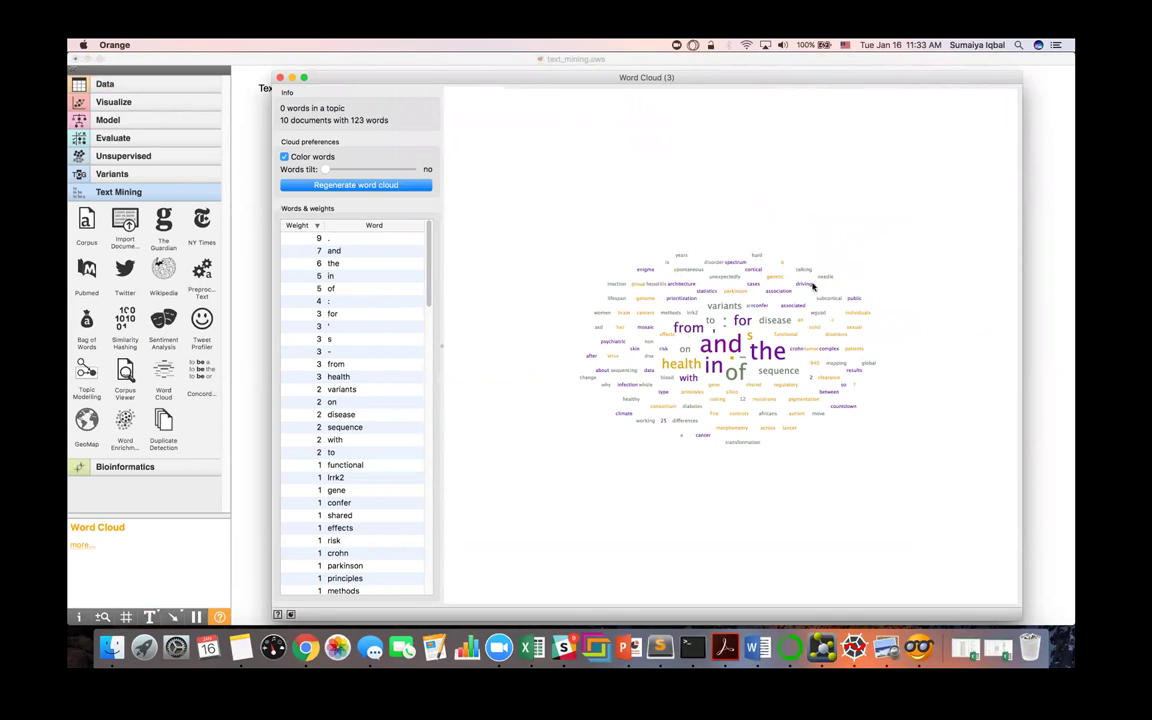
{"action": "key", "text": "super+w"}
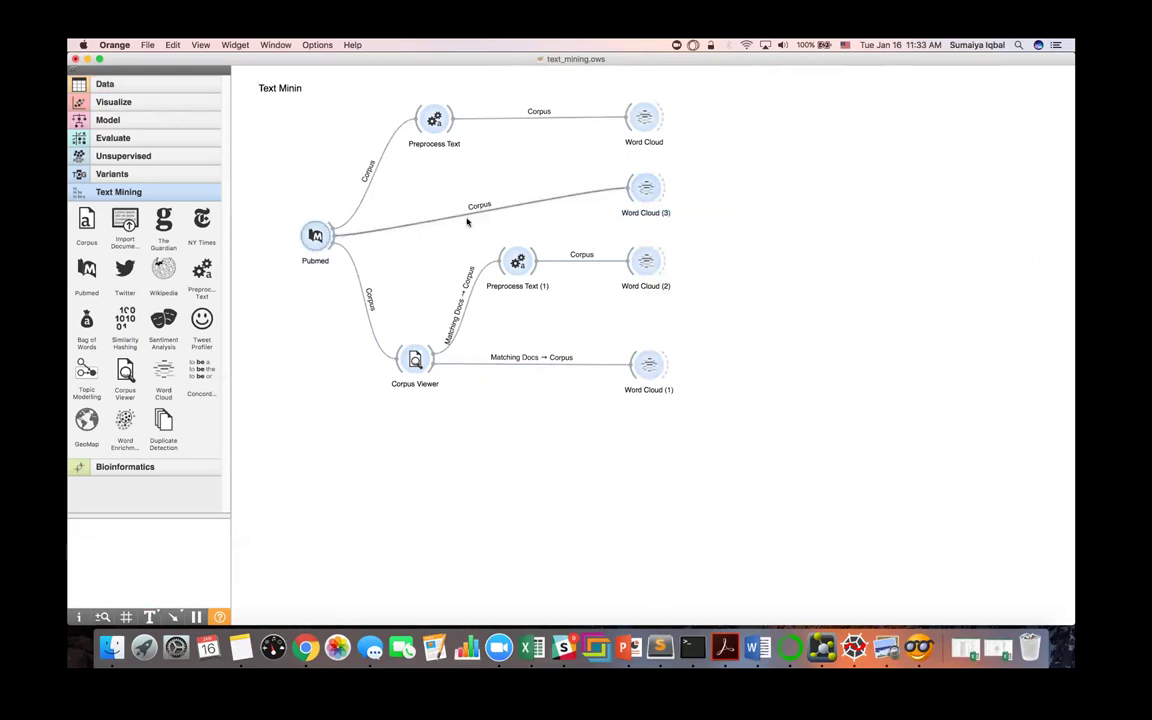
{"action": "double_click", "coordinate": [647, 187]}
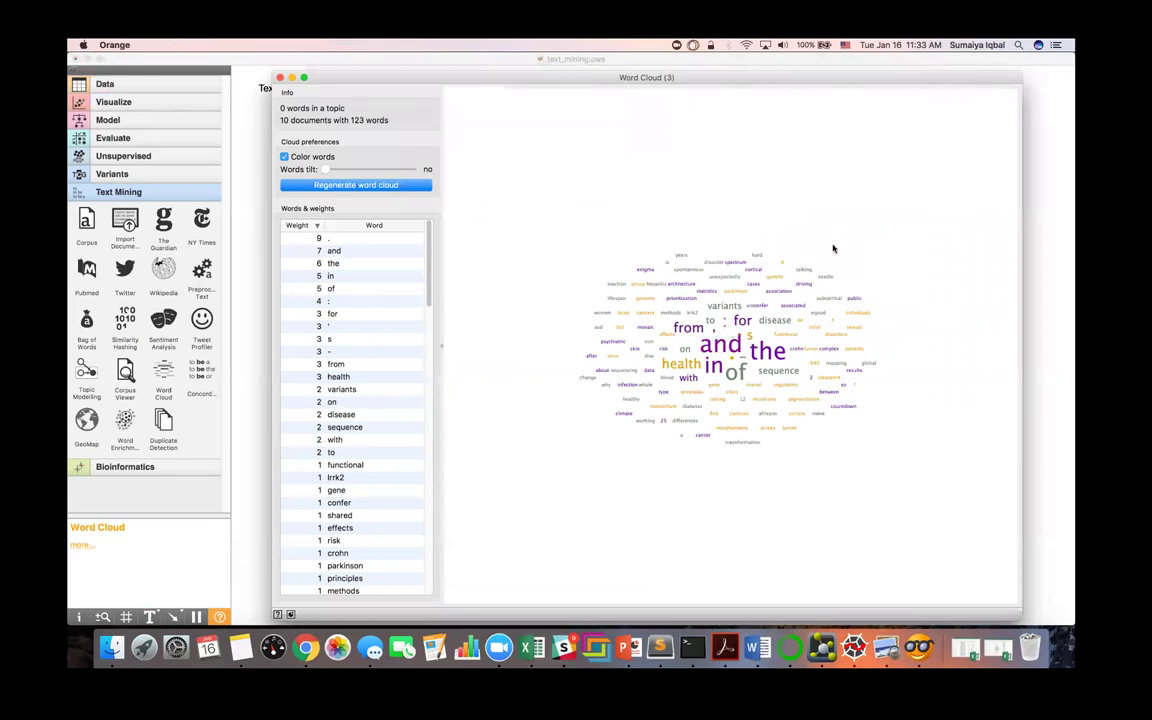
{"action": "left_click", "coordinate": [259, 371]}
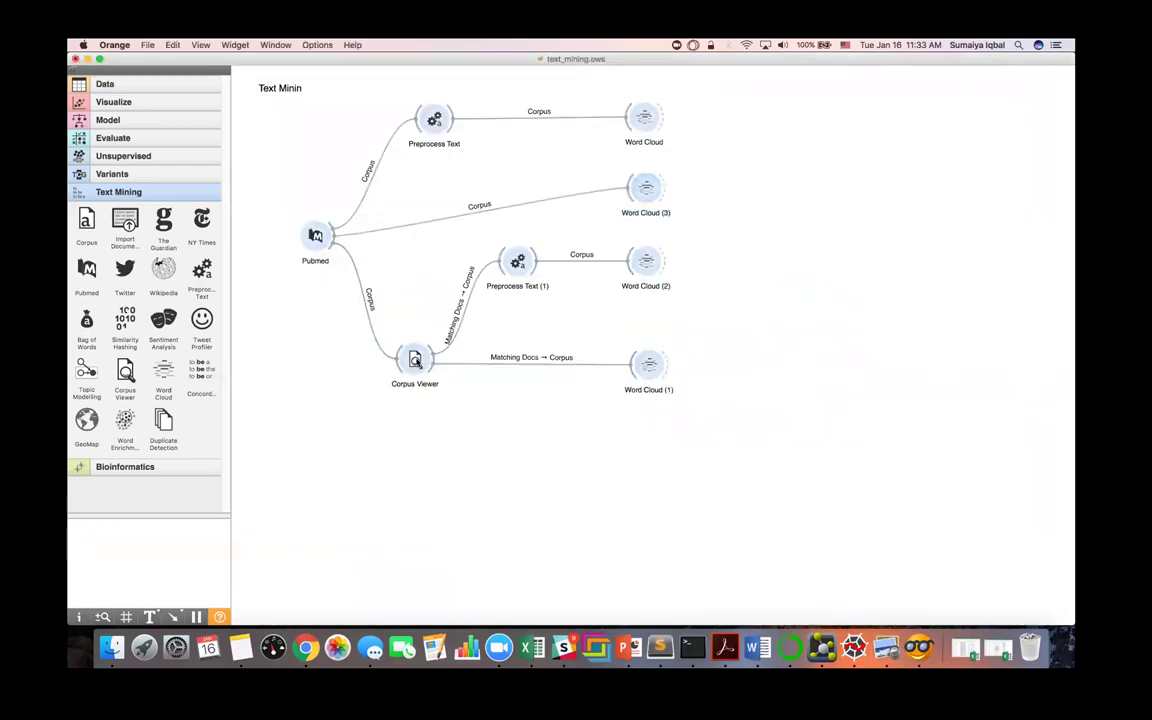
Step: Open the Corpus Viewer and filter its documents by the regular expression "variants"
{"action": "left_click", "coordinate": [415, 361]}
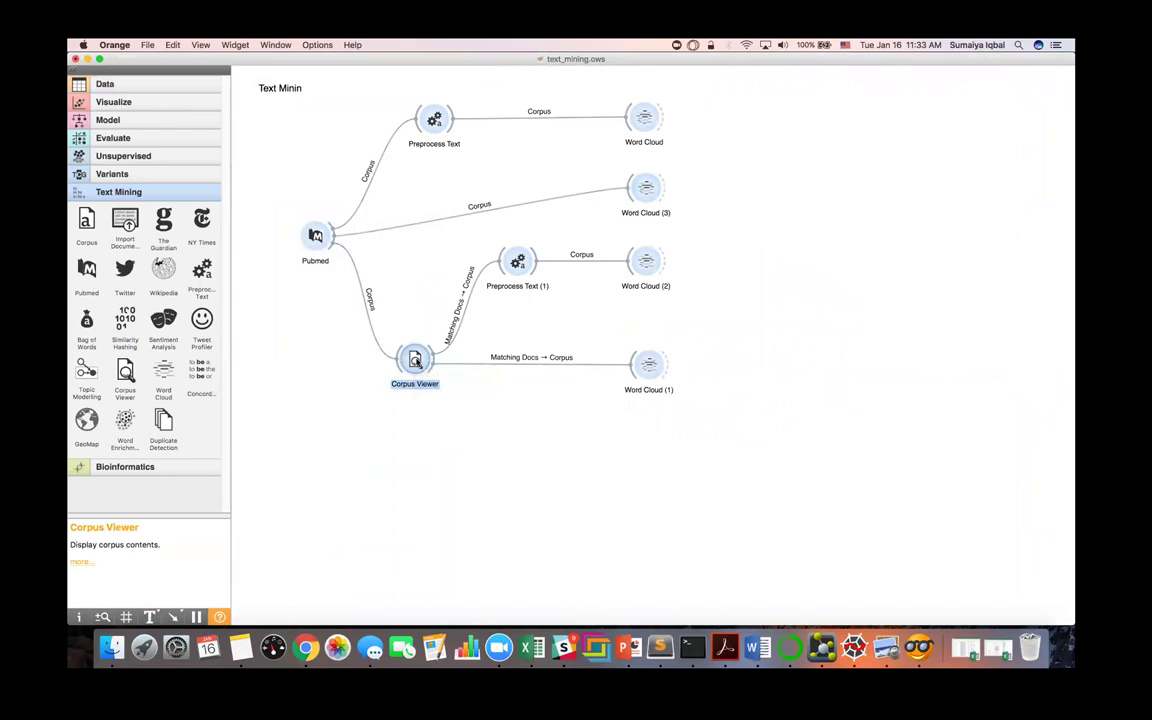
{"action": "double_click", "coordinate": [415, 361]}
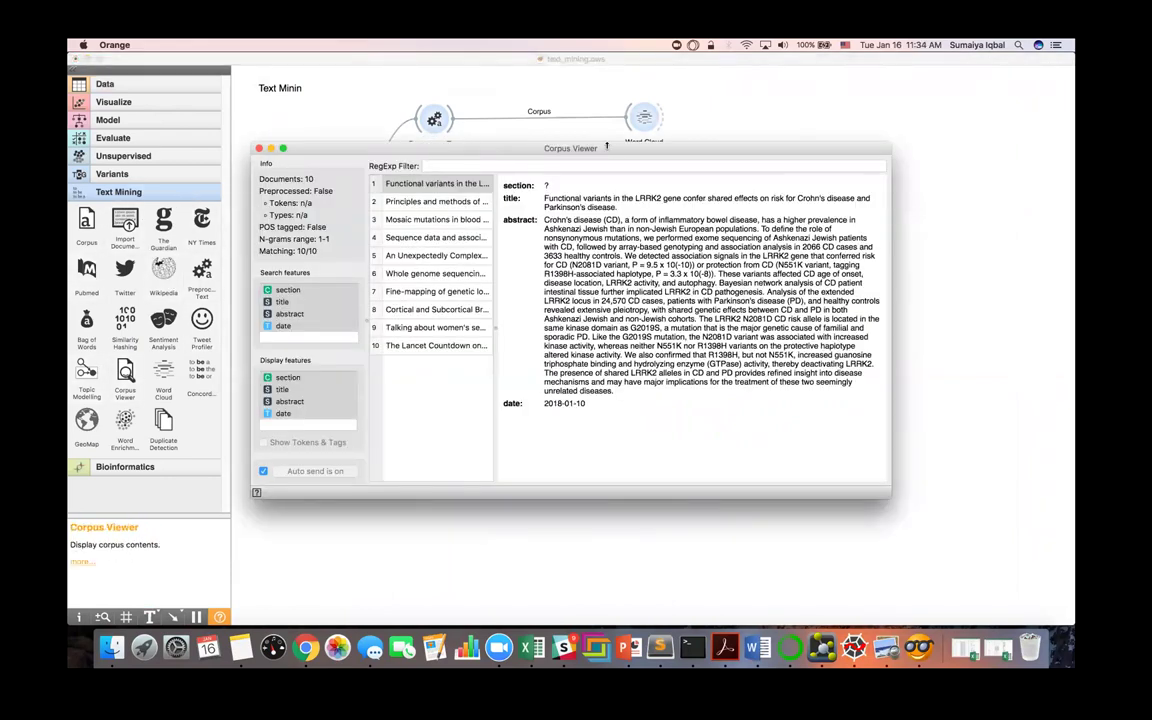
{"action": "left_click", "coordinate": [487, 167]}
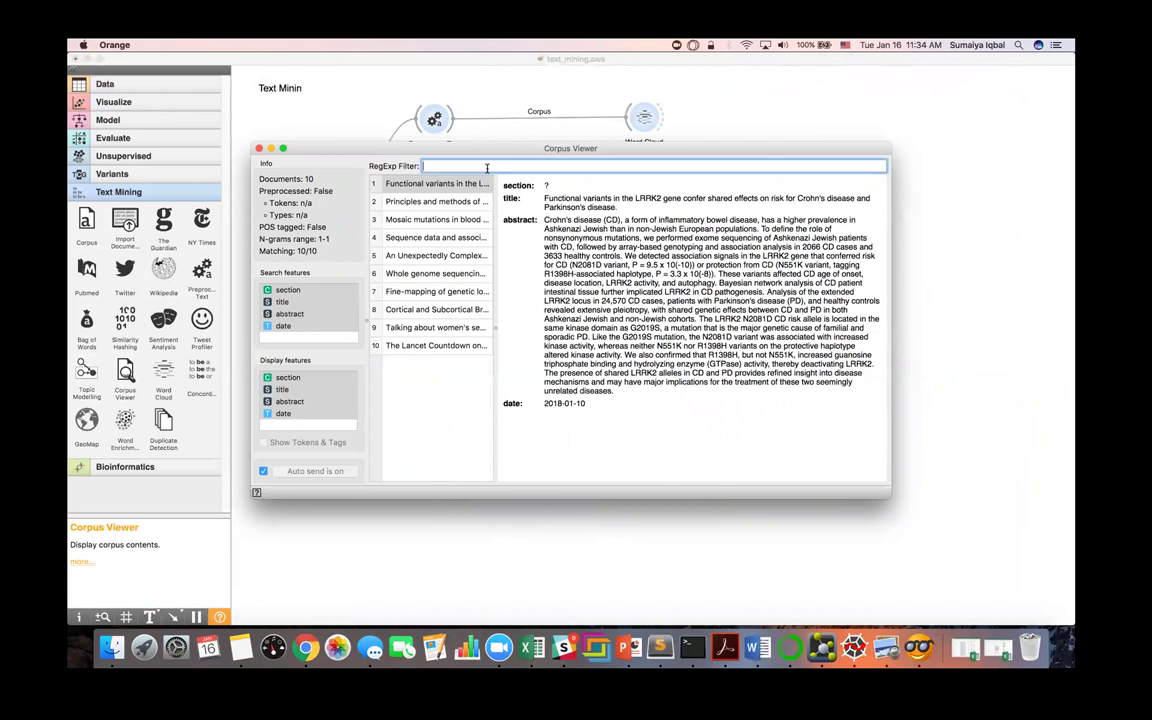
{"action": "type", "text": "variants"}
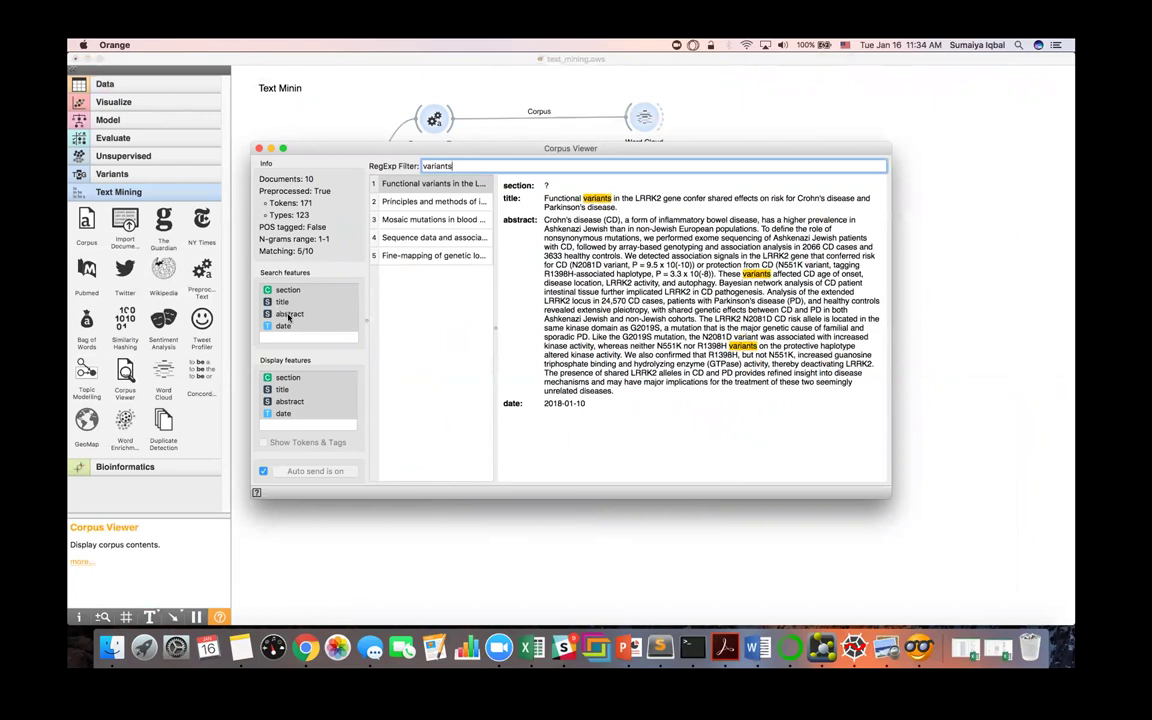
Step: Try the variants filter on abstract and title alone, and set the search features to both title and abstract
{"action": "left_click", "coordinate": [288, 315]}
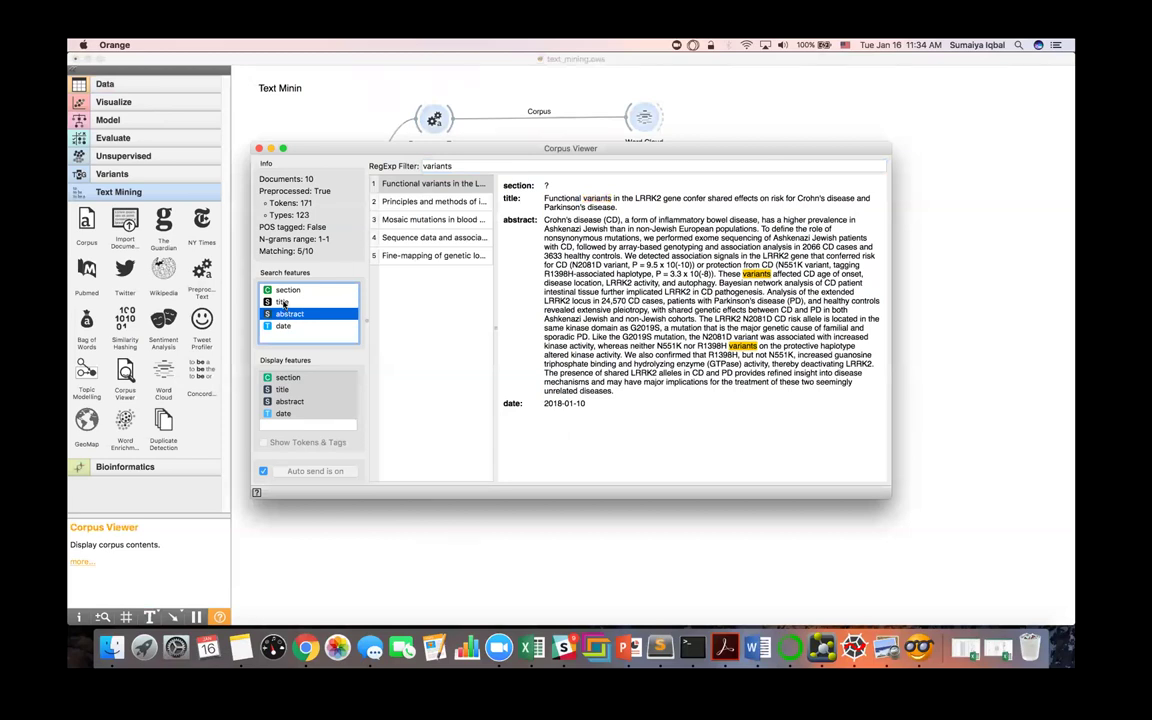
{"action": "left_click", "coordinate": [284, 302]}
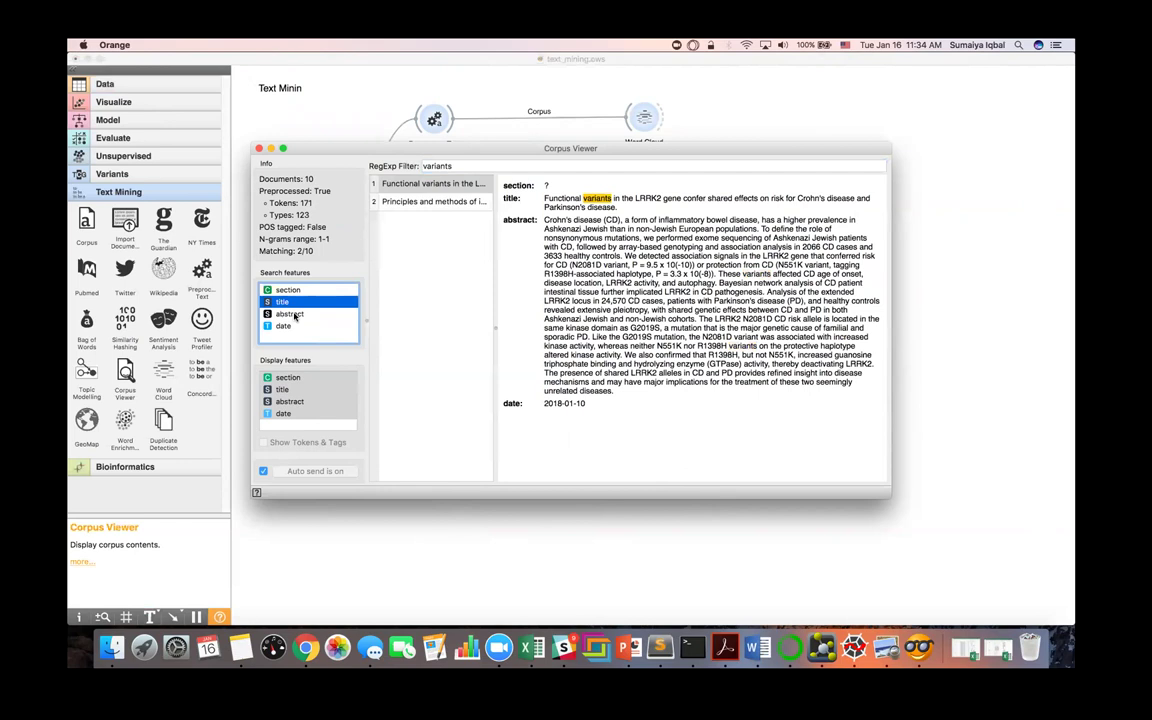
{"action": "left_click", "coordinate": [290, 314], "text": "shift"}
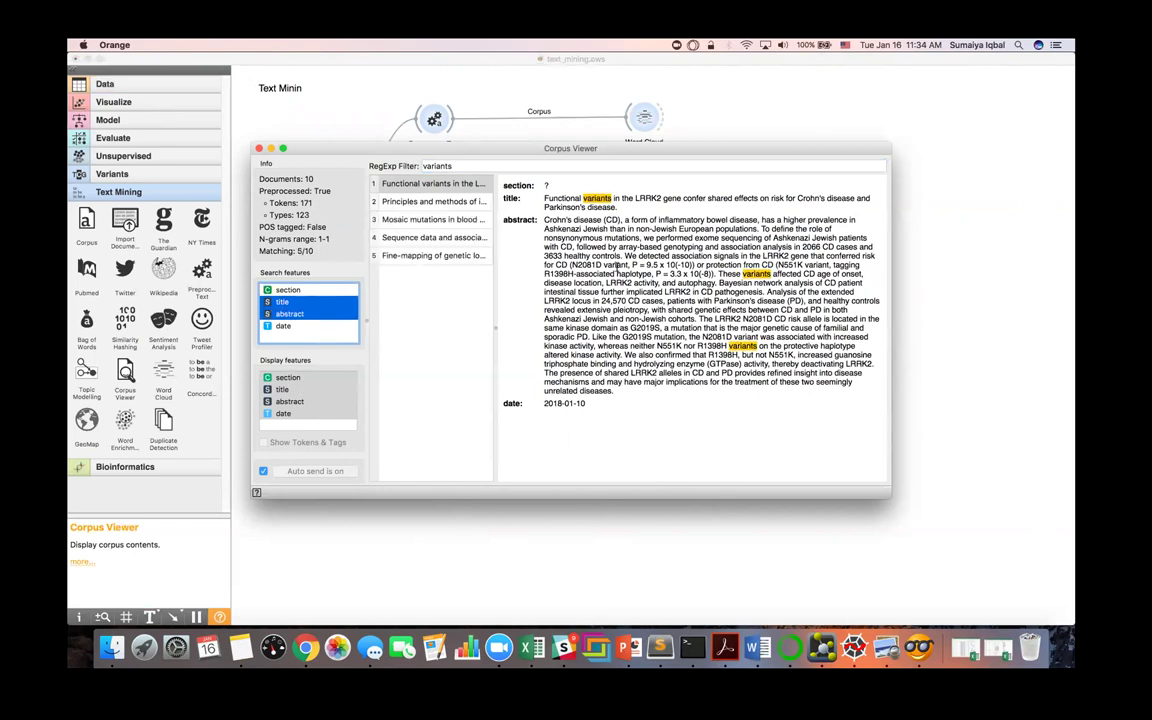
Step: Limit the Corpus Viewer's display features to title and abstract, and close the viewer
{"action": "left_click", "coordinate": [283, 390], "text": "super"}
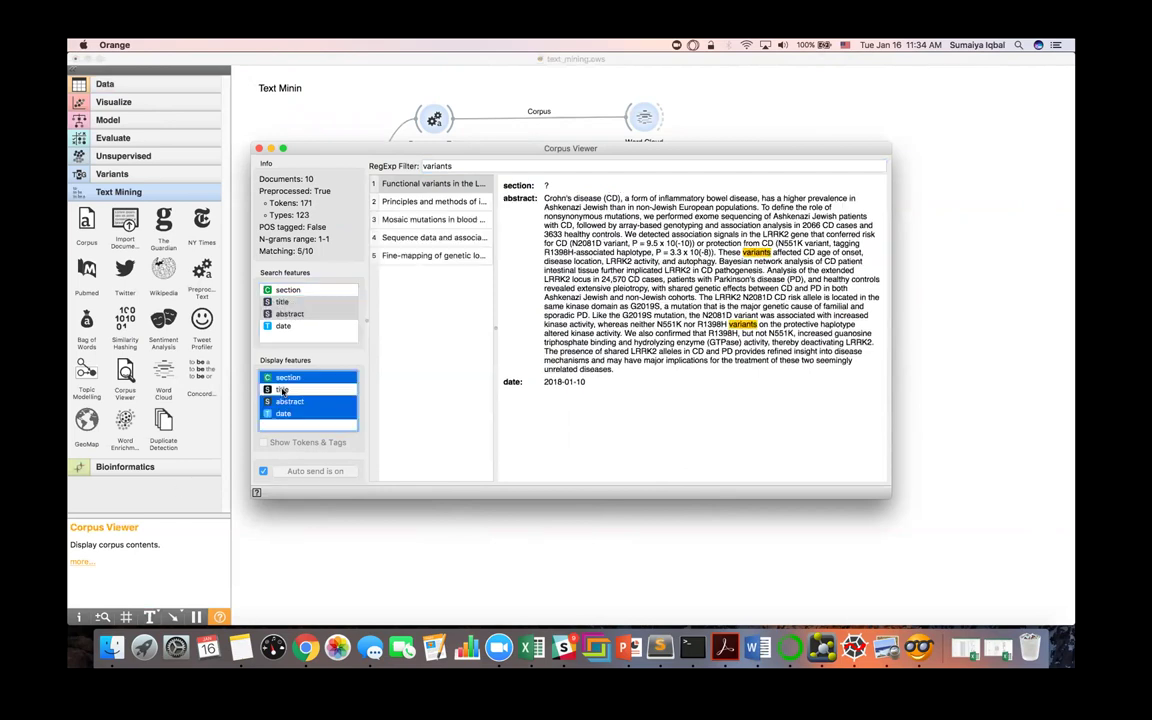
{"action": "left_click", "coordinate": [290, 401], "text": "super"}
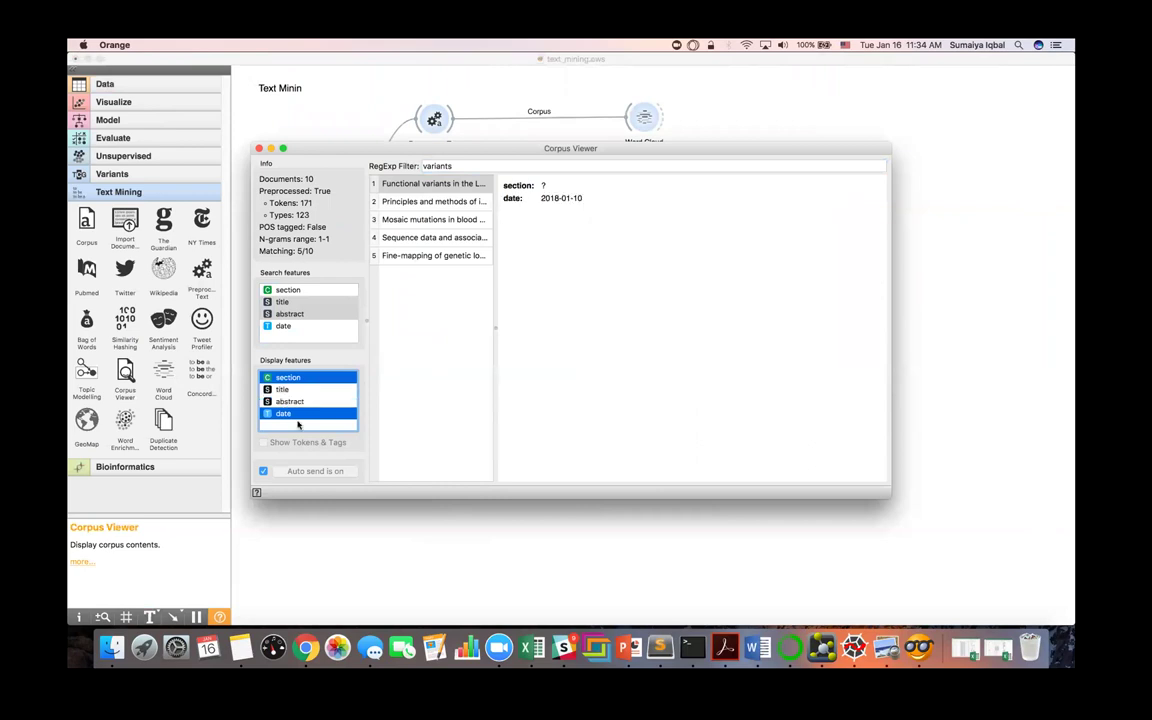
{"action": "left_click", "coordinate": [297, 425]}
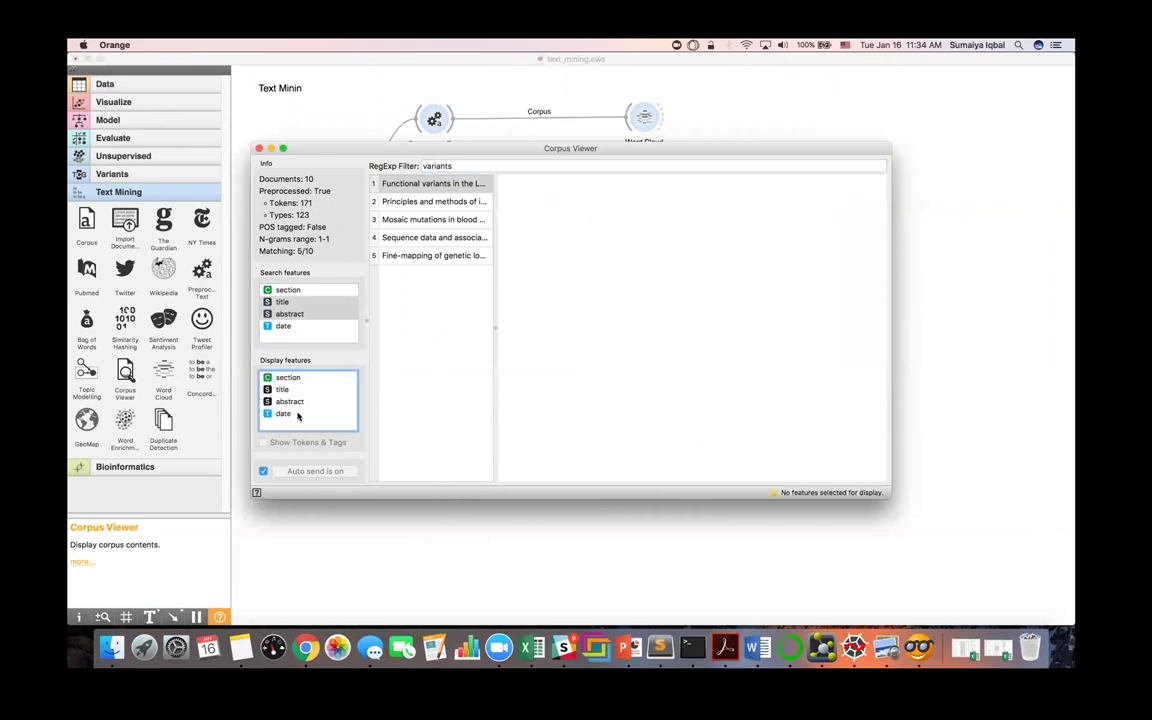
{"action": "left_click", "coordinate": [283, 389]}
{"action": "left_click", "coordinate": [290, 401], "text": "super"}
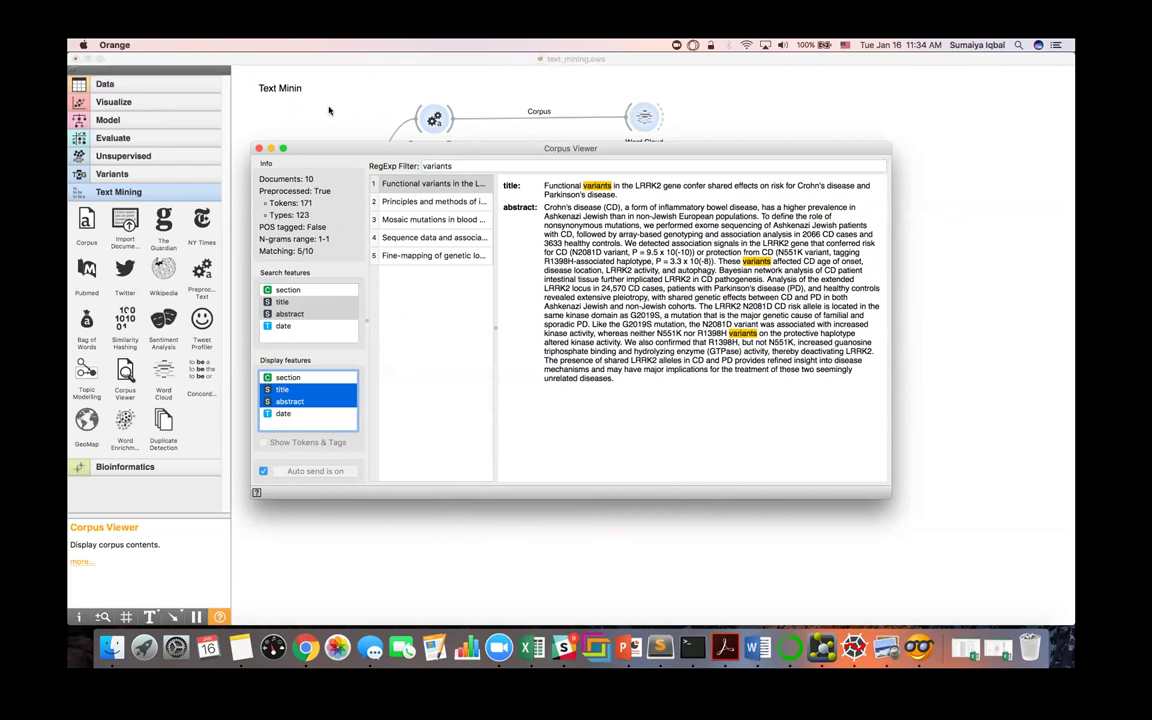
{"action": "key", "text": "super+w"}
Step: Check the Preprocess Text (1) settings and examine the resulting Word Cloud (2) in an enlarged, repositioned window
{"action": "double_click", "coordinate": [517, 262]}
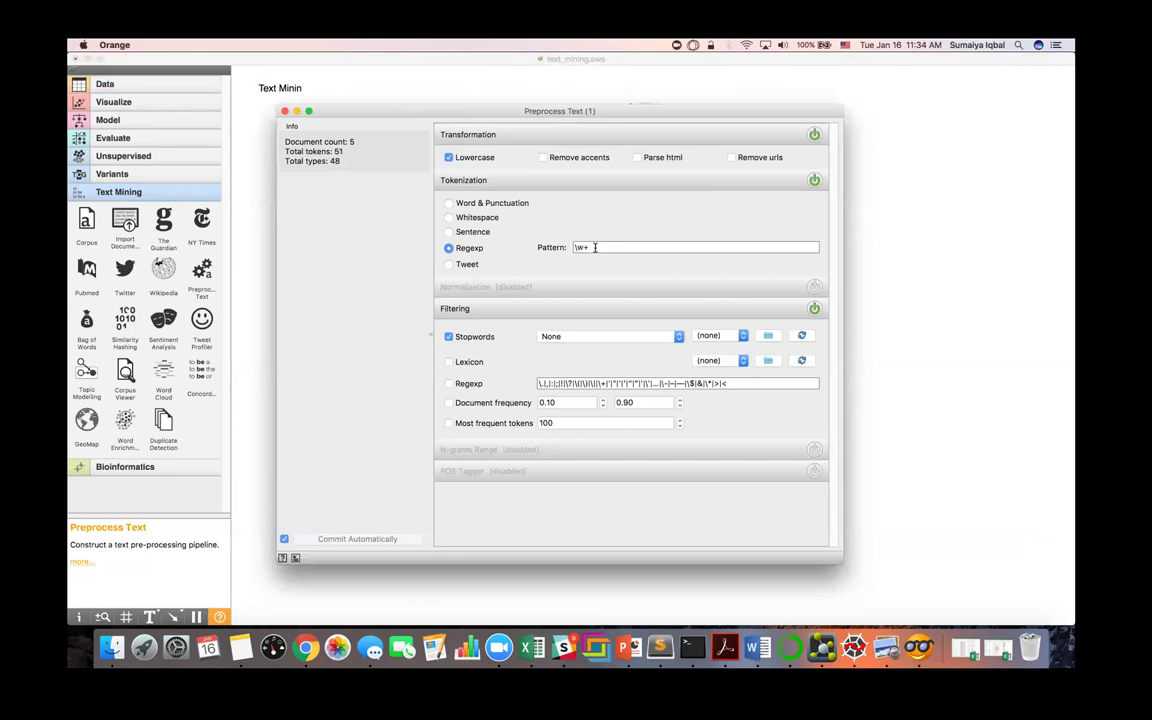
{"action": "key", "text": "super+w"}
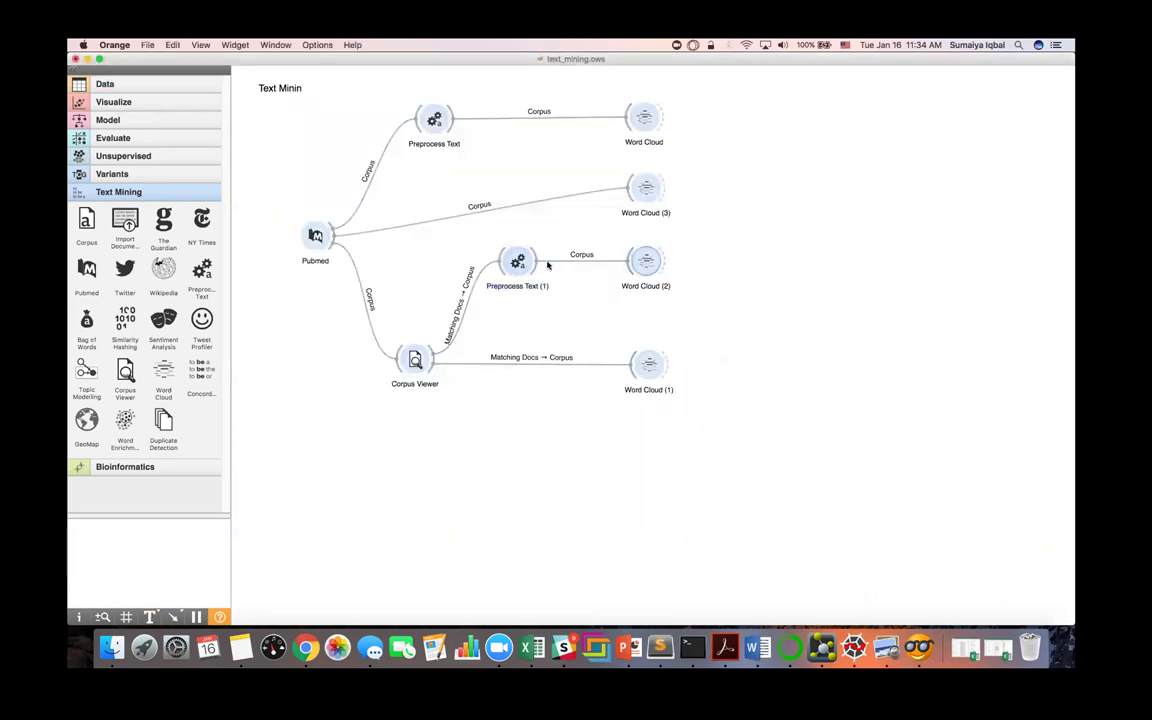
{"action": "double_click", "coordinate": [645, 266]}
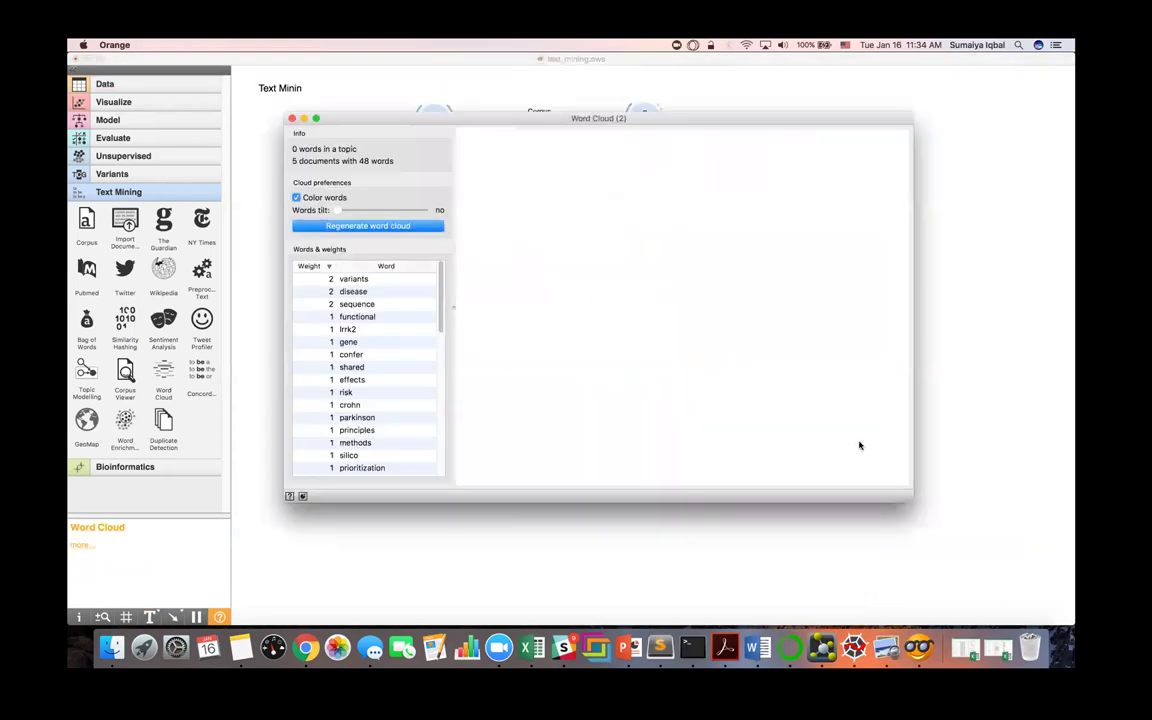
{"action": "left_click_drag", "start_coordinate": [906, 499], "coordinate": [1011, 580]}
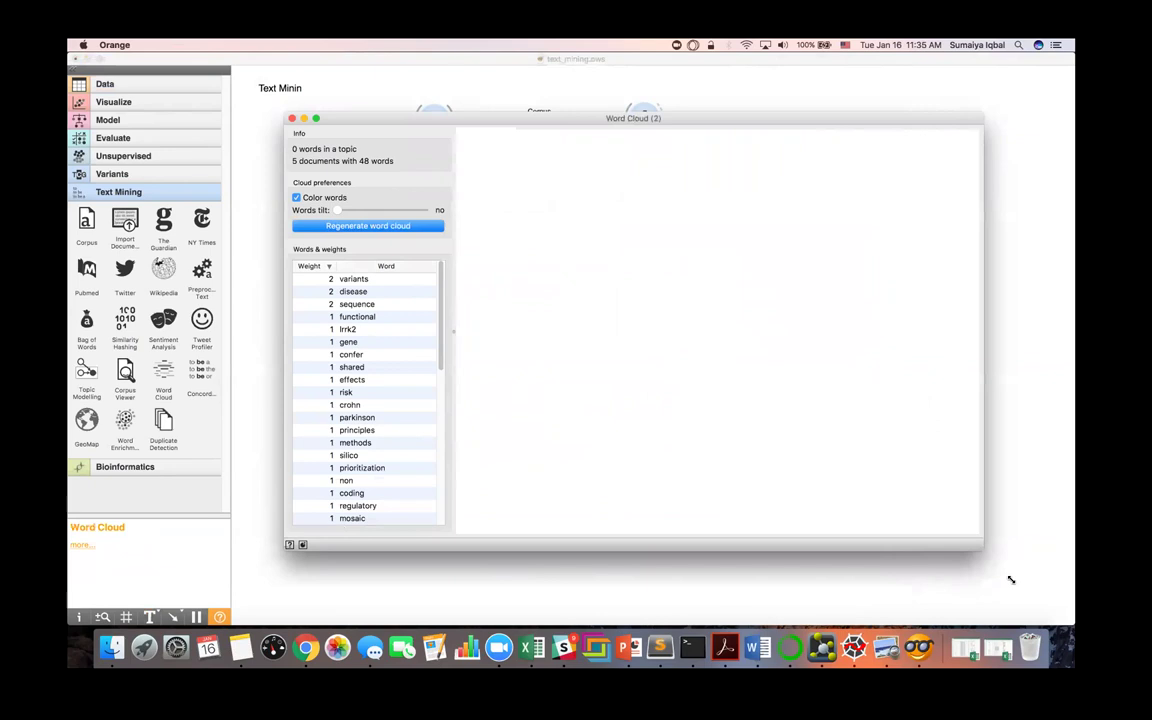
{"action": "left_click_drag", "start_coordinate": [300, 118], "coordinate": [217, 50]}
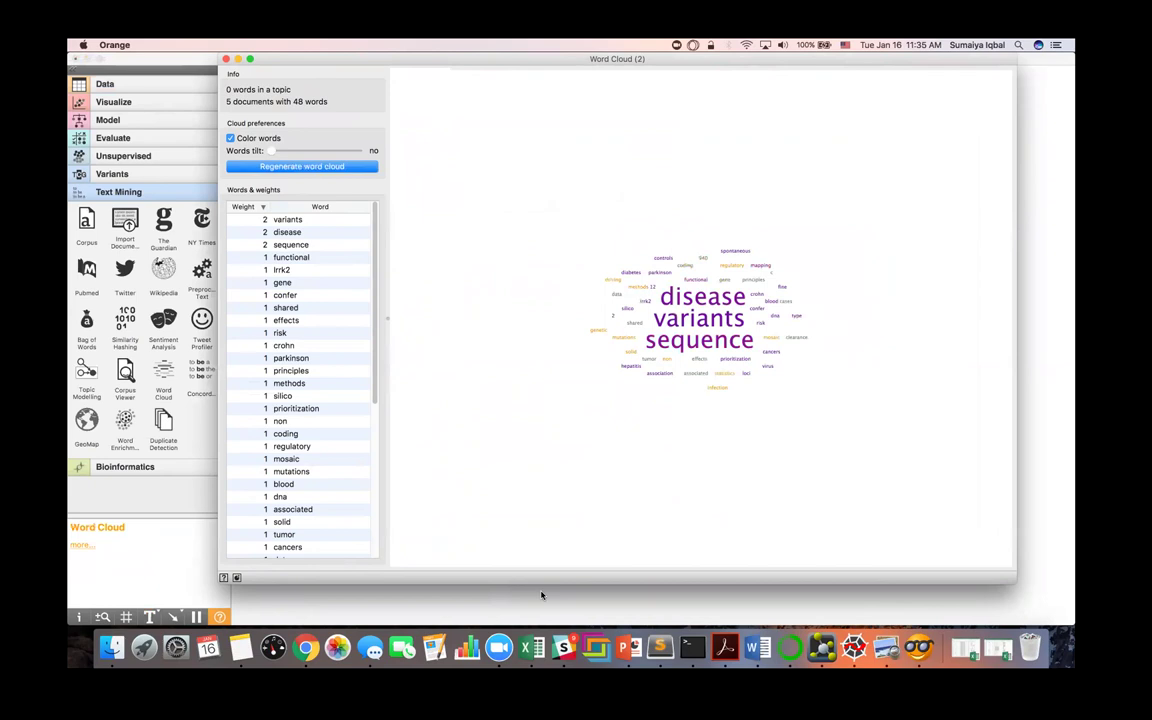
{"action": "key", "text": "super+w"}
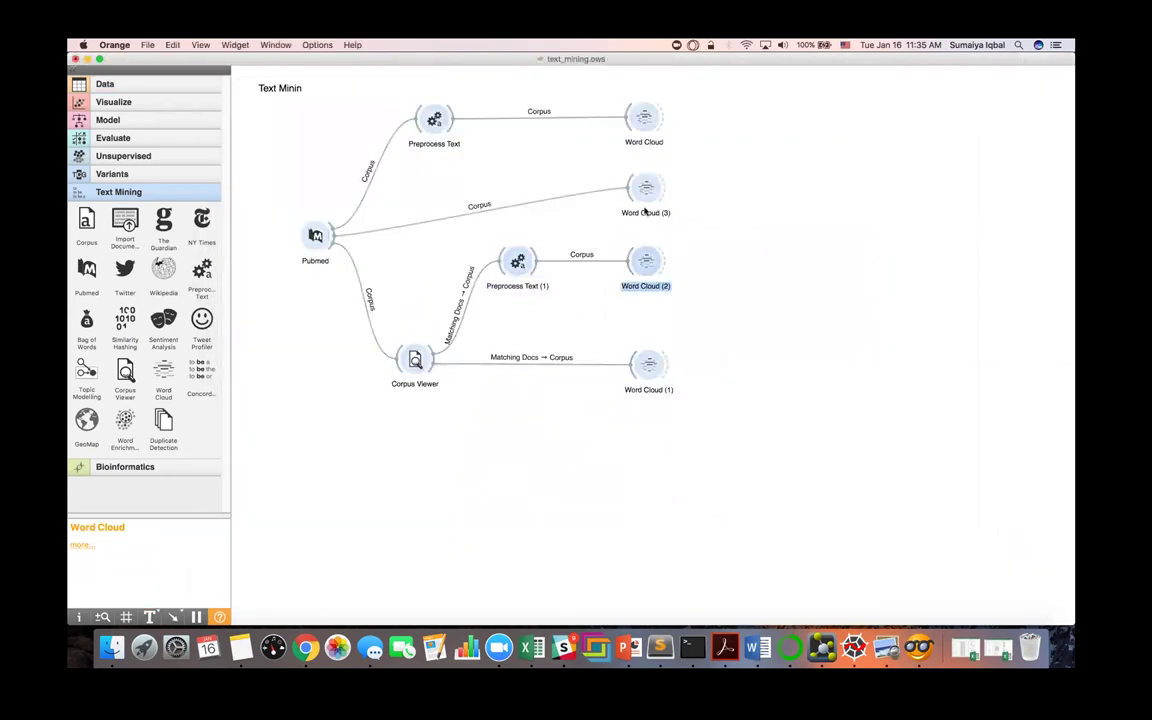
Step: Review how Preprocess Text (1) can load a custom stopwords file, leaving the file chooser and widget without loading one
{"action": "double_click", "coordinate": [518, 262]}
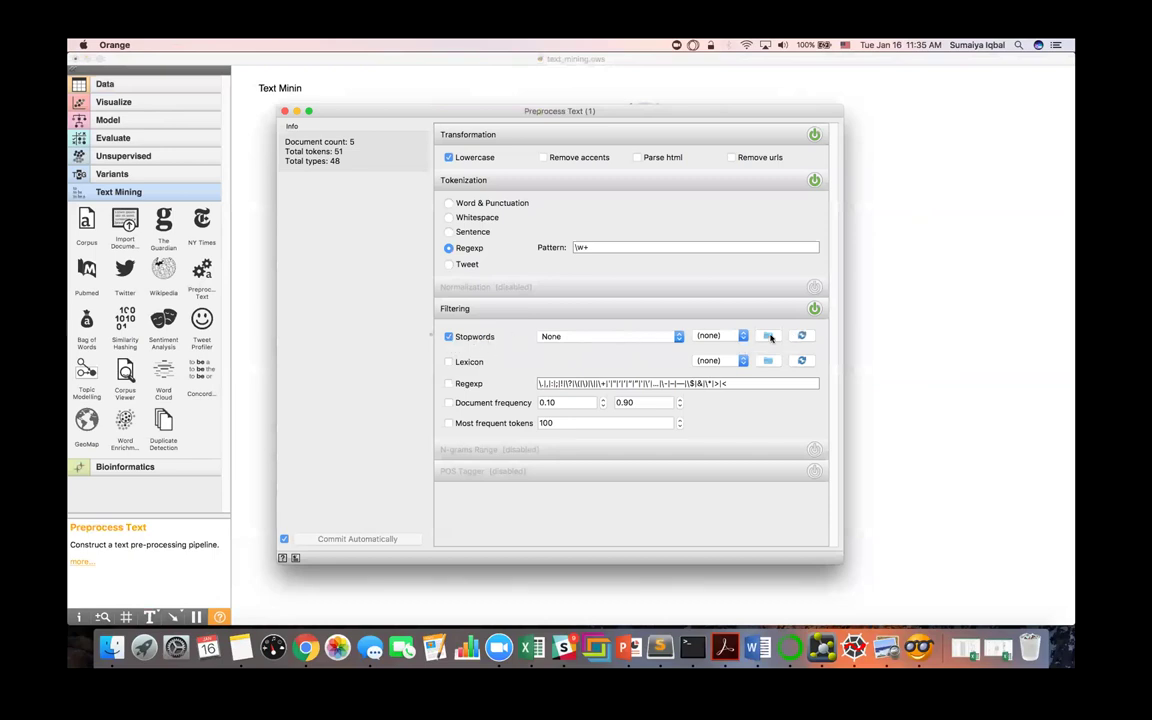
{"action": "left_click", "coordinate": [768, 337]}
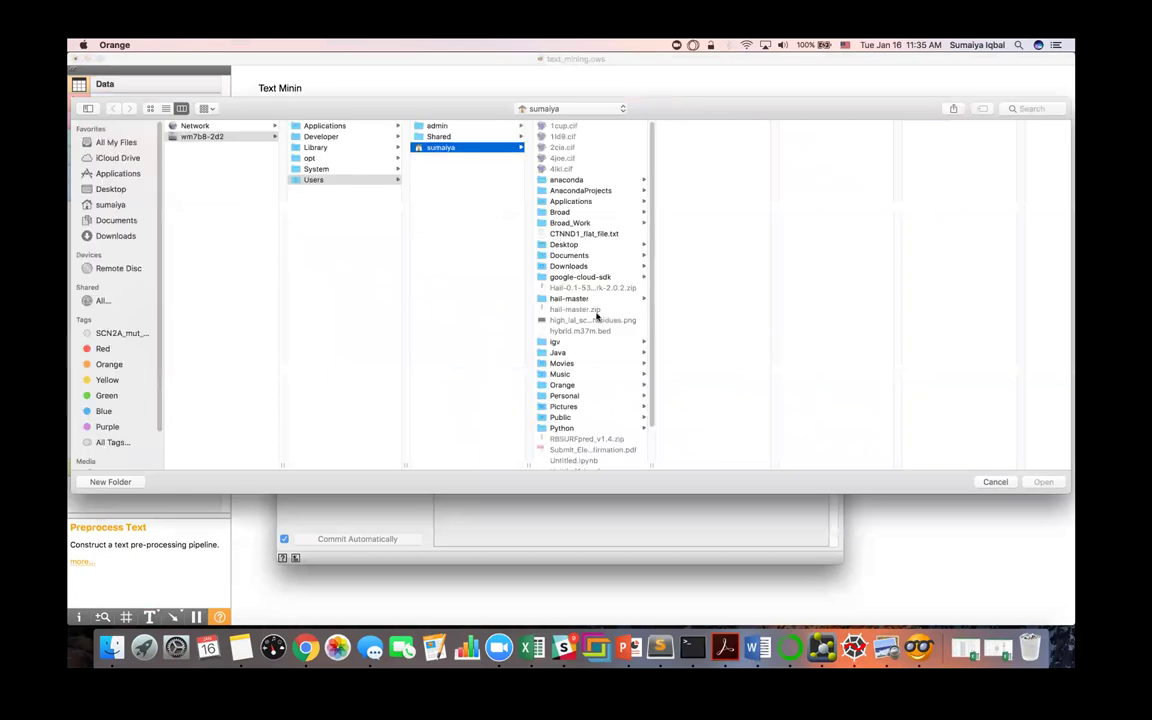
{"action": "left_click", "coordinate": [995, 481]}
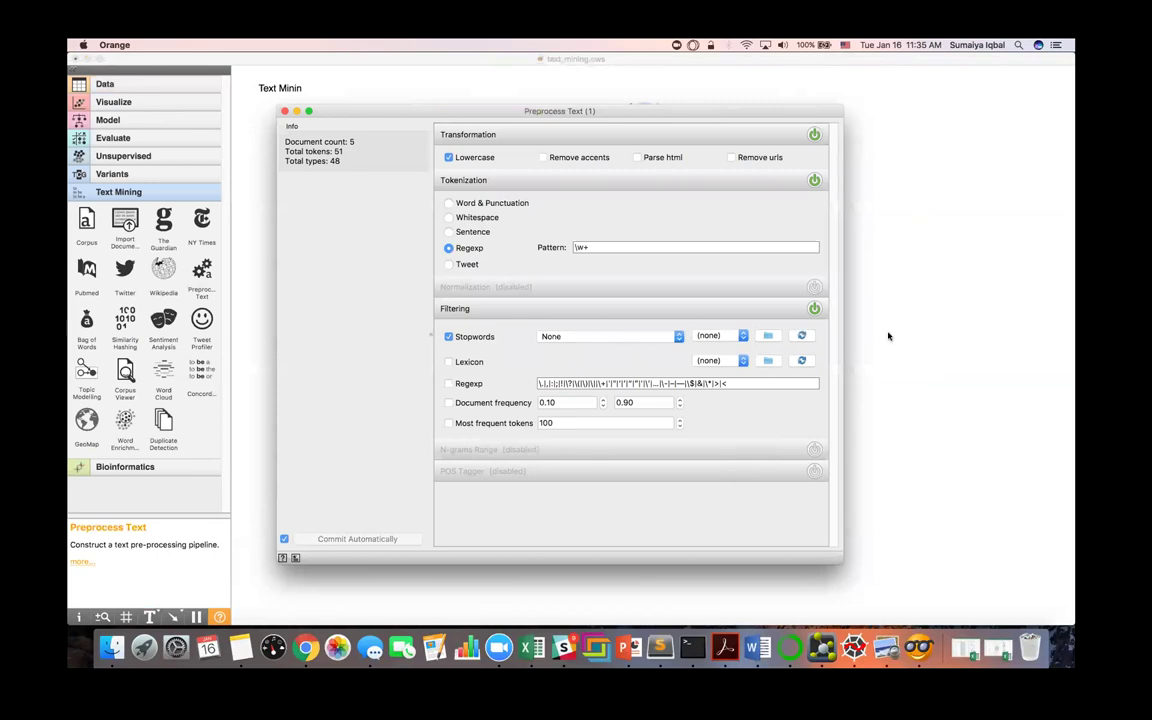
{"action": "left_click", "coordinate": [888, 336]}
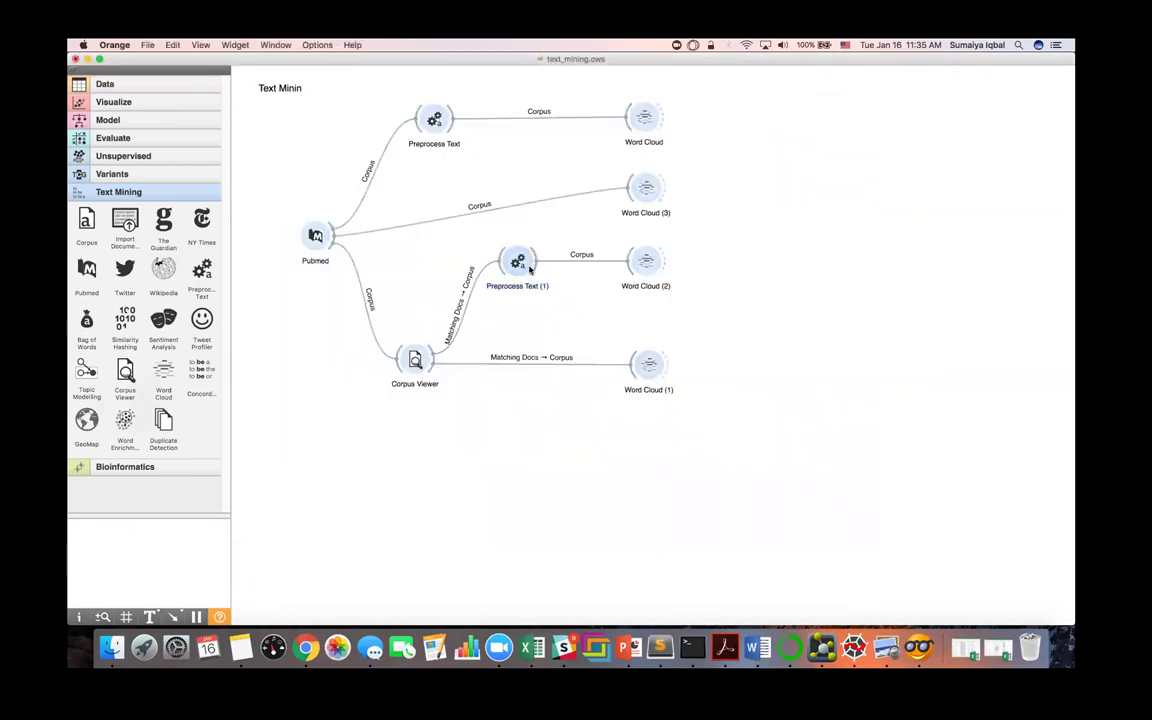
Step: Compare Word Cloud (2) of the filtered documents with the Word Cloud of the full preprocessed corpus, enlarging the latter's window
{"action": "double_click", "coordinate": [645, 260]}
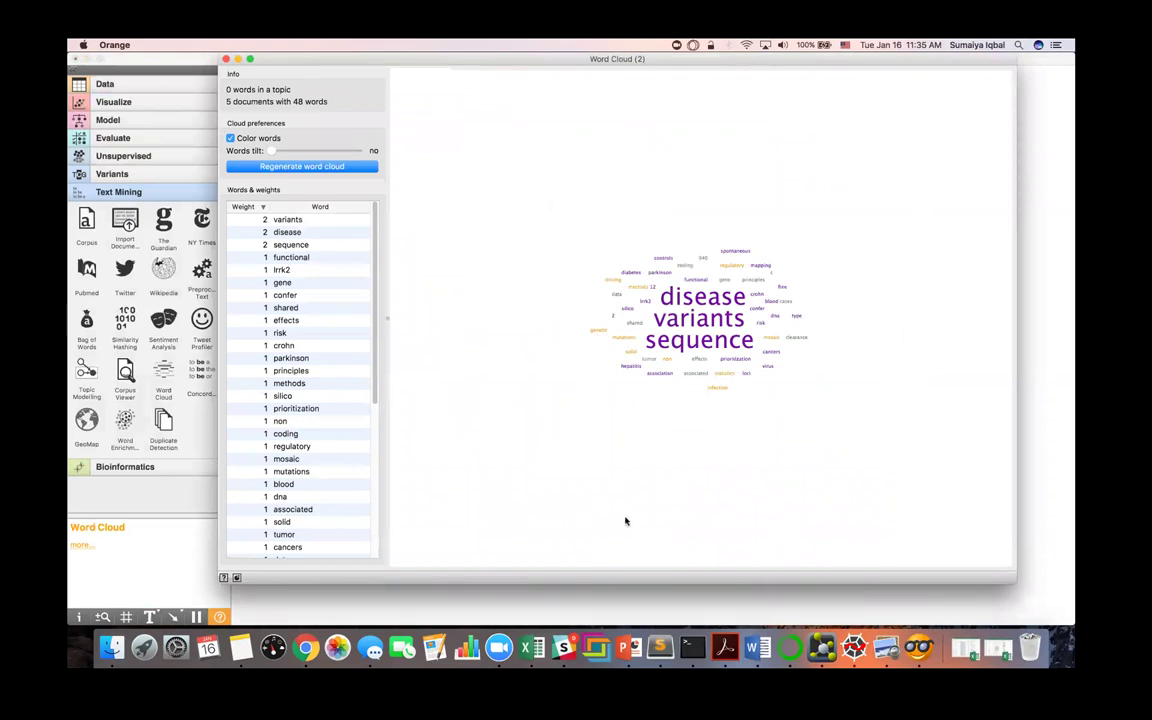
{"action": "key", "text": "super+w"}
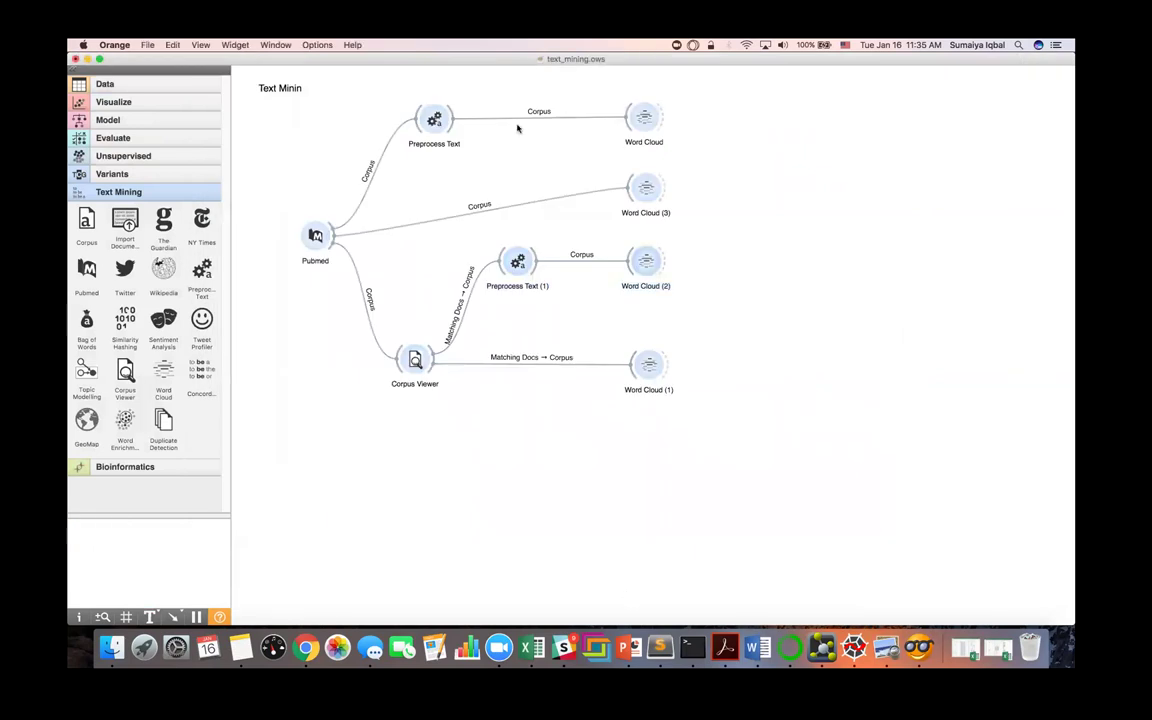
{"action": "double_click", "coordinate": [644, 119]}
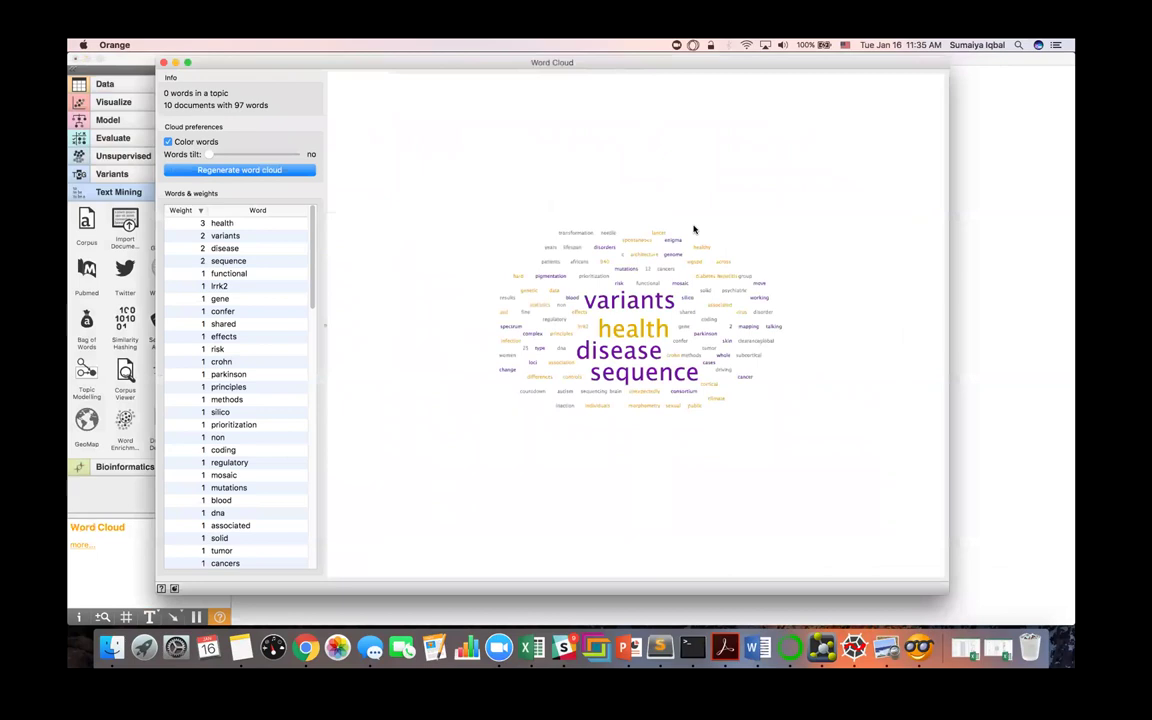
{"action": "left_click_drag", "start_coordinate": [946, 597], "coordinate": [993, 611]}
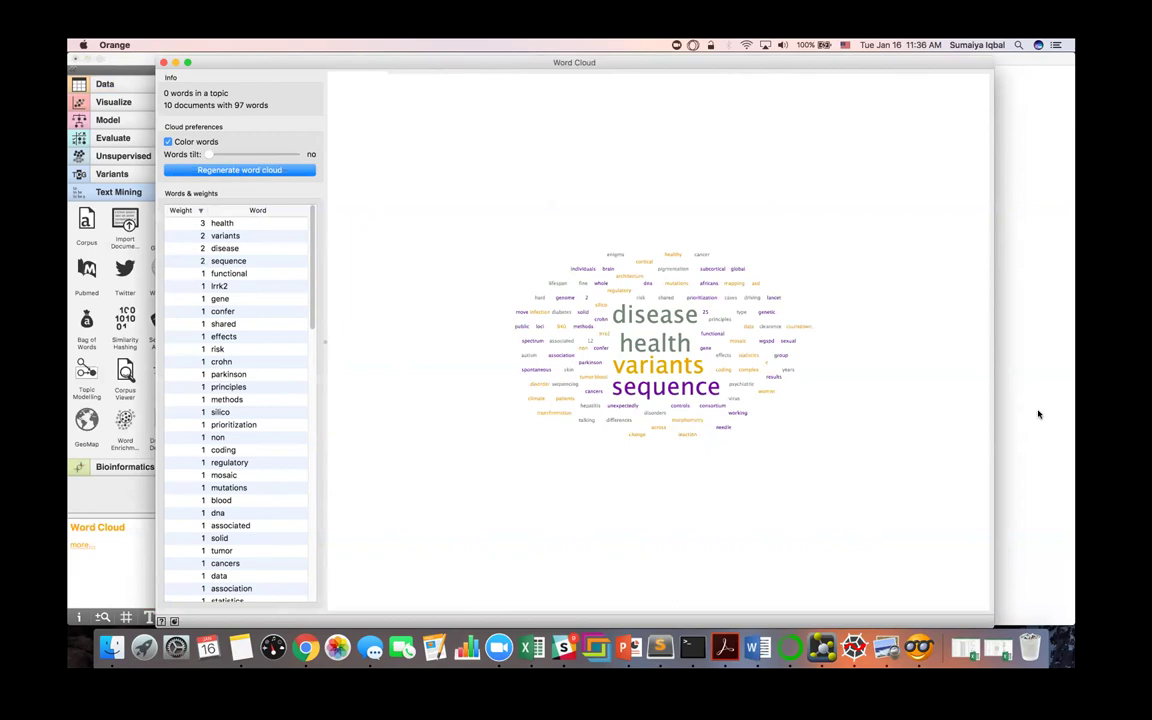
{"action": "key", "text": "super+w"}
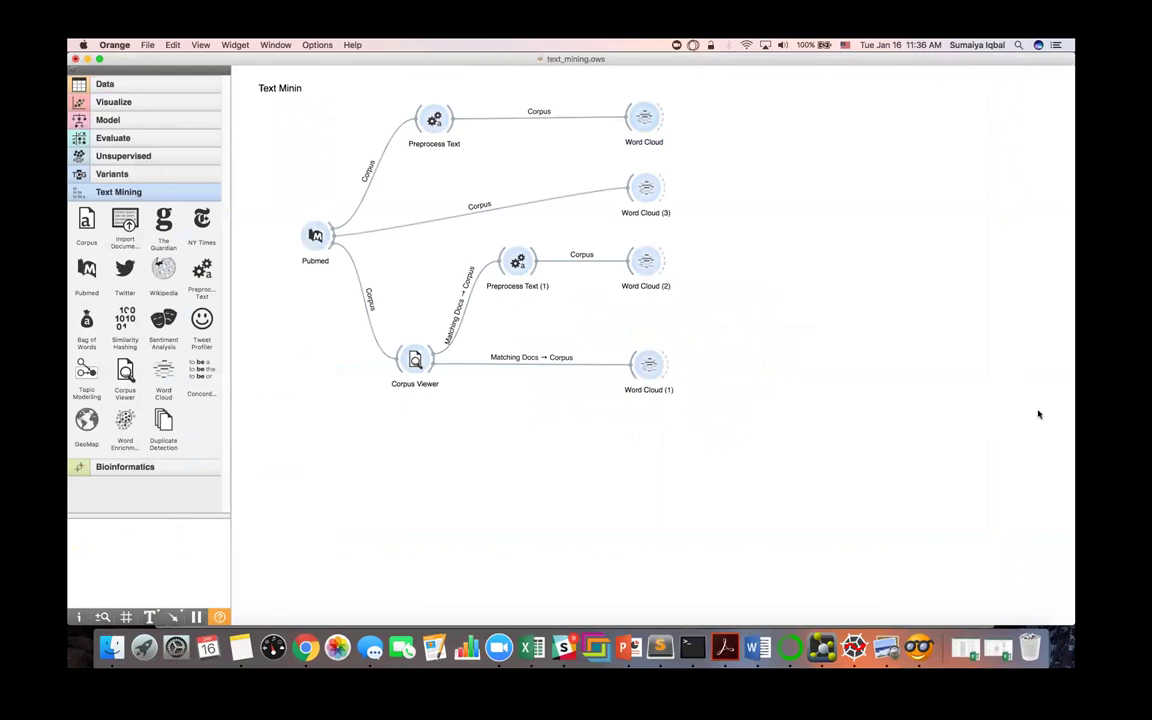
Step: Show the widgets of the Data category
{"action": "left_click", "coordinate": [143, 85]}
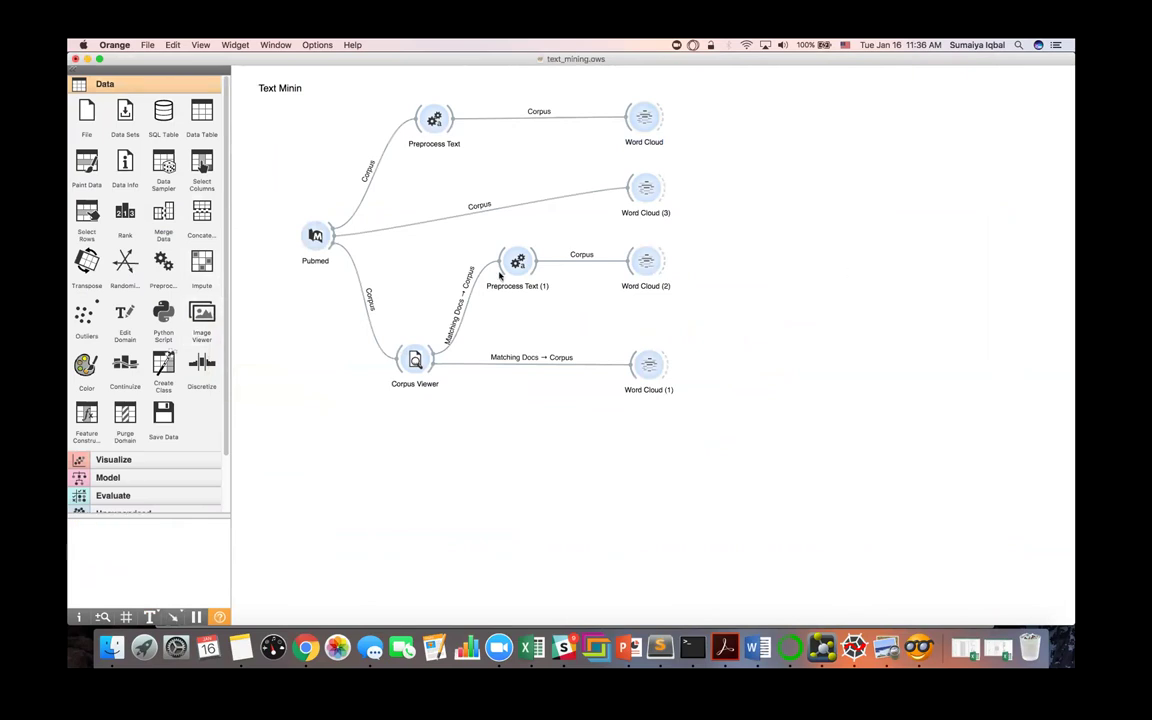
Step: Add a File widget below the Corpus Viewer branch, inspect its breast-cancer.tab columns, and remove the widget from the workflow
{"action": "left_click", "coordinate": [88, 119]}
{"action": "left_click_drag", "start_coordinate": [737, 190], "coordinate": [421, 430]}
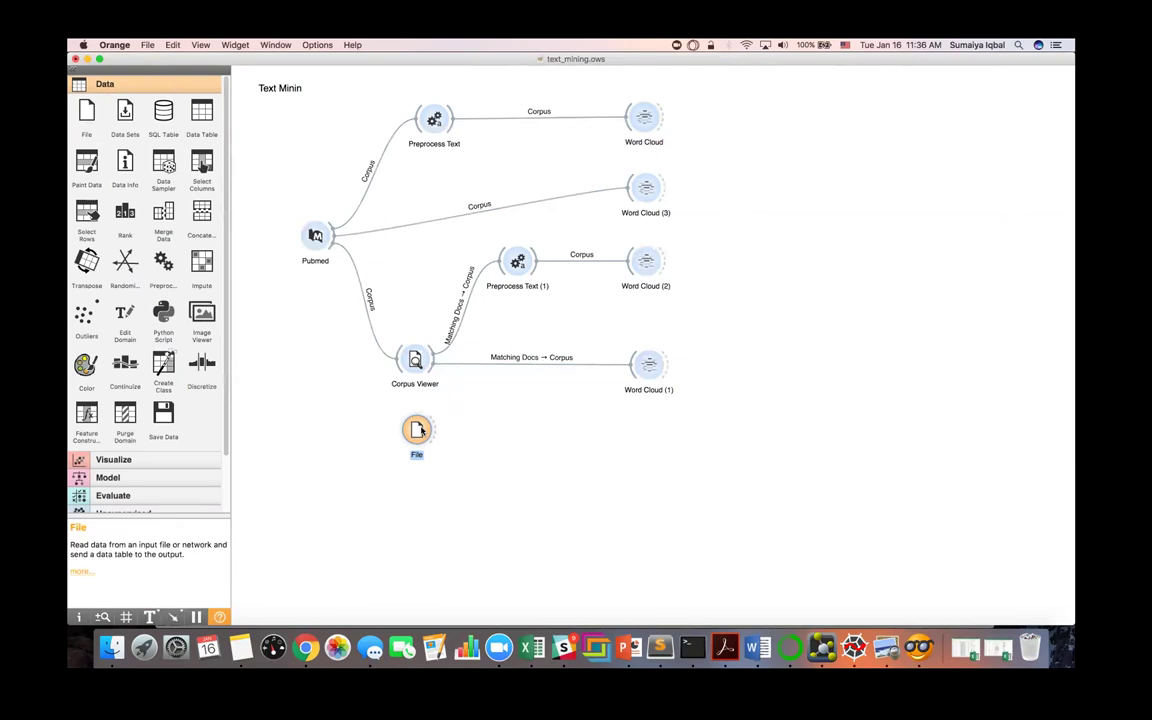
{"action": "double_click", "coordinate": [420, 430]}
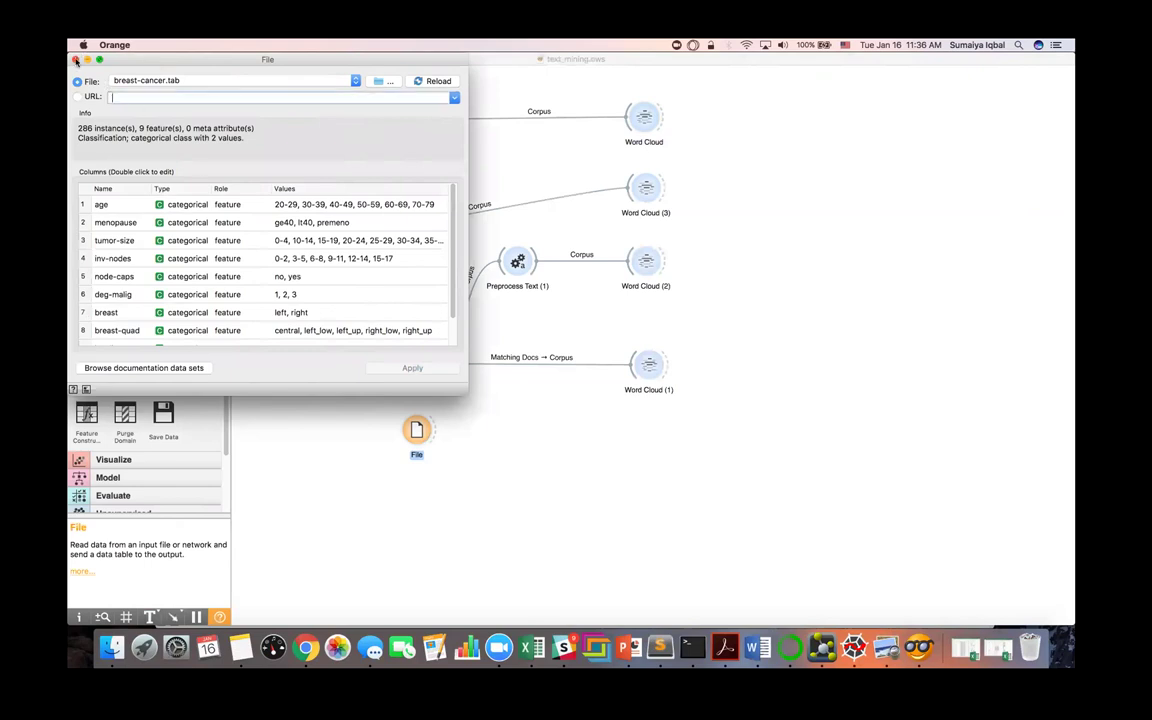
{"action": "left_click", "coordinate": [75, 60]}
{"action": "left_click_drag", "start_coordinate": [401, 450], "coordinate": [331, 449]}
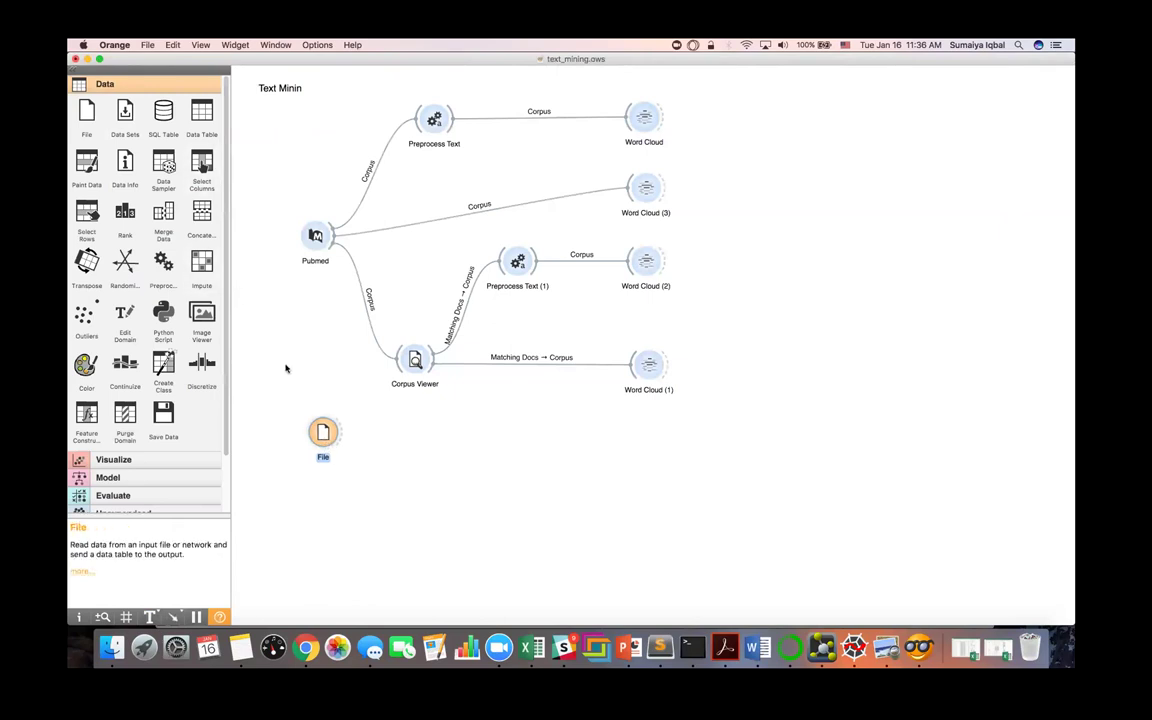
{"action": "right_click", "coordinate": [328, 431]}
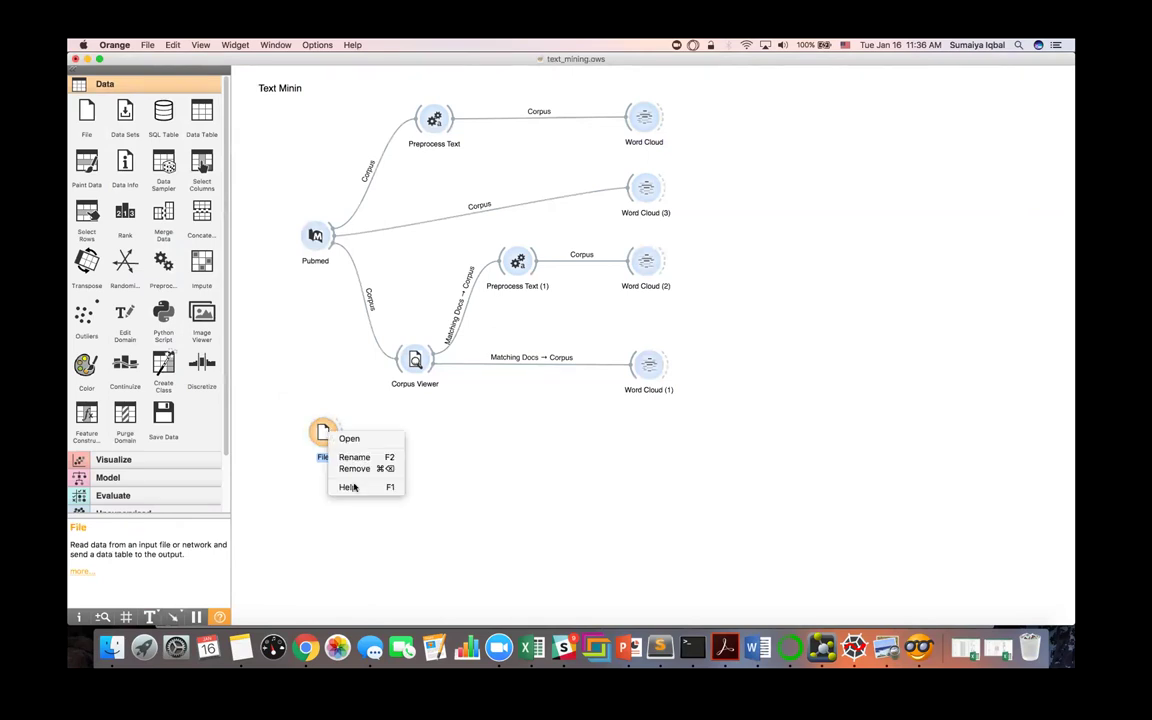
{"action": "left_click", "coordinate": [354, 468]}
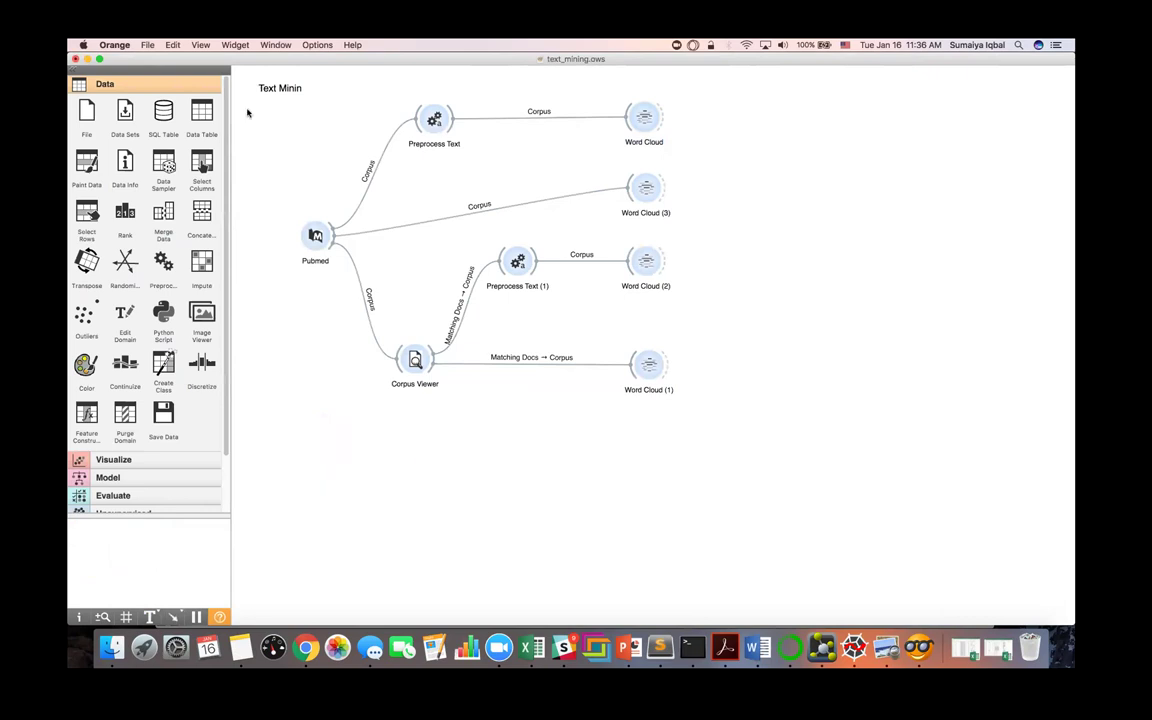
Step: Open the saved workflow orange_python_script.ows from the orange folder
{"action": "left_click", "coordinate": [148, 46]}
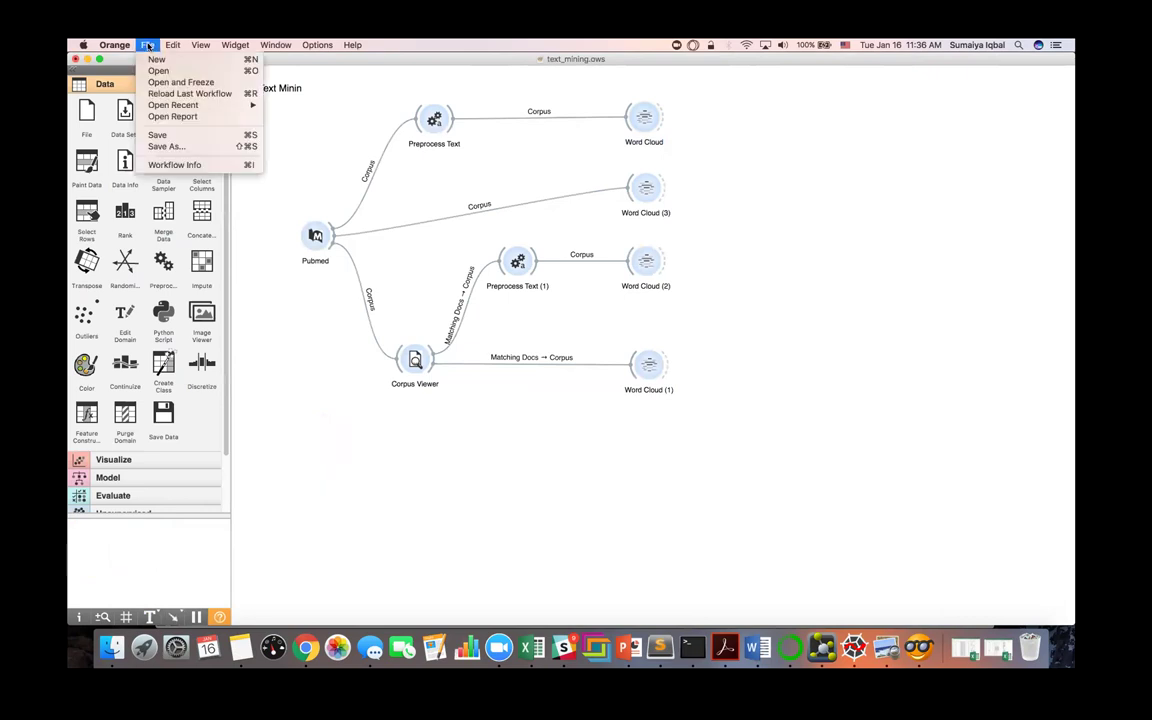
{"action": "left_click", "coordinate": [157, 59]}
{"action": "left_click", "coordinate": [533, 355]}
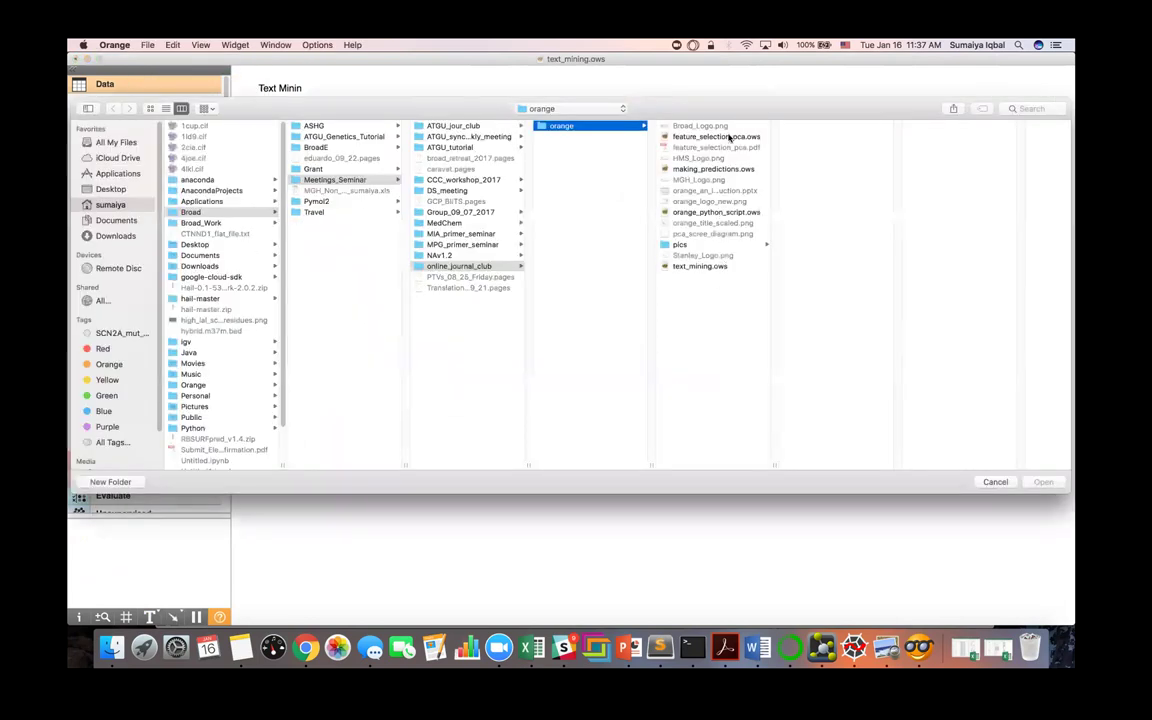
{"action": "left_click", "coordinate": [722, 212]}
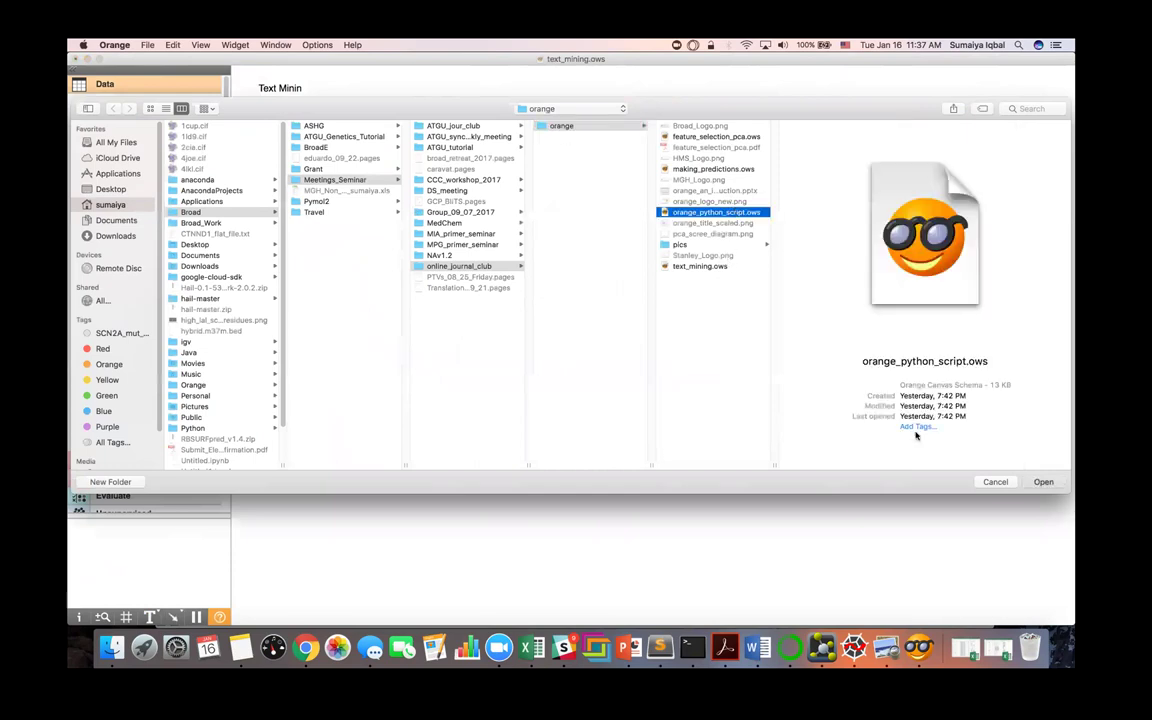
{"action": "key", "text": "Return"}
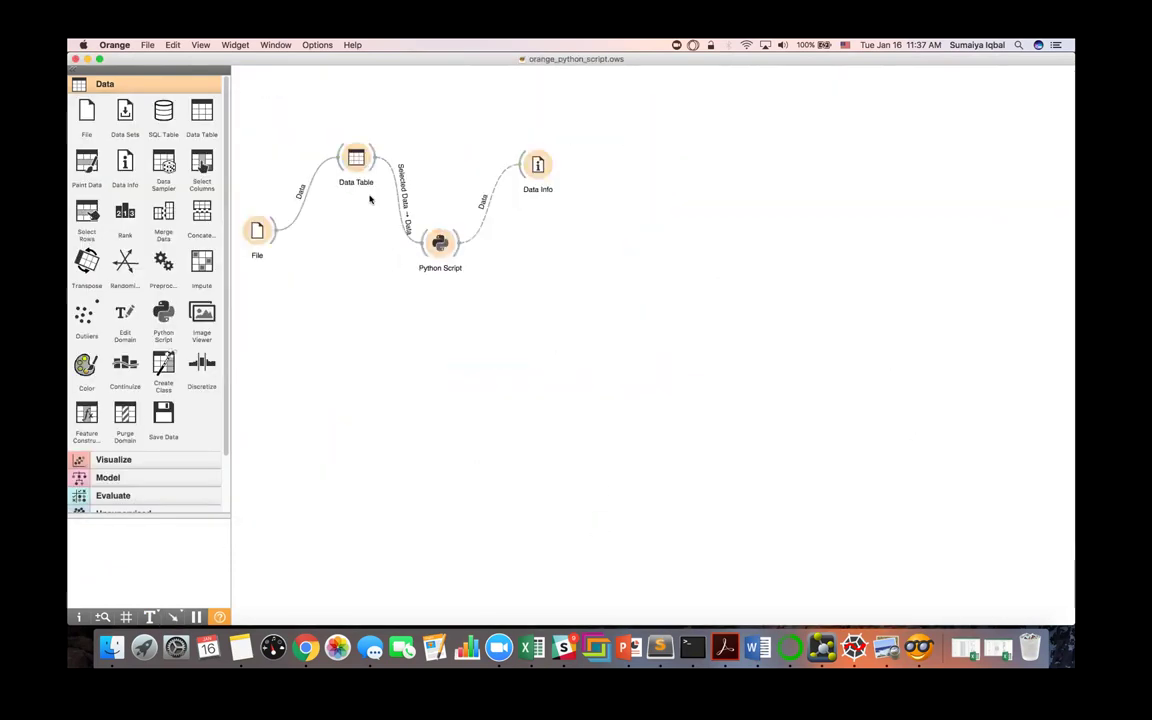
Step: Review the File widget's car.tab columns and the rows selected in the Data Table
{"action": "left_click", "coordinate": [257, 232]}
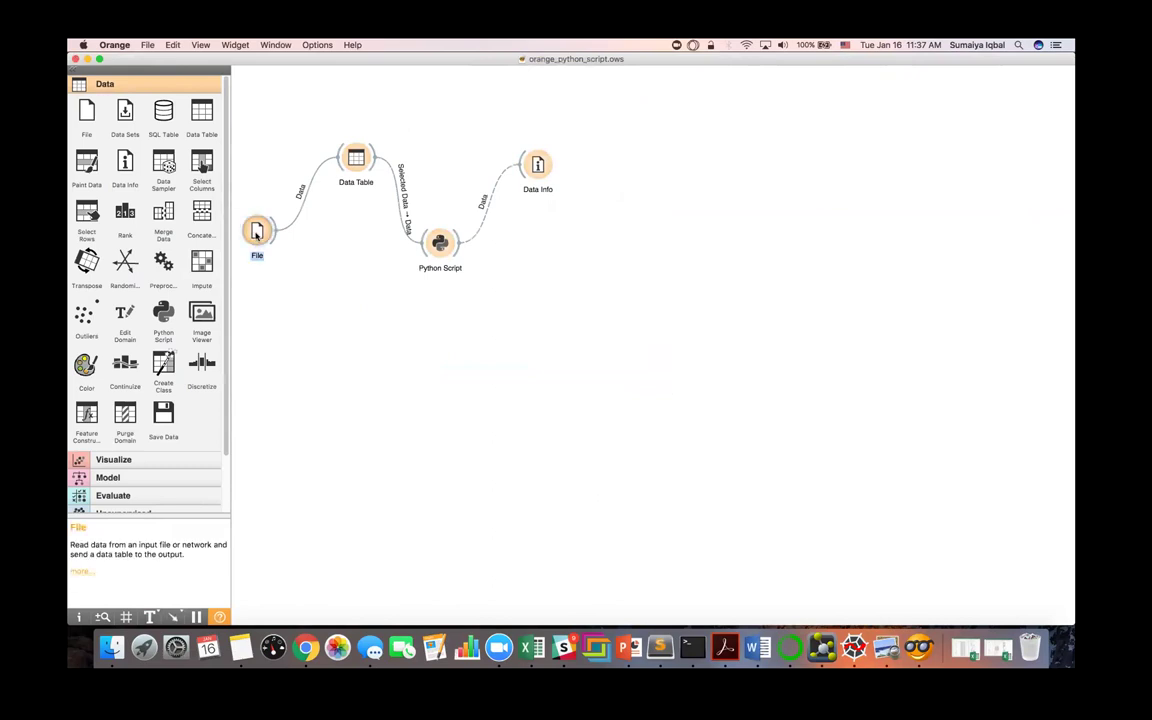
{"action": "double_click", "coordinate": [257, 232]}
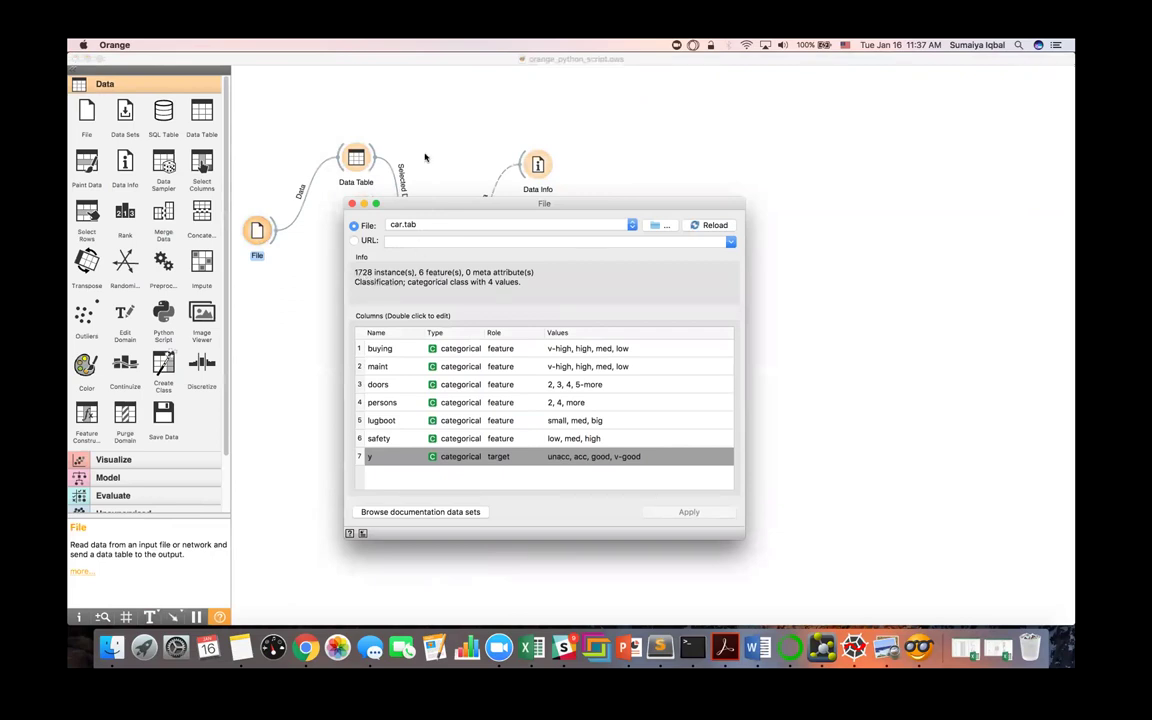
{"action": "left_click", "coordinate": [351, 203]}
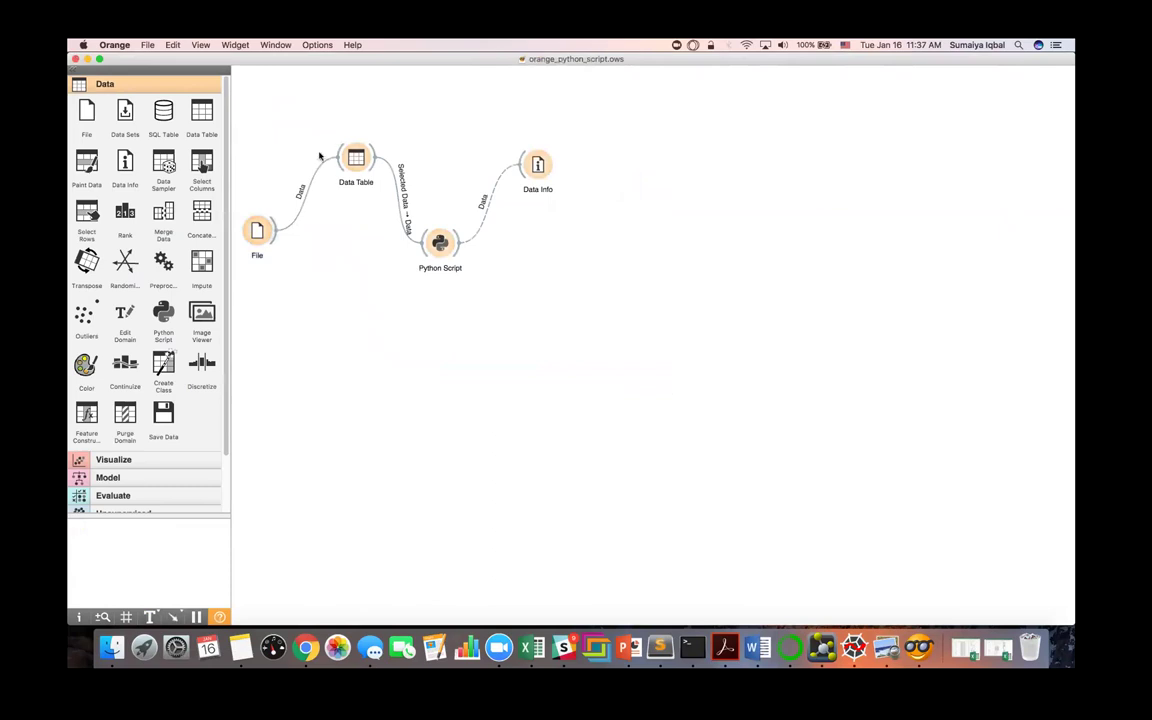
{"action": "double_click", "coordinate": [358, 160]}
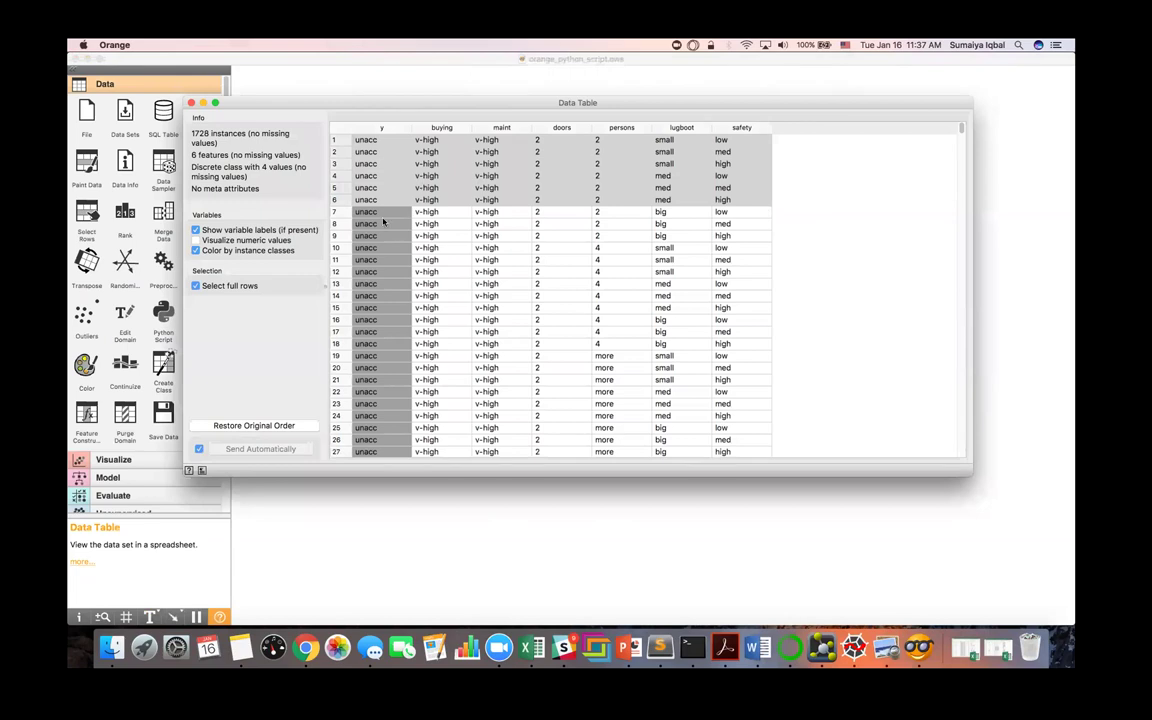
{"action": "left_click", "coordinate": [351, 82]}
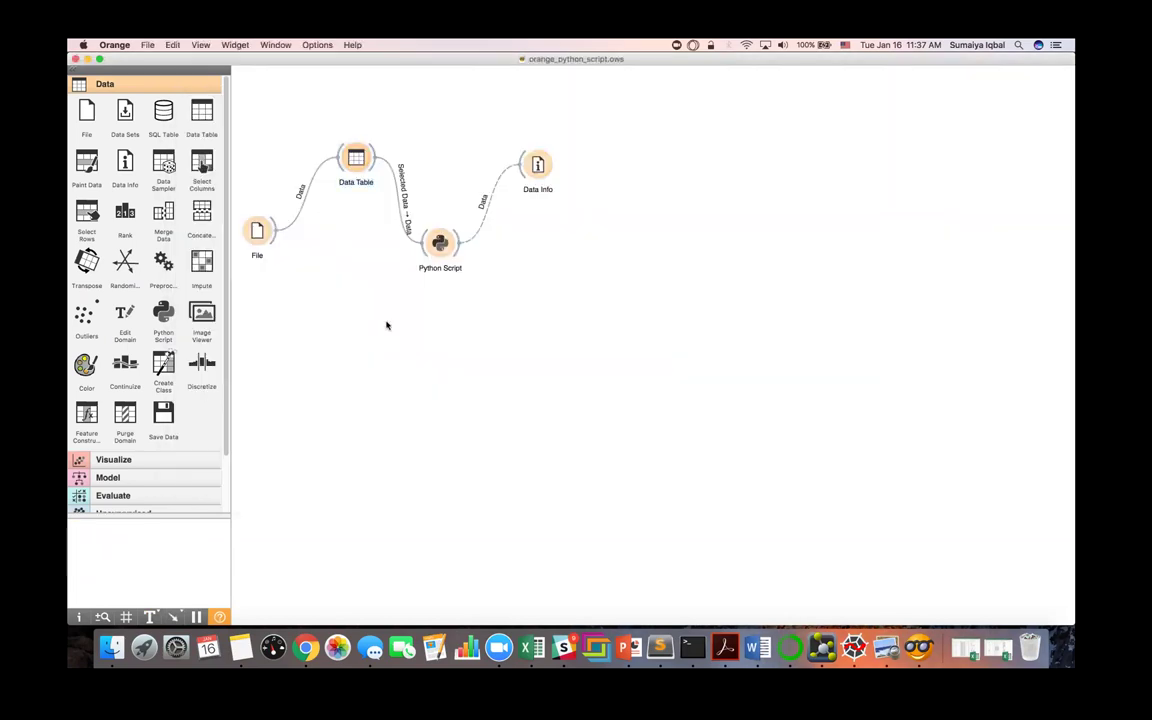
Step: Open the Python Script widget in an enlarged window, enter the line "import Orange;" in its script and run it
{"action": "double_click", "coordinate": [441, 246]}
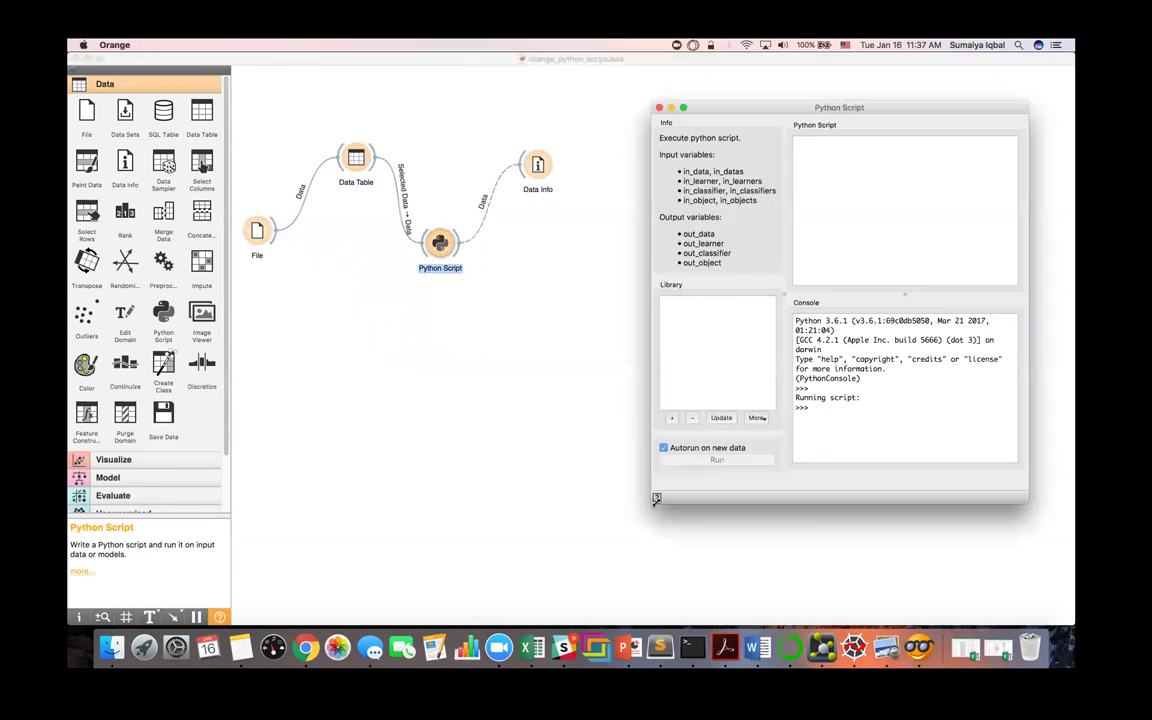
{"action": "left_click_drag", "start_coordinate": [656, 498], "coordinate": [644, 573]}
{"action": "left_click", "coordinate": [809, 176]}
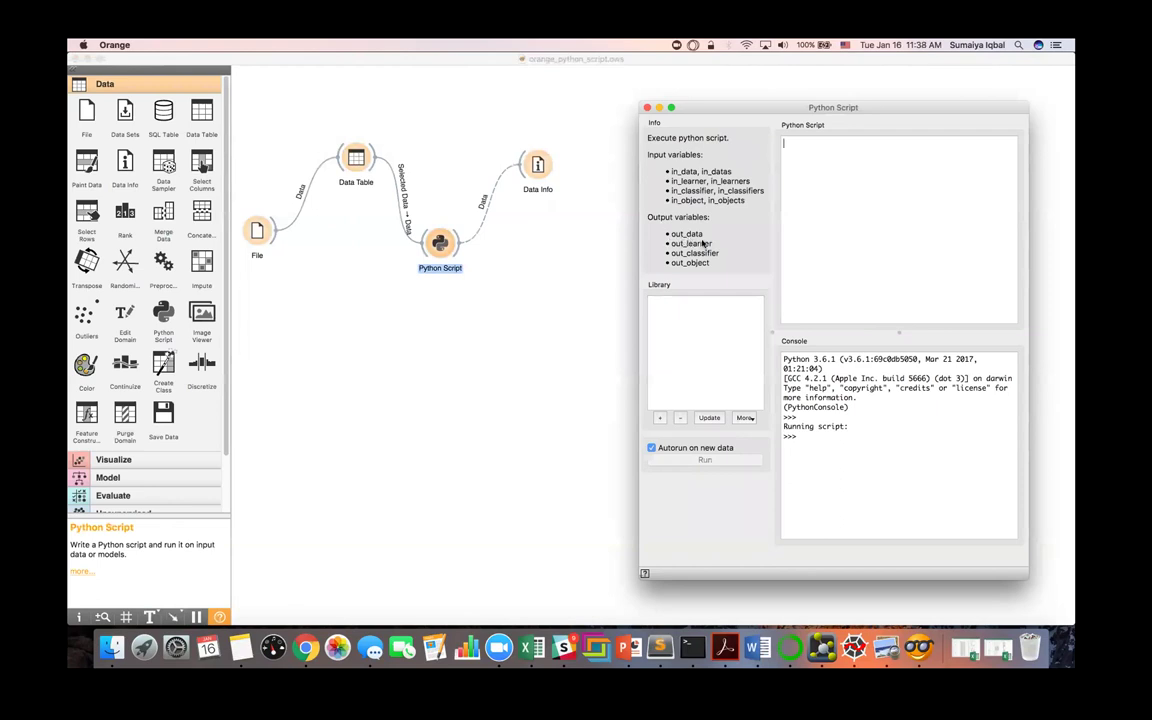
{"action": "type", "text": "import"}
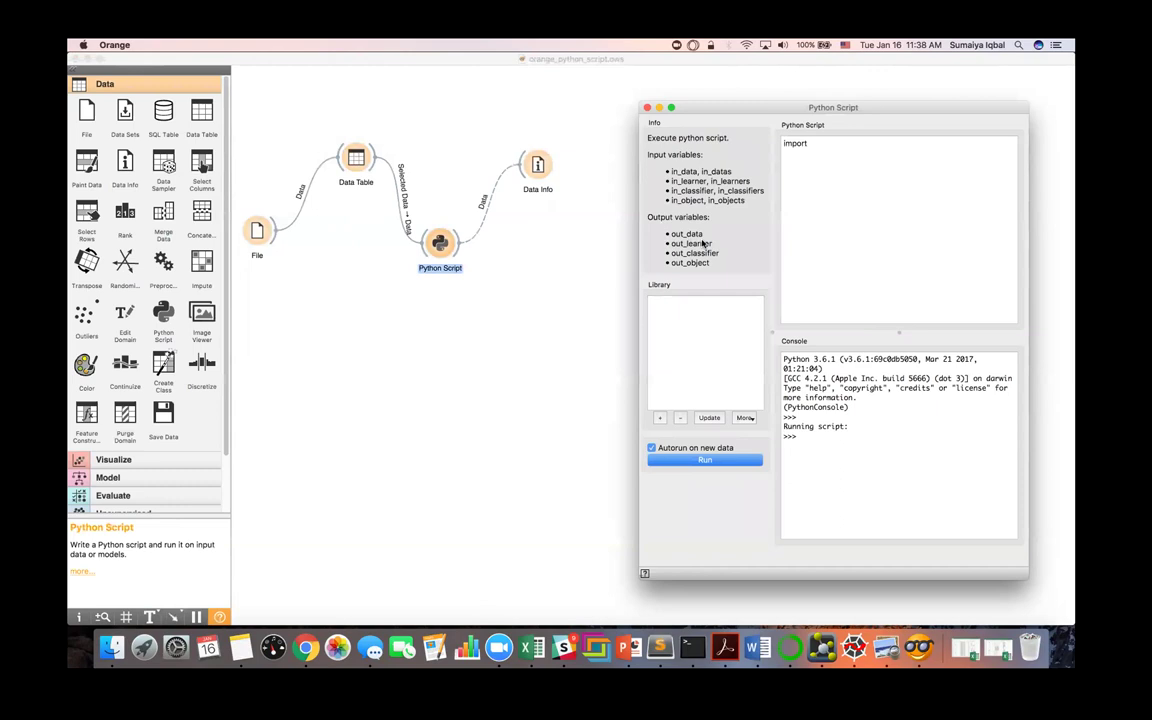
{"action": "type", "text": " O"}
{"action": "type", "text": "rna"}
{"action": "key", "text": "BackSpace"}
{"action": "key", "text": "BackSpace"}
{"action": "key", "text": "BackSpace"}
{"action": "type", "text": "range"}
{"action": "left_click", "coordinate": [694, 461]}
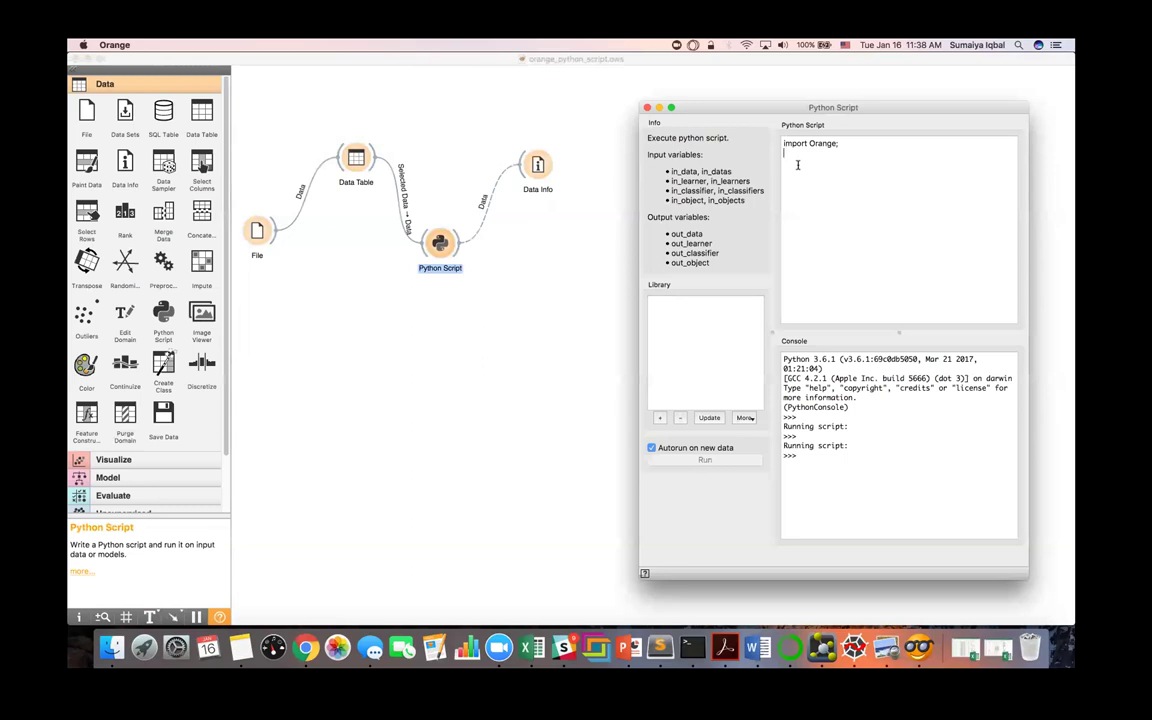
Step: Add the line print("Hello") to the script, run it and highlight the console output in an enlarged window
{"action": "key", "text": "Return"}
{"action": "type", "text": "print("}
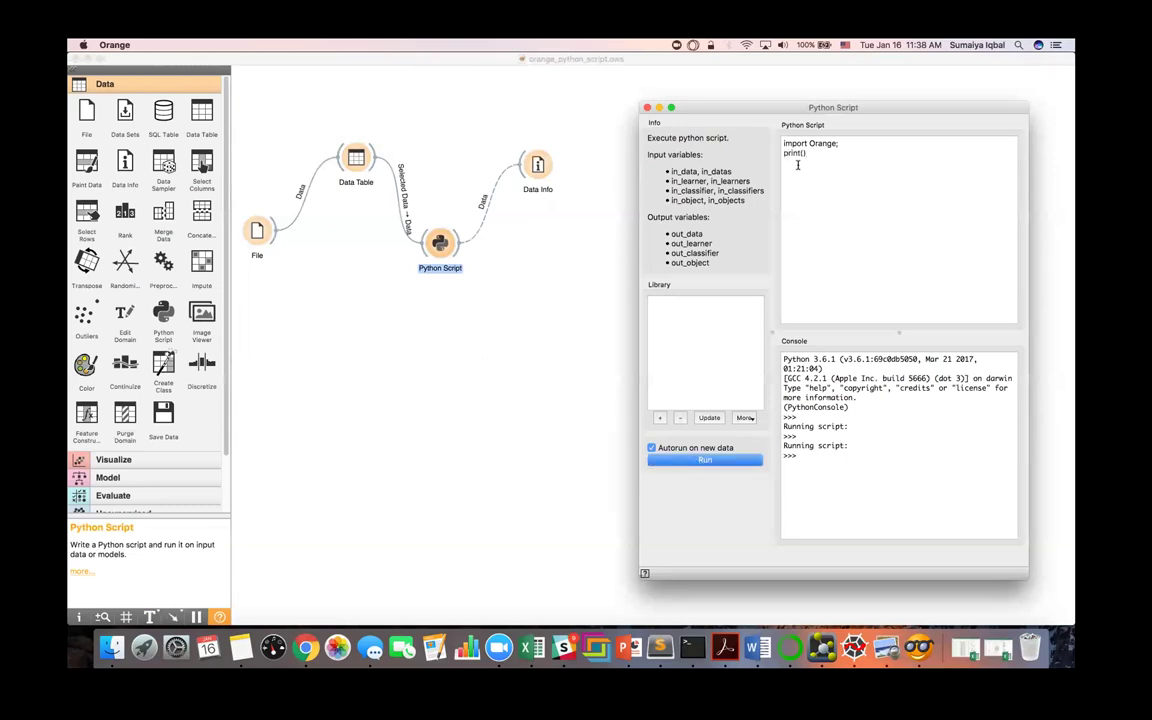
{"action": "type", "text": "\"Hello"}
{"action": "left_click", "coordinate": [730, 462]}
{"action": "double_click", "coordinate": [790, 474]}
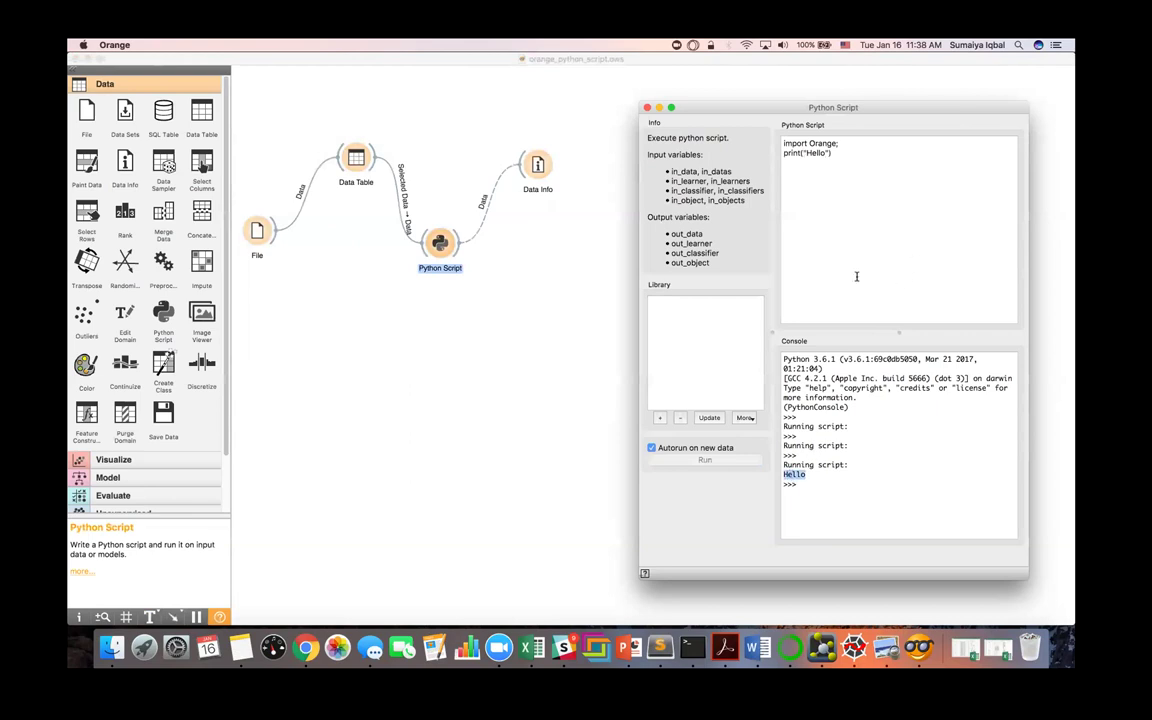
{"action": "left_click_drag", "start_coordinate": [639, 101], "coordinate": [620, 76]}
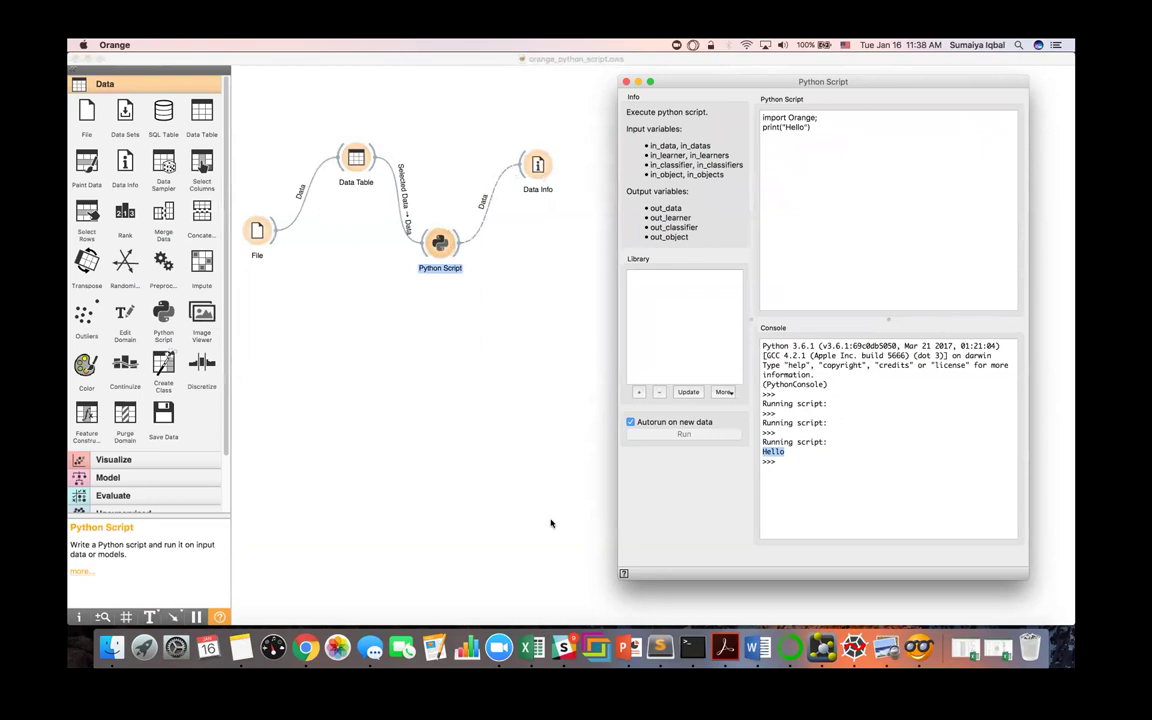
{"action": "left_click", "coordinate": [563, 561]}
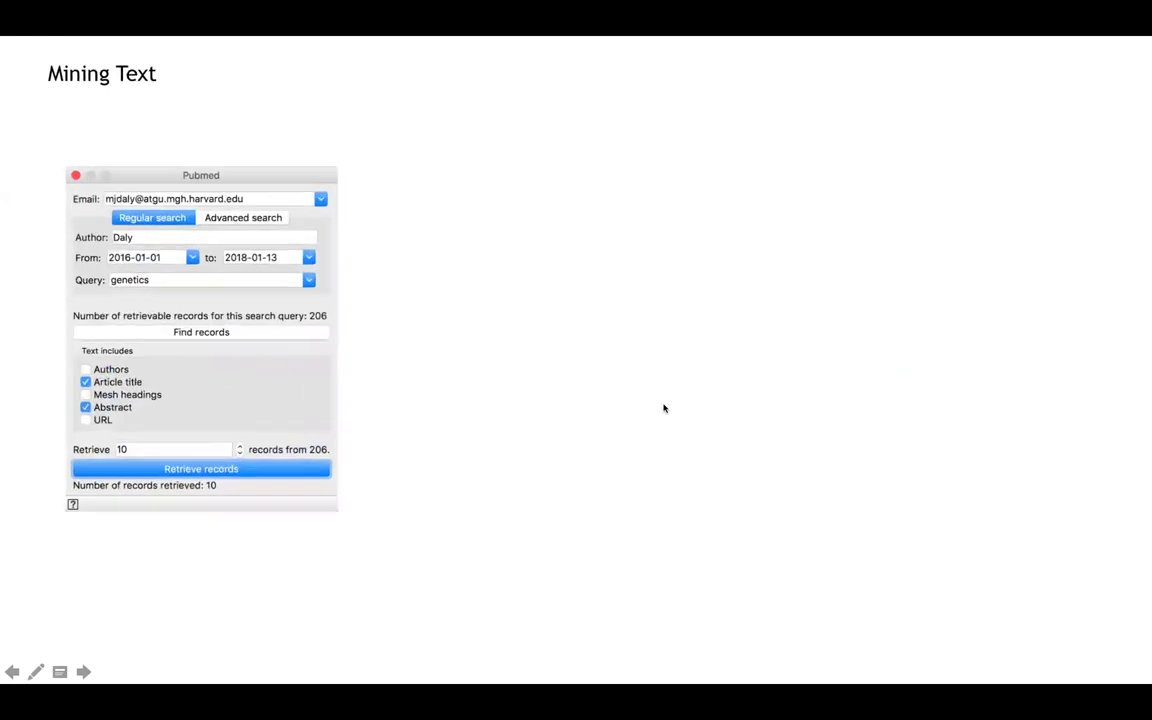
{"action": "key", "text": "Right"}
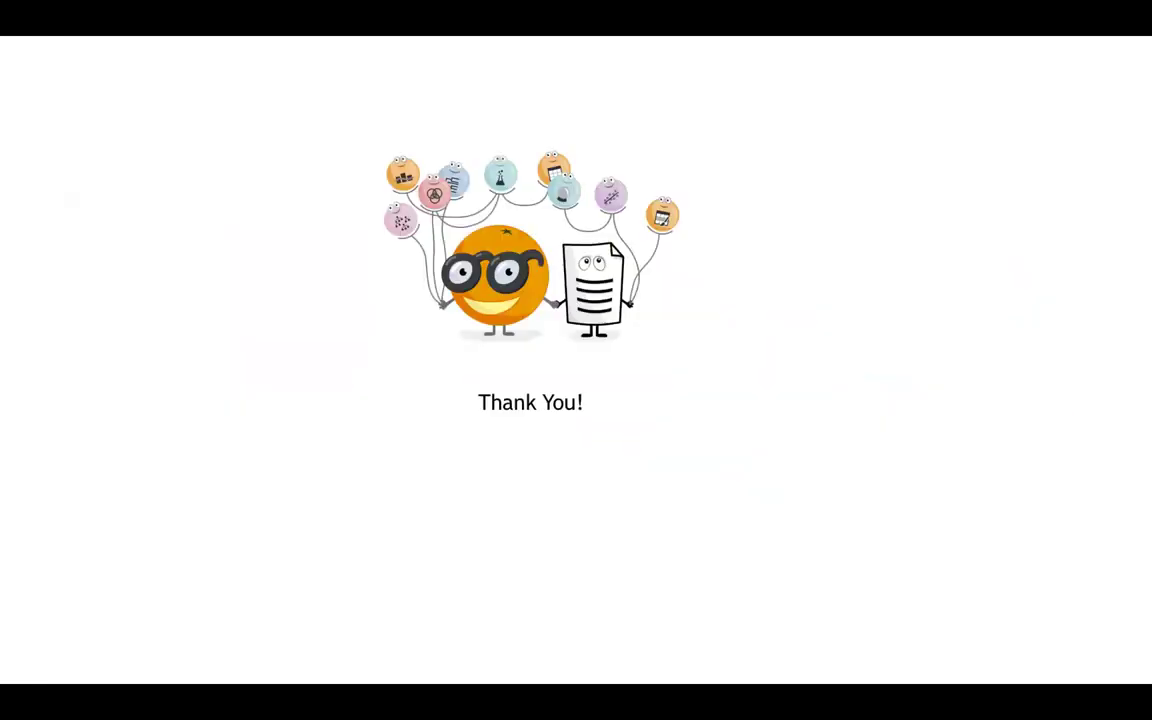